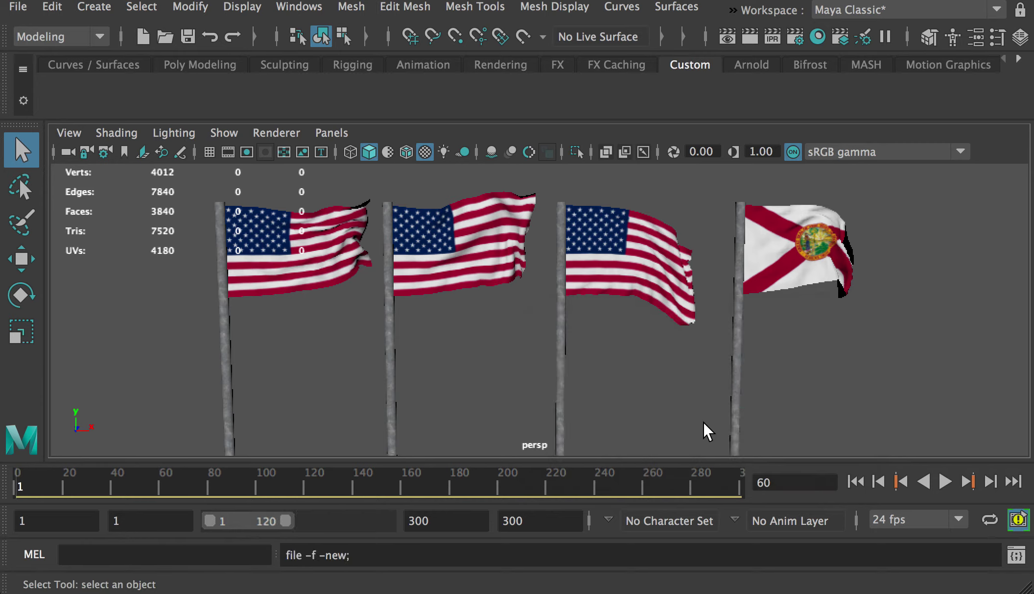
# Step: Create a polygon plane on the grid
pyautogui.click(104, 8)
pyautogui.moveTo(129, 76)
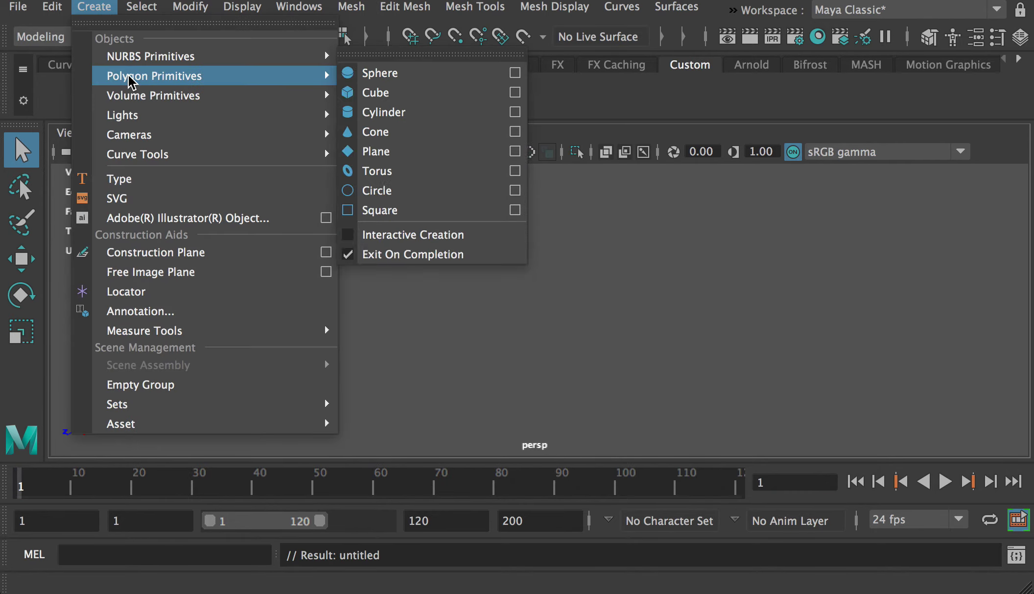
pyautogui.click(424, 190)
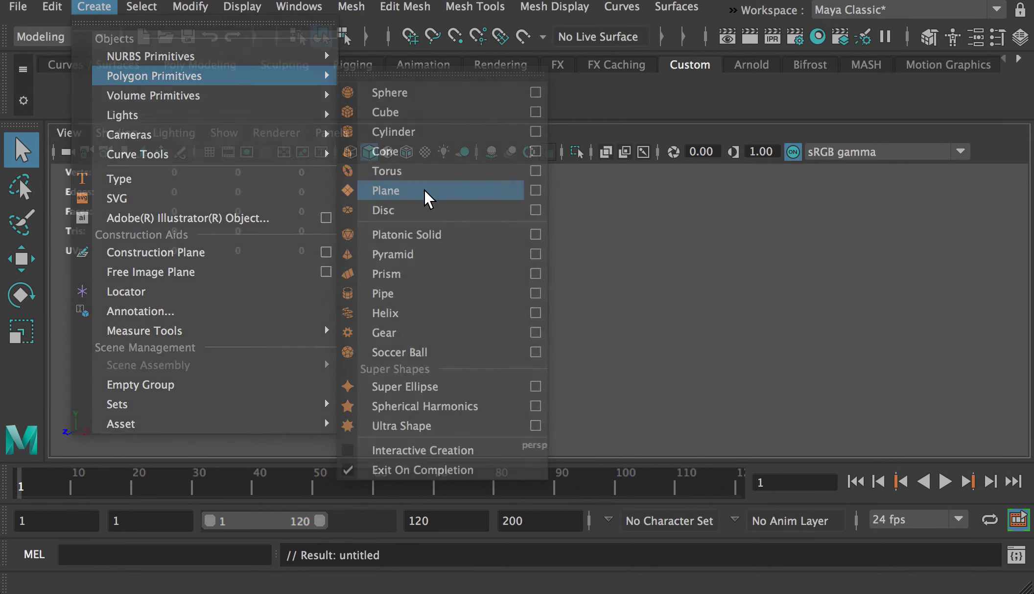
# Step: Set the plane's width and height subdivisions to 30 each
pyautogui.click(1021, 37)
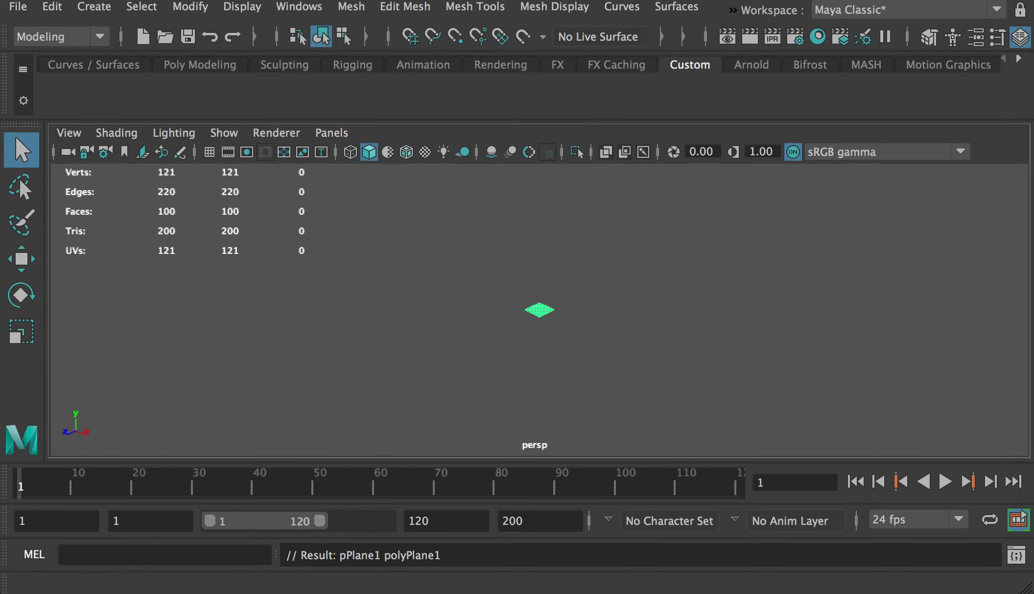
pyautogui.moveTo(952, 96); pyautogui.dragTo(803, 138)
pyautogui.click(730, 417)
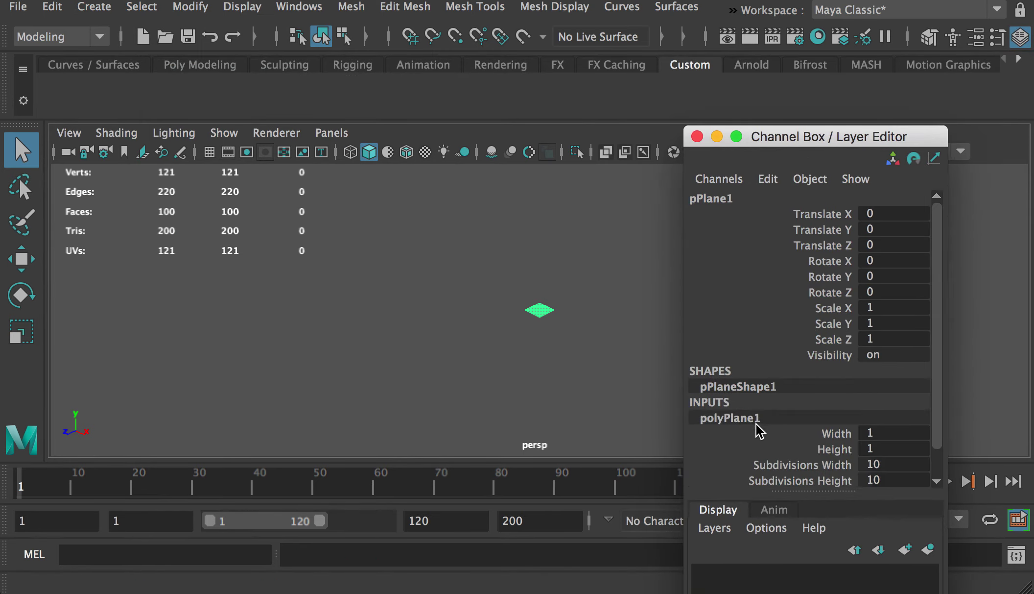
pyautogui.press('f')
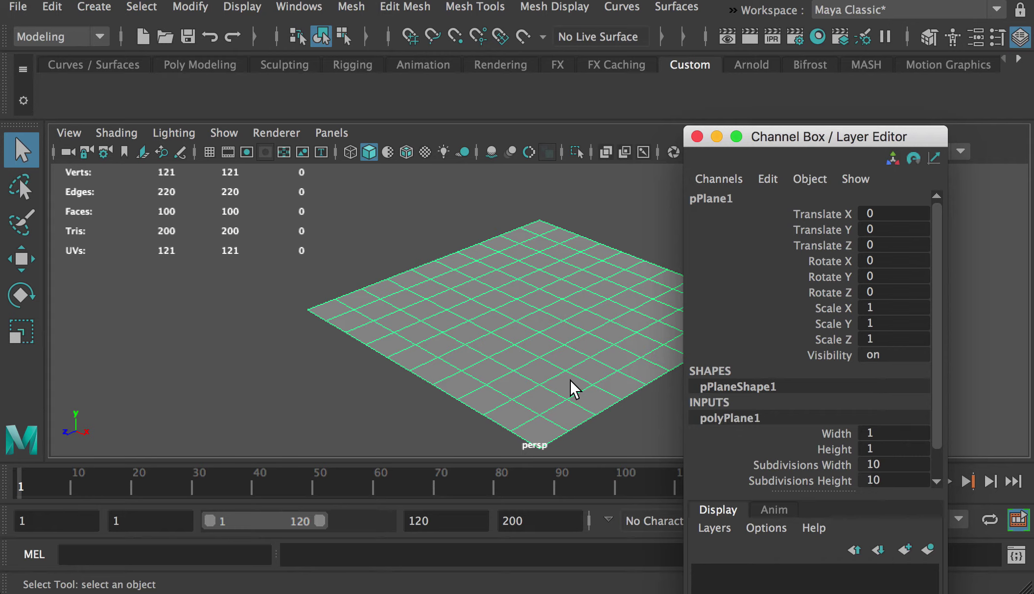
pyautogui.keyDown('alt'); pyautogui.moveTo(575, 388); pyautogui.dragTo(559, 376); pyautogui.keyUp('alt')
pyautogui.scroll(-2, 931, 464)
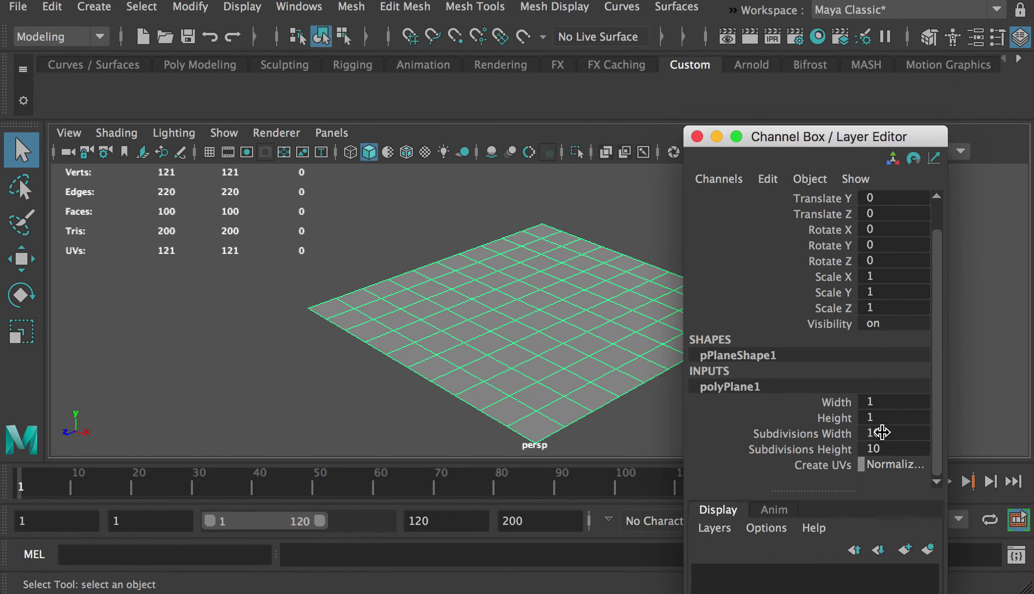
pyautogui.click(887, 449)
pyautogui.press('Return')
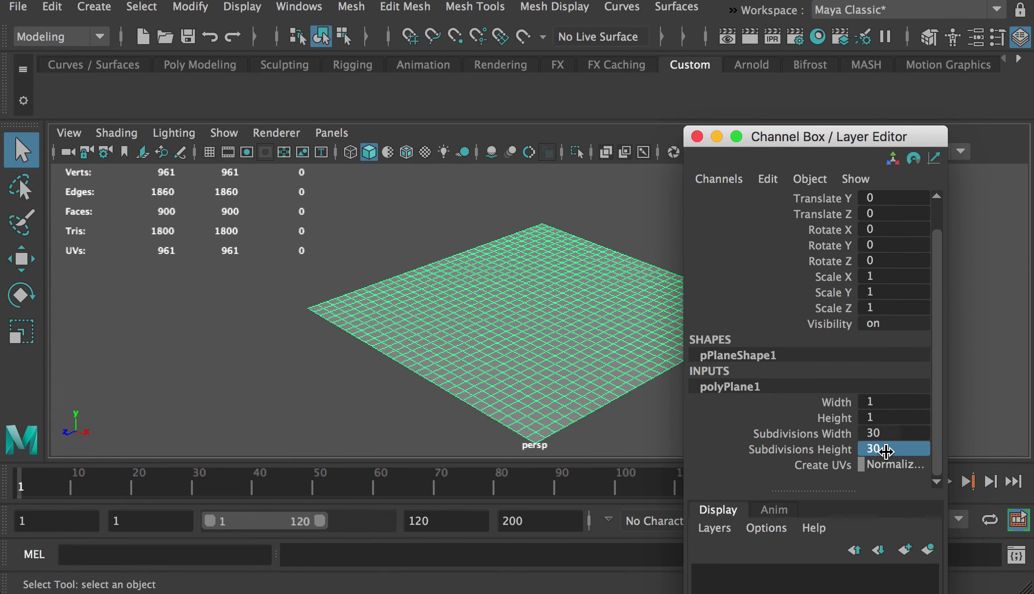
pyautogui.moveTo(804, 154); pyautogui.dragTo(1033, 162)
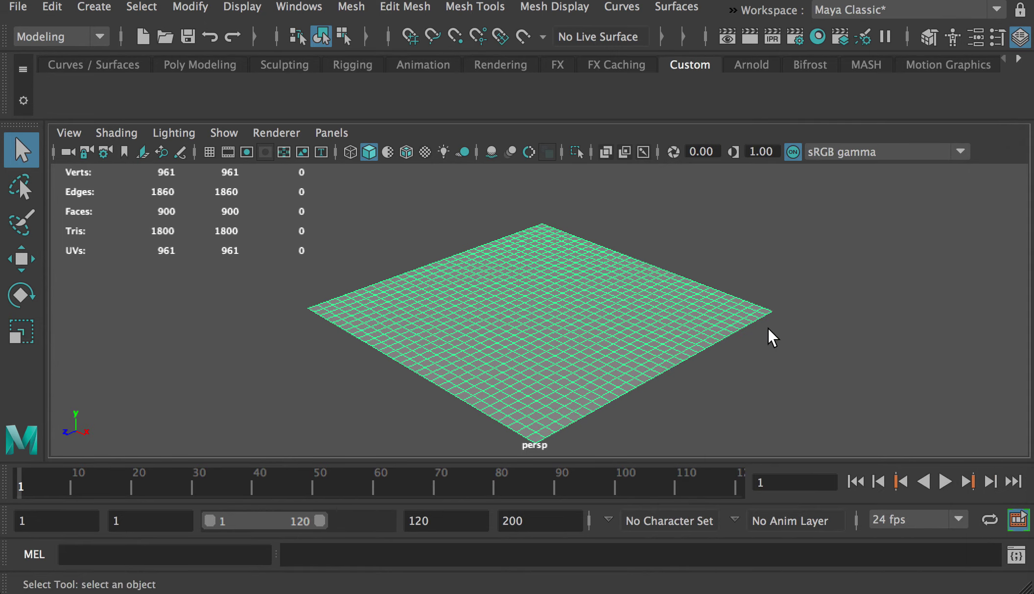
# Step: Stand the plane upright by rotating it to exactly 90 degrees in X
pyautogui.keyDown('alt'); pyautogui.moveTo(768, 327); pyautogui.dragTo(661, 305); pyautogui.keyUp('alt')
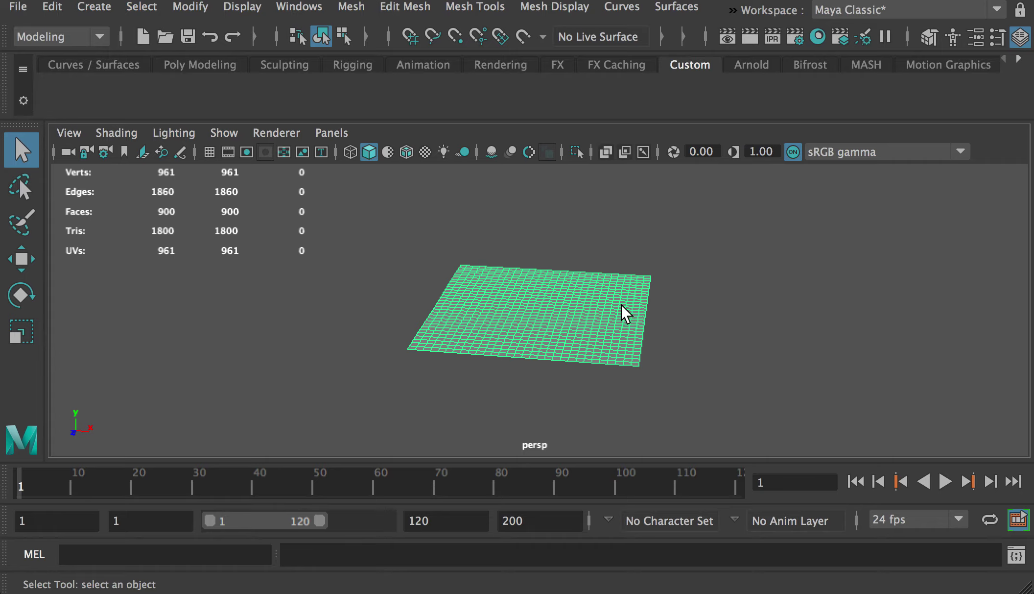
pyautogui.press('r')
pyautogui.press('e')
pyautogui.moveTo(546, 281); pyautogui.dragTo(123, 396)
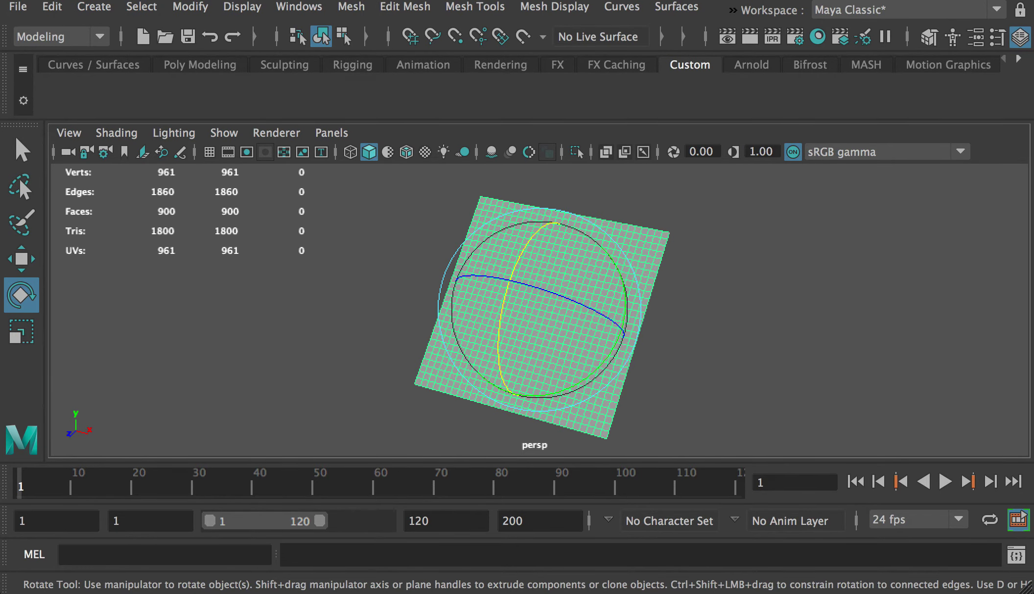
pyautogui.hotkey('ctrl', 'a')
pyautogui.moveTo(927, 155); pyautogui.dragTo(857, 165)
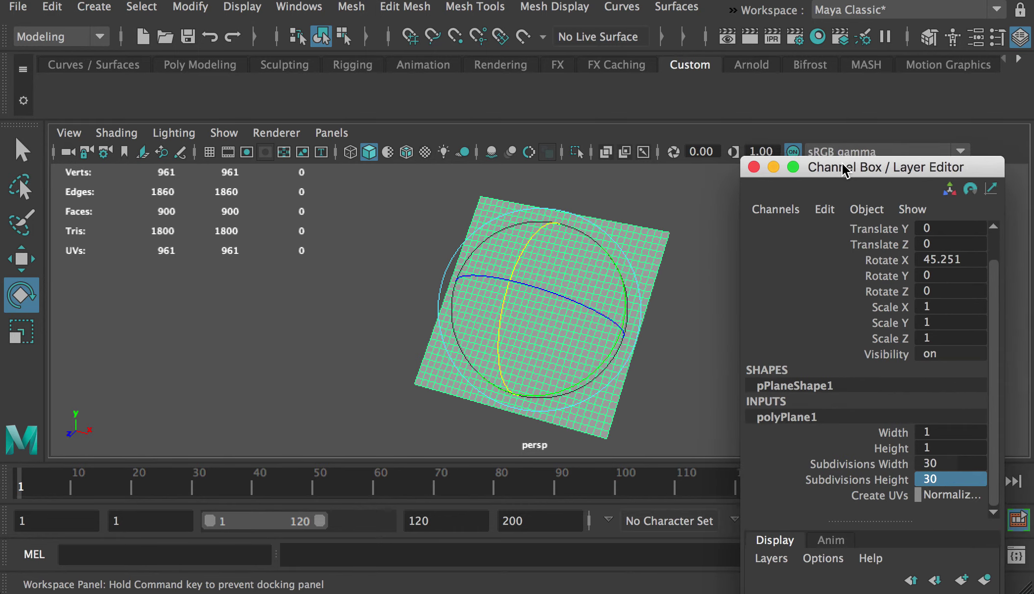
pyautogui.click(950, 272)
pyautogui.click(951, 262)
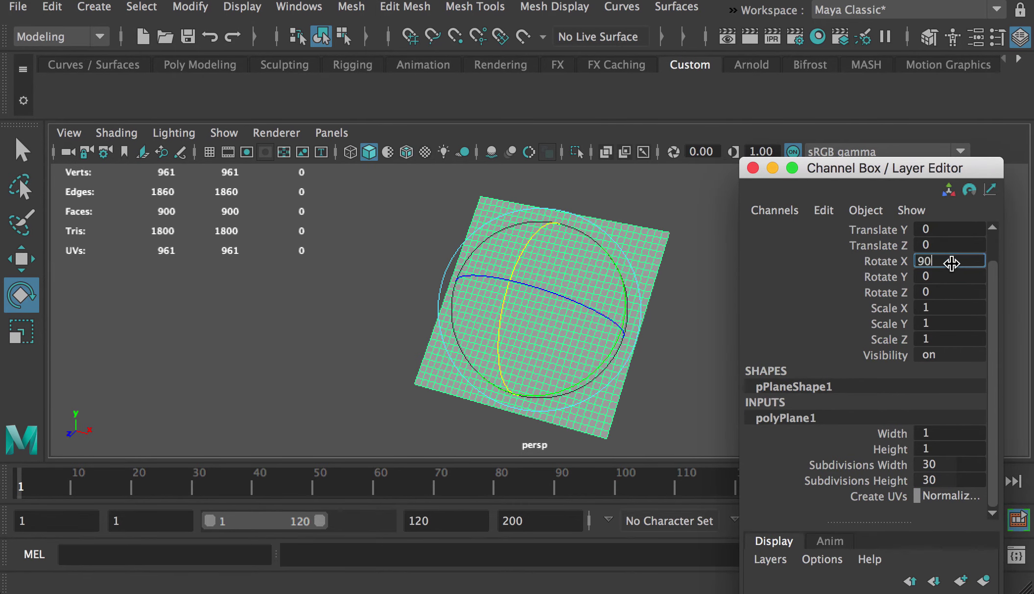
pyautogui.press('Return')
# Step: Enlarge the plane uniformly to a scale of about 1.98 and display the viewport grid
pyautogui.keyDown('alt'); pyautogui.moveTo(725, 271); pyautogui.dragTo(583, 284); pyautogui.keyUp('alt')
pyautogui.press('r')
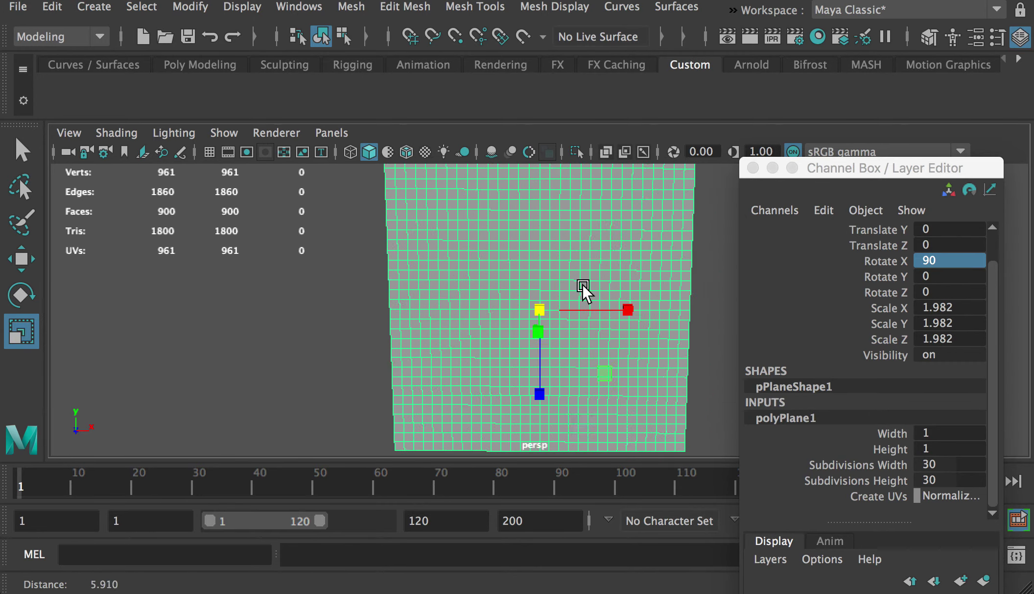
pyautogui.scroll(-3, 582, 284)
pyautogui.click(224, 133)
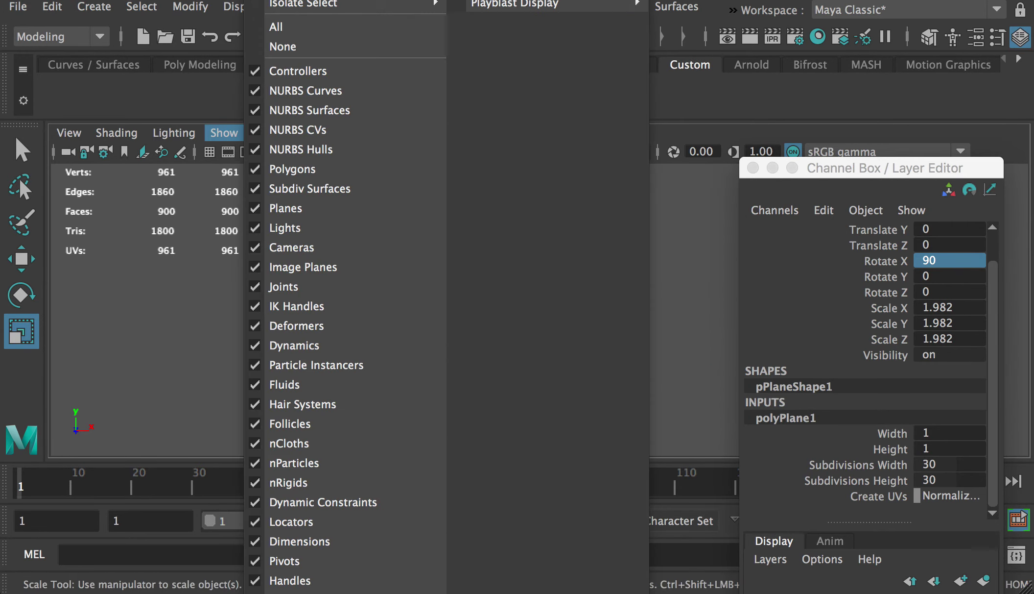
pyautogui.click(634, 302)
# Step: Scale the plane into a flag-shaped rectangle, about 24.56 in X and Y and about 15.32 in Z
pyautogui.keyDown('alt'); pyautogui.moveTo(634, 302); pyautogui.dragTo(255, 333, button='right'); pyautogui.keyUp('alt')
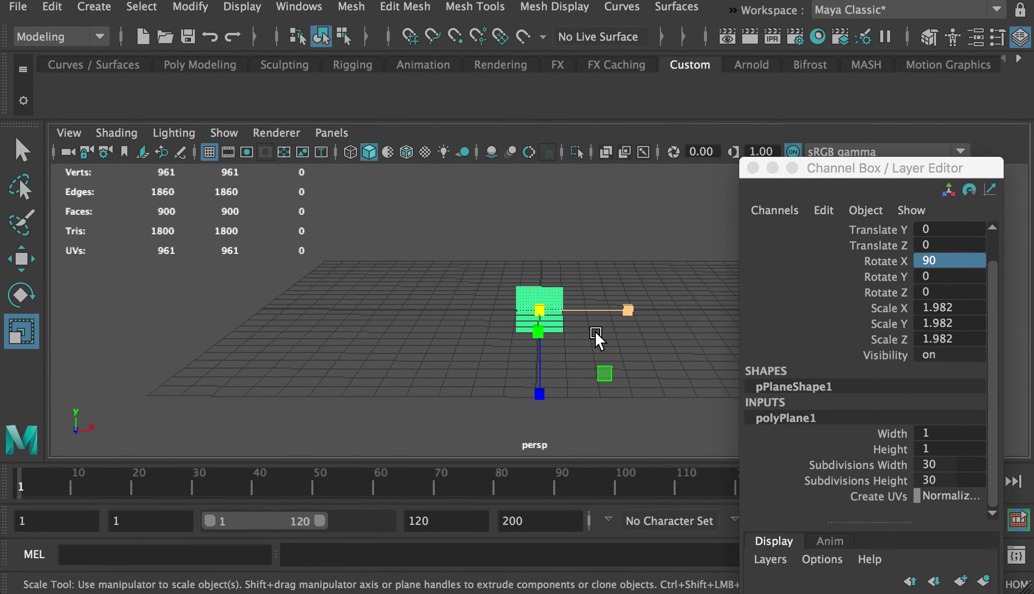
pyautogui.keyDown('alt'); pyautogui.moveTo(594, 330); pyautogui.dragTo(428, 344); pyautogui.keyUp('alt')
pyautogui.moveTo(546, 312); pyautogui.dragTo(694, 345)
pyautogui.keyDown('alt'); pyautogui.moveTo(694, 345); pyautogui.dragTo(418, 302, button='right'); pyautogui.keyUp('alt')
pyautogui.keyDown('alt'); pyautogui.moveTo(419, 303); pyautogui.dragTo(578, 328); pyautogui.keyUp('alt')
pyautogui.moveTo(539, 389); pyautogui.dragTo(570, 341)
pyautogui.moveTo(542, 397); pyautogui.dragTo(542, 405)
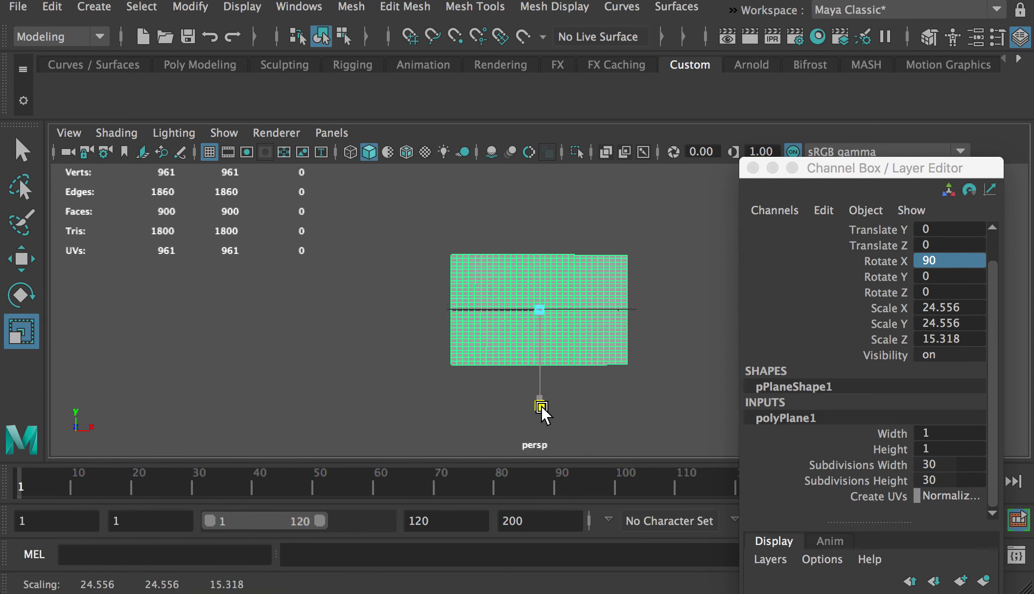
# Step: Raise the flag plane well above the grid to a Translate Y of about 28.66
pyautogui.press('w')
pyautogui.moveTo(662, 385)
pyautogui.keyDown('alt'); pyautogui.mouseDown()
pyautogui.moveTo(618, 378)
pyautogui.moveTo(661, 382)
pyautogui.mouseUp(); pyautogui.keyUp('alt')
pyautogui.keyDown('alt'); pyautogui.moveTo(504, 332); pyautogui.dragTo(772, 456, button='right'); pyautogui.keyUp('alt')
pyautogui.keyDown('alt'); pyautogui.moveTo(662, 384); pyautogui.dragTo(523, 403, button='middle'); pyautogui.keyUp('alt')
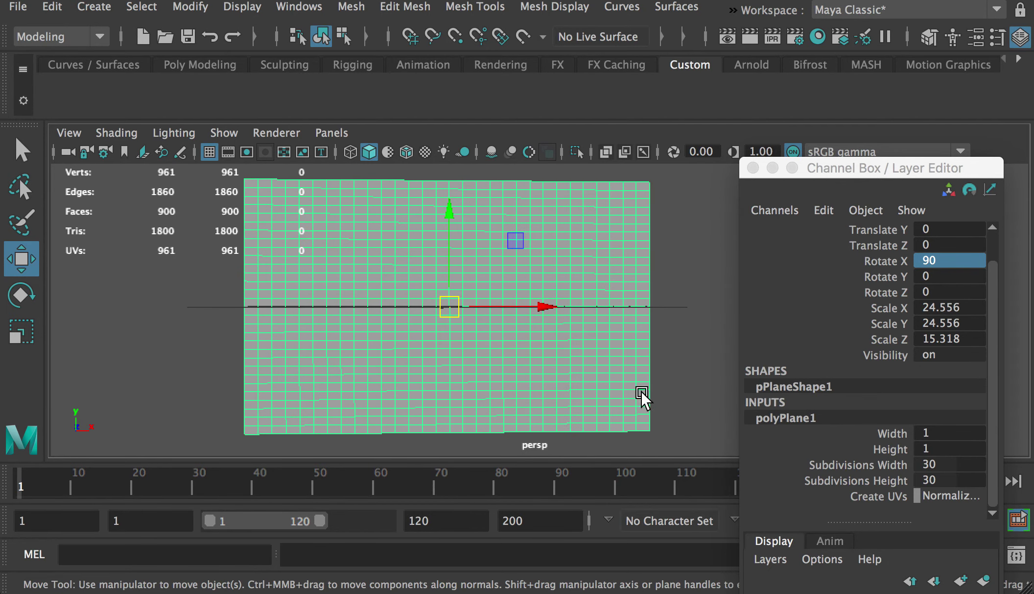
pyautogui.keyDown('alt'); pyautogui.moveTo(678, 381); pyautogui.dragTo(491, 354, button='right'); pyautogui.keyUp('alt')
pyautogui.moveTo(487, 220); pyautogui.dragTo(515, 186)
pyautogui.keyDown('alt'); pyautogui.moveTo(516, 187); pyautogui.dragTo(410, 241, button='right'); pyautogui.keyUp('alt')
pyautogui.keyDown('alt'); pyautogui.moveTo(410, 241); pyautogui.dragTo(504, 314, button='middle'); pyautogui.keyUp('alt')
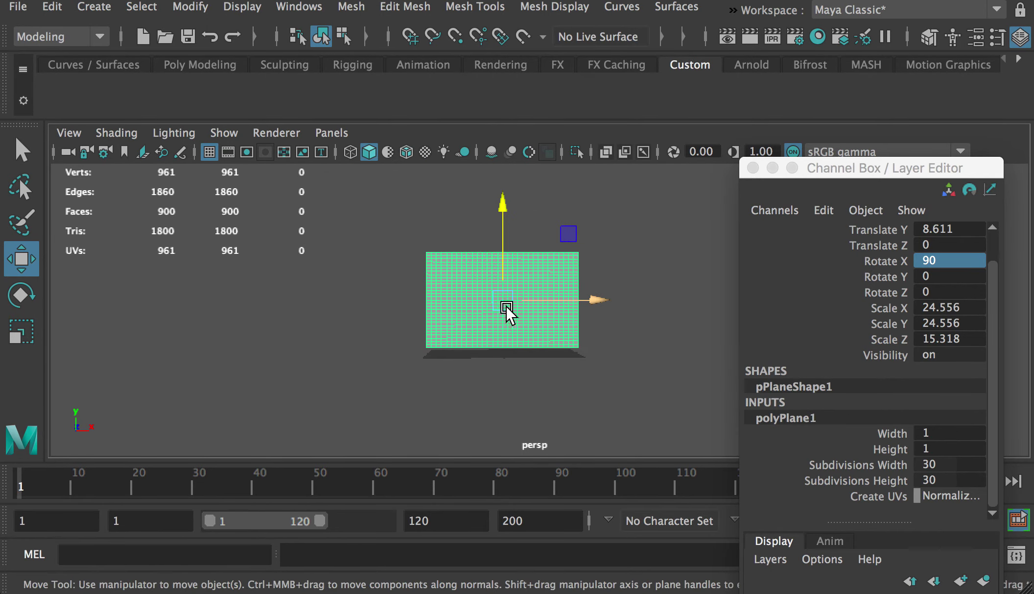
pyautogui.keyDown('alt'); pyautogui.moveTo(464, 311); pyautogui.dragTo(352, 353, button='right'); pyautogui.keyUp('alt')
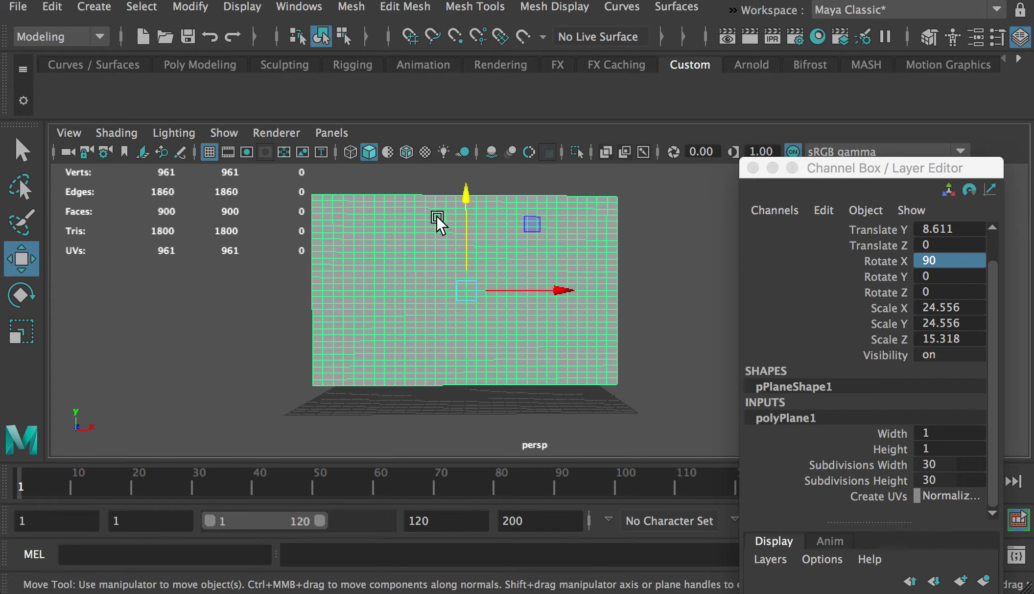
pyautogui.keyDown('alt'); pyautogui.moveTo(656, 330); pyautogui.dragTo(442, 284, button='right'); pyautogui.keyUp('alt')
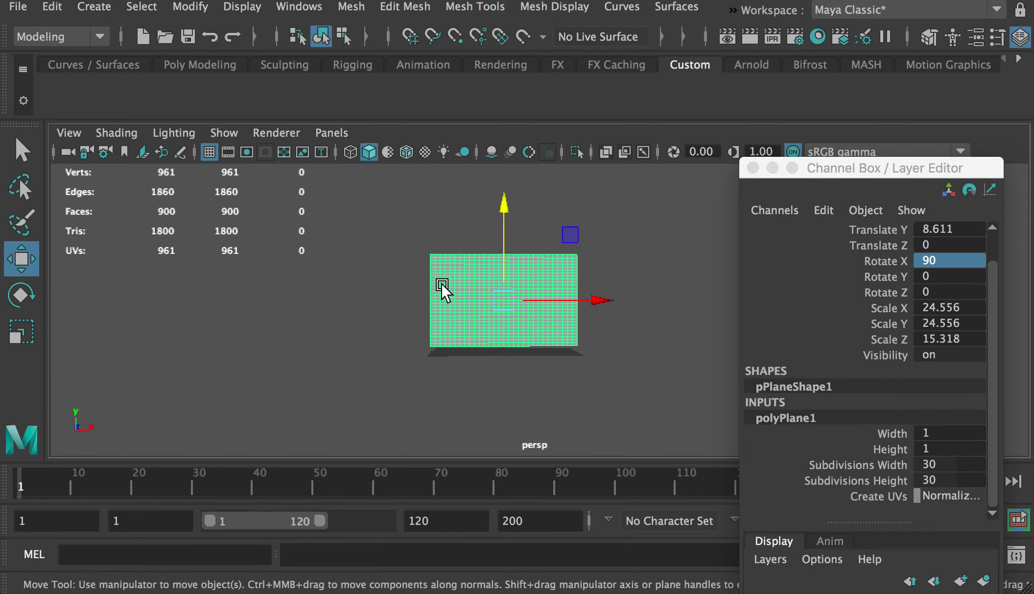
pyautogui.moveTo(506, 205); pyautogui.dragTo(506, 128)
pyautogui.keyDown('alt'); pyautogui.moveTo(612, 248); pyautogui.dragTo(481, 324, button='right'); pyautogui.keyUp('alt')
pyautogui.moveTo(489, 203); pyautogui.dragTo(492, 168)
# Step: Create a polygon cylinder and scale it into a thin pole, about 0.61 in X and Z and 12.21 in Y
pyautogui.click(191, 7)
pyautogui.click(94, 6)
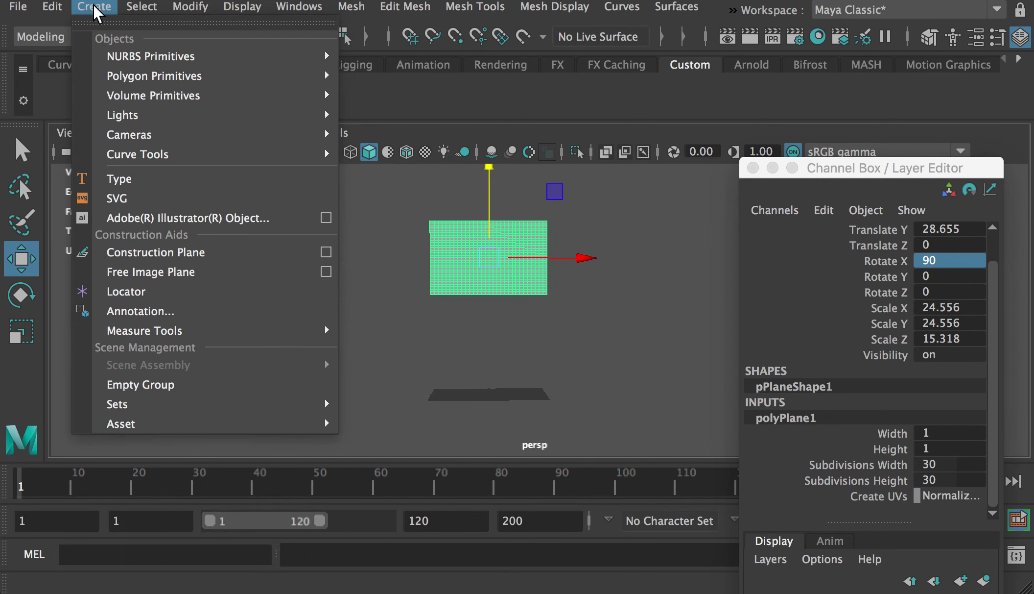
pyautogui.moveTo(294, 76)
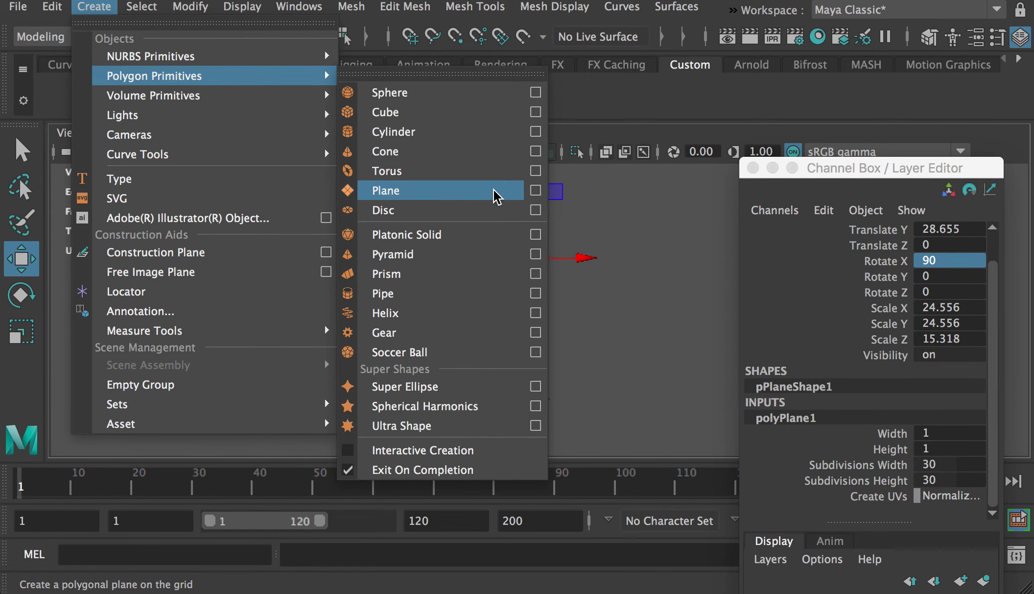
pyautogui.click(414, 134)
pyautogui.press('r')
pyautogui.moveTo(486, 300); pyautogui.dragTo(496, 196)
pyautogui.moveTo(489, 304); pyautogui.dragTo(497, 409)
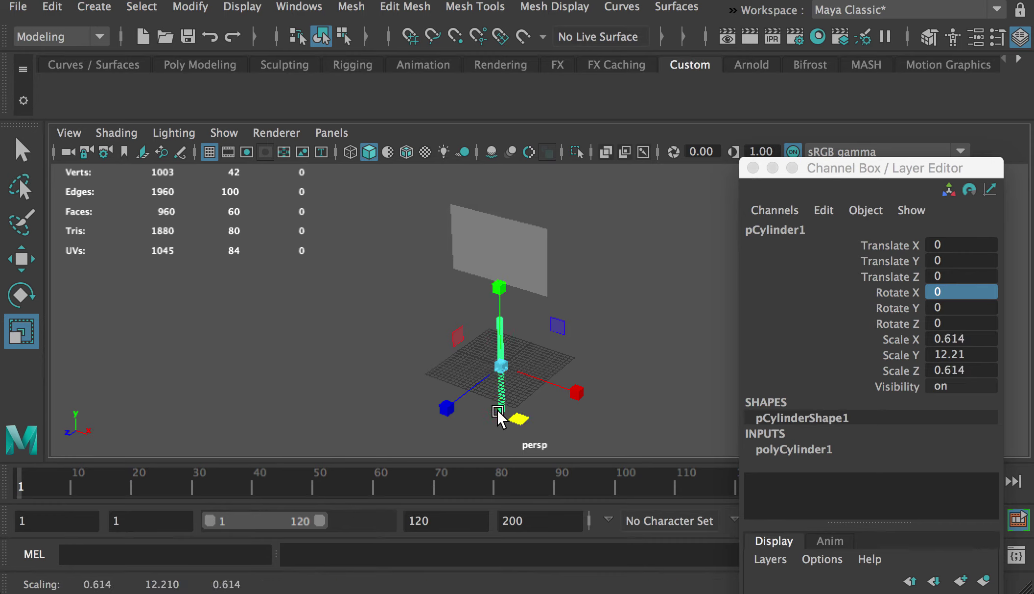
# Step: Move the pole up and over to the flag's left edge, and lengthen it vertically
pyautogui.press('w')
pyautogui.keyDown('alt'); pyautogui.moveTo(529, 343); pyautogui.dragTo(593, 331); pyautogui.keyUp('alt')
pyautogui.moveTo(482, 303); pyautogui.dragTo(513, 219)
pyautogui.moveTo(580, 278); pyautogui.dragTo(532, 284)
pyautogui.press('r')
pyautogui.moveTo(433, 196); pyautogui.dragTo(430, 145)
pyautogui.press('w')
pyautogui.moveTo(432, 188); pyautogui.dragTo(433, 209)
# Step: Fine-tune the pole's position so it touches the flag's left edge with its top slightly above the flag
pyautogui.keyDown('alt'); pyautogui.moveTo(456, 264); pyautogui.dragTo(574, 346, button='right'); pyautogui.keyUp('alt')
pyautogui.keyDown('alt'); pyautogui.moveTo(366, 274); pyautogui.dragTo(540, 282, button='middle'); pyautogui.keyUp('alt')
pyautogui.keyDown('alt'); pyautogui.moveTo(353, 241); pyautogui.dragTo(584, 330, button='right'); pyautogui.keyUp('alt')
pyautogui.keyDown('alt'); pyautogui.moveTo(581, 253); pyautogui.dragTo(472, 343, button='middle'); pyautogui.keyUp('alt')
pyautogui.moveTo(634, 440)
pyautogui.mouseDown()
pyautogui.moveTo(620, 441)
pyautogui.moveTo(629, 442)
pyautogui.mouseUp()
pyautogui.moveTo(524, 344); pyautogui.dragTo(524, 371)
# Step: Select both the flag plane and the pole and freeze their transformations
pyautogui.click(597, 270)
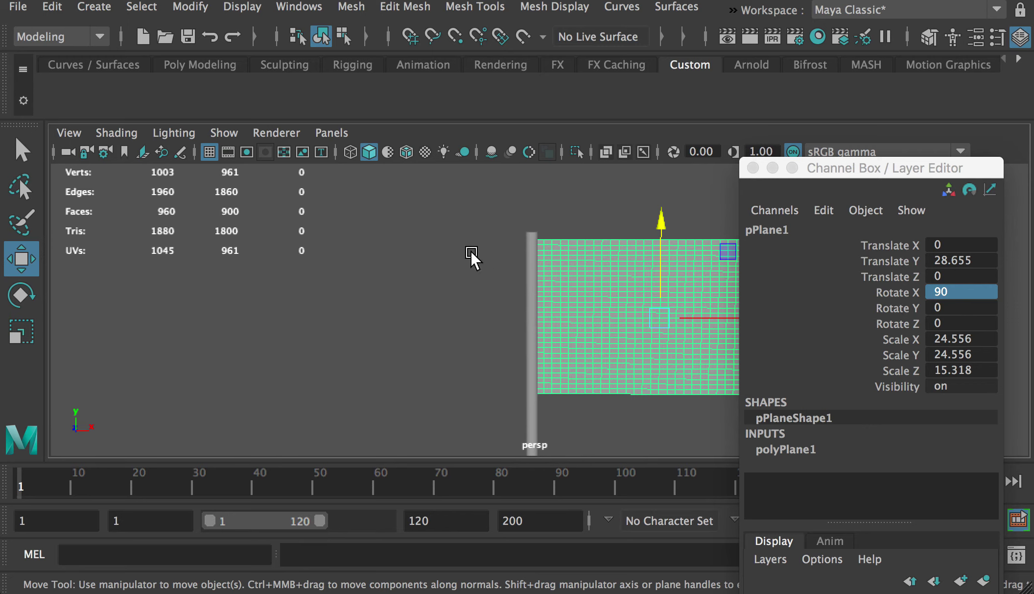
pyautogui.keyDown('alt'); pyautogui.moveTo(491, 230); pyautogui.dragTo(358, 175, button='middle'); pyautogui.keyUp('alt')
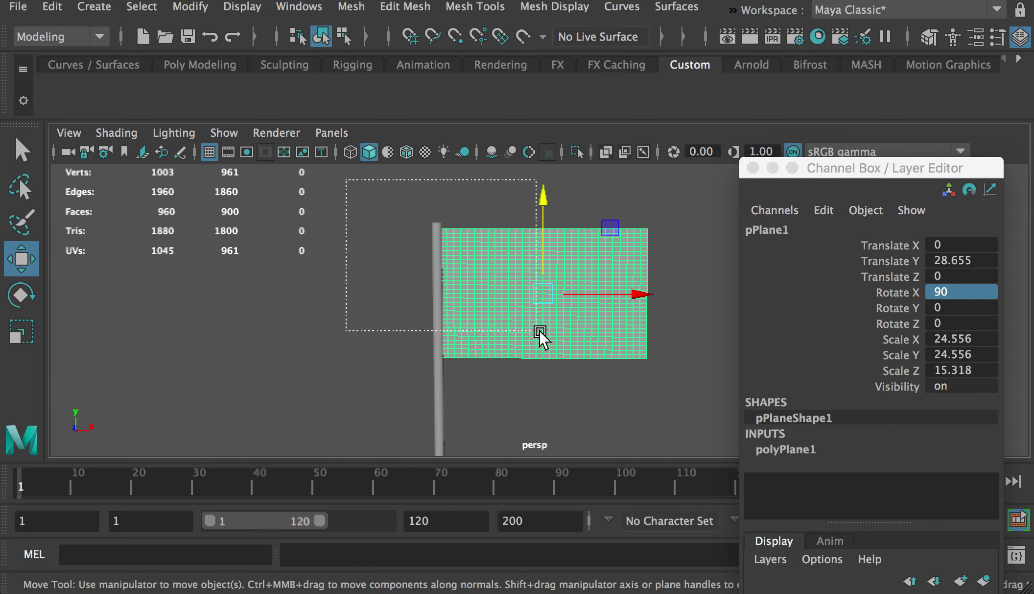
pyautogui.moveTo(539, 330); pyautogui.dragTo(540, 329)
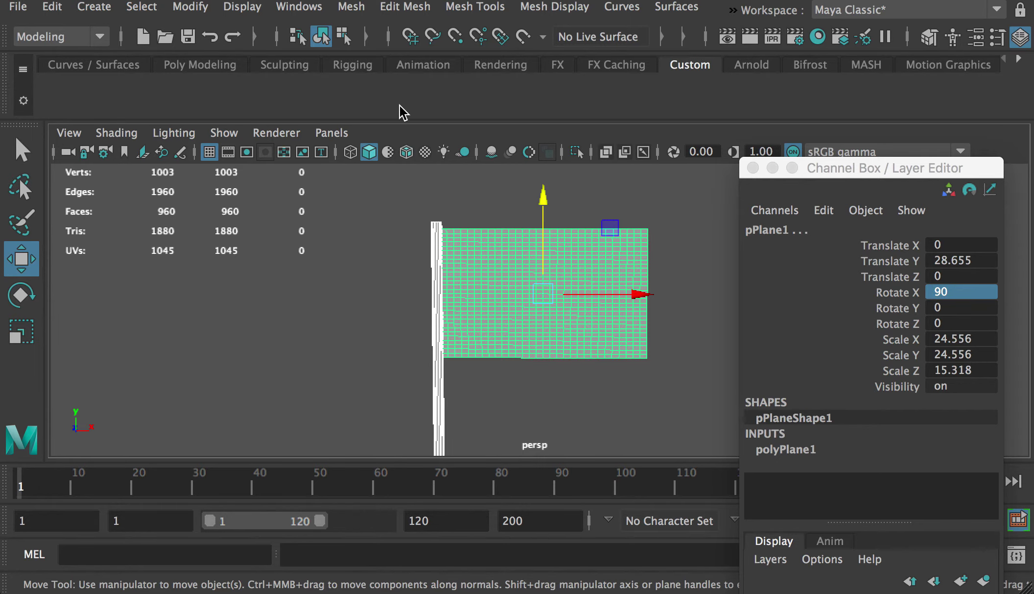
pyautogui.click(184, 6)
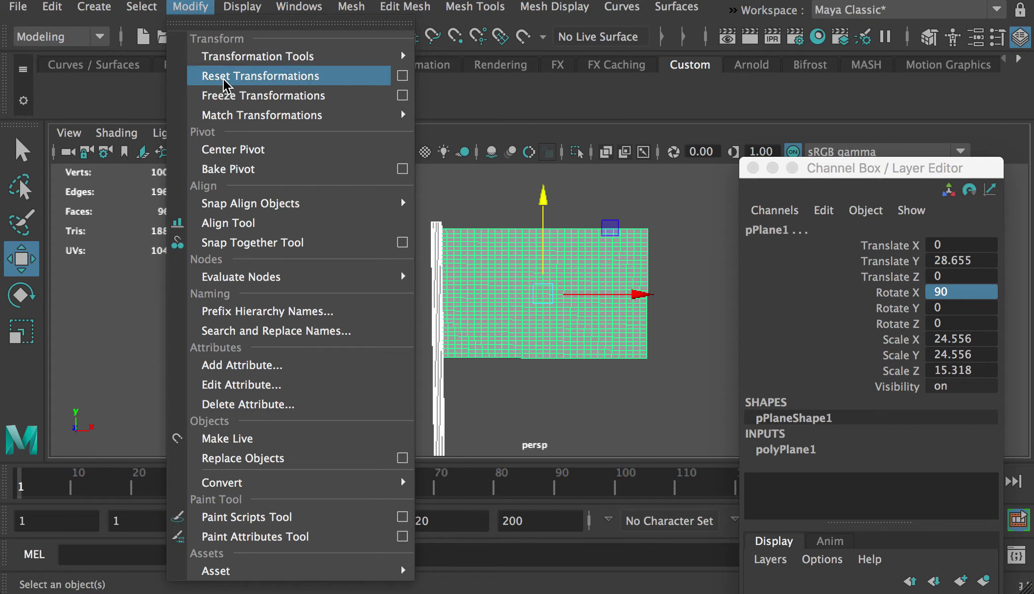
pyautogui.click(271, 96)
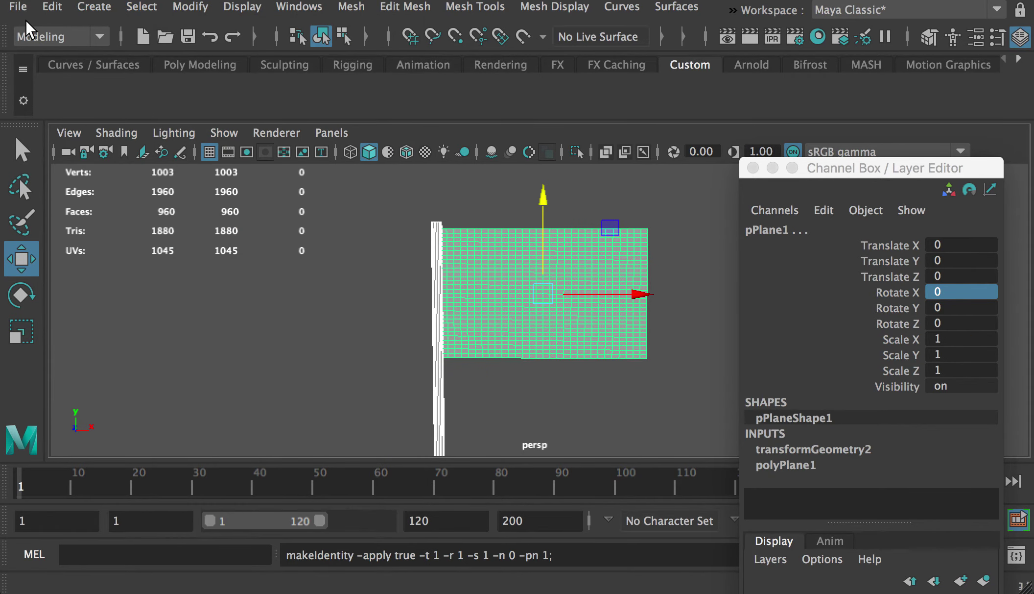
# Step: Delete the construction history of the flag and pole, and clear the selection
pyautogui.click(43, 7)
pyautogui.moveTo(144, 240)
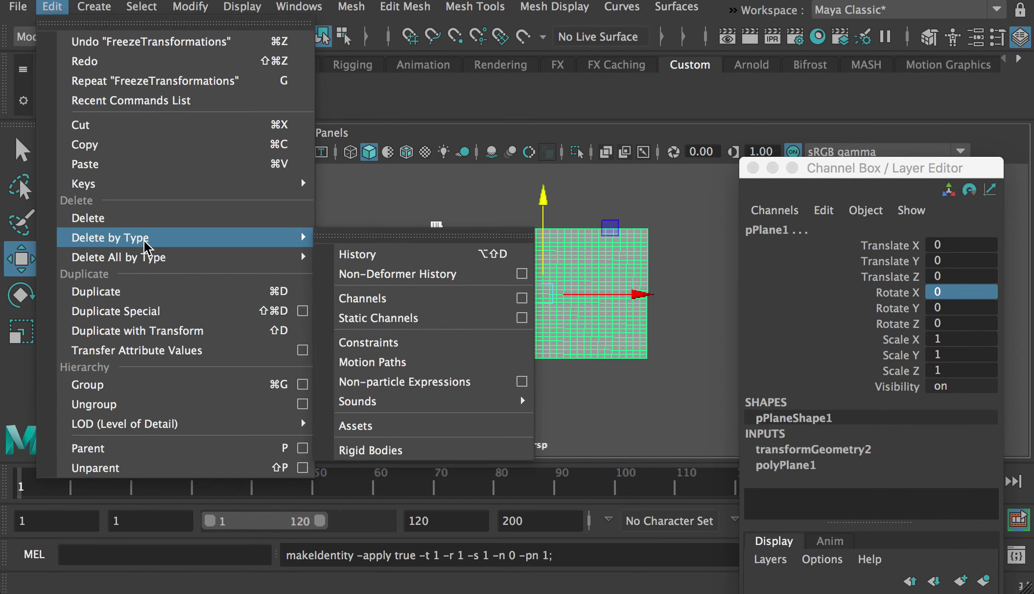
pyautogui.click(383, 256)
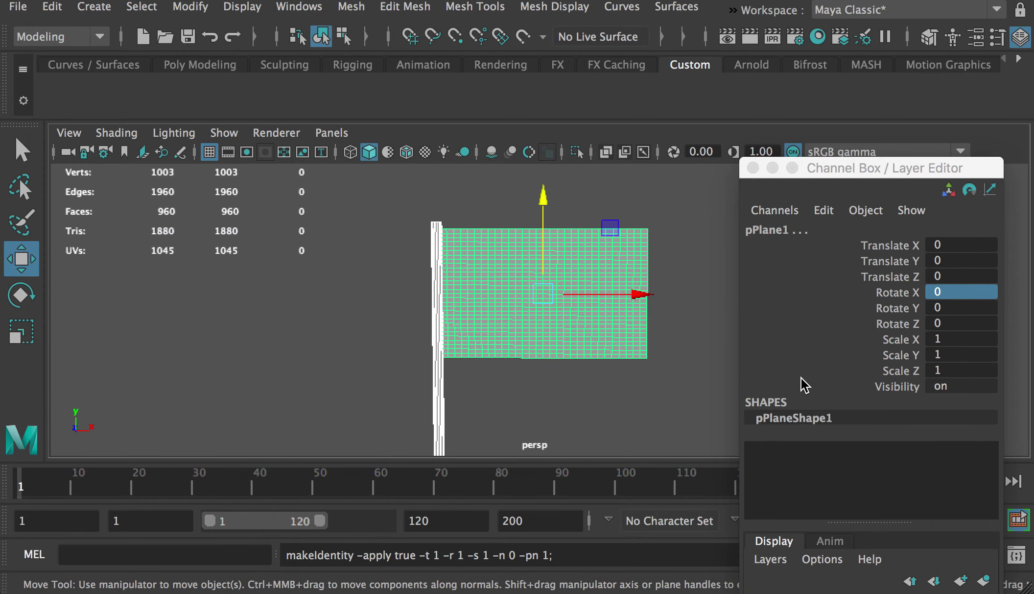
pyautogui.click(630, 406)
pyautogui.keyDown('alt'); pyautogui.moveTo(628, 360); pyautogui.dragTo(511, 287, button='middle'); pyautogui.keyUp('alt')
pyautogui.scroll(-3, 542, 303)
pyautogui.keyDown('alt'); pyautogui.moveTo(542, 307); pyautogui.dragTo(518, 297); pyautogui.keyUp('alt')
pyautogui.keyDown('alt'); pyautogui.moveTo(438, 256); pyautogui.dragTo(456, 278, button='middle'); pyautogui.keyUp('alt')
pyautogui.keyDown('alt'); pyautogui.moveTo(455, 279); pyautogui.dragTo(505, 317, button='right'); pyautogui.keyUp('alt')
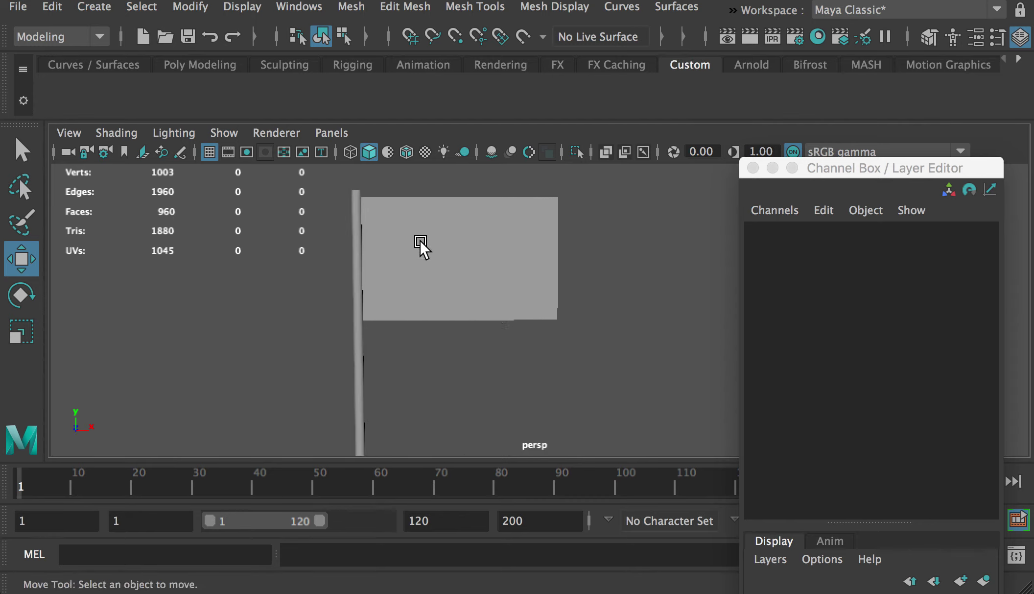
pyautogui.keyDown('alt'); pyautogui.moveTo(492, 298); pyautogui.dragTo(469, 190); pyautogui.keyUp('alt')
pyautogui.moveTo(475, 249)
pyautogui.keyDown('alt'); pyautogui.mouseDown()
pyautogui.moveTo(418, 281)
pyautogui.moveTo(449, 251)
pyautogui.moveTo(500, 244)
pyautogui.moveTo(480, 251)
pyautogui.mouseUp(); pyautogui.keyUp('alt')
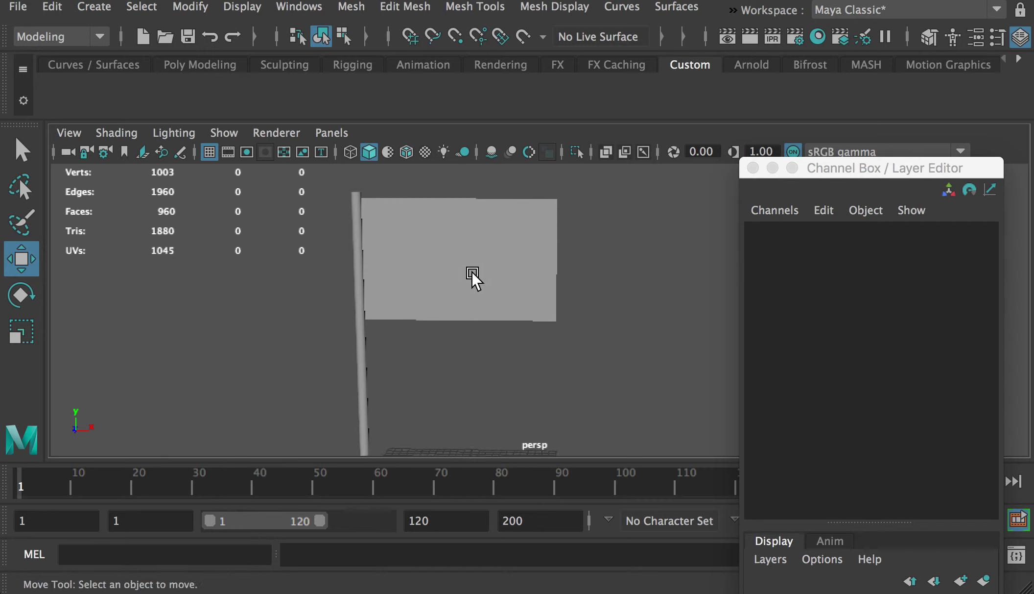
# Step: Select the flag plane and open the Planar UV mapping options
pyautogui.click(421, 230)
pyautogui.keyDown('alt'); pyautogui.moveTo(432, 249); pyautogui.dragTo(432, 306); pyautogui.keyUp('alt')
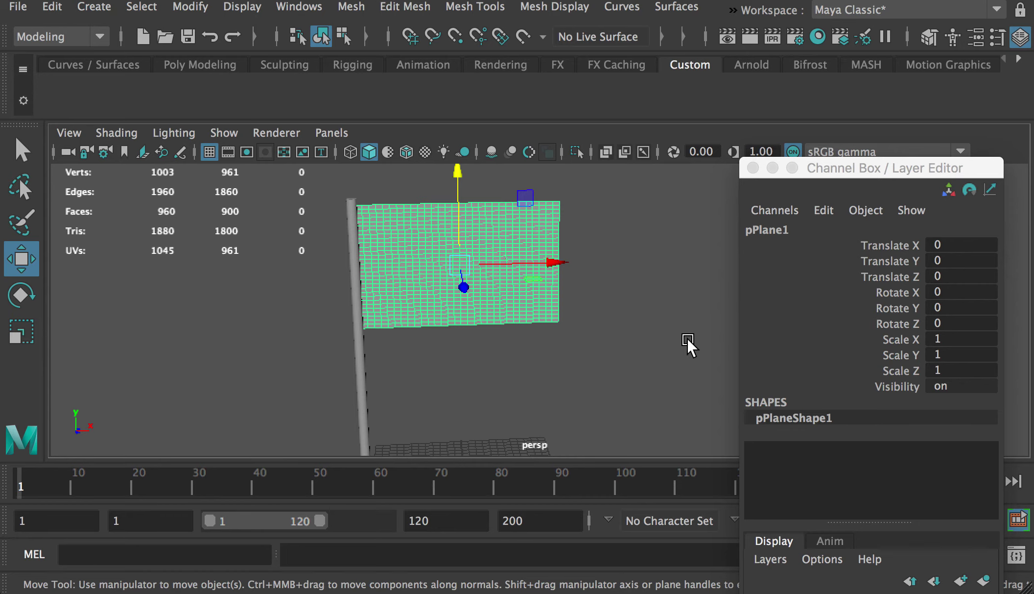
pyautogui.keyDown('alt'); pyautogui.moveTo(686, 340); pyautogui.dragTo(546, 243); pyautogui.keyUp('alt')
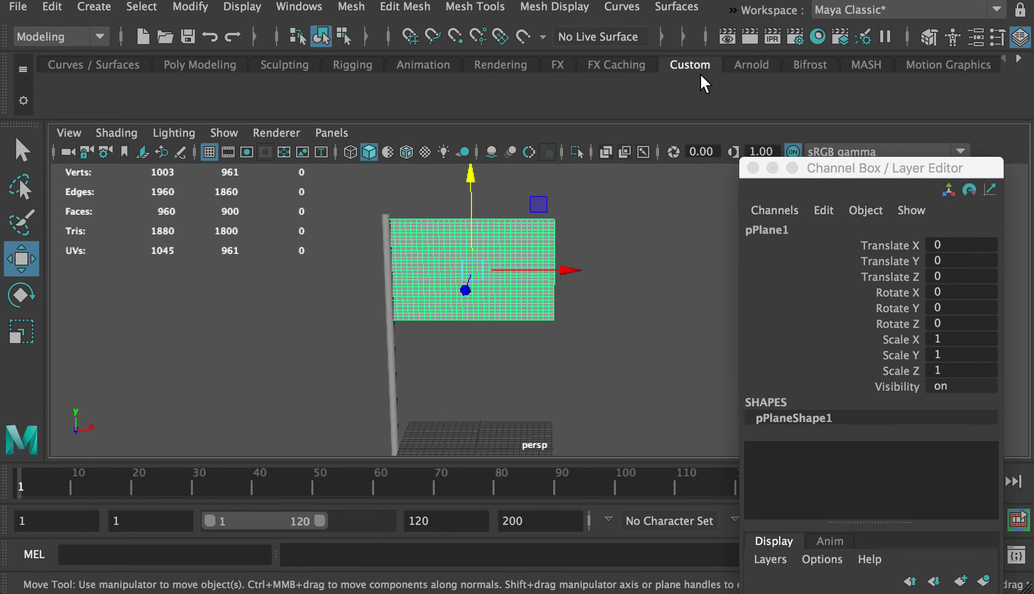
pyautogui.click(734, 9)
pyautogui.moveTo(743, 54)
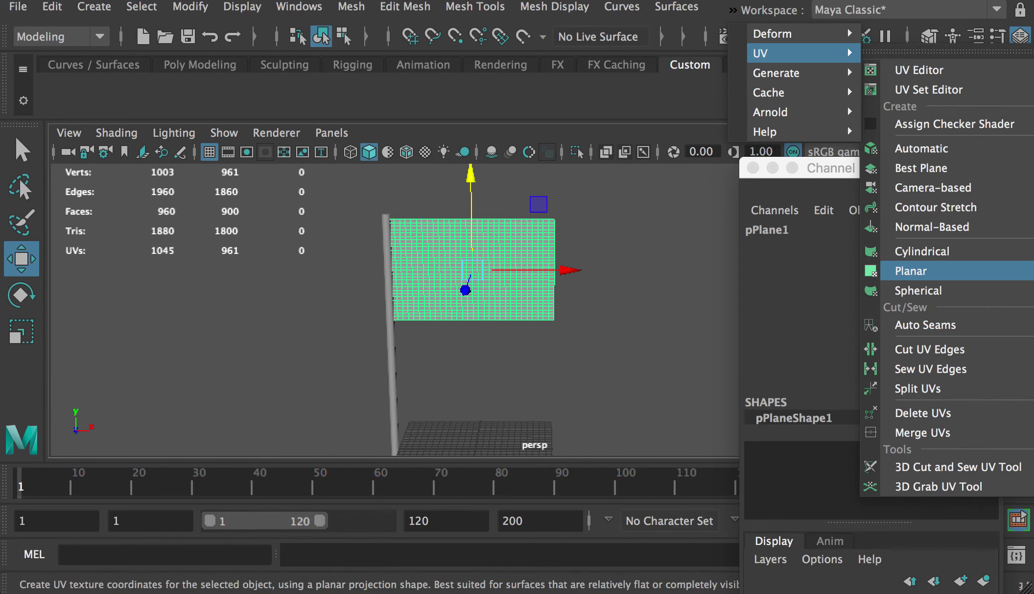
pyautogui.click(1026, 271)
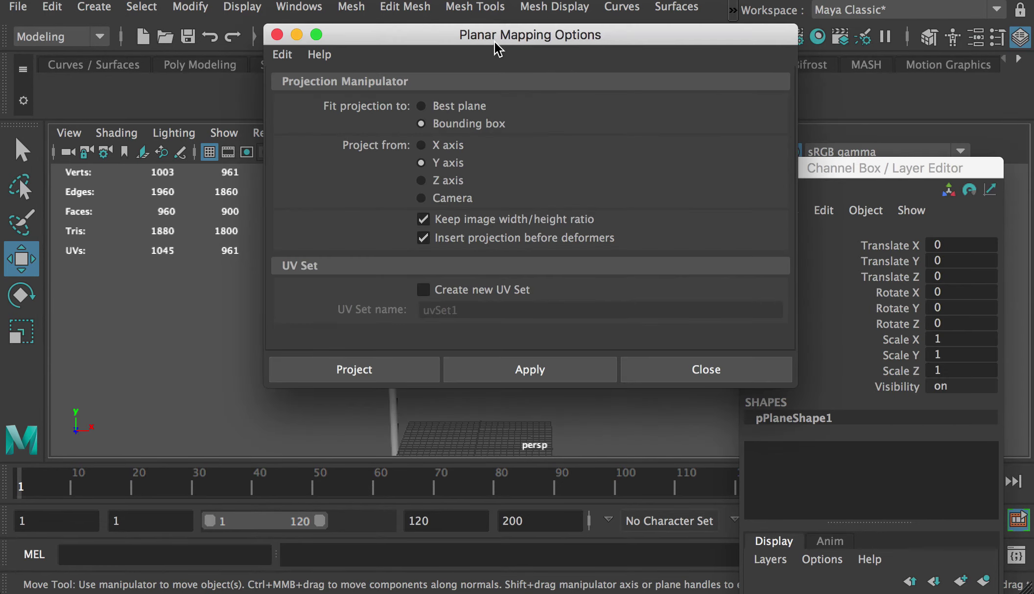
# Step: Project planar UVs onto the flag from the Z axis
pyautogui.moveTo(493, 41); pyautogui.dragTo(729, 96)
pyautogui.keyDown('alt'); pyautogui.moveTo(451, 201); pyautogui.dragTo(346, 226); pyautogui.keyUp('alt')
pyautogui.keyDown('alt'); pyautogui.moveTo(363, 225); pyautogui.dragTo(282, 220, button='middle'); pyautogui.keyUp('alt')
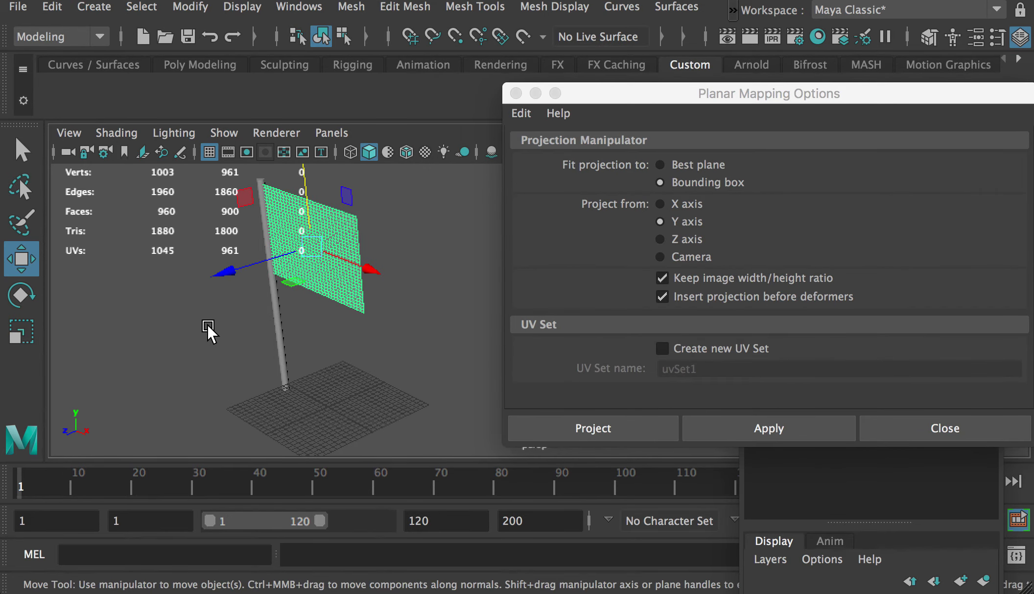
pyautogui.keyDown('alt'); pyautogui.moveTo(204, 320); pyautogui.dragTo(289, 292); pyautogui.keyUp('alt')
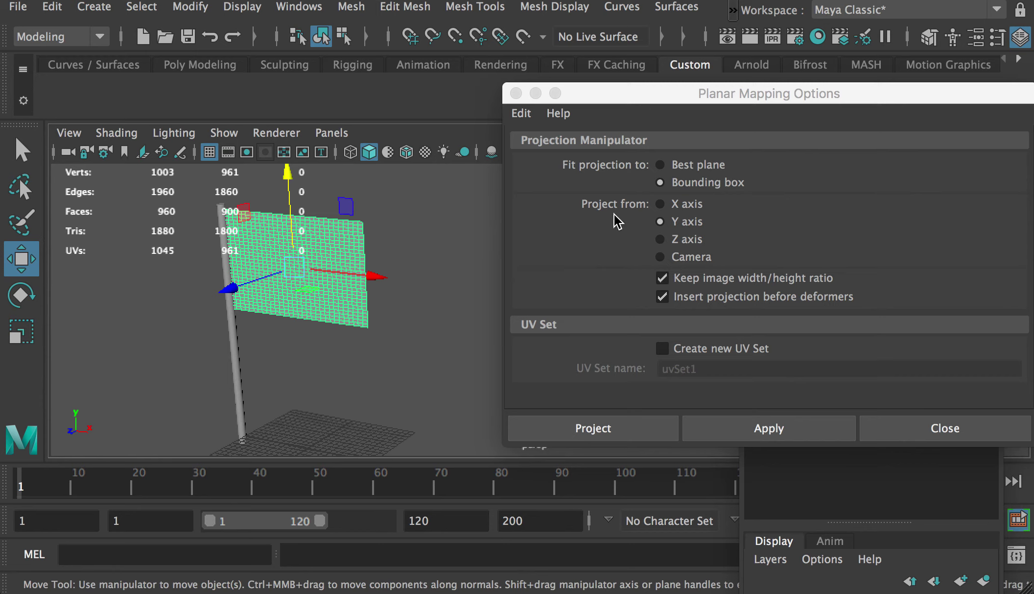
pyautogui.click(660, 239)
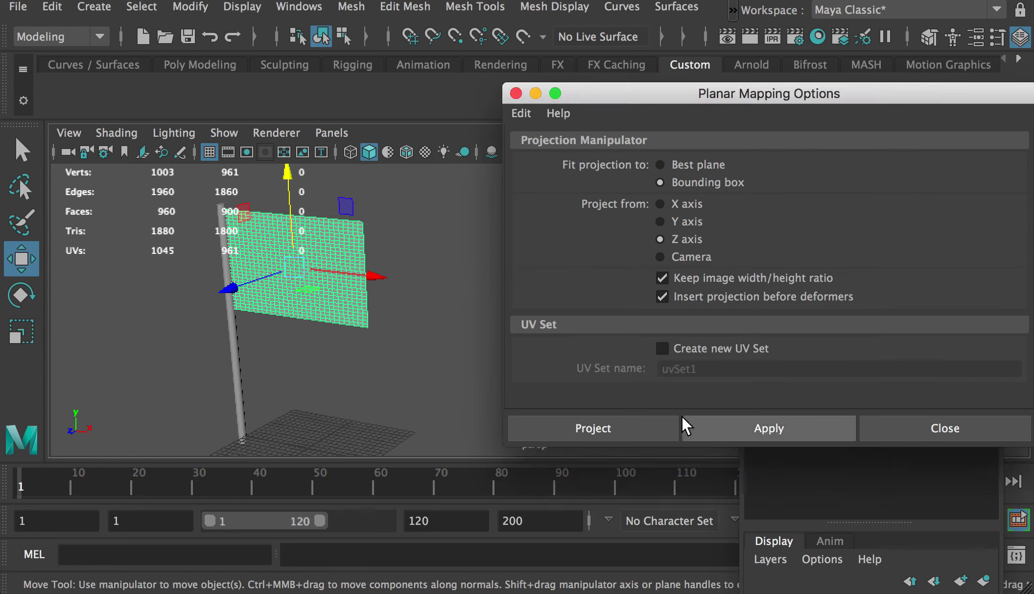
pyautogui.click(614, 430)
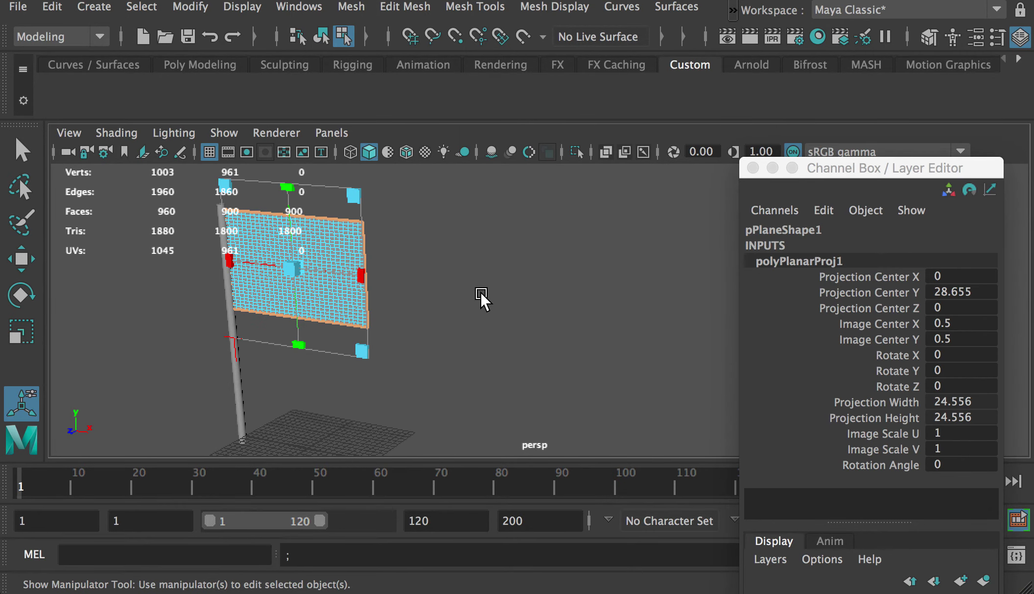
# Step: Open the UV Editor and reposition its window so the flag's whole UV shell is visible
pyautogui.click(733, 10)
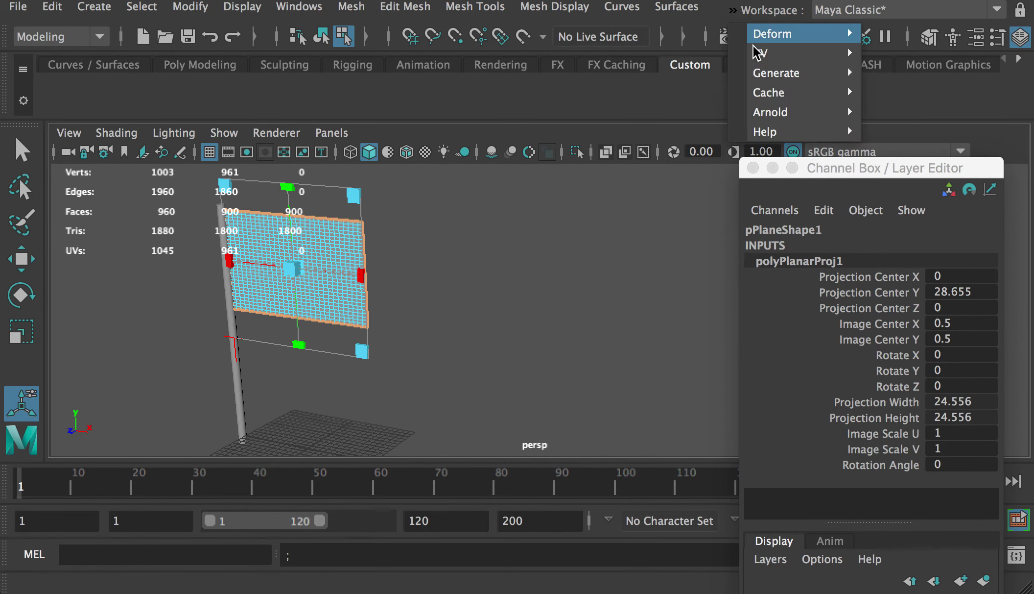
pyautogui.moveTo(774, 53)
pyautogui.click(937, 71)
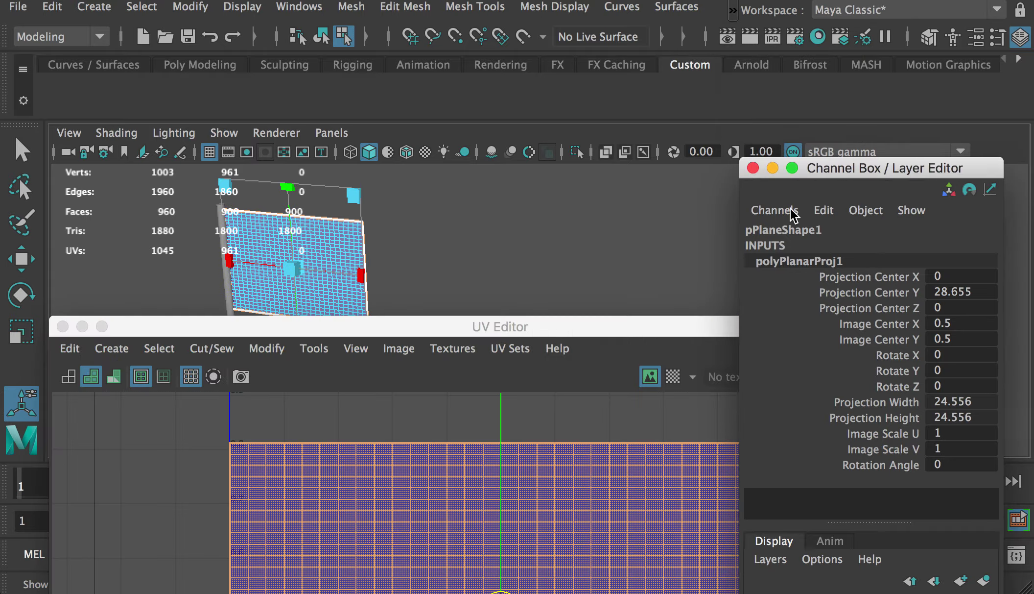
pyautogui.moveTo(583, 326); pyautogui.dragTo(568, 69)
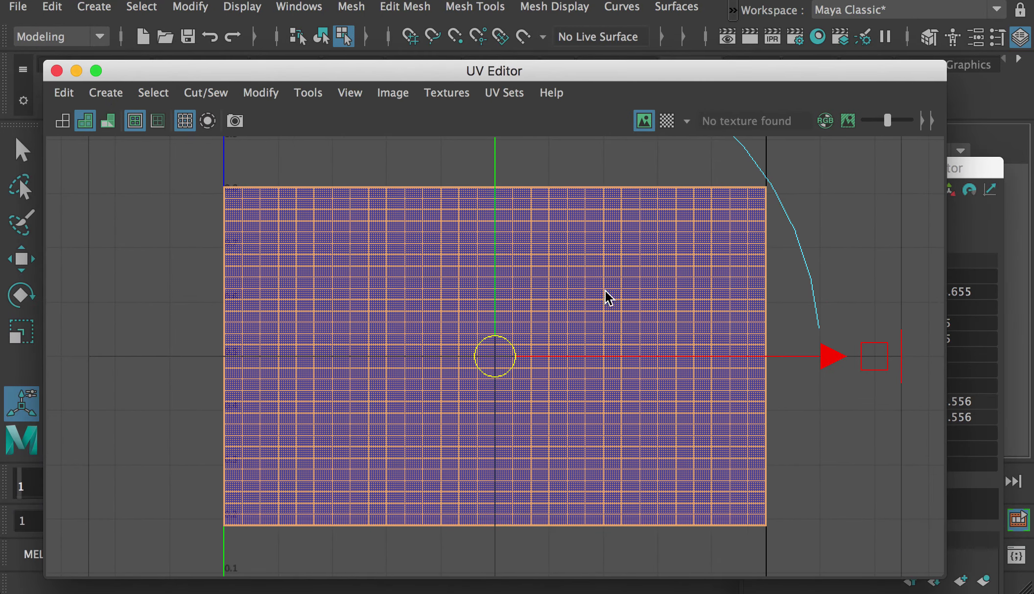
# Step: Scale the flag's UV shell down to about 80%, place it in the upper-right corner of the 0–1 UV space, and deselect it
pyautogui.keyDown('alt'); pyautogui.moveTo(524, 311); pyautogui.dragTo(226, 284, button='middle'); pyautogui.keyUp('alt')
pyautogui.keyDown('alt'); pyautogui.moveTo(594, 317); pyautogui.dragTo(324, 290, button='right'); pyautogui.keyUp('alt')
pyautogui.keyDown('alt'); pyautogui.moveTo(325, 290); pyautogui.dragTo(605, 326, button='middle'); pyautogui.keyUp('alt')
pyautogui.keyDown('alt'); pyautogui.moveTo(605, 328); pyautogui.dragTo(520, 322, button='right'); pyautogui.keyUp('alt')
pyautogui.press('r')
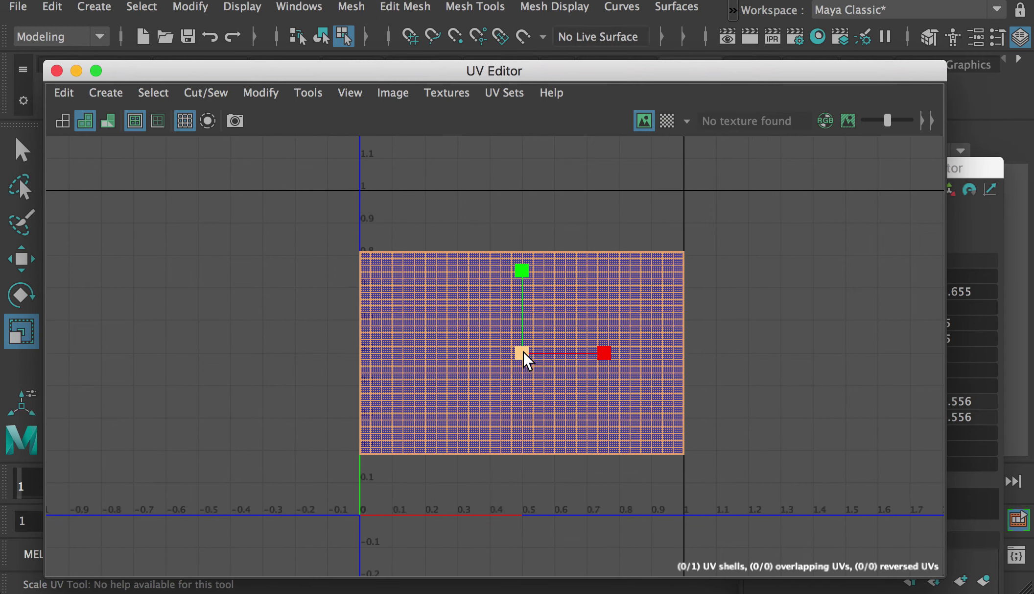
pyautogui.moveTo(523, 351); pyautogui.dragTo(550, 274)
pyautogui.press('w')
pyautogui.press('r')
pyautogui.press('w')
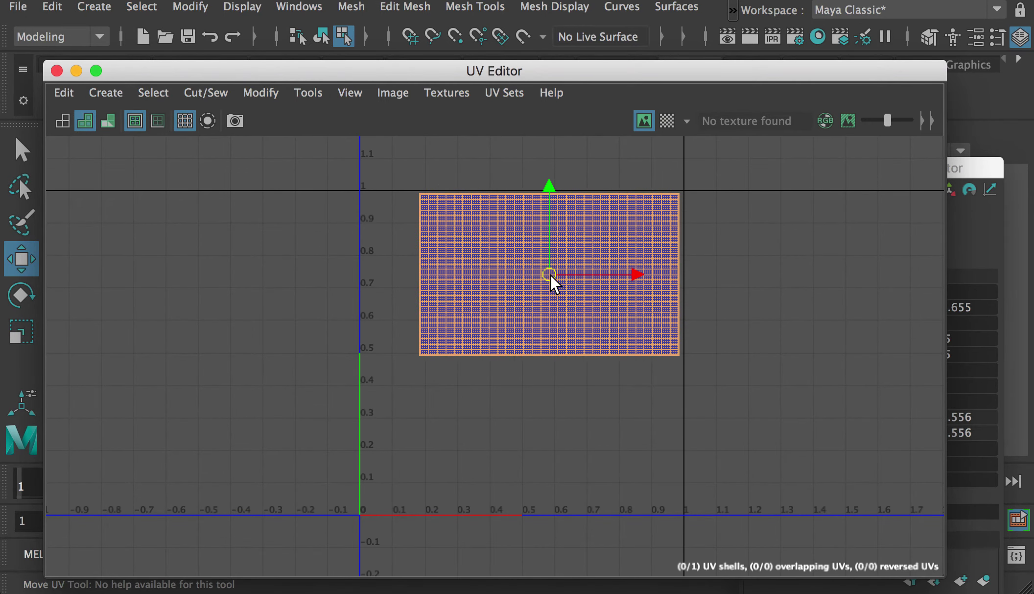
pyautogui.click(739, 287)
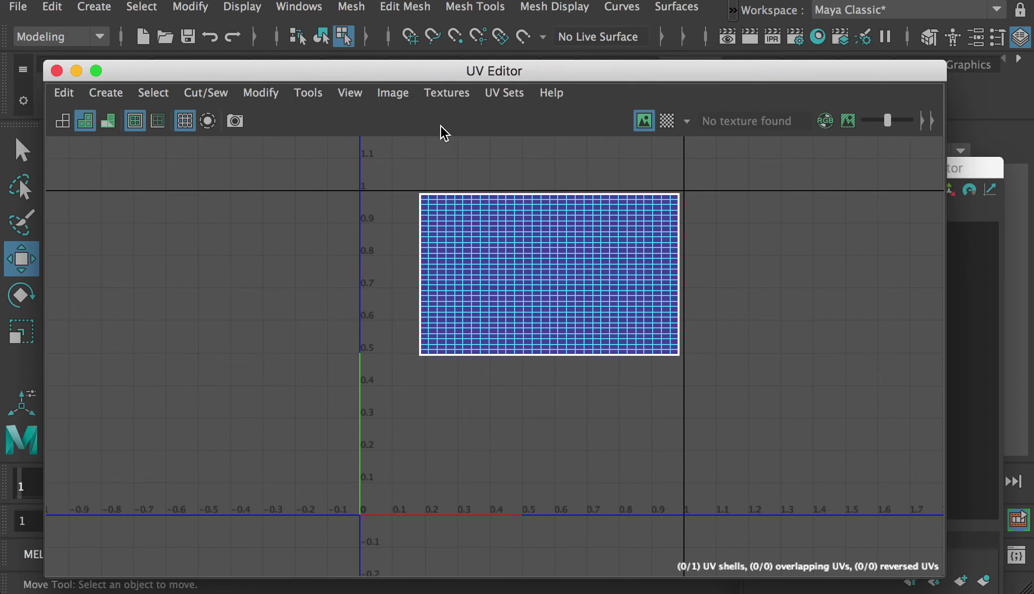
# Step: Preview the flag's UV shell in Wireframe display mode and return it to Shaded
pyautogui.click(349, 93)
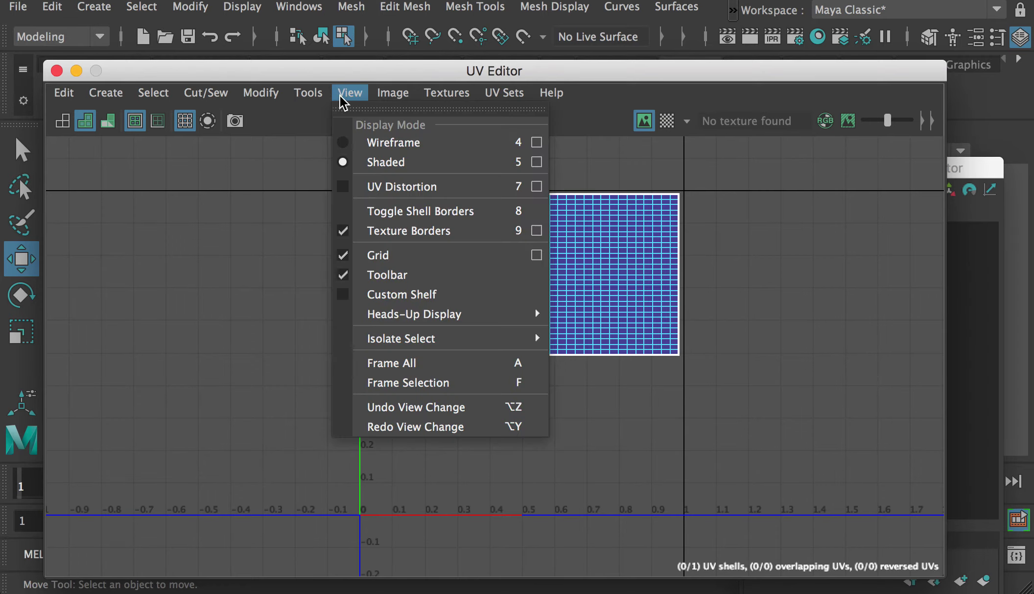
pyautogui.click(403, 144)
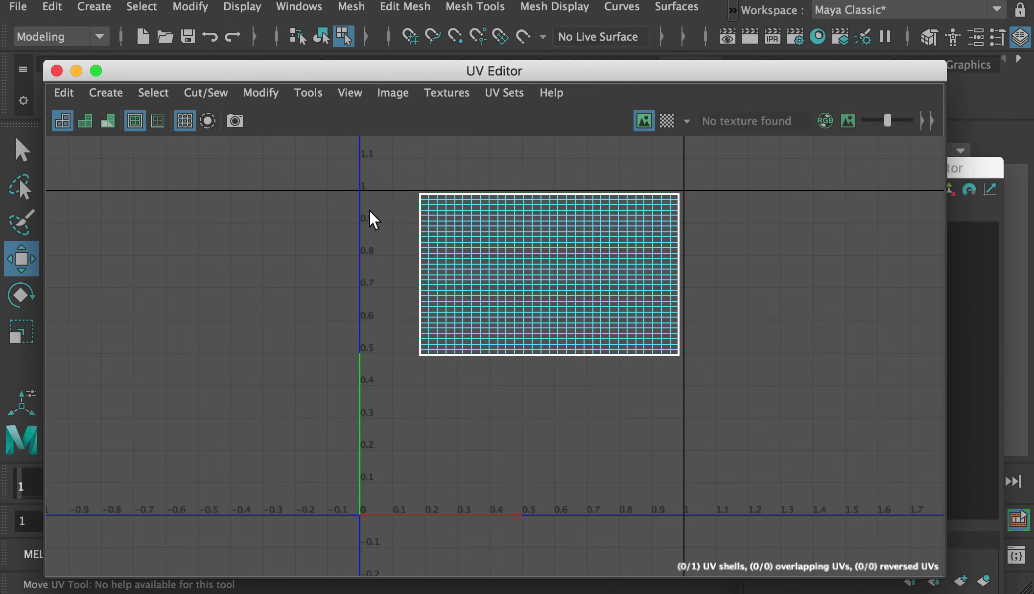
pyautogui.click(351, 93)
pyautogui.click(376, 160)
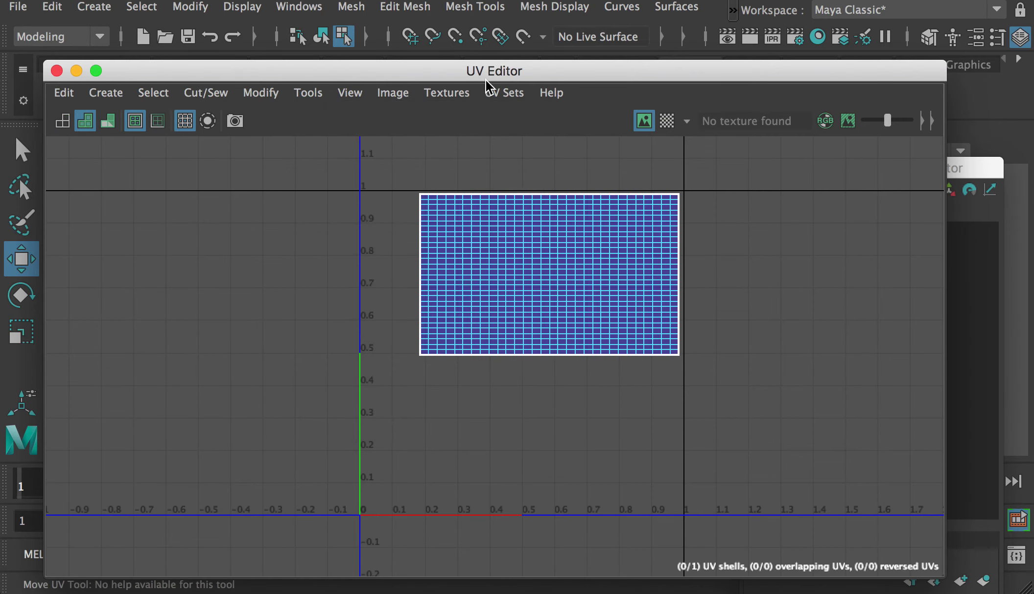
# Step: Move the UV Editor aside and select the flagpole in object mode
pyautogui.moveTo(326, 72); pyautogui.dragTo(1033, 313)
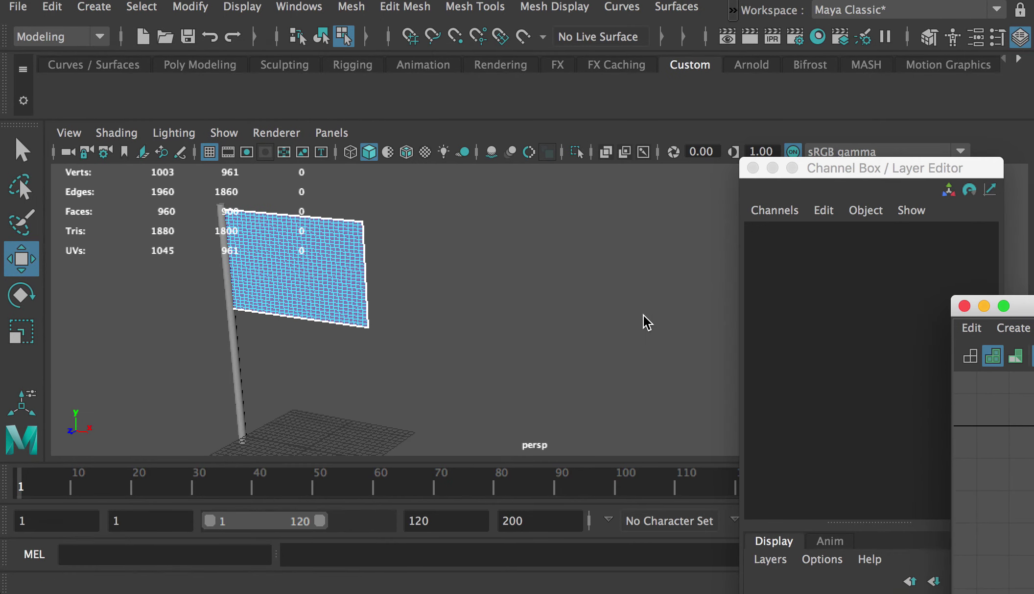
pyautogui.rightClick(227, 319)
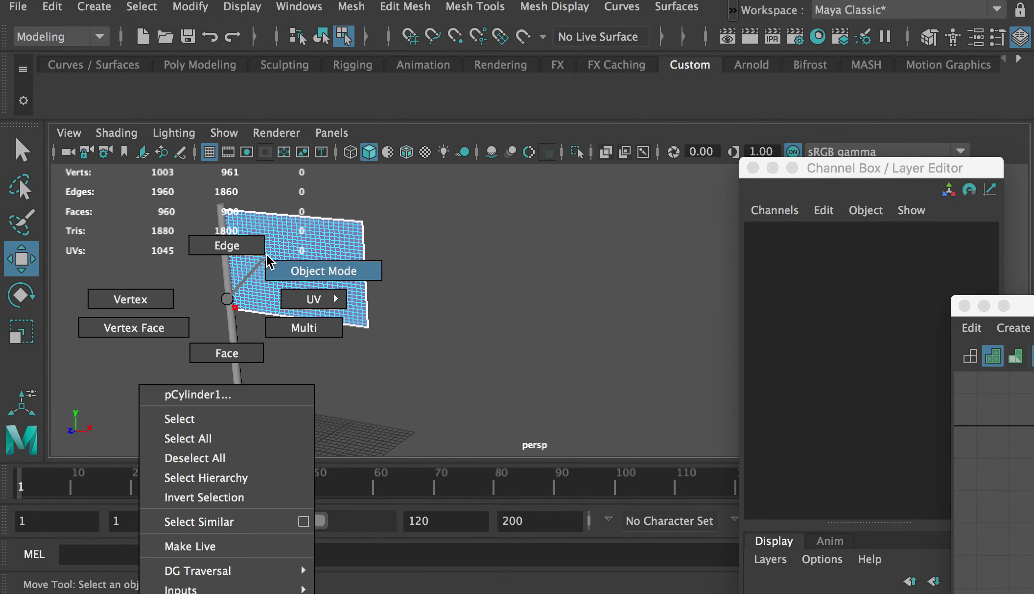
pyautogui.click(231, 339)
pyautogui.keyDown('alt'); pyautogui.moveTo(265, 336); pyautogui.dragTo(338, 324); pyautogui.keyUp('alt')
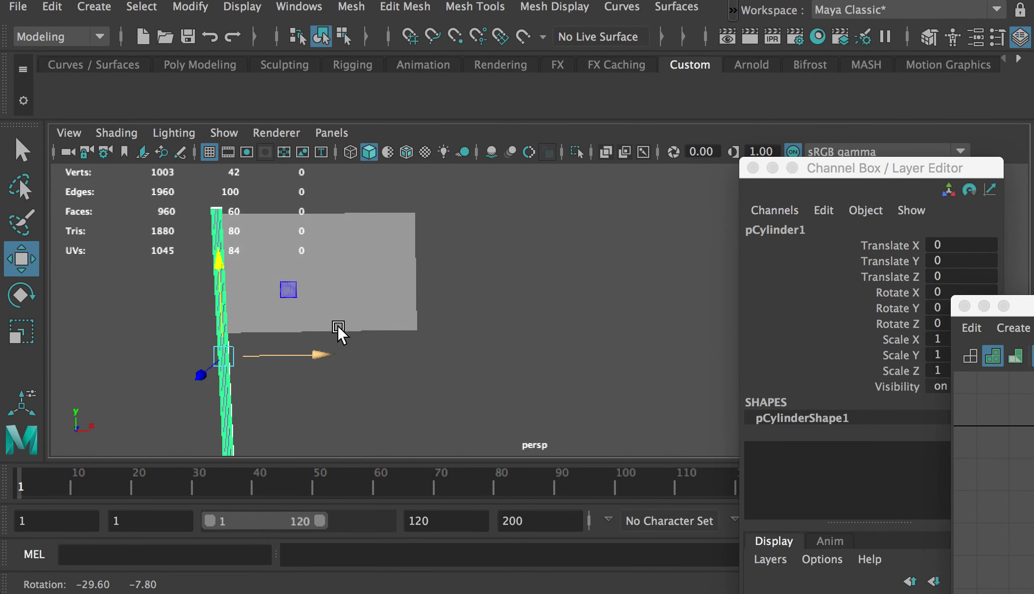
pyautogui.keyDown('alt'); pyautogui.moveTo(328, 328); pyautogui.dragTo(419, 280, button='middle'); pyautogui.keyUp('alt')
pyautogui.keyDown('alt'); pyautogui.moveTo(497, 312); pyautogui.dragTo(428, 302, button='right'); pyautogui.keyUp('alt')
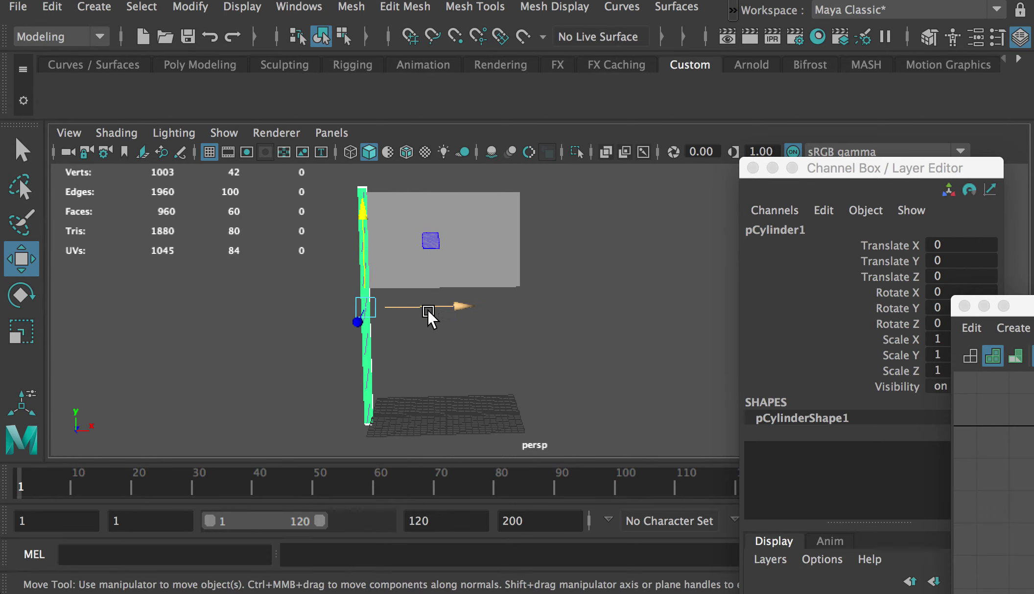
# Step: Apply a cylindrical UV projection to the flagpole
pyautogui.moveTo(1019, 305); pyautogui.dragTo(1029, 303)
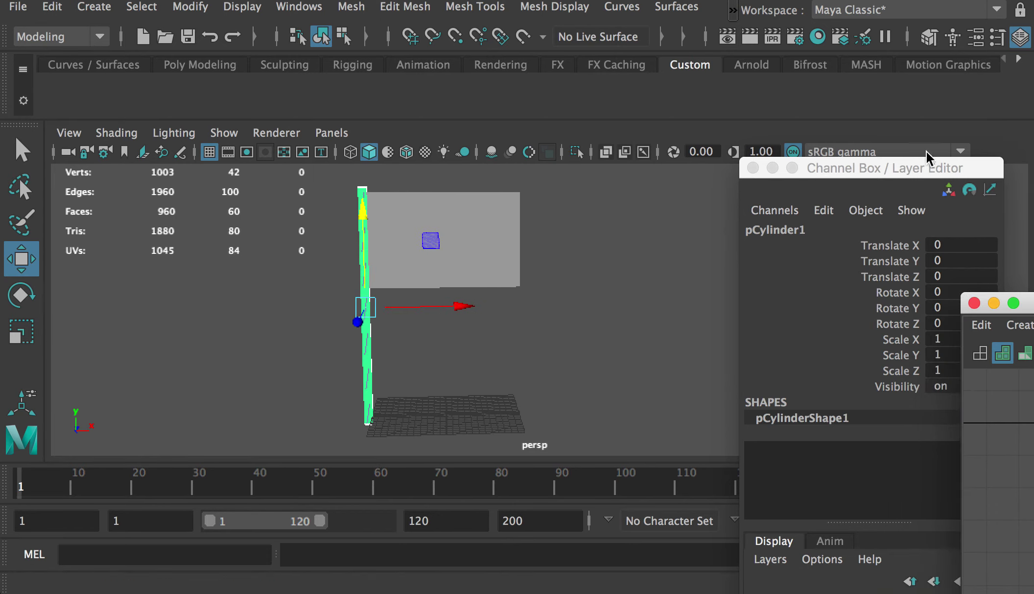
pyautogui.click(735, 11)
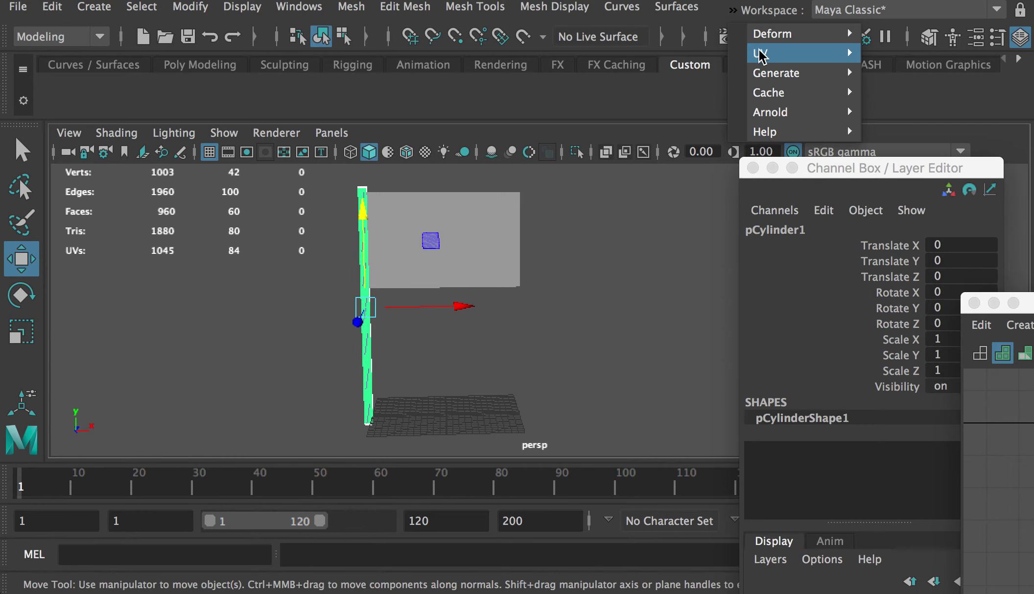
pyautogui.moveTo(826, 62)
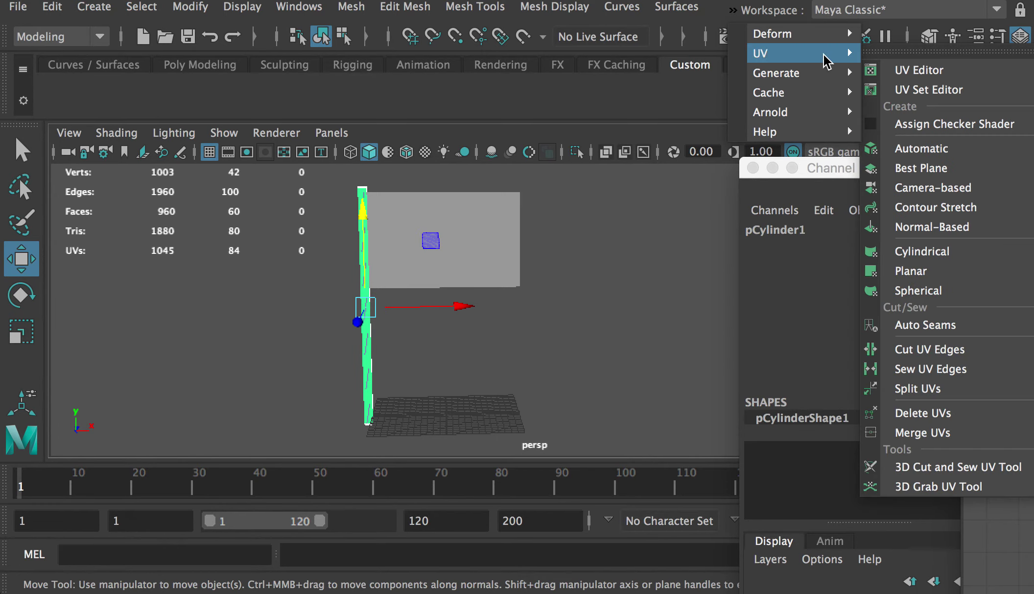
pyautogui.click(970, 255)
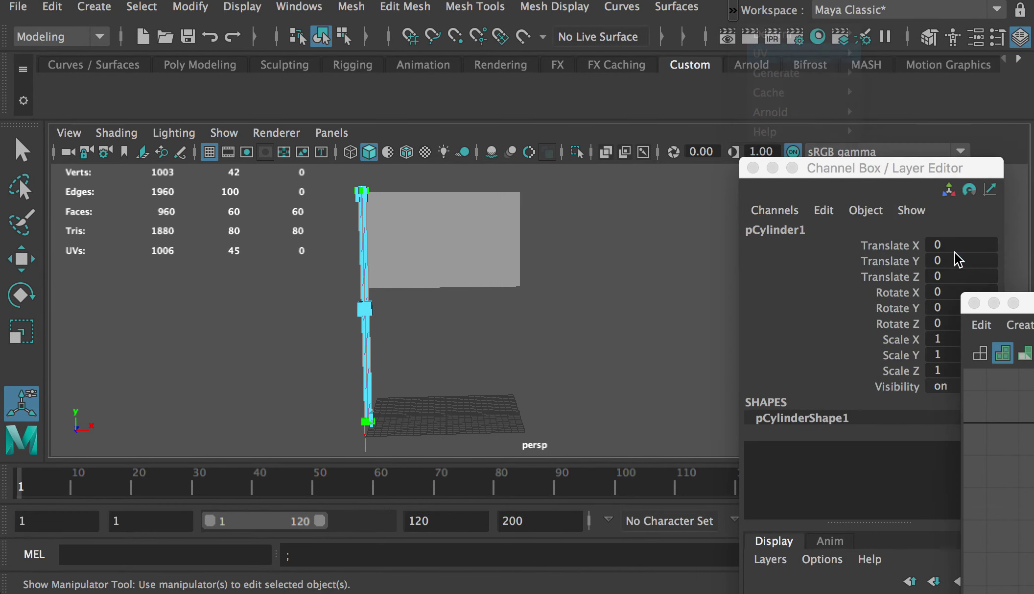
# Step: Set the pole's cylindrical projection horizontal sweep to 360
pyautogui.keyDown('alt'); pyautogui.moveTo(403, 255); pyautogui.dragTo(330, 308, button='right'); pyautogui.keyUp('alt')
pyautogui.keyDown('alt'); pyautogui.moveTo(331, 308); pyautogui.dragTo(436, 401); pyautogui.keyUp('alt')
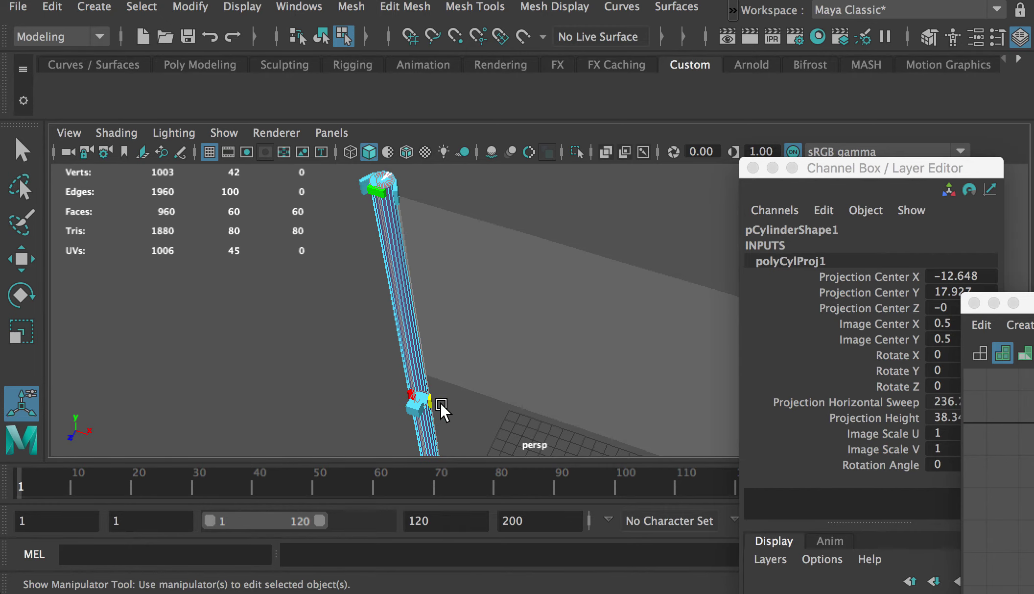
pyautogui.moveTo(888, 165); pyautogui.dragTo(708, 159)
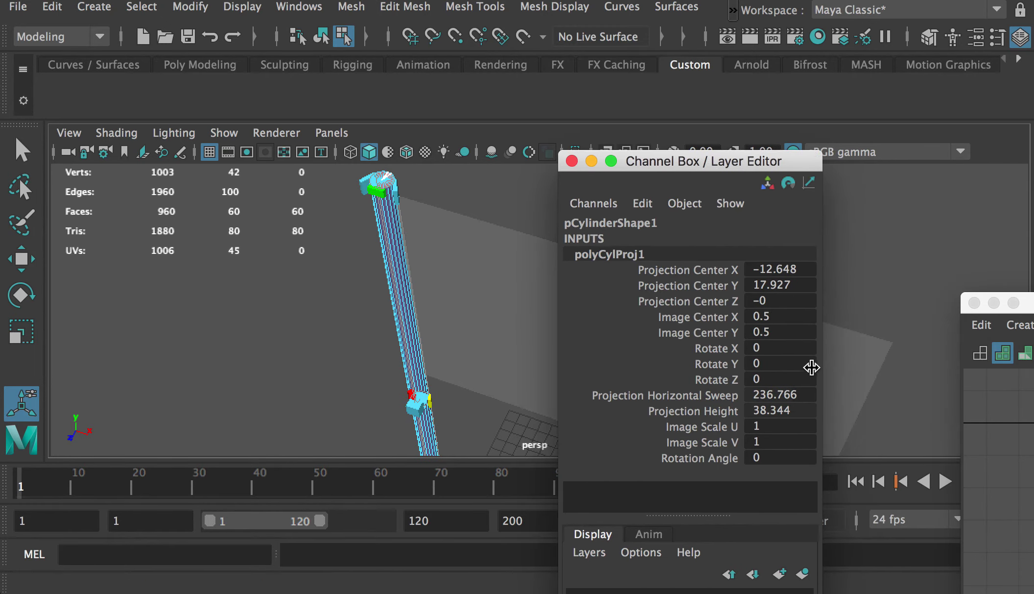
pyautogui.doubleClick(784, 396)
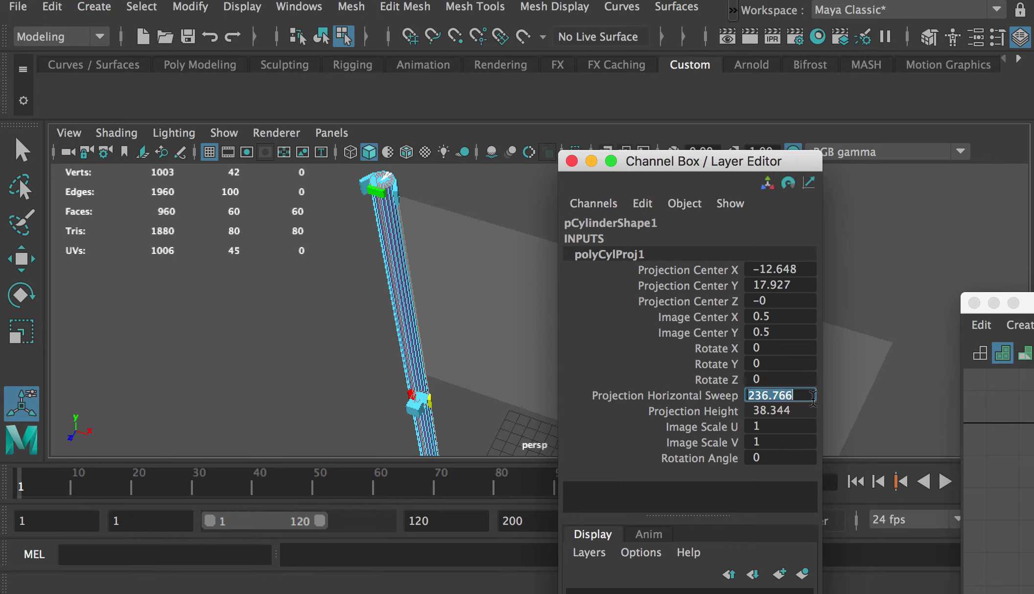
pyautogui.write('360')
pyautogui.press('Return')
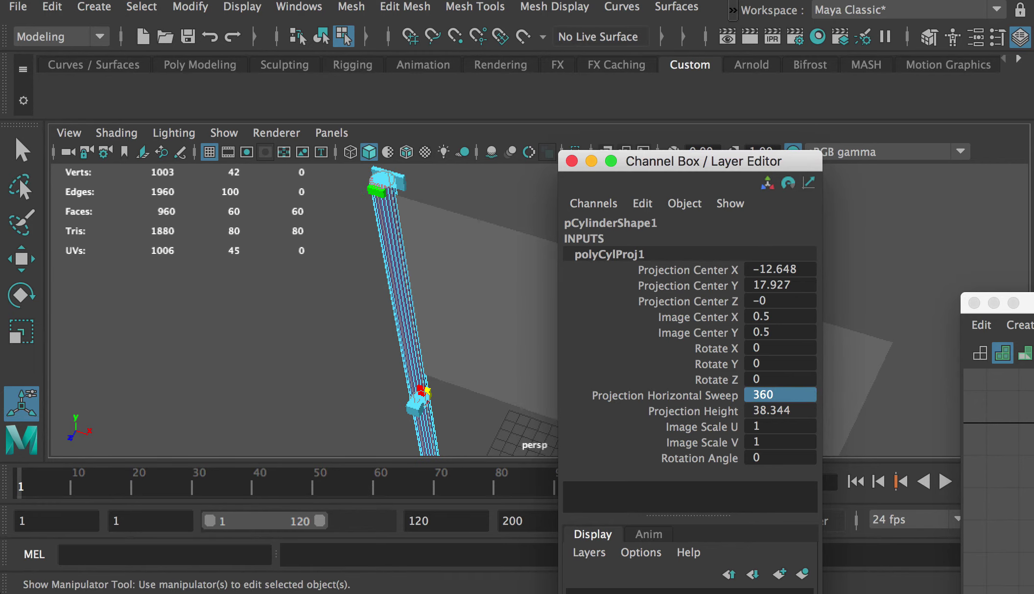
# Step: Check the pole's cylindrical UV layout in the UV Editor and how the projection wraps around the pole
pyautogui.moveTo(1026, 302); pyautogui.dragTo(310, 114)
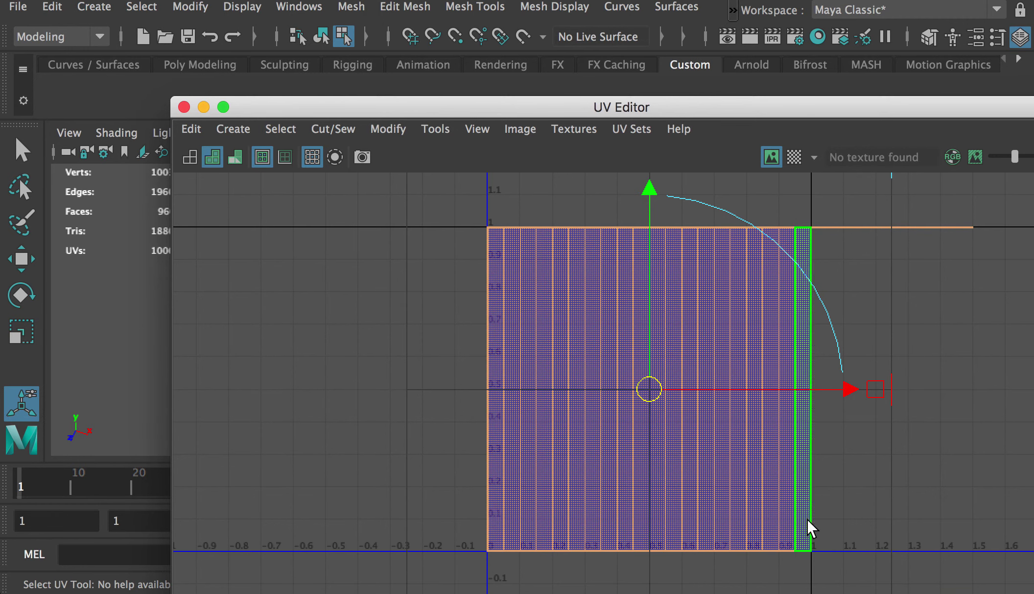
pyautogui.moveTo(680, 107); pyautogui.dragTo(1033, 141)
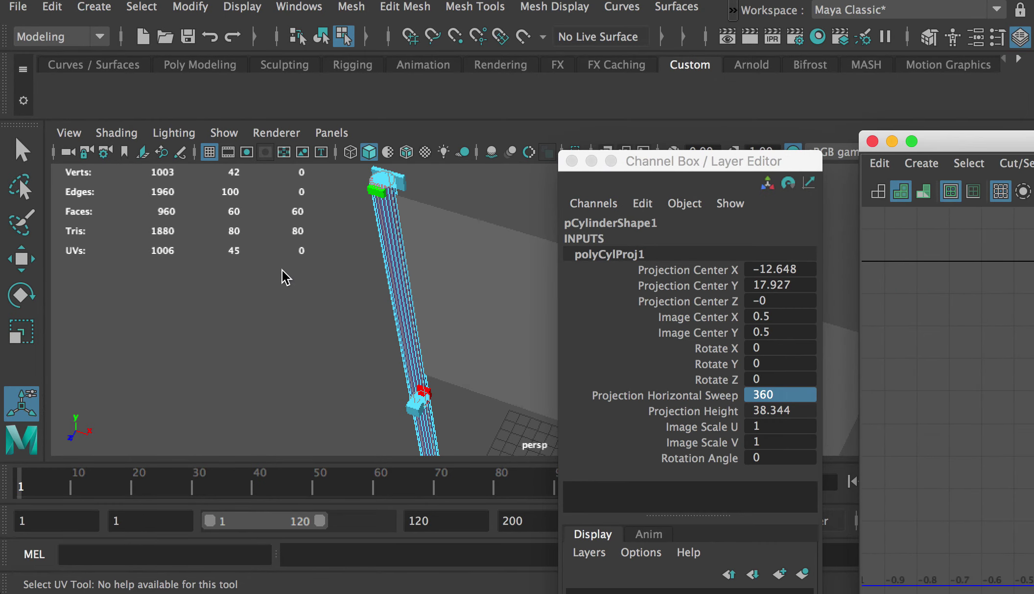
pyautogui.keyDown('alt'); pyautogui.moveTo(415, 387); pyautogui.dragTo(392, 274); pyautogui.keyUp('alt')
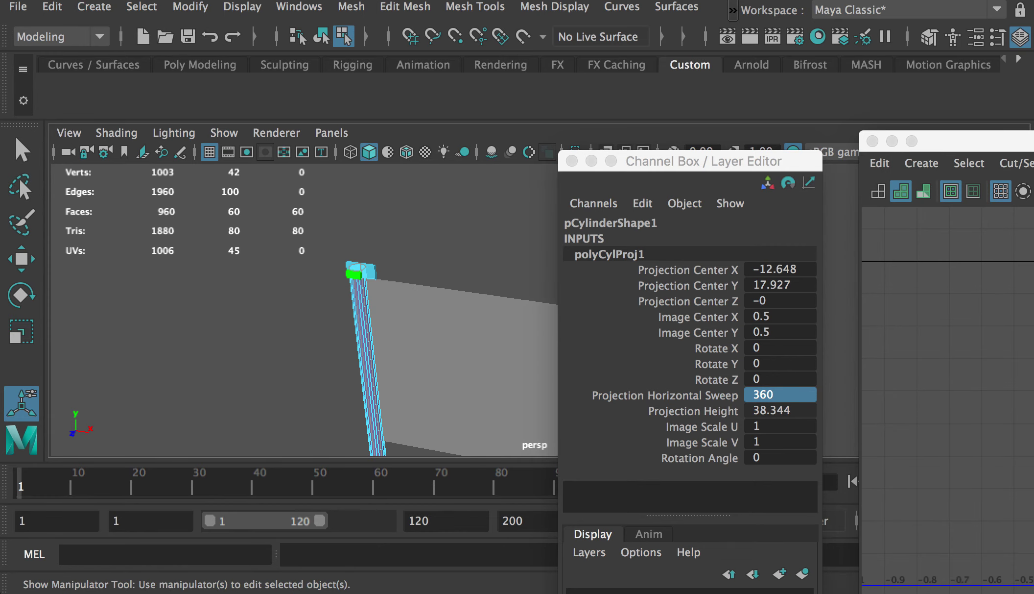
# Step: Place the UV Editor as a floating window beside the pole, keeping both the pole and its UVs in view
pyautogui.moveTo(955, 142); pyautogui.dragTo(852, 282)
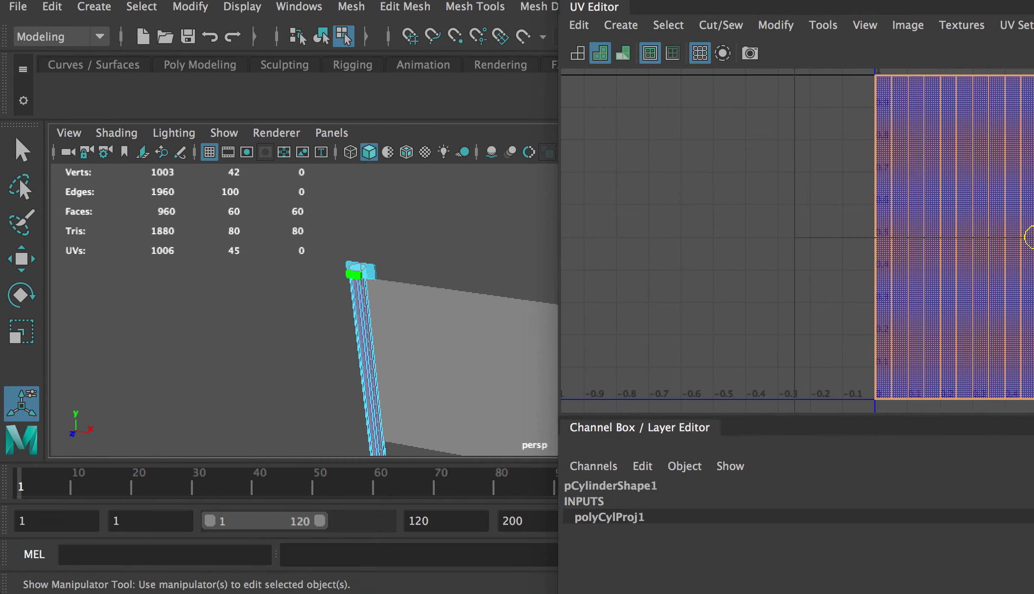
pyautogui.moveTo(621, 4); pyautogui.dragTo(405, 202)
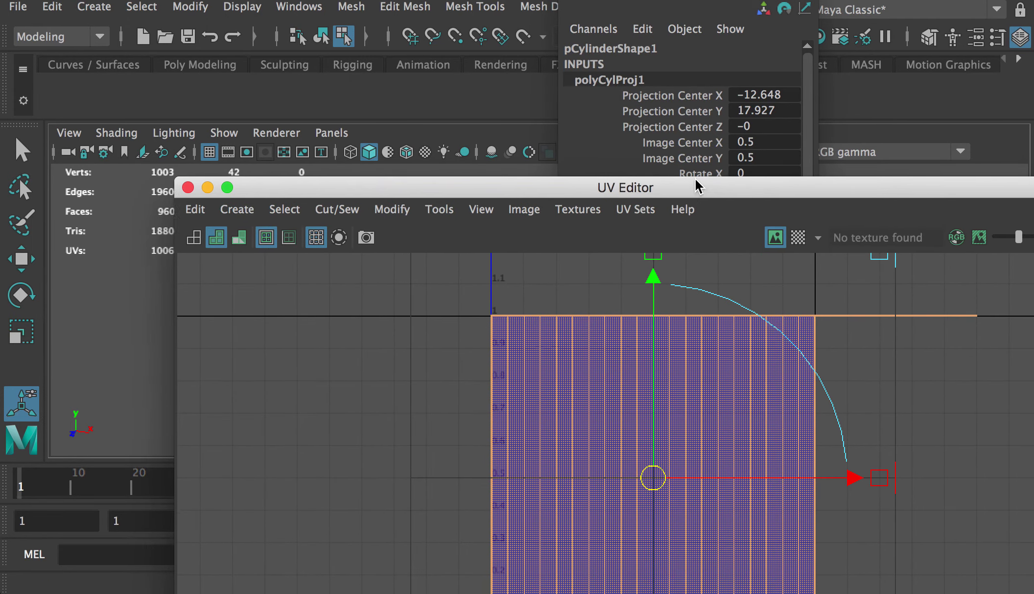
pyautogui.moveTo(694, 180); pyautogui.dragTo(1012, 177)
pyautogui.moveTo(341, 310); pyautogui.dragTo(378, 348, button='right')
pyautogui.keyDown('alt'); pyautogui.moveTo(356, 293); pyautogui.dragTo(235, 253, button='middle'); pyautogui.keyUp('alt')
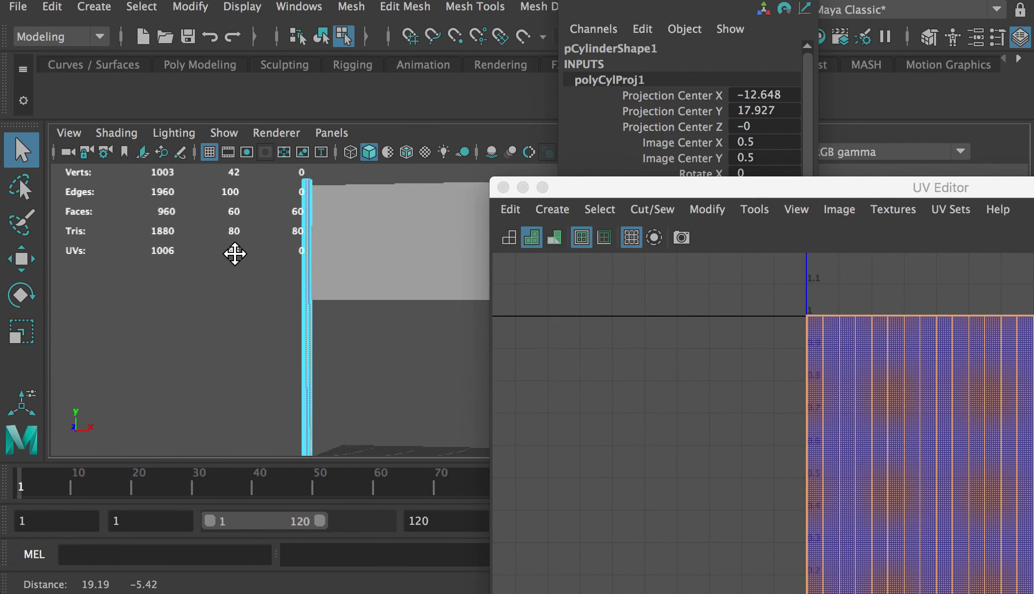
# Step: Limit the flagpole's face selection to its end caps and place the UV Editor below the flag, keeping the pole in view
pyautogui.keyDown('alt'); pyautogui.moveTo(333, 271); pyautogui.dragTo(284, 267, button='right'); pyautogui.keyUp('alt')
pyautogui.moveTo(293, 183); pyautogui.dragTo(388, 455)
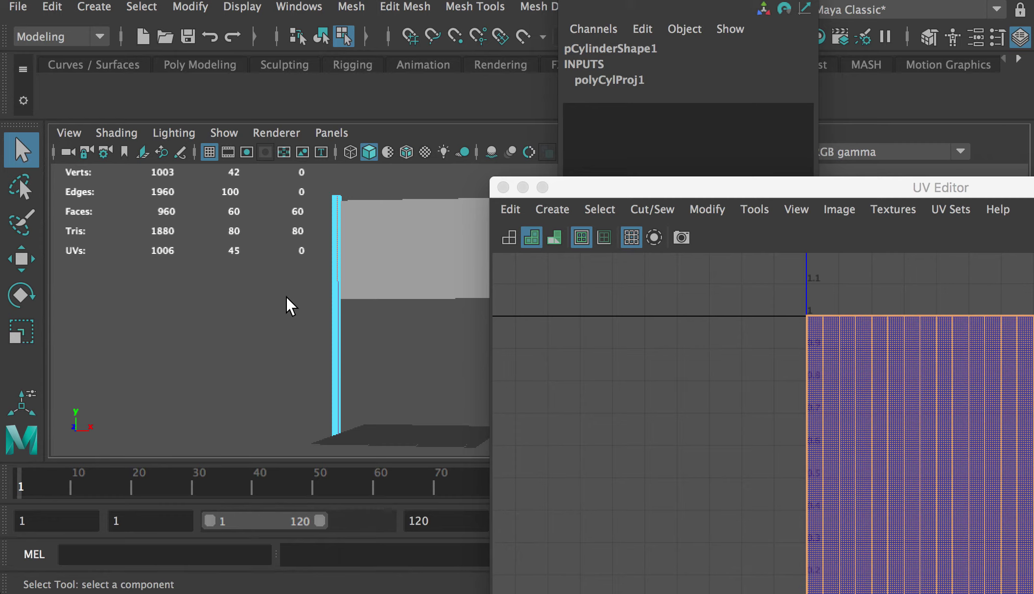
pyautogui.hotkey('ctrl', 'z')
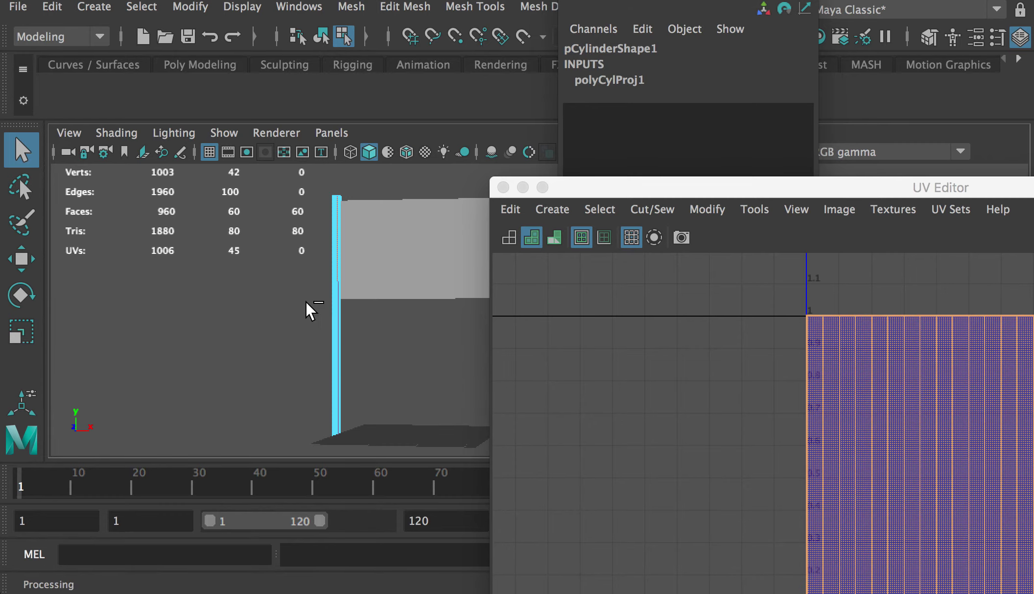
pyautogui.keyDown('ctrl'); pyautogui.moveTo(294, 299); pyautogui.dragTo(340, 308); pyautogui.keyUp('ctrl')
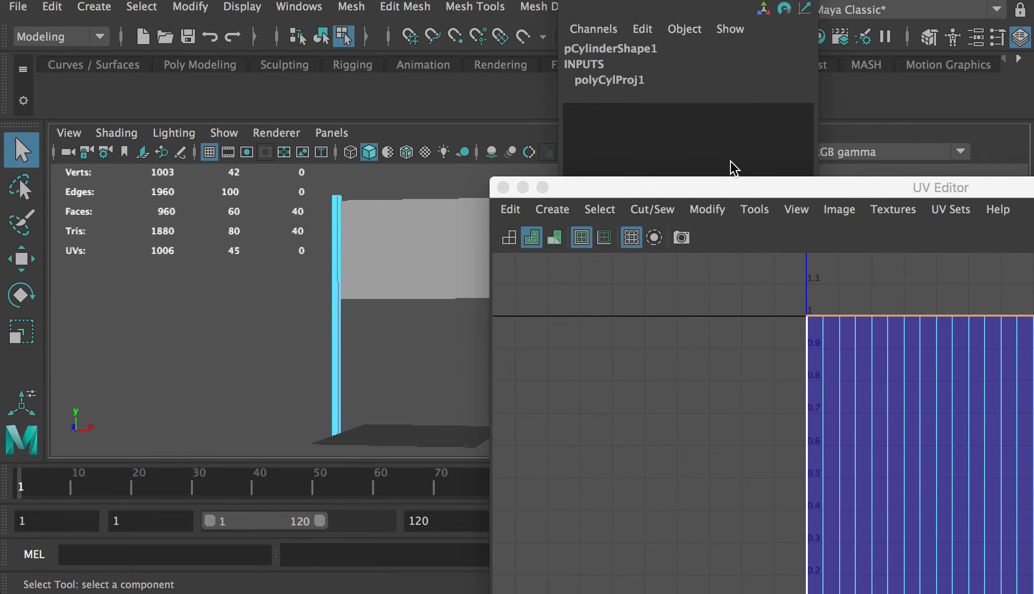
pyautogui.moveTo(717, 184); pyautogui.dragTo(272, 54)
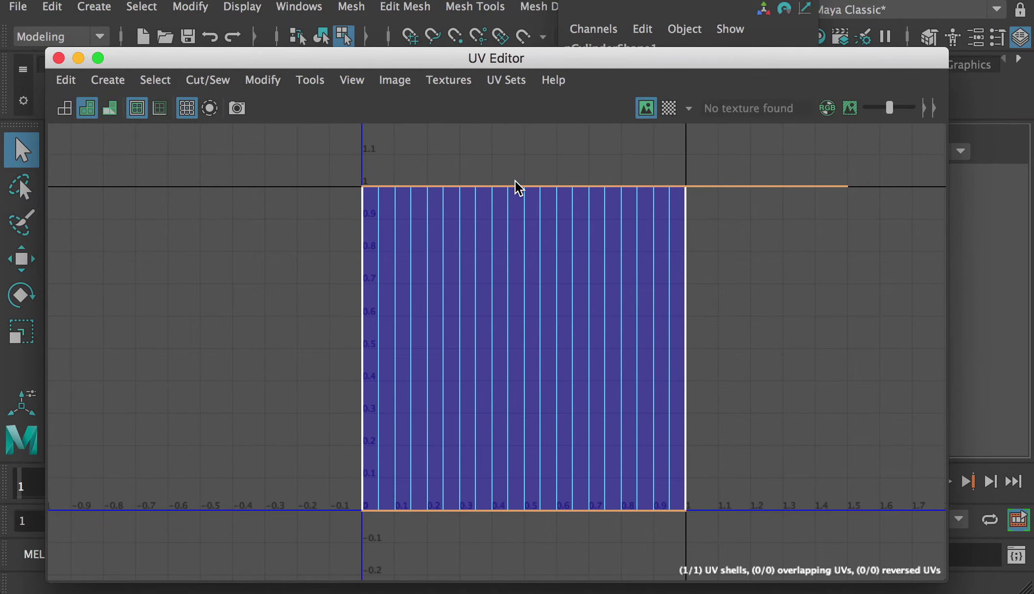
pyautogui.moveTo(550, 54); pyautogui.dragTo(778, 426)
pyautogui.moveTo(667, 0); pyautogui.dragTo(1033, 13)
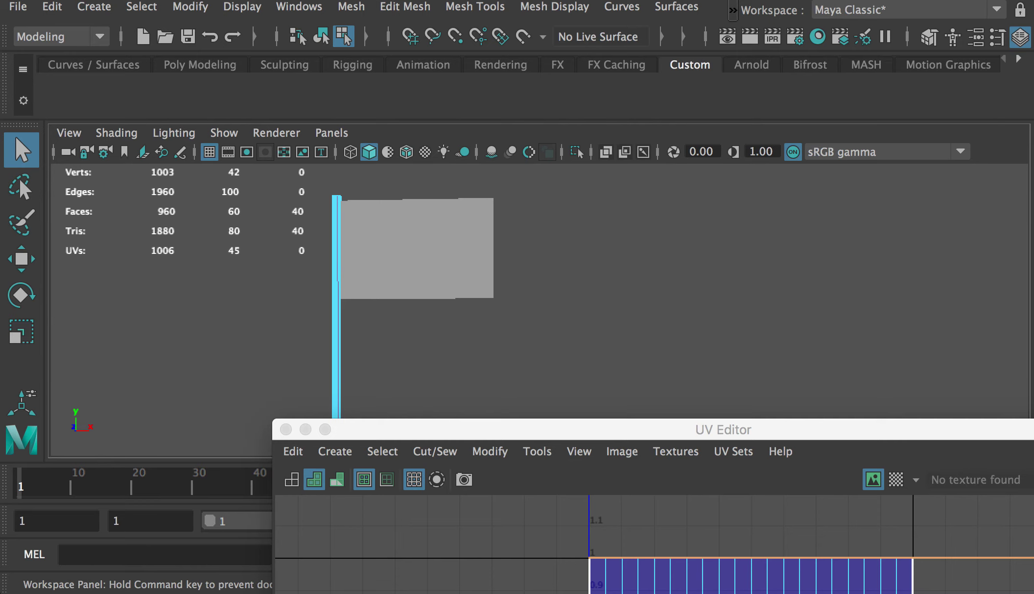
# Step: Apply a planar UV projection from the Y axis to the pole's end-cap faces
pyautogui.click(733, 9)
pyautogui.moveTo(784, 53)
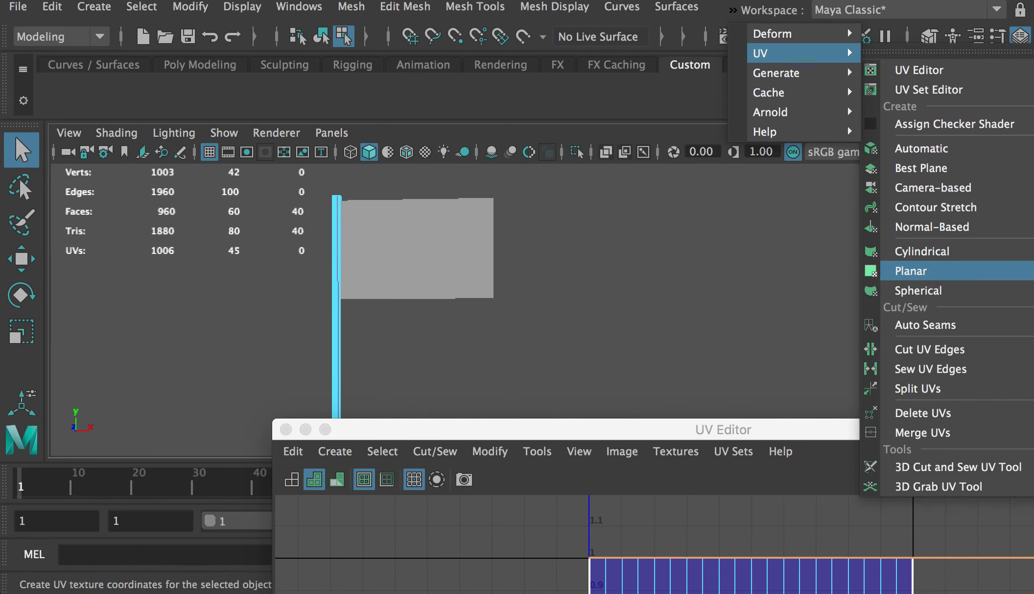
pyautogui.click(1032, 271)
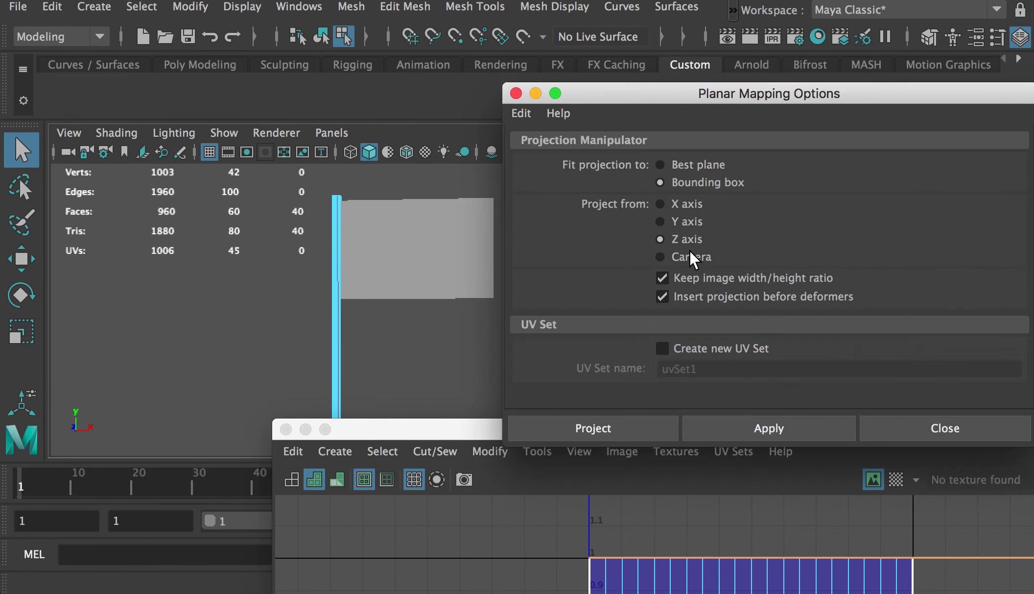
pyautogui.click(661, 221)
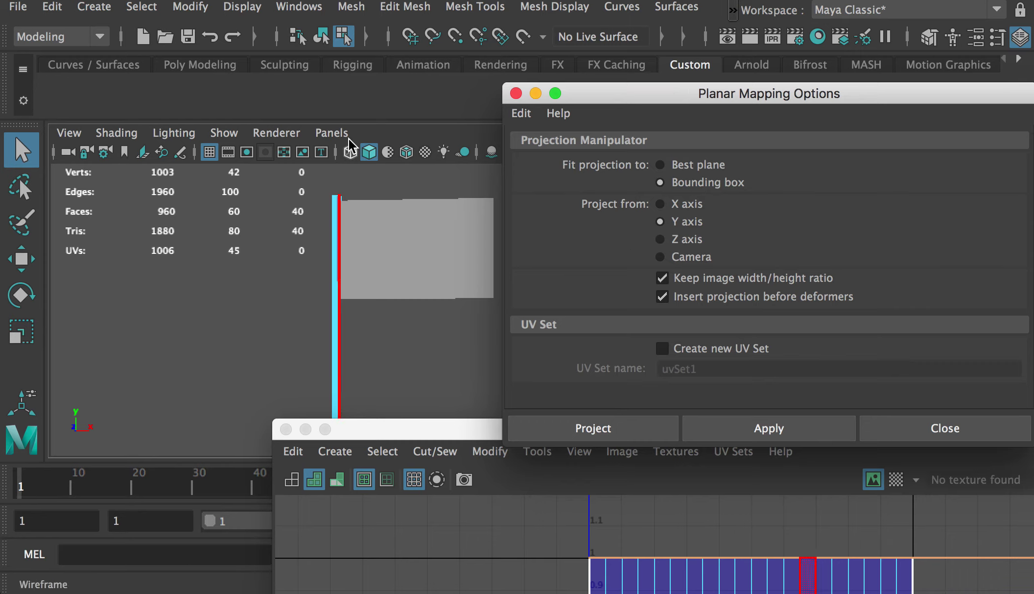
pyautogui.moveTo(338, 407); pyautogui.dragTo(343, 399)
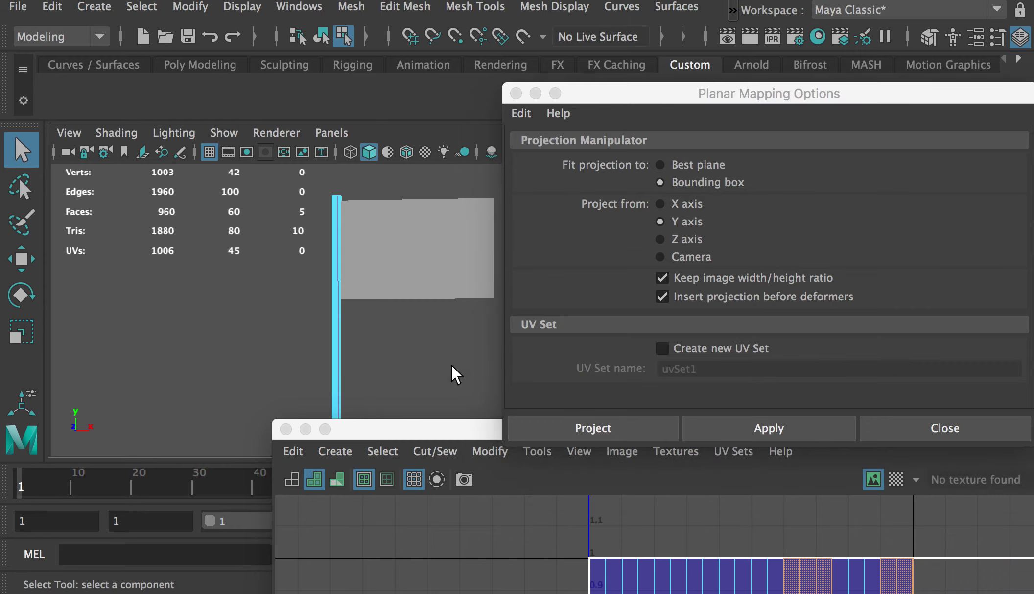
pyautogui.click(534, 482)
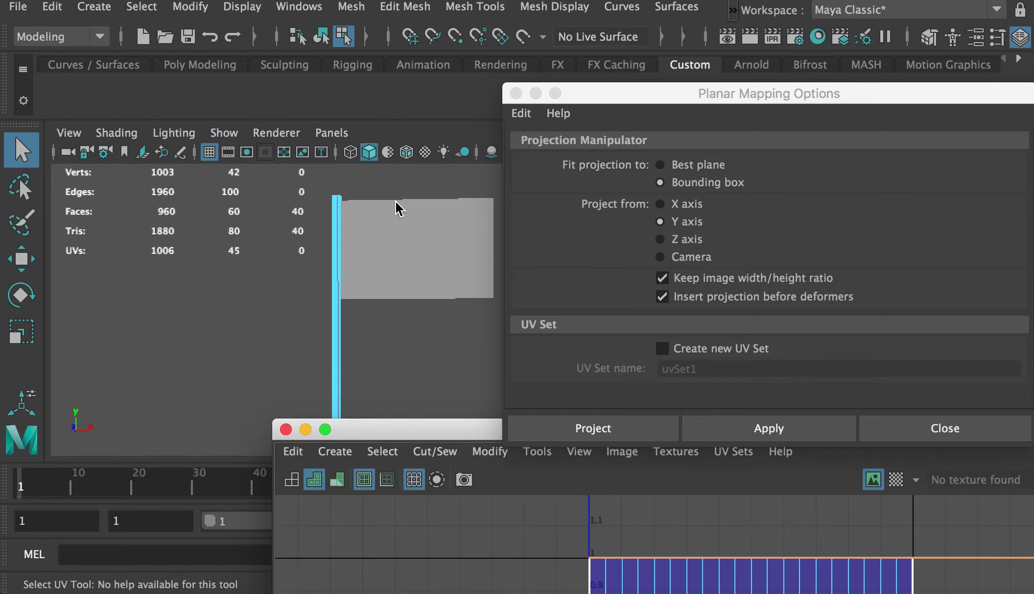
pyautogui.click(637, 435)
# Step: Move the overlapping end-cap UVs horizontally off the pole's side shell, out of the 0–1 UV space
pyautogui.moveTo(651, 433); pyautogui.dragTo(628, 77)
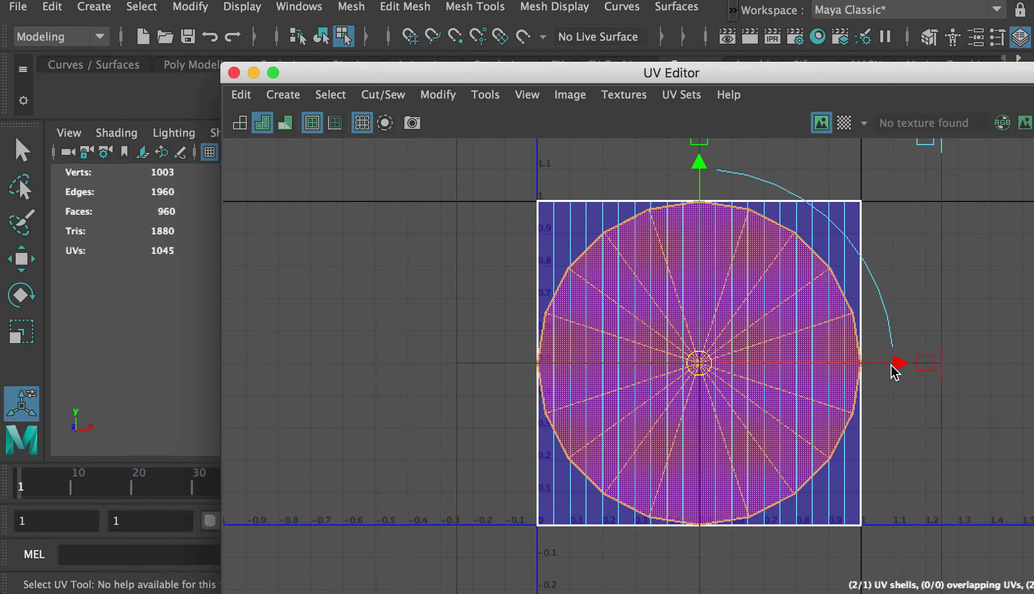
pyautogui.moveTo(895, 371); pyautogui.dragTo(520, 389)
pyautogui.press('a')
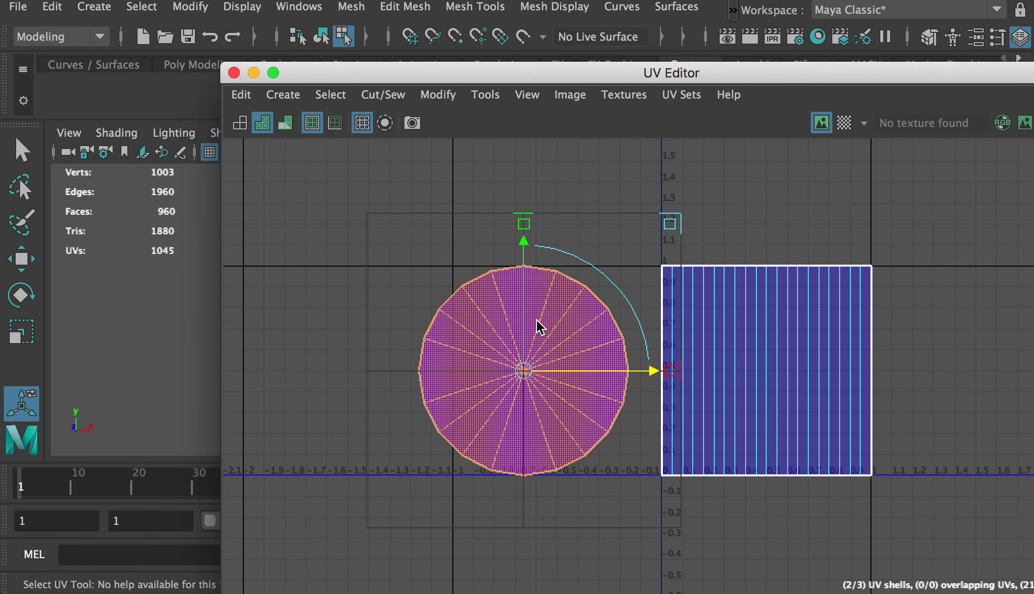
# Step: Separate the two stacked cap shells by moving one straight down below the other
pyautogui.moveTo(536, 319); pyautogui.dragTo(641, 326, button='right')
pyautogui.click(517, 394)
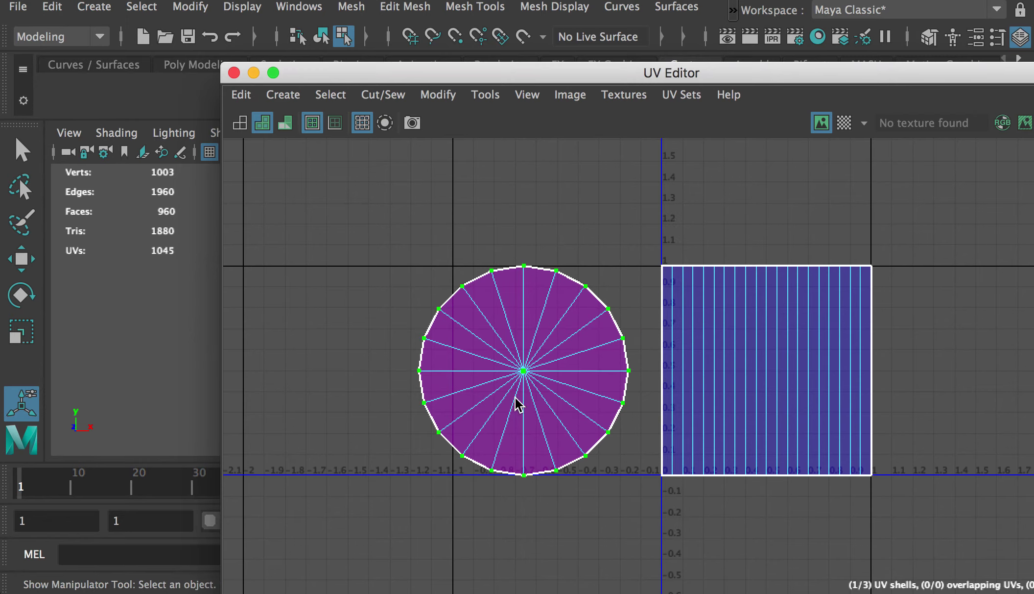
pyautogui.press('w')
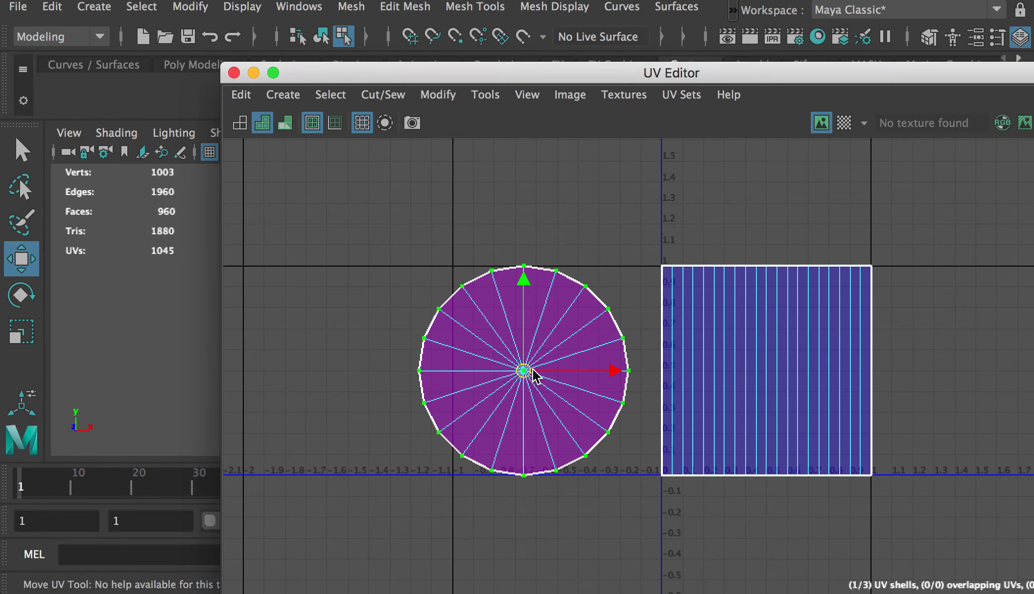
pyautogui.moveTo(531, 290); pyautogui.dragTo(511, 512)
pyautogui.press('a')
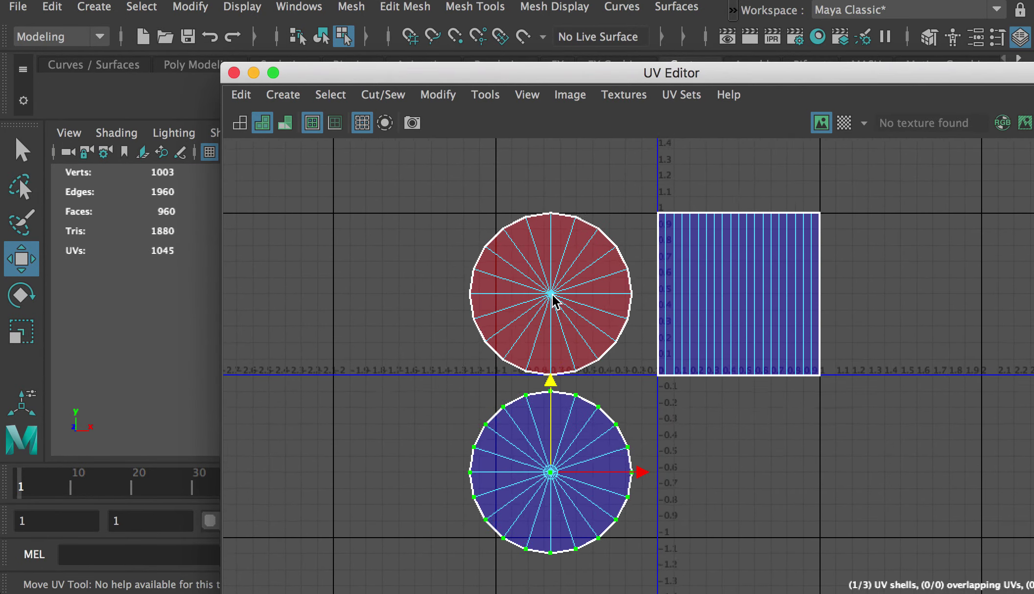
# Step: Select the upper, reversed cap shell and check in the viewport which end of the pole it belongs to
pyautogui.scroll(2, 504, 281)
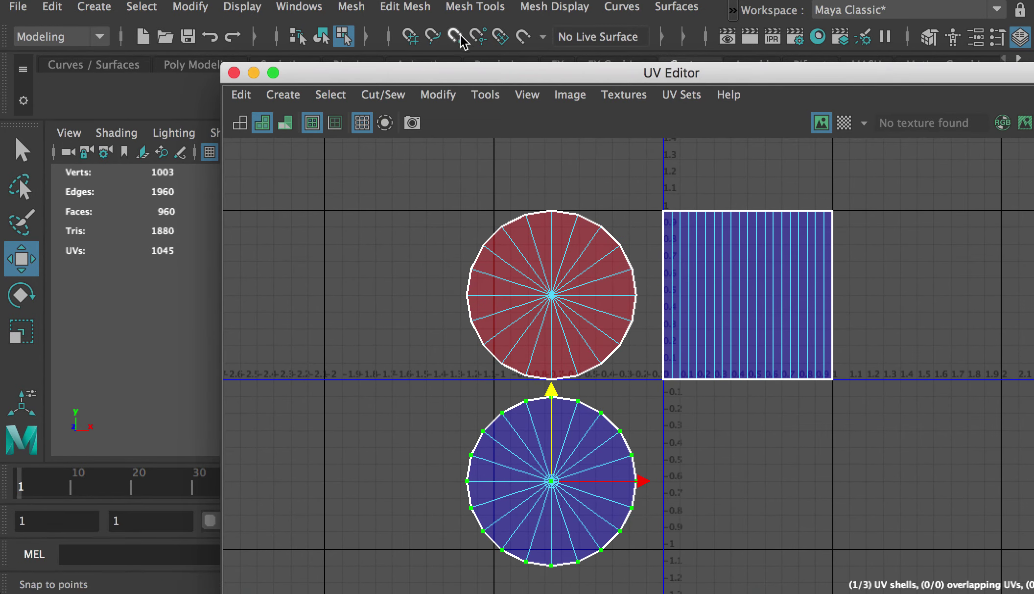
pyautogui.click(551, 245)
pyautogui.moveTo(491, 79); pyautogui.dragTo(887, 69)
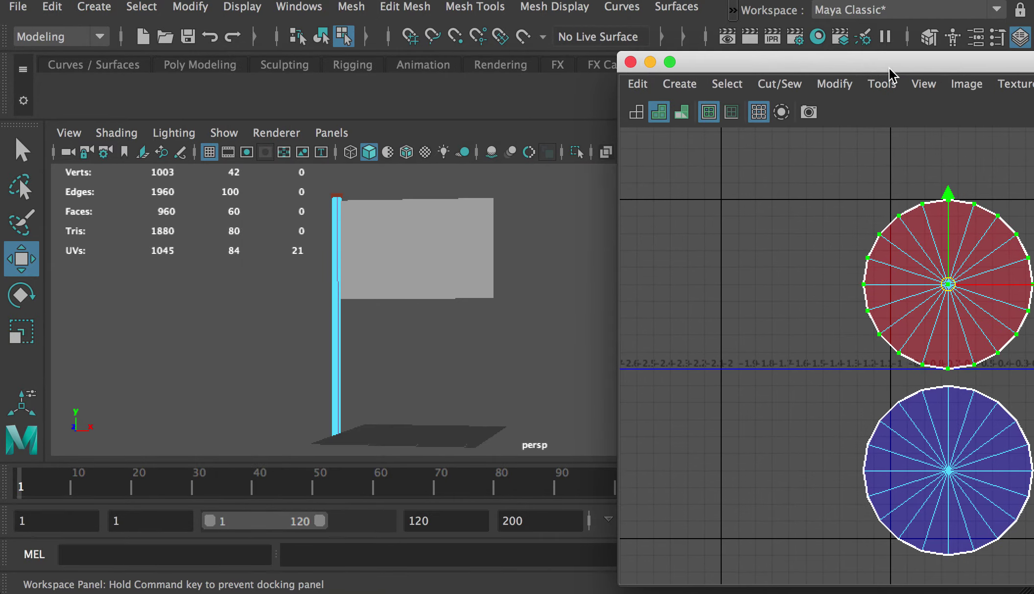
pyautogui.keyDown('alt'); pyautogui.moveTo(395, 372); pyautogui.dragTo(446, 325); pyautogui.keyUp('alt')
pyautogui.keyDown('alt'); pyautogui.moveTo(446, 326); pyautogui.dragTo(471, 326, button='right'); pyautogui.keyUp('alt')
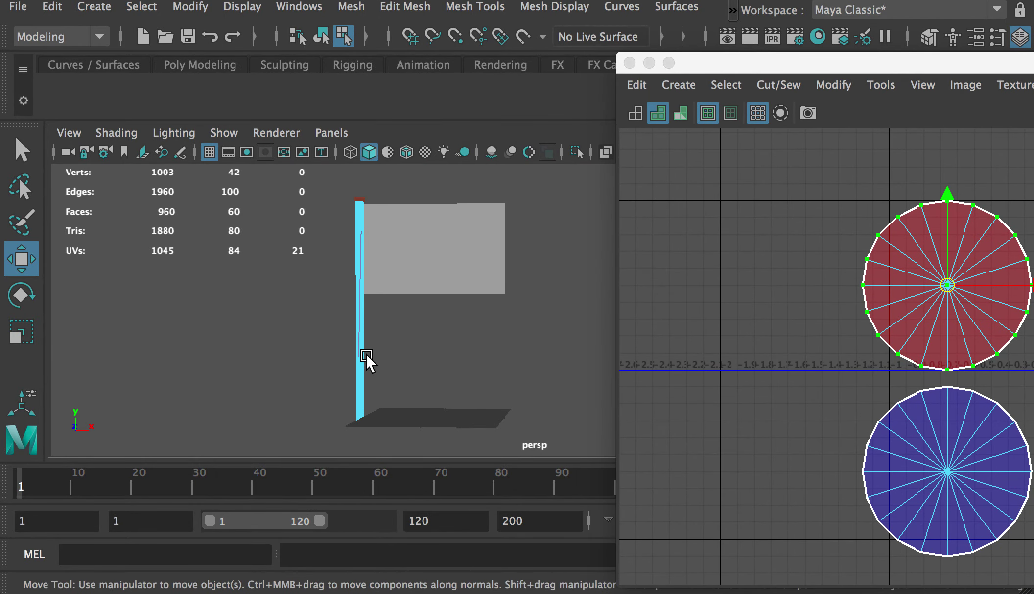
pyautogui.moveTo(382, 408)
pyautogui.keyDown('alt'); pyautogui.mouseDown()
pyautogui.moveTo(418, 411)
pyautogui.moveTo(381, 421)
pyautogui.mouseUp(); pyautogui.keyUp('alt')
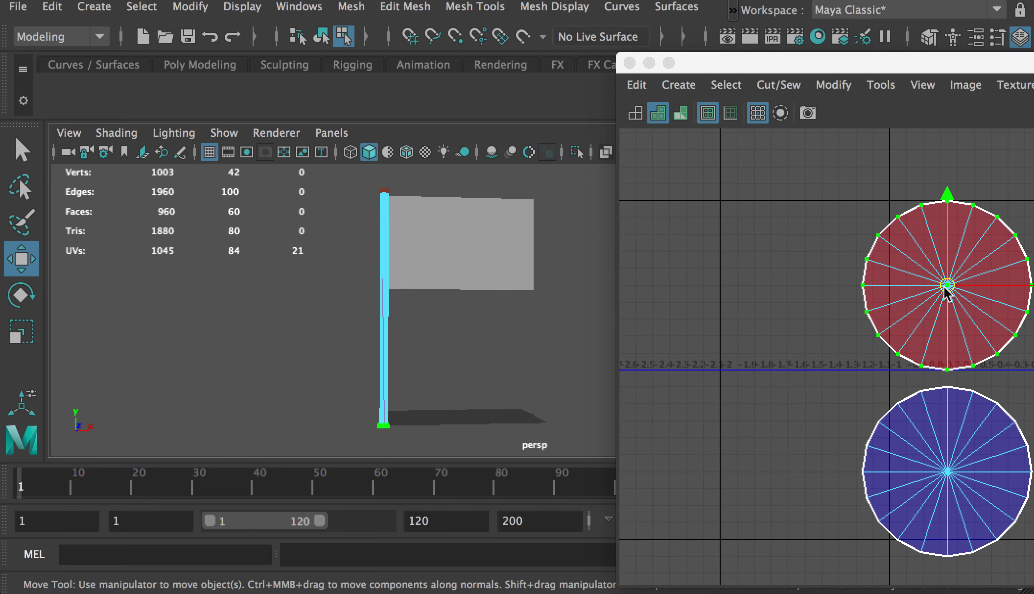
# Step: Flip the UVs of the upper, reversed cap shell
pyautogui.moveTo(935, 65); pyautogui.dragTo(577, 90)
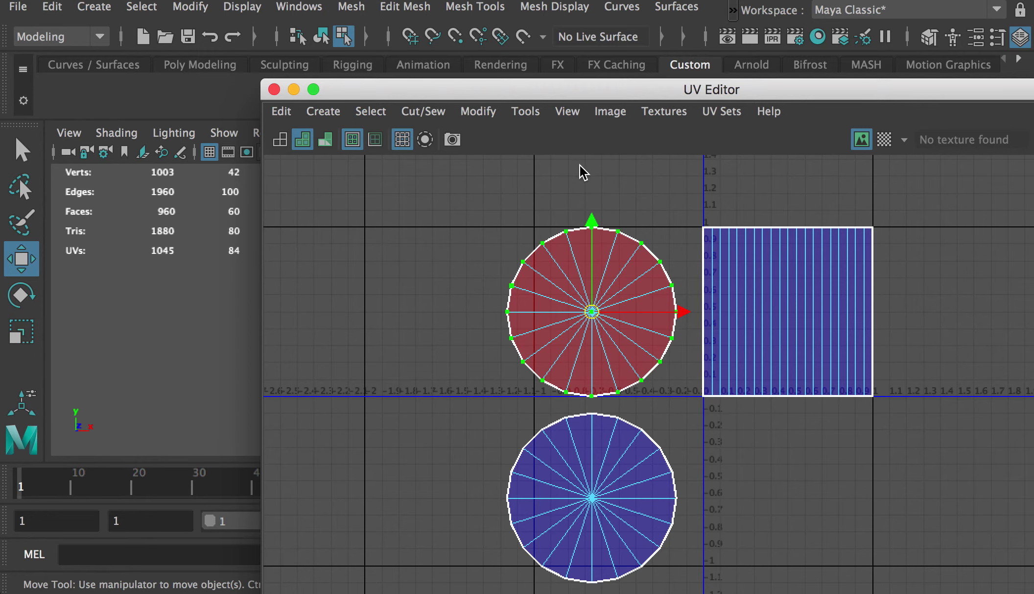
pyautogui.click(479, 114)
pyautogui.click(522, 202)
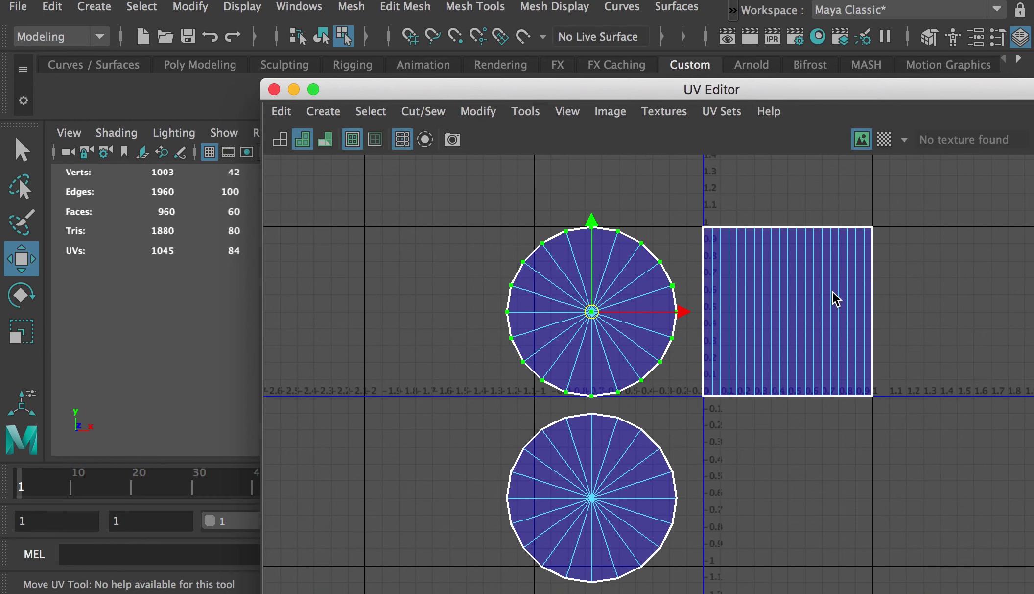
# Step: Unfold the UVs of the pole's rectangular side shell
pyautogui.click(806, 288)
pyautogui.moveTo(575, 91); pyautogui.dragTo(556, 107)
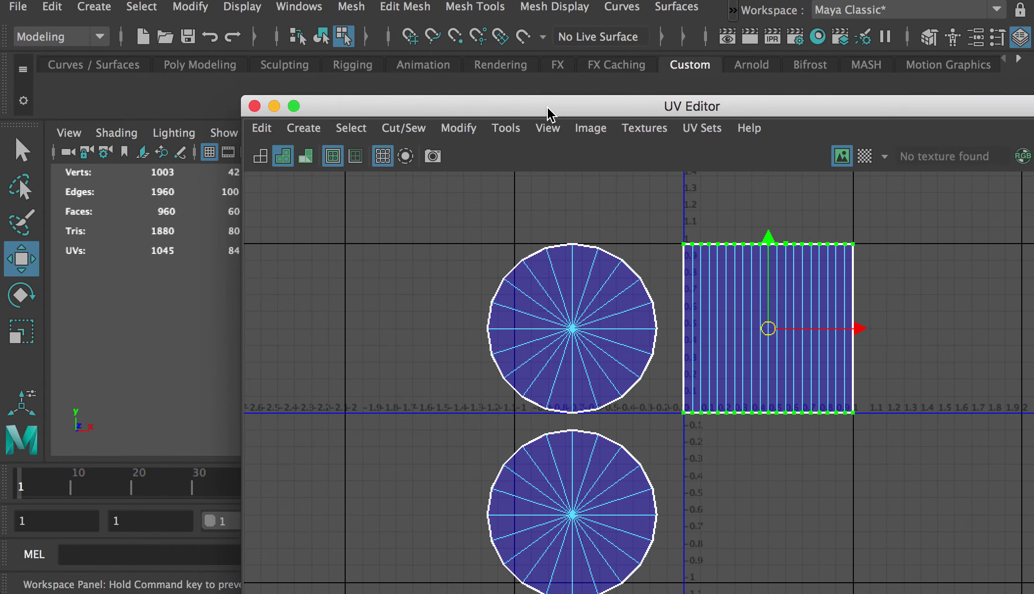
pyautogui.keyDown('shift'); pyautogui.rightClick(666, 268); pyautogui.keyUp('shift')
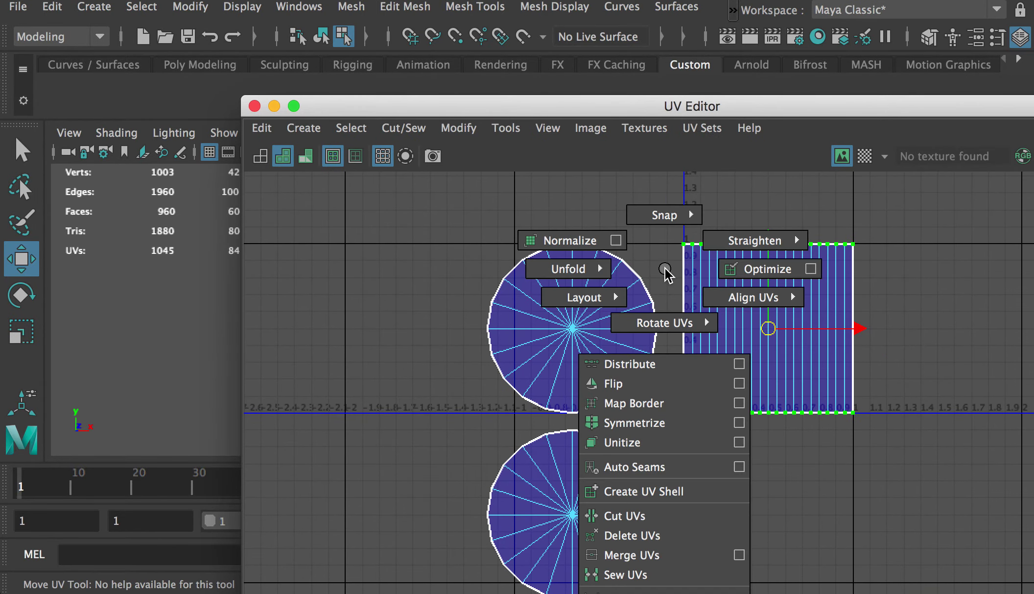
pyautogui.keyDown('shift'); pyautogui.moveTo(654, 269); pyautogui.dragTo(529, 268, button='right'); pyautogui.keyUp('shift')
pyautogui.moveTo(629, 165); pyautogui.dragTo(527, 172)
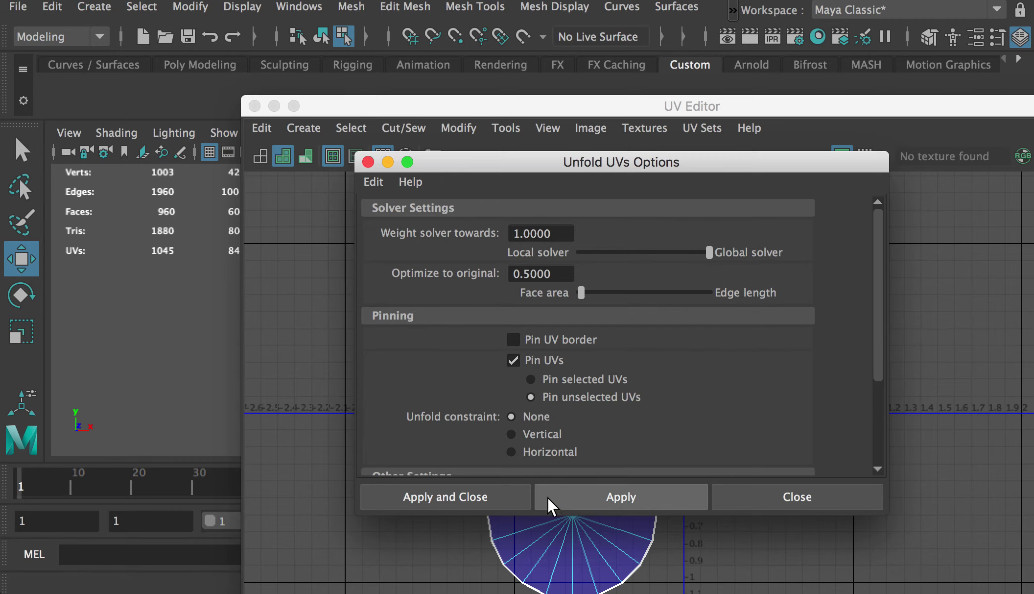
pyautogui.click(479, 499)
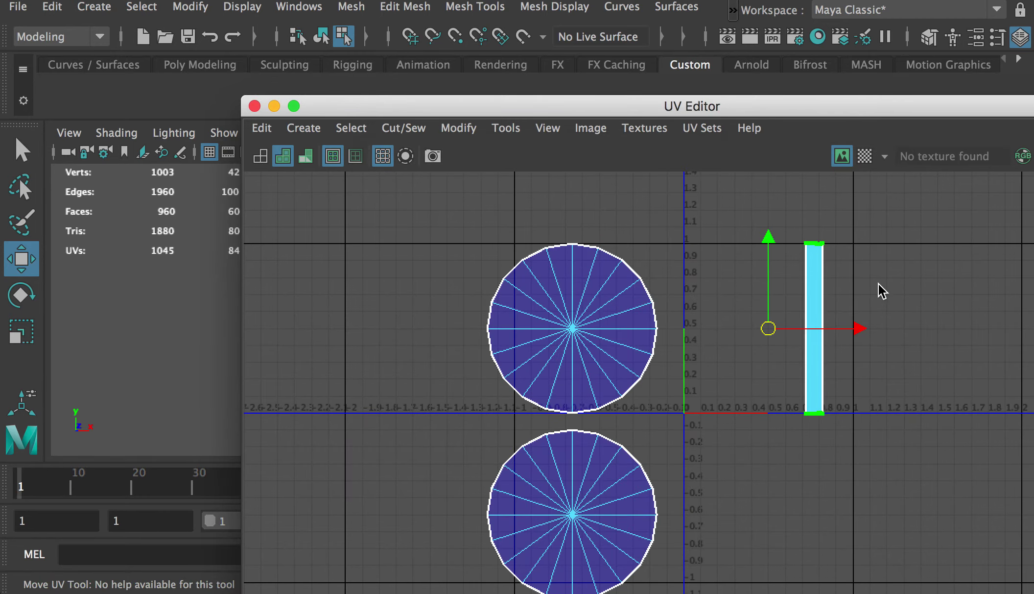
# Step: Move the unfolded side strip horizontally to just inside the U = 0 edge of the 0–1 UV space
pyautogui.scroll(5, 789, 272)
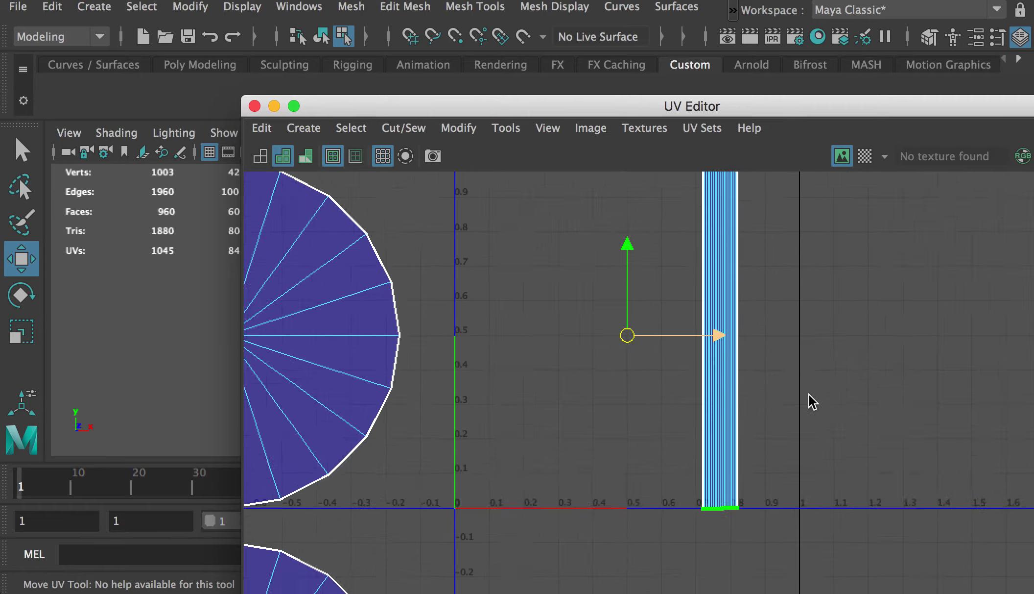
pyautogui.keyDown('alt'); pyautogui.moveTo(815, 375); pyautogui.dragTo(800, 417, button='middle'); pyautogui.keyUp('alt')
pyautogui.keyDown('alt'); pyautogui.moveTo(800, 417); pyautogui.dragTo(789, 414, button='right'); pyautogui.keyUp('alt')
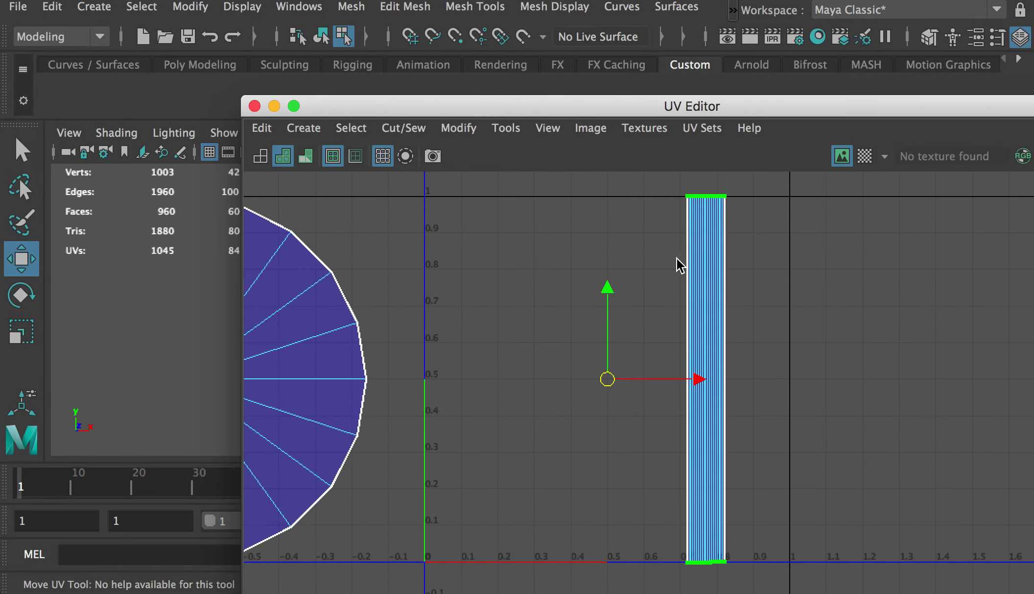
pyautogui.moveTo(608, 102); pyautogui.dragTo(831, 100)
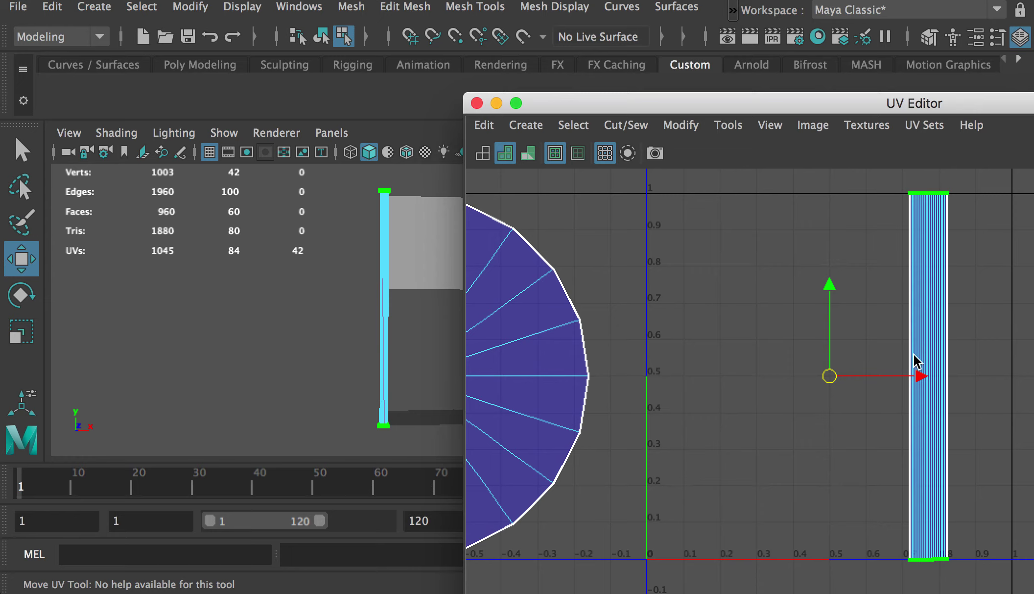
pyautogui.moveTo(921, 386); pyautogui.dragTo(662, 377)
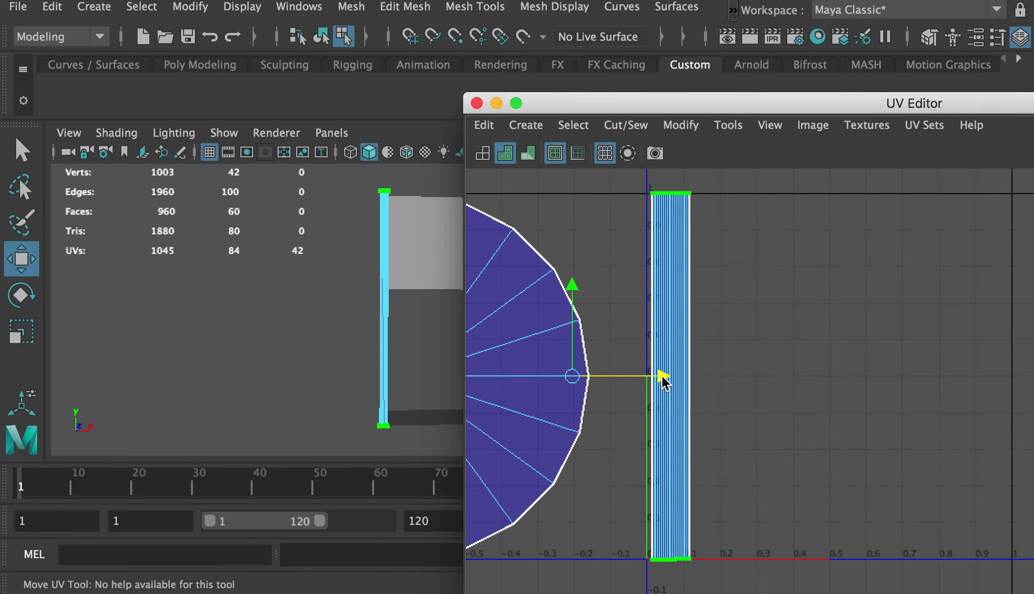
pyautogui.press('r')
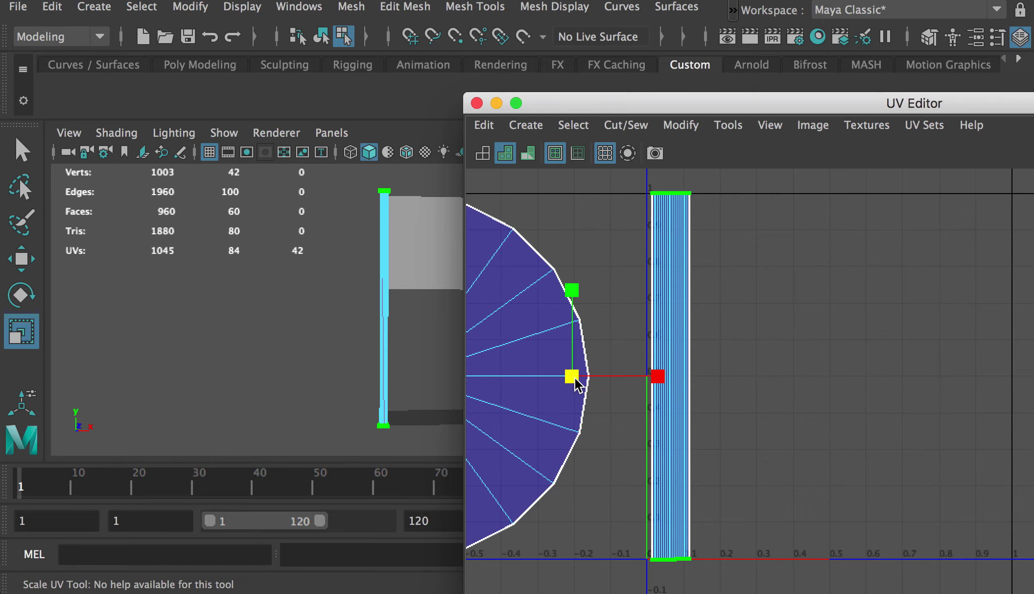
pyautogui.moveTo(572, 374); pyautogui.dragTo(567, 376)
pyautogui.keyDown('alt'); pyautogui.moveTo(784, 389); pyautogui.dragTo(540, 347, button='right'); pyautogui.keyUp('alt')
pyautogui.keyDown('alt'); pyautogui.moveTo(539, 347); pyautogui.dragTo(578, 193, button='middle'); pyautogui.keyUp('alt')
pyautogui.keyDown('alt'); pyautogui.moveTo(686, 284); pyautogui.dragTo(587, 266, button='right'); pyautogui.keyUp('alt')
pyautogui.keyDown('alt'); pyautogui.moveTo(587, 266); pyautogui.dragTo(534, 274, button='middle'); pyautogui.keyUp('alt')
pyautogui.keyDown('alt'); pyautogui.moveTo(534, 274); pyautogui.dragTo(384, 248, button='right'); pyautogui.keyUp('alt')
pyautogui.press('super+z')
# Step: Reselect the side strip's UVs and scale them down slightly about their own centre, leaving a small margin inside the 0–1 space
pyautogui.click(899, 341)
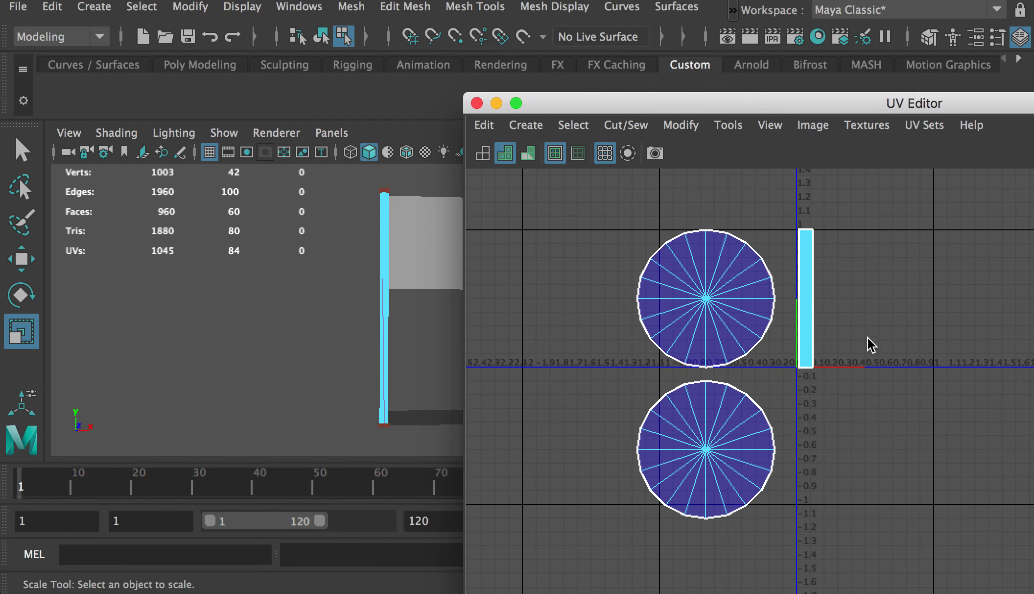
pyautogui.click(805, 312)
pyautogui.click(805, 313)
pyautogui.keyDown('alt'); pyautogui.moveTo(696, 268); pyautogui.dragTo(852, 365, button='right'); pyautogui.keyUp('alt')
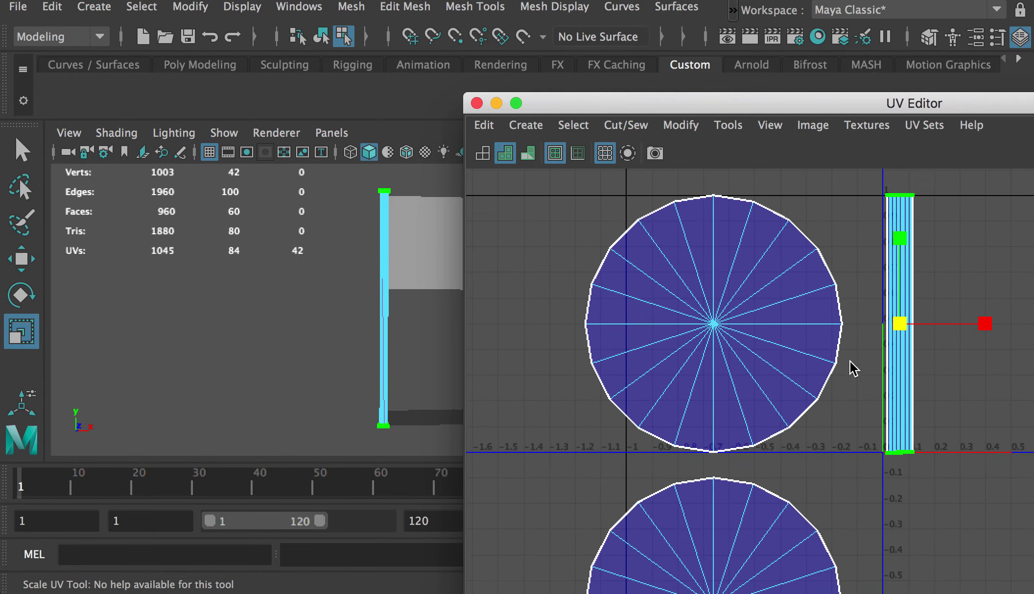
pyautogui.keyDown('alt'); pyautogui.moveTo(852, 365); pyautogui.dragTo(672, 339, button='middle'); pyautogui.keyUp('alt')
pyautogui.keyDown('alt'); pyautogui.moveTo(672, 339); pyautogui.dragTo(769, 333, button='right'); pyautogui.keyUp('alt')
pyautogui.moveTo(753, 312); pyautogui.dragTo(750, 311)
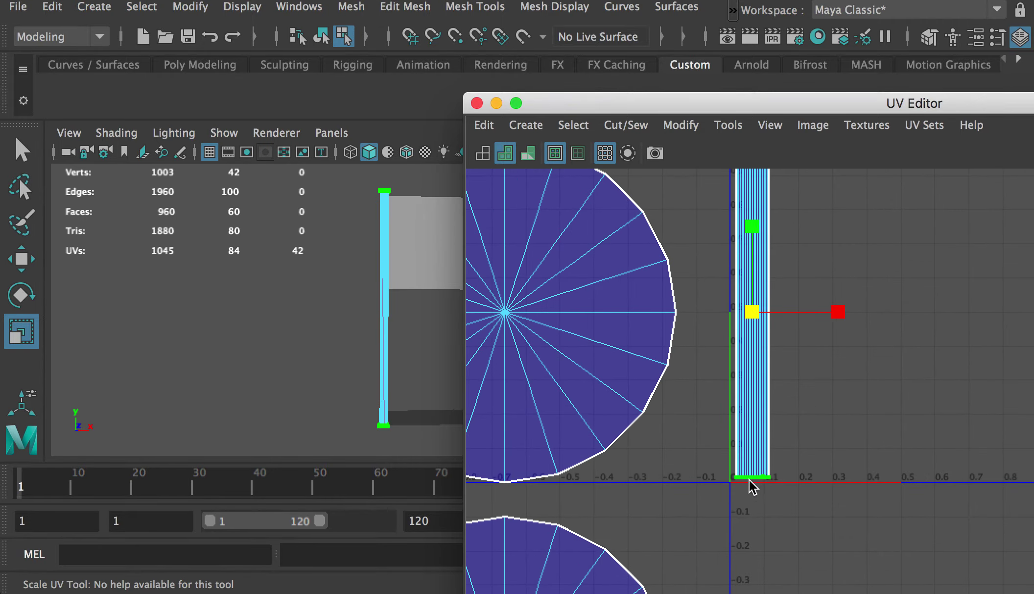
pyautogui.keyDown('alt'); pyautogui.moveTo(835, 373); pyautogui.dragTo(814, 557, button='middle'); pyautogui.keyUp('alt')
pyautogui.click(844, 435)
# Step: Select both cap shells, scale them down together, and move them to just below the pole's side strip
pyautogui.keyDown('alt'); pyautogui.moveTo(912, 464); pyautogui.dragTo(801, 298, button='middle'); pyautogui.keyUp('alt')
pyautogui.keyDown('alt'); pyautogui.moveTo(884, 392); pyautogui.dragTo(615, 338, button='right'); pyautogui.keyUp('alt')
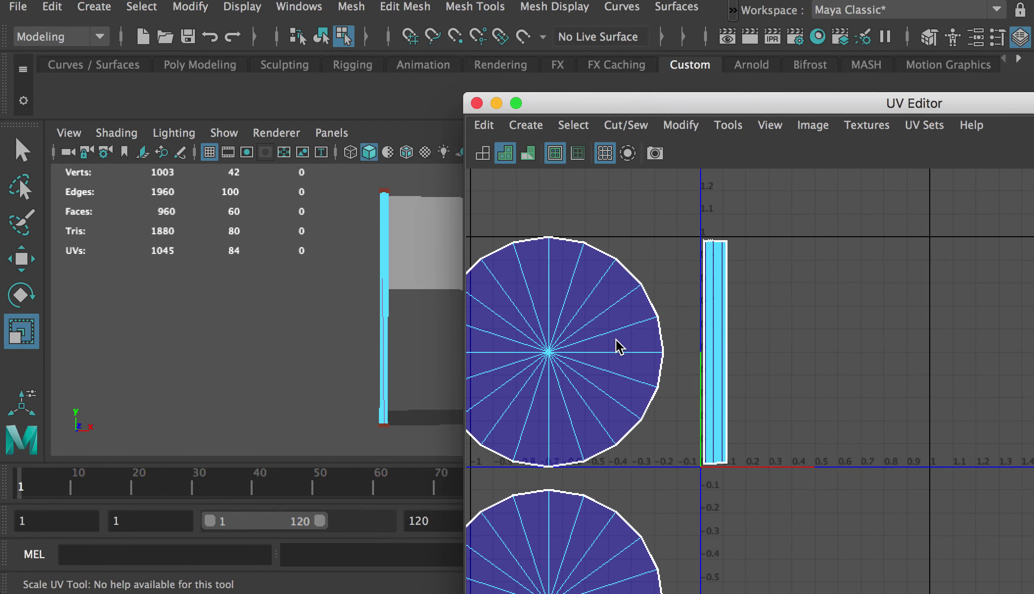
pyautogui.keyDown('alt'); pyautogui.moveTo(616, 338); pyautogui.dragTo(664, 302, button='middle'); pyautogui.keyUp('alt')
pyautogui.click(568, 320)
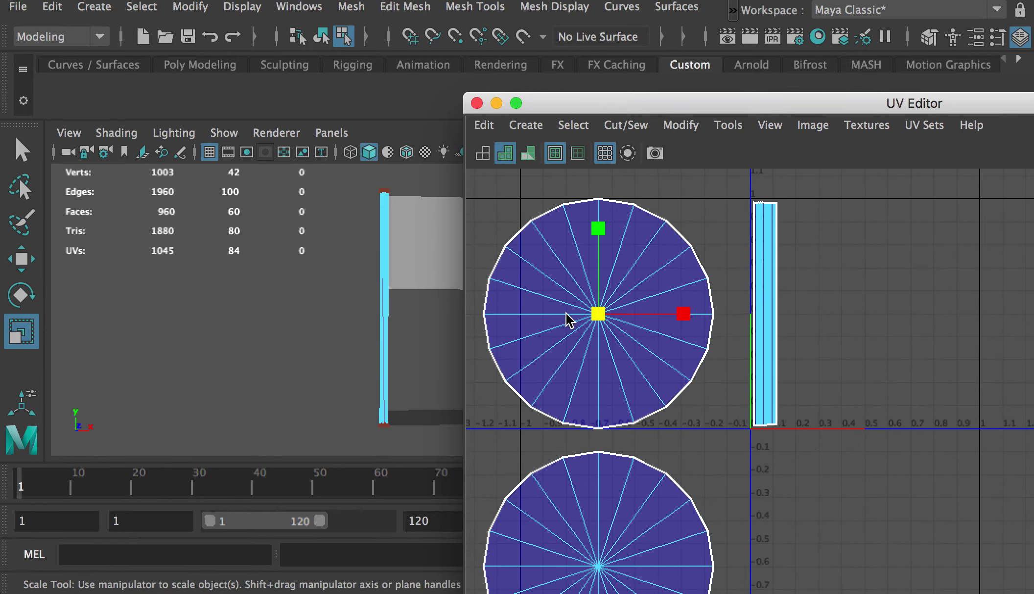
pyautogui.click(602, 541)
pyautogui.keyDown('shift'); pyautogui.click(602, 331); pyautogui.keyUp('shift')
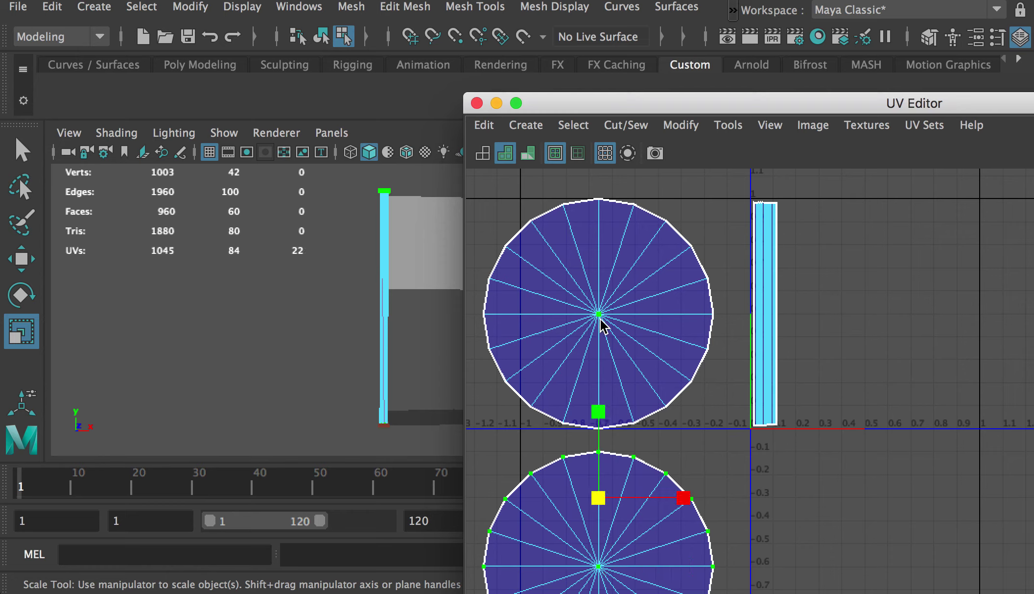
pyautogui.moveTo(601, 443); pyautogui.dragTo(543, 446)
pyautogui.press('w')
pyautogui.moveTo(604, 458); pyautogui.dragTo(783, 516)
pyautogui.press('f')
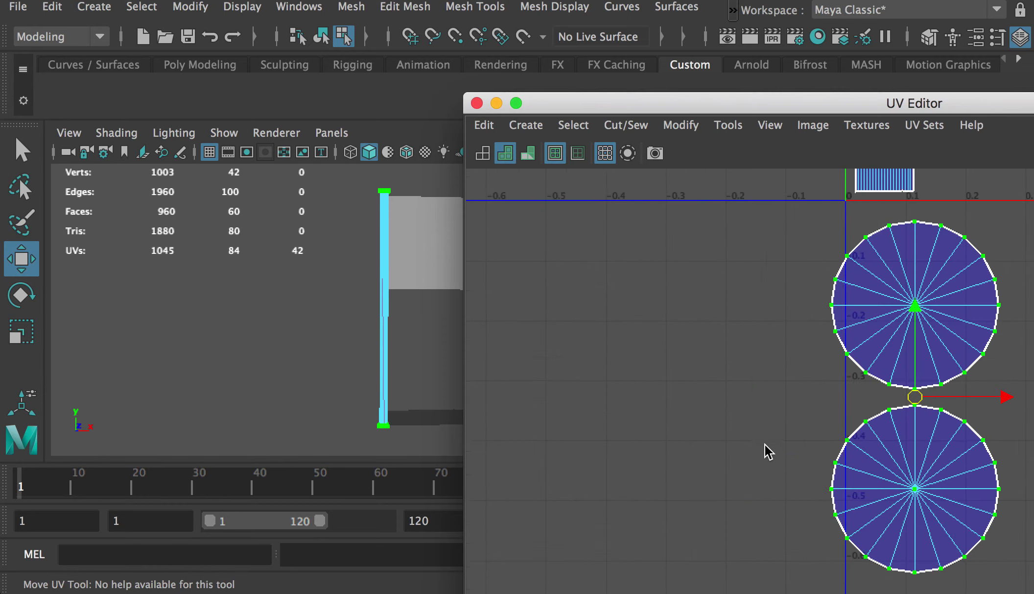
# Step: Shrink the two cap shells further and move them up towards the lower end of the side strip
pyautogui.keyDown('alt'); pyautogui.moveTo(826, 319); pyautogui.dragTo(679, 446, button='middle'); pyautogui.keyUp('alt')
pyautogui.keyDown('alt'); pyautogui.moveTo(627, 246); pyautogui.dragTo(861, 439, button='right'); pyautogui.keyUp('alt')
pyautogui.keyDown('alt'); pyautogui.moveTo(857, 436); pyautogui.dragTo(689, 411, button='middle'); pyautogui.keyUp('alt')
pyautogui.keyDown('alt'); pyautogui.moveTo(701, 417); pyautogui.dragTo(819, 504, button='right'); pyautogui.keyUp('alt')
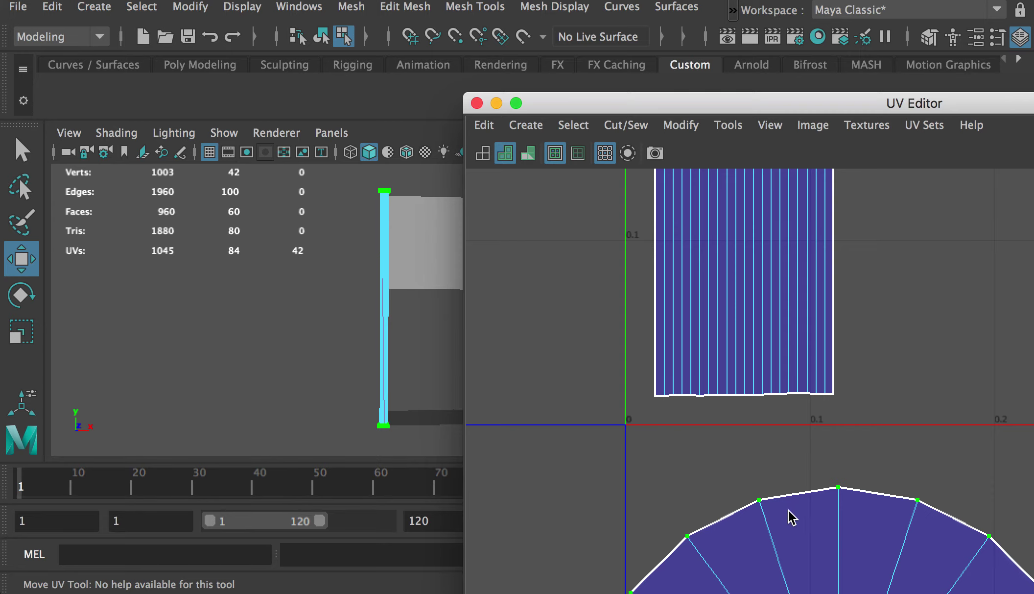
pyautogui.press('r')
pyautogui.keyDown('alt'); pyautogui.moveTo(933, 528); pyautogui.dragTo(680, 501, button='right'); pyautogui.keyUp('alt')
pyautogui.keyDown('alt'); pyautogui.moveTo(747, 500); pyautogui.dragTo(659, 281, button='middle'); pyautogui.keyUp('alt')
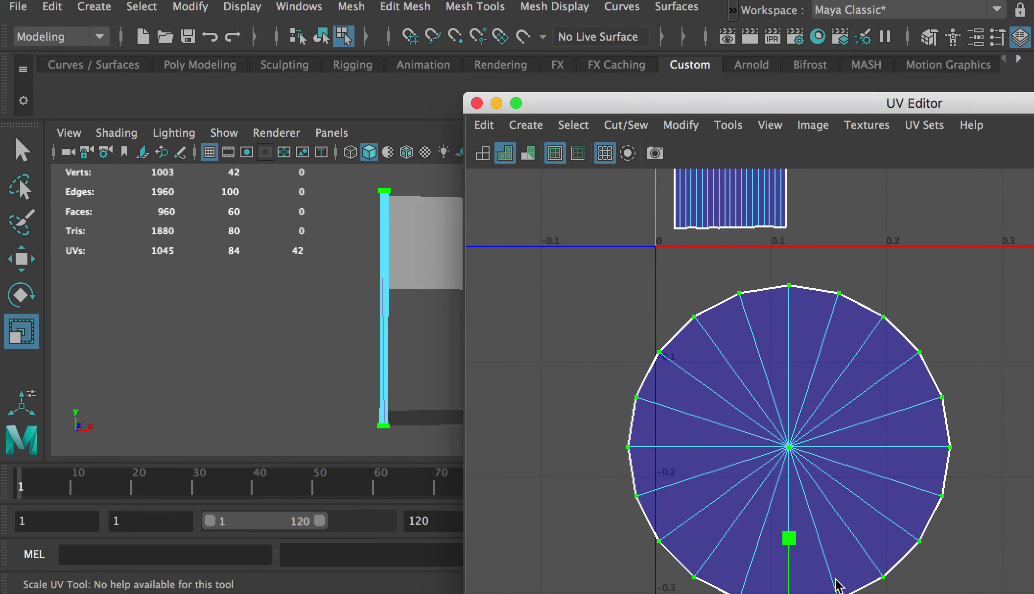
pyautogui.moveTo(789, 593); pyautogui.dragTo(729, 320)
pyautogui.press('w')
pyautogui.keyDown('alt'); pyautogui.moveTo(694, 288); pyautogui.dragTo(866, 425, button='right'); pyautogui.keyUp('alt')
pyautogui.keyDown('alt'); pyautogui.moveTo(808, 302); pyautogui.dragTo(774, 410, button='middle'); pyautogui.keyUp('alt')
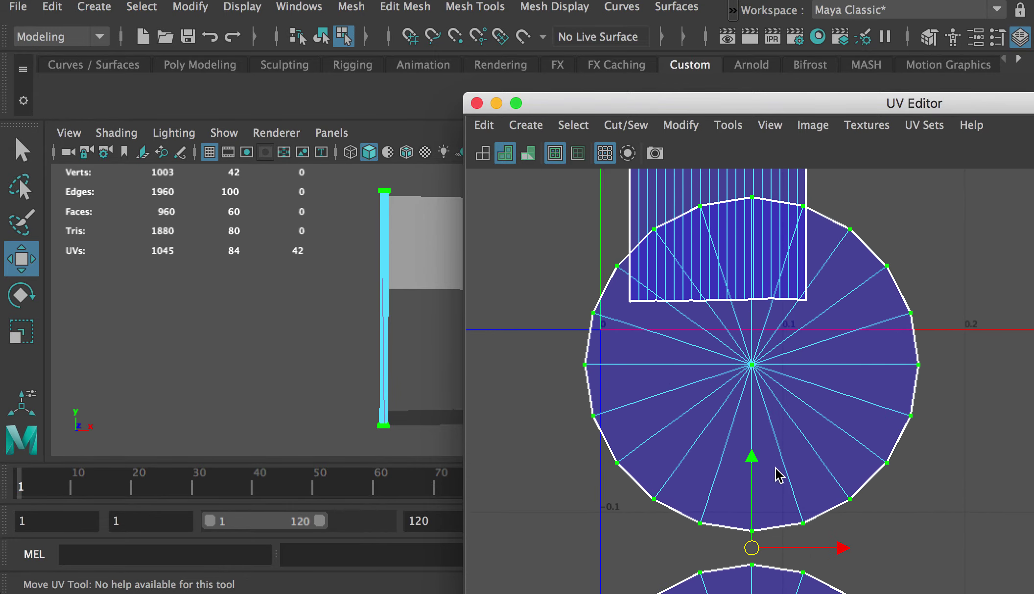
# Step: Scale both cap shells down until each is much narrower than the side strip, moving them up close to its lower end
pyautogui.press('r')
pyautogui.moveTo(751, 539); pyautogui.dragTo(689, 544)
pyautogui.press('w')
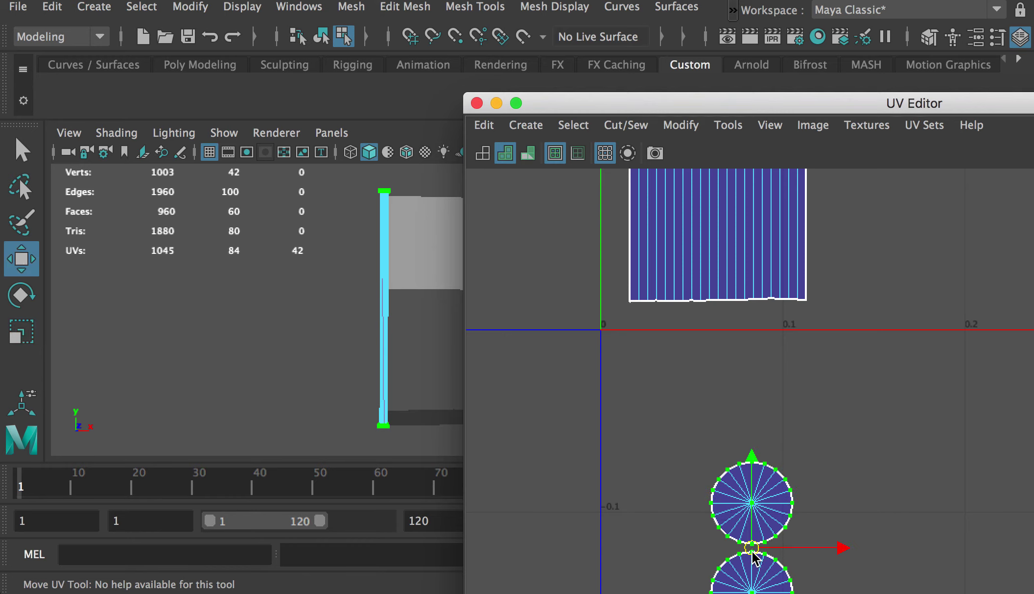
pyautogui.moveTo(750, 558); pyautogui.dragTo(730, 416)
pyautogui.press('f')
pyautogui.keyDown('alt'); pyautogui.moveTo(818, 295); pyautogui.dragTo(632, 415, button='middle'); pyautogui.keyUp('alt')
pyautogui.keyDown('alt'); pyautogui.moveTo(632, 415); pyautogui.dragTo(734, 397, button='right'); pyautogui.keyUp('alt')
pyautogui.press('r')
pyautogui.moveTo(749, 533); pyautogui.dragTo(722, 533)
# Step: Move both cap shells beside the lower end of the side strip, just inside the 0–1 UV space
pyautogui.press('w')
pyautogui.keyDown('alt'); pyautogui.moveTo(980, 403); pyautogui.dragTo(441, 296, button='right'); pyautogui.keyUp('alt')
pyautogui.keyDown('alt'); pyautogui.moveTo(808, 327); pyautogui.dragTo(483, 369, button='right'); pyautogui.keyUp('alt')
pyautogui.moveTo(723, 487); pyautogui.dragTo(782, 411)
pyautogui.click(811, 363)
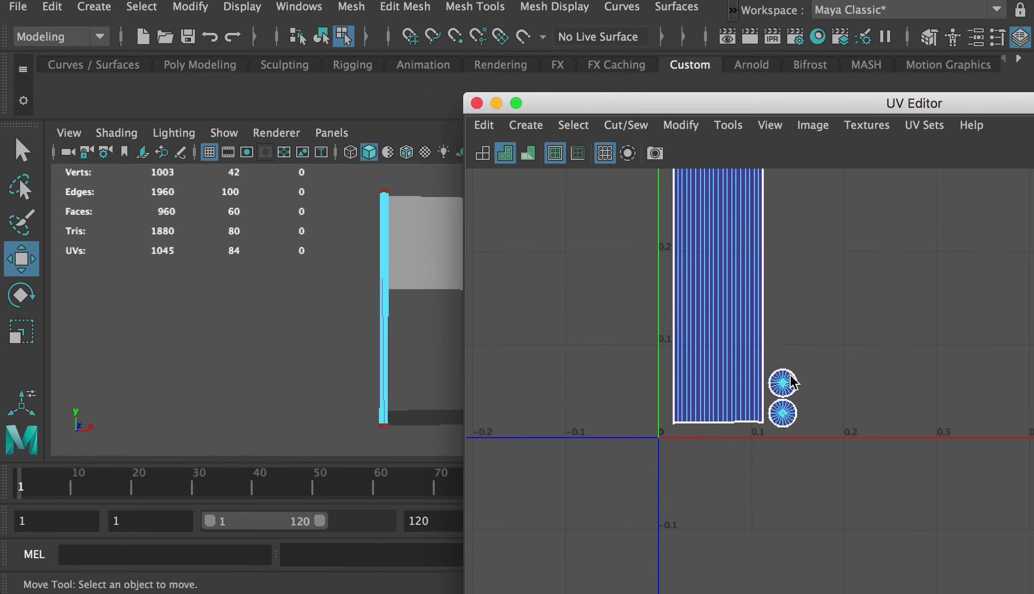
# Step: Raise the upper cap shell slightly to leave a small gap between the two caps
pyautogui.click(785, 378)
pyautogui.moveTo(782, 332); pyautogui.dragTo(783, 325)
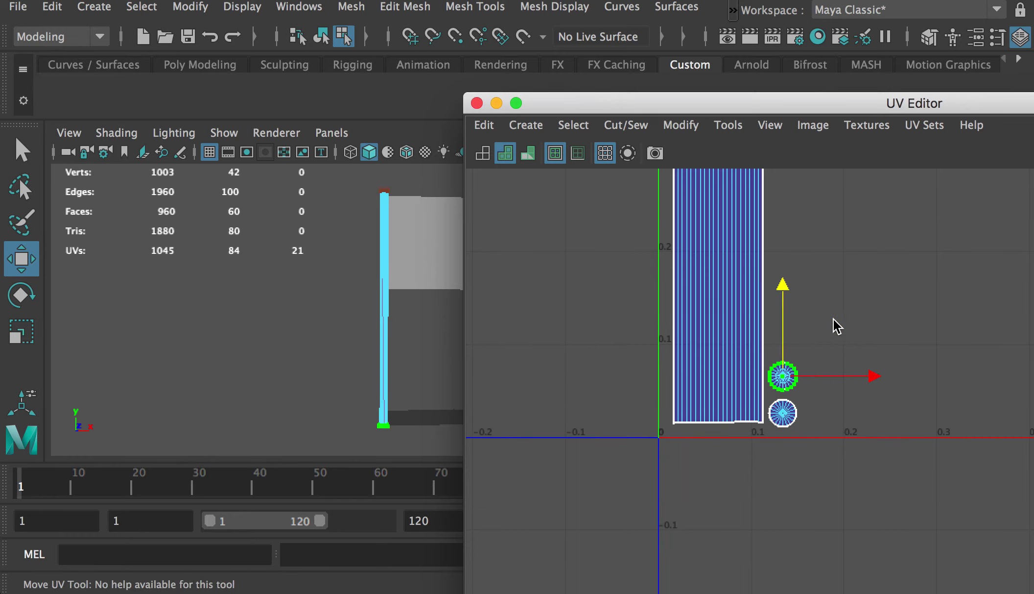
pyautogui.click(835, 319)
pyautogui.keyDown('alt'); pyautogui.moveTo(832, 314); pyautogui.dragTo(688, 297, button='right'); pyautogui.keyUp('alt')
pyautogui.keyDown('alt'); pyautogui.moveTo(1023, 282); pyautogui.dragTo(936, 364, button='middle'); pyautogui.keyUp('alt')
pyautogui.keyDown('alt'); pyautogui.moveTo(773, 311); pyautogui.dragTo(686, 391, button='middle'); pyautogui.keyUp('alt')
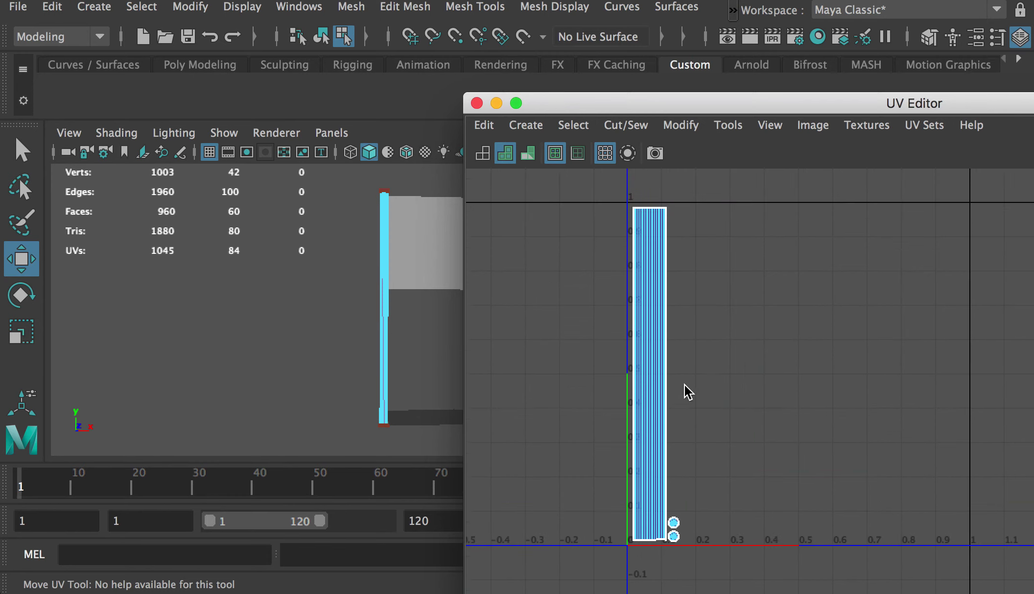
# Step: Select the flag and the pole together in object mode to show both UV layouts side by side
pyautogui.moveTo(393, 224); pyautogui.dragTo(452, 198, button='right')
pyautogui.click(416, 226)
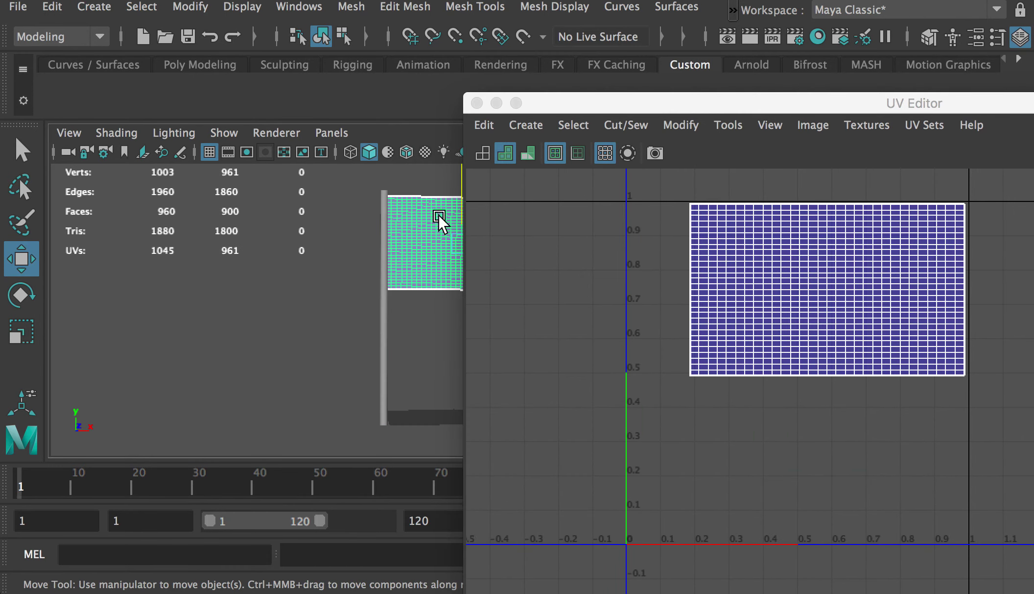
pyautogui.keyDown('shift'); pyautogui.click(383, 346); pyautogui.keyUp('shift')
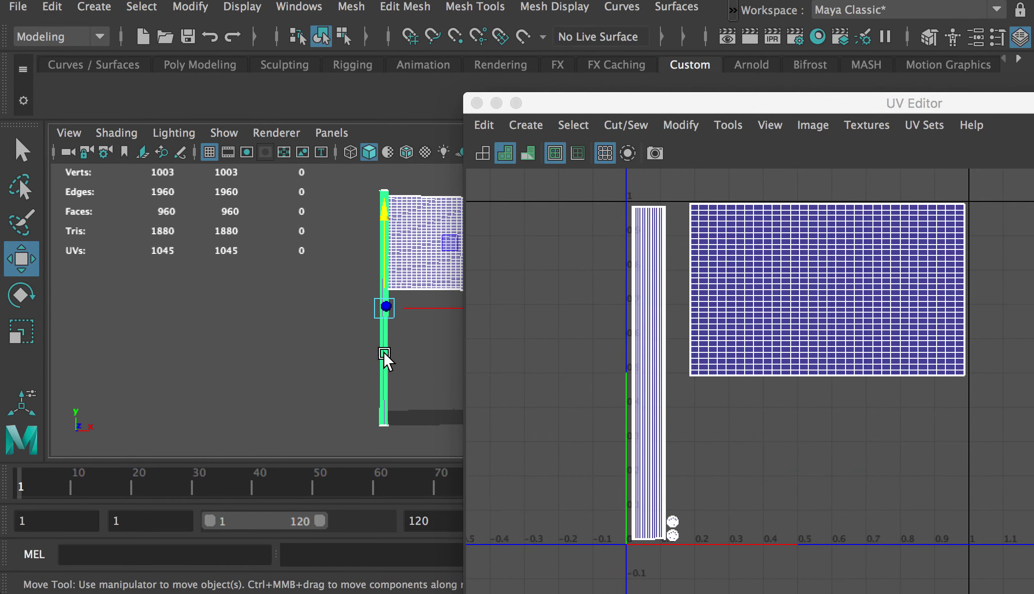
pyautogui.keyDown('alt'); pyautogui.moveTo(772, 321); pyautogui.dragTo(709, 304, button='middle'); pyautogui.keyUp('alt')
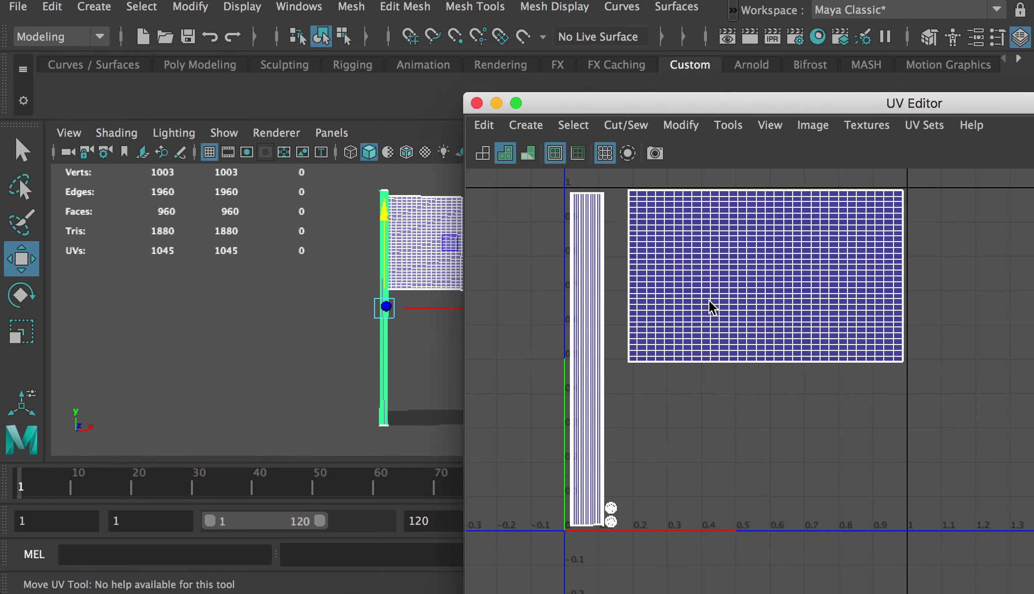
# Step: Enlarge the flag's UV shell and position it close beside the pole strip, leaving a small margin inside the 0–1 space
pyautogui.moveTo(678, 280); pyautogui.dragTo(762, 269, button='right')
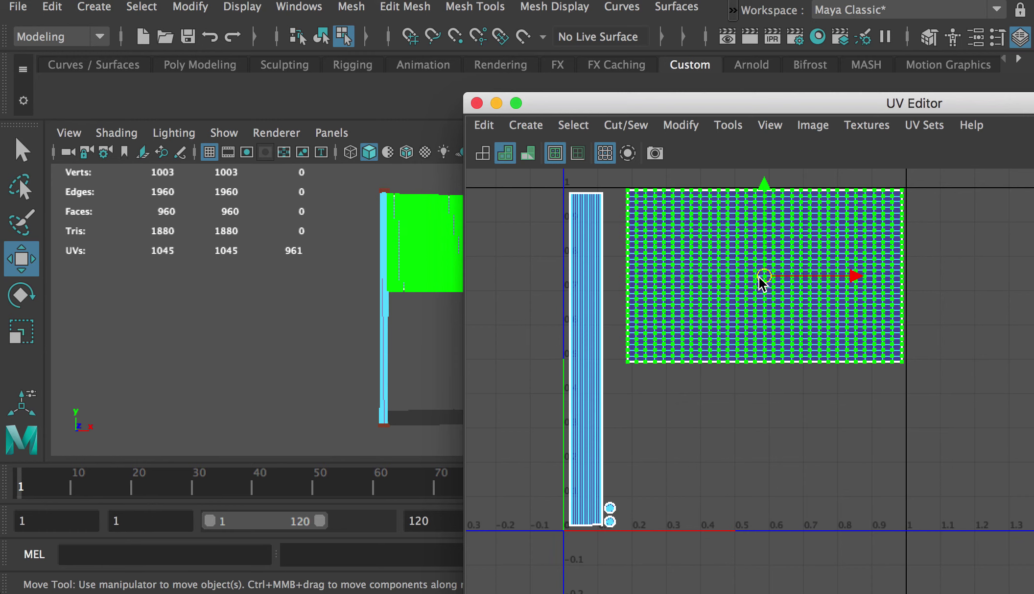
pyautogui.moveTo(759, 278)
pyautogui.mouseDown()
pyautogui.moveTo(744, 283)
pyautogui.moveTo(758, 287)
pyautogui.mouseUp()
pyautogui.press('r')
pyautogui.press('w')
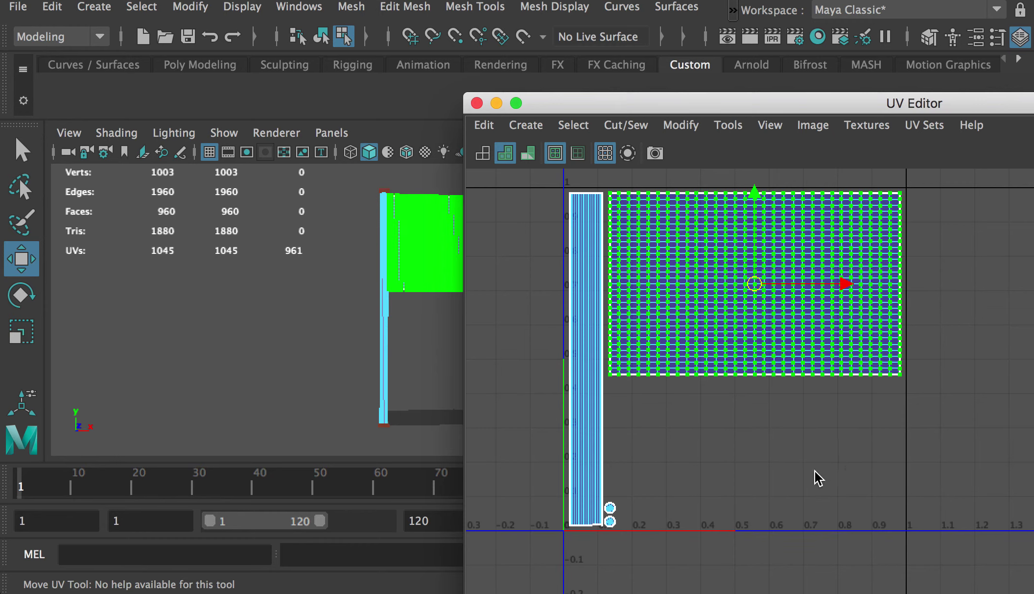
pyautogui.click(821, 502)
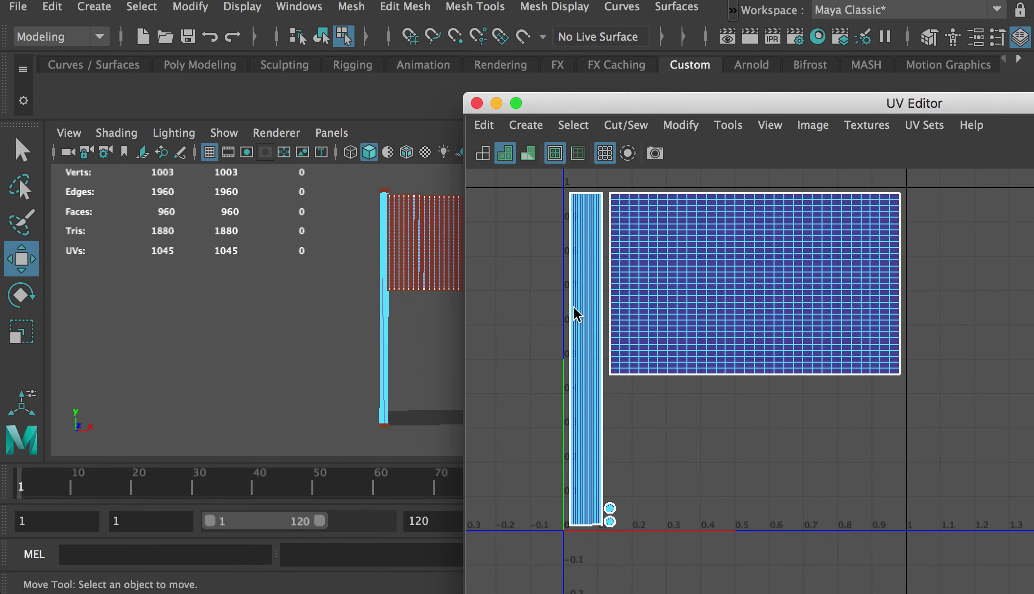
# Step: Select the flag and pole objects, freeze their transformations and delete their history
pyautogui.moveTo(385, 230); pyautogui.dragTo(455, 196, button='right')
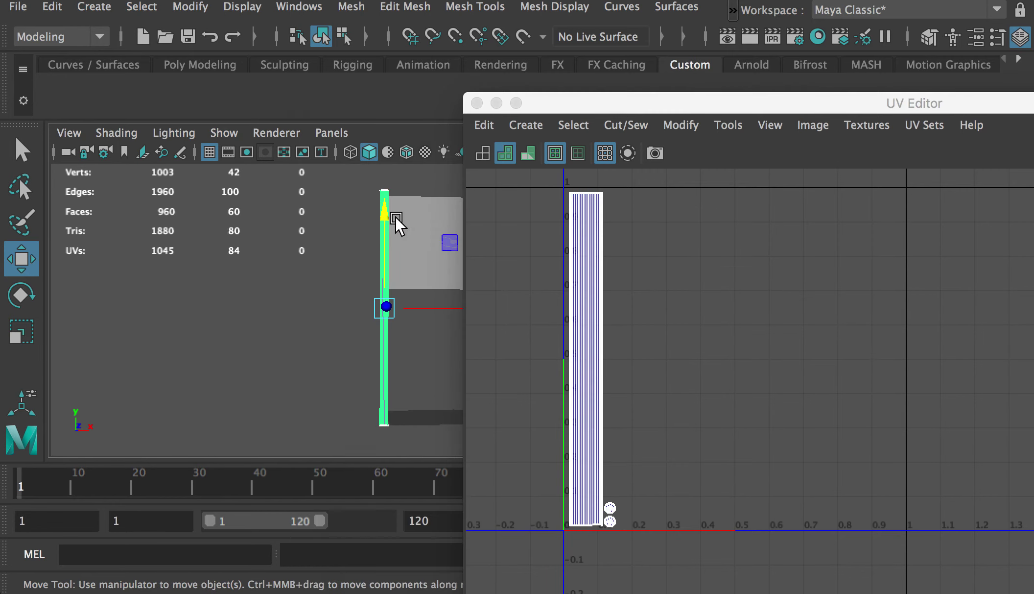
pyautogui.moveTo(449, 355); pyautogui.dragTo(353, 266)
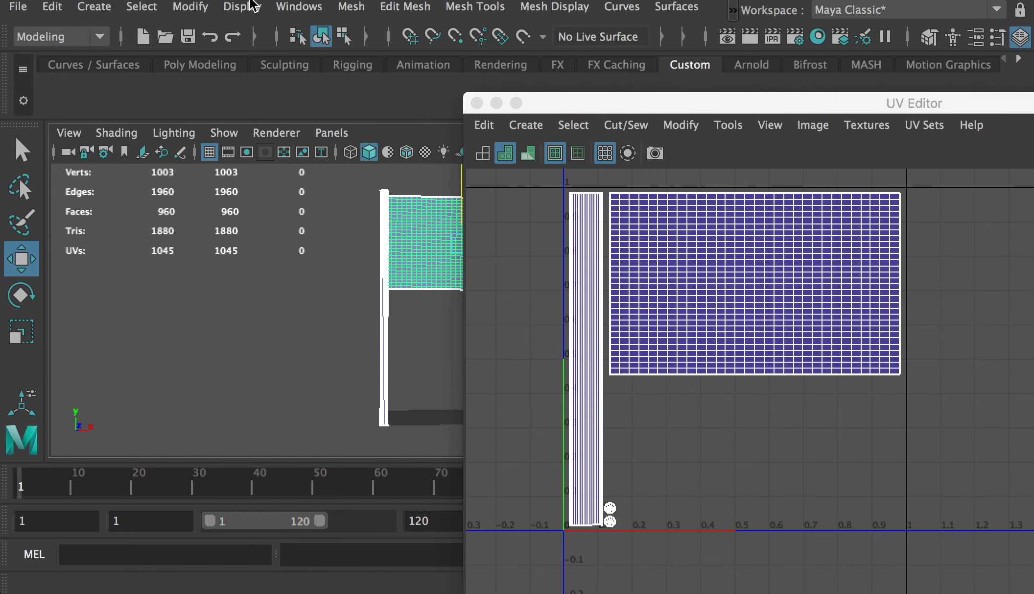
pyautogui.click(196, 8)
pyautogui.click(212, 95)
pyautogui.click(52, 6)
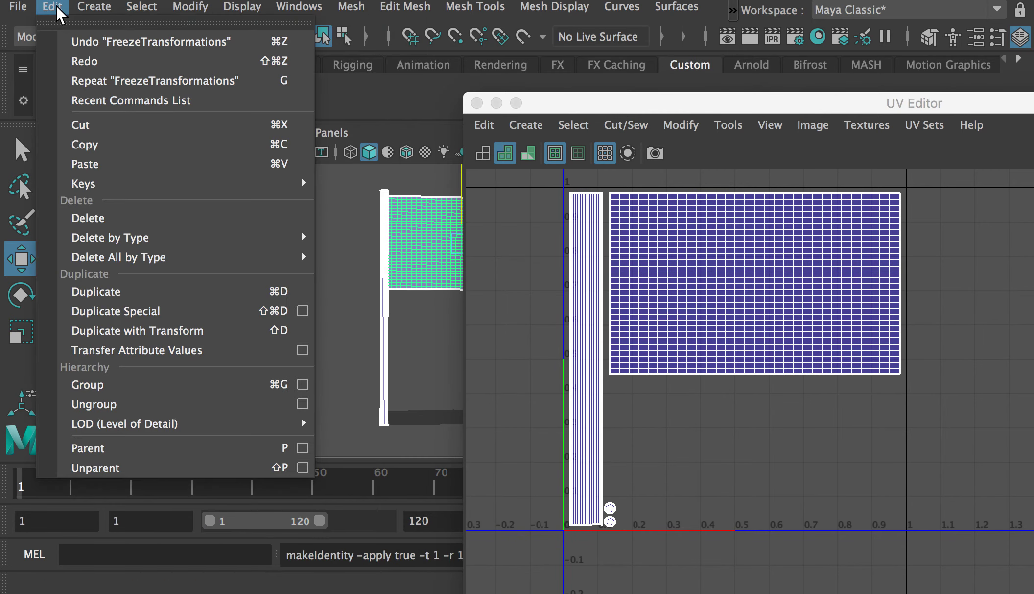
pyautogui.moveTo(255, 238)
pyautogui.click(360, 253)
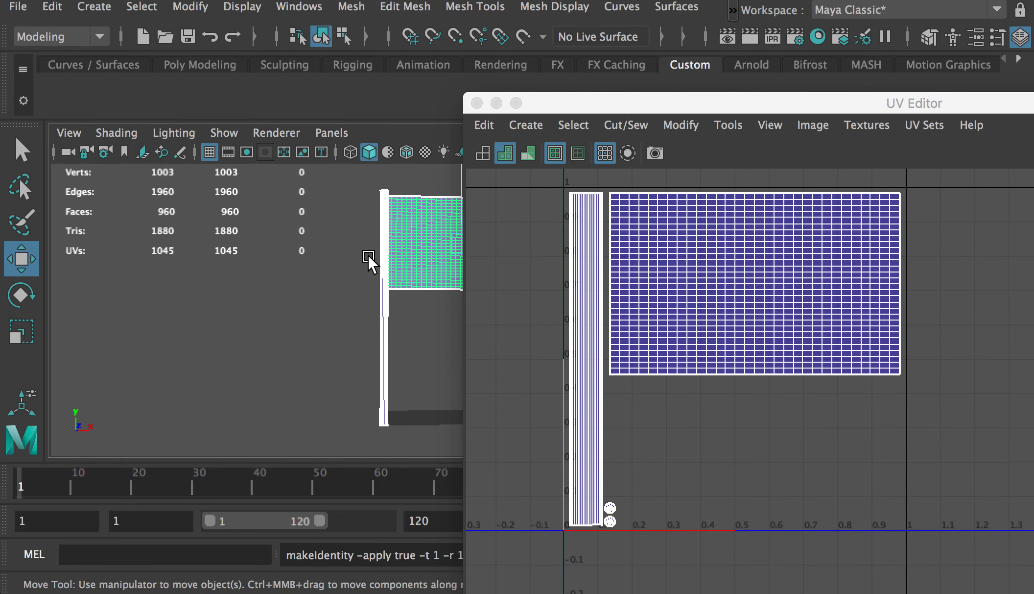
# Step: Save a UV snapshot of both objects to the Desktop as a 2048 × 2048 px PNG named 14
pyautogui.moveTo(792, 104); pyautogui.dragTo(636, 101)
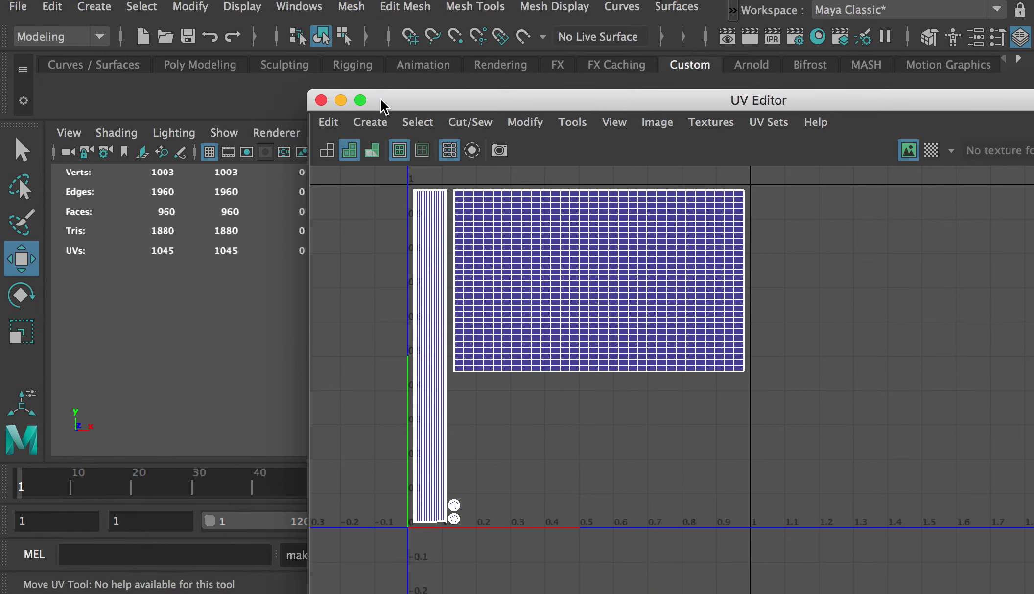
pyautogui.moveTo(382, 100); pyautogui.dragTo(468, 105)
pyautogui.moveTo(625, 106); pyautogui.dragTo(412, 230)
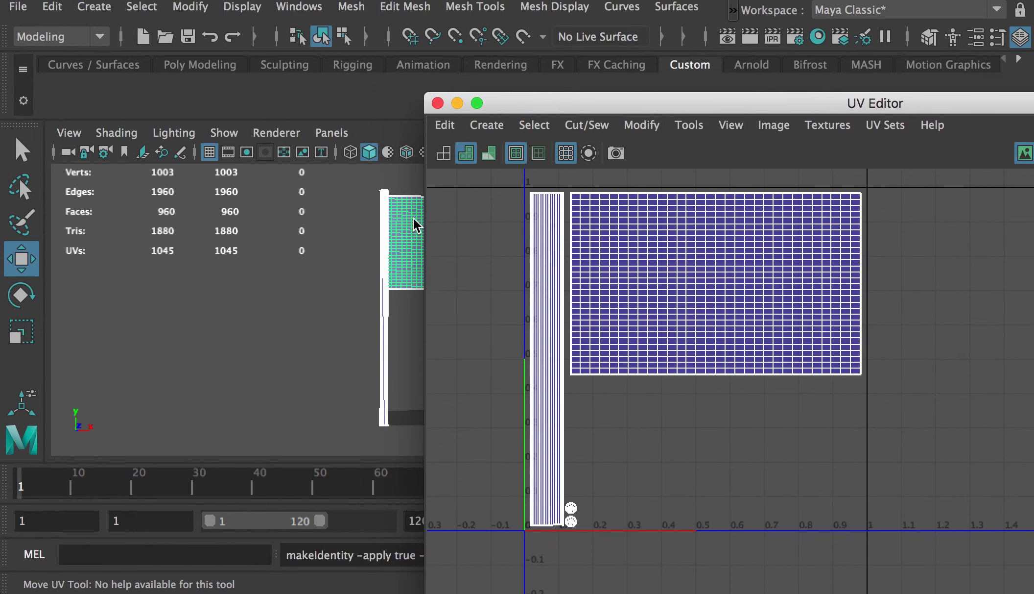
pyautogui.moveTo(765, 104); pyautogui.dragTo(728, 110)
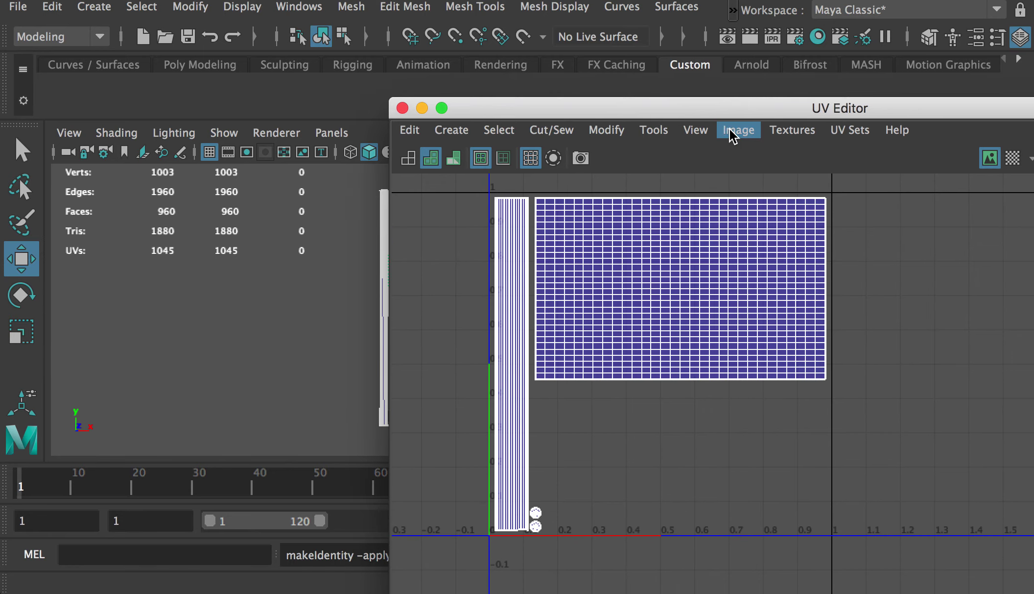
pyautogui.click(731, 132)
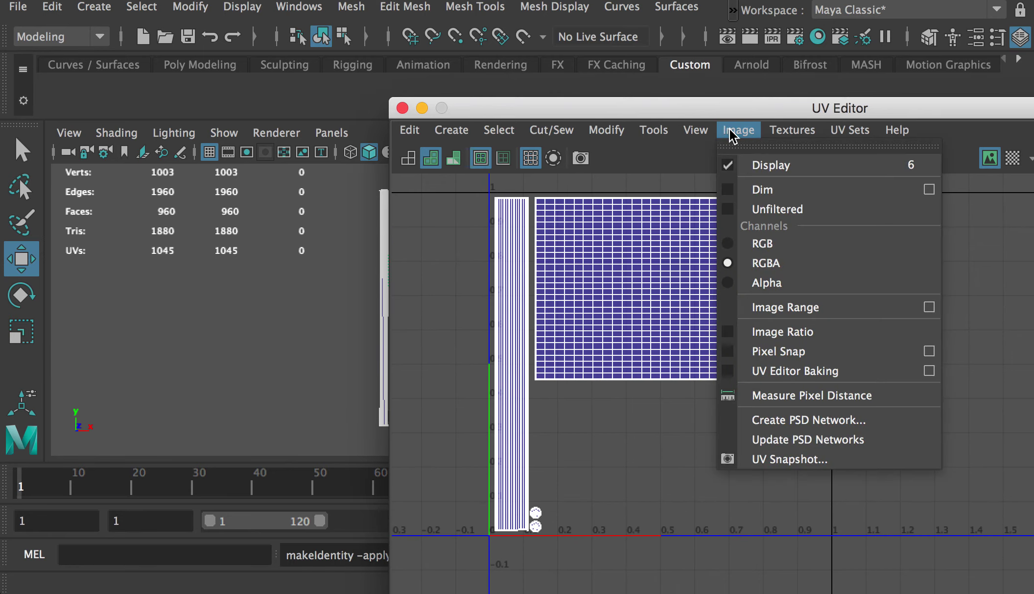
pyautogui.click(818, 466)
pyautogui.moveTo(618, 172); pyautogui.dragTo(538, 60)
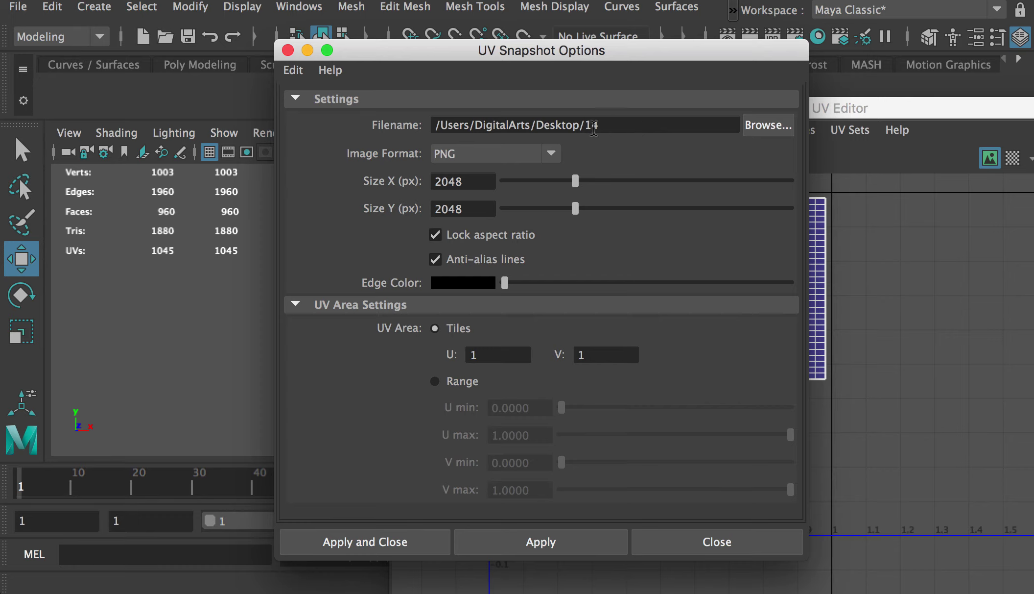
pyautogui.click(441, 157)
pyautogui.click(481, 156)
pyautogui.doubleClick(463, 181)
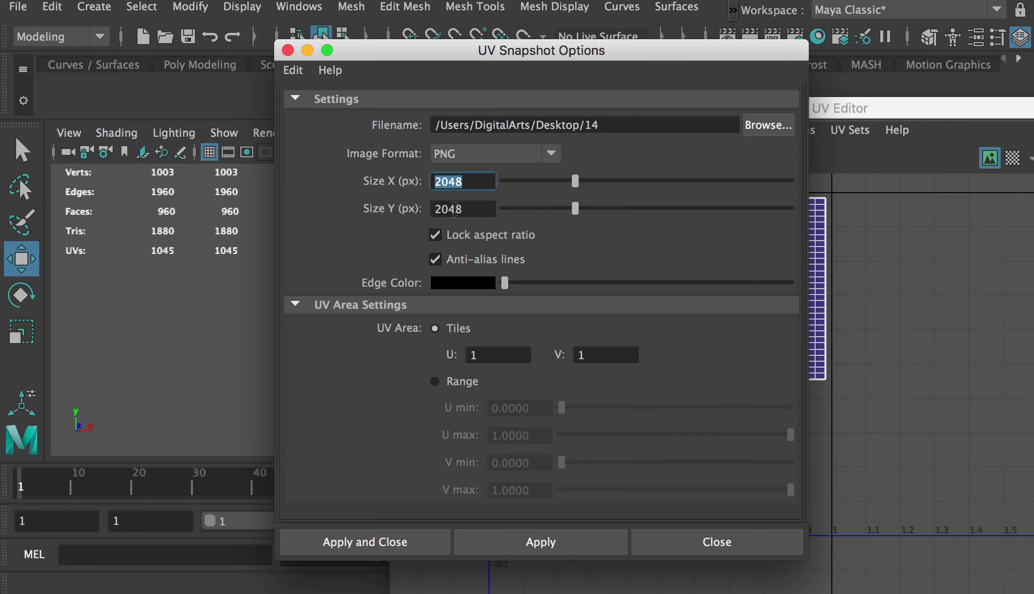
pyautogui.click(365, 550)
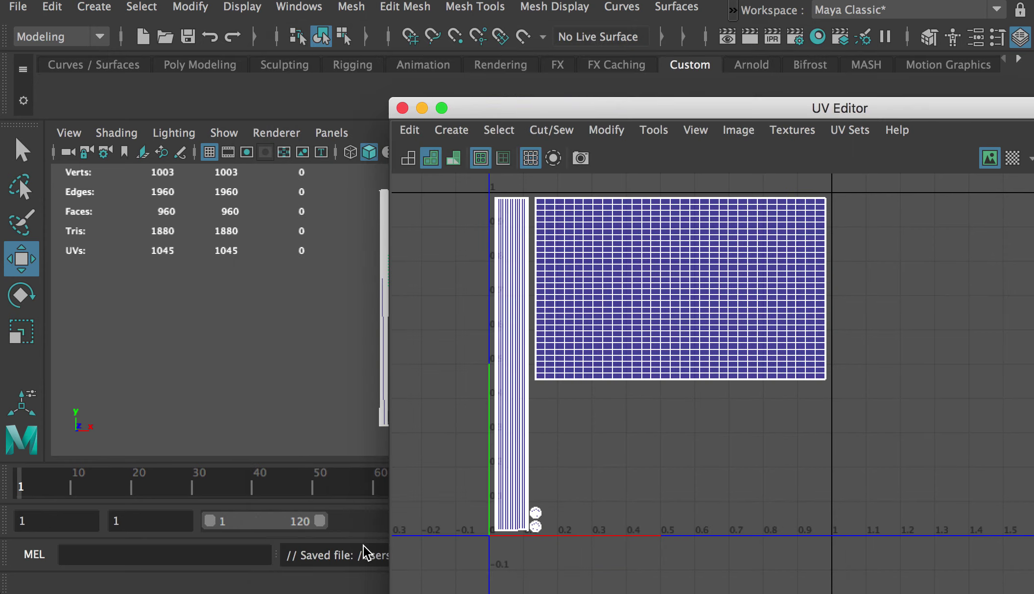
# Step: Bring the Finder window of the Flag folder in front of Maya
pyautogui.click(377, 593)
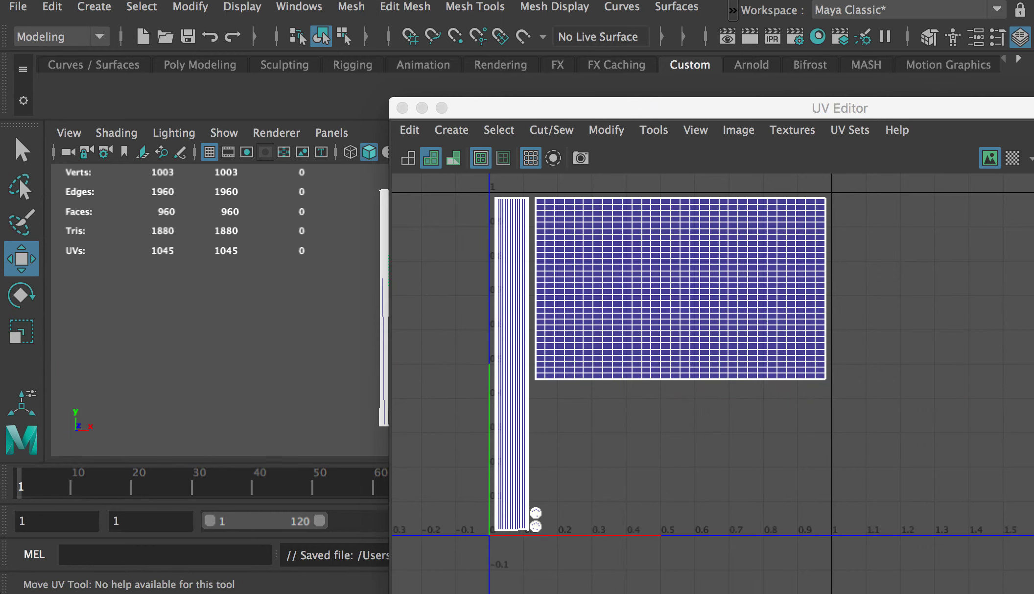
pyautogui.click(382, 593)
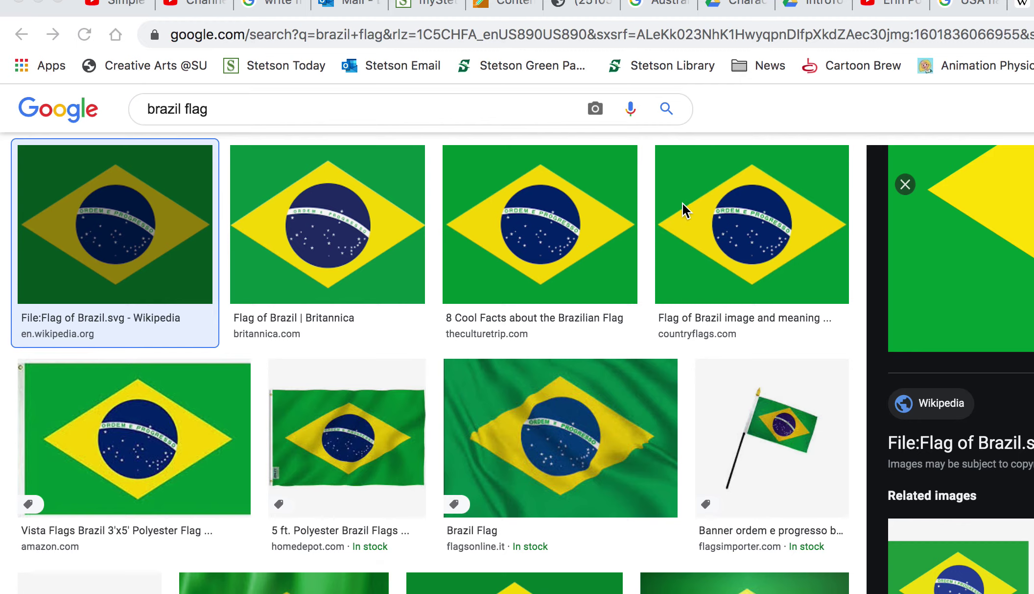
pyautogui.press('super+Tab')
pyautogui.click(460, 398)
pyautogui.press('super+Tab')
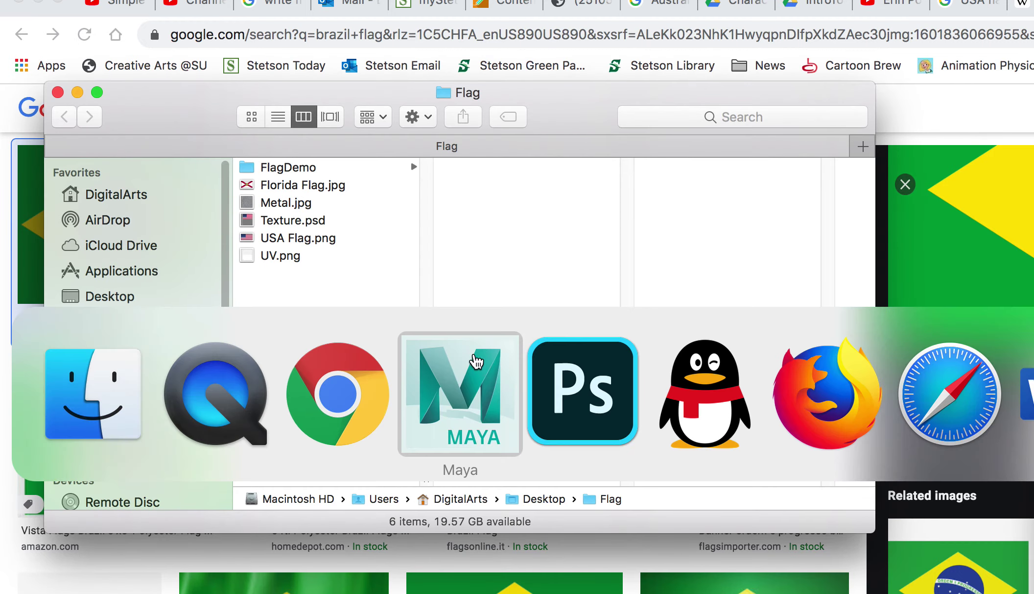
pyautogui.click(465, 384)
pyautogui.press('super+Tab')
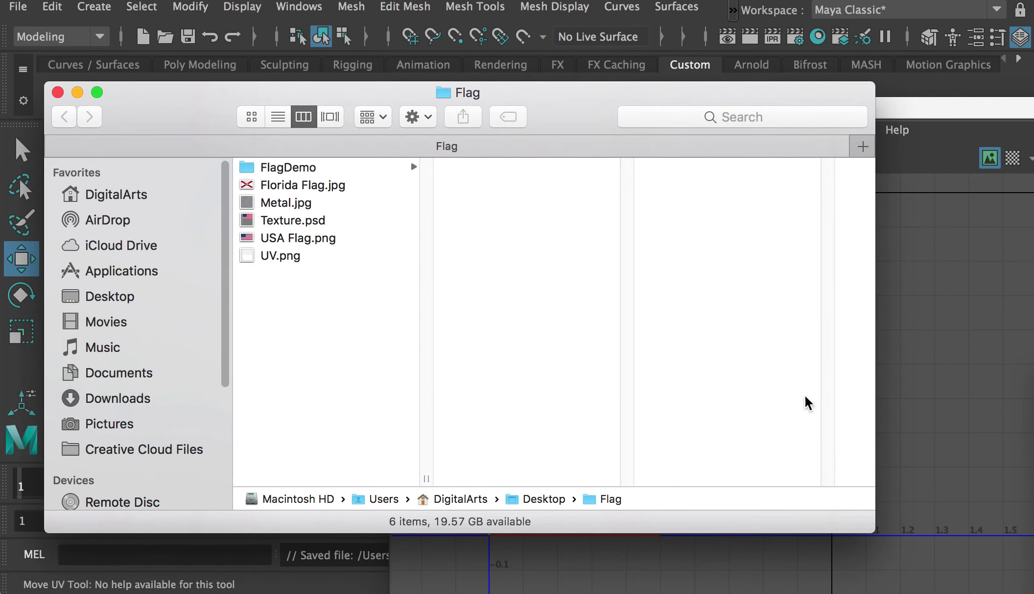
# Step: Put the 14.png snapshot in the Flag folder and open it in Preview to check the UV layout
pyautogui.press('super+n')
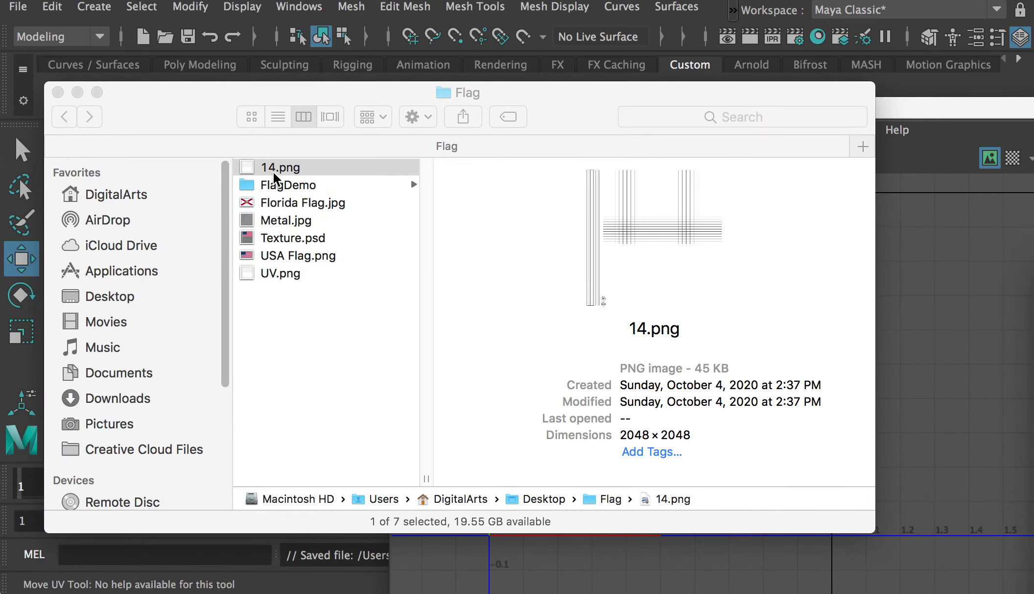
pyautogui.doubleClick(274, 170)
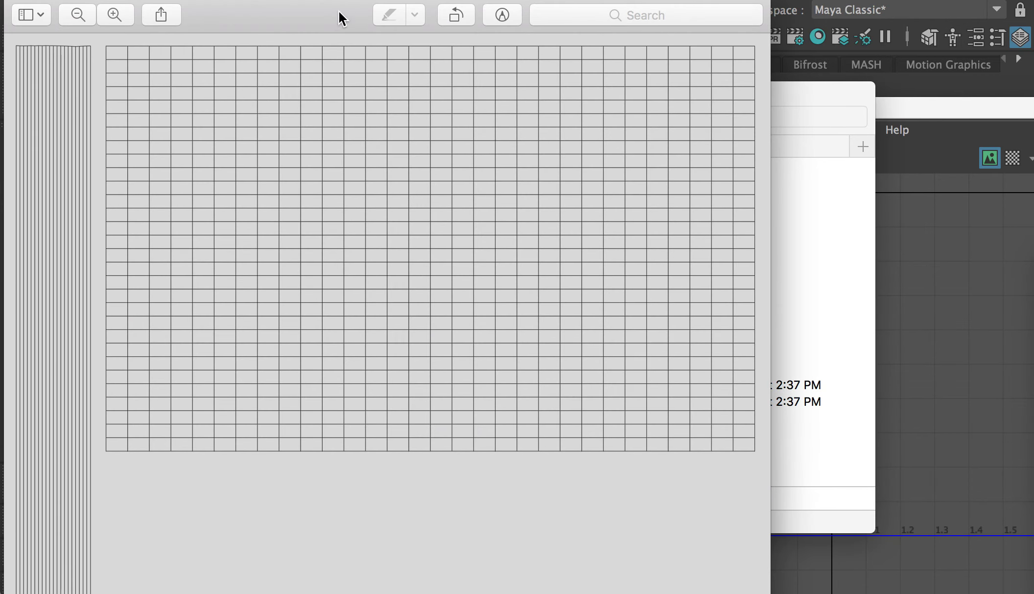
pyautogui.moveTo(287, 10); pyautogui.dragTo(376, 11)
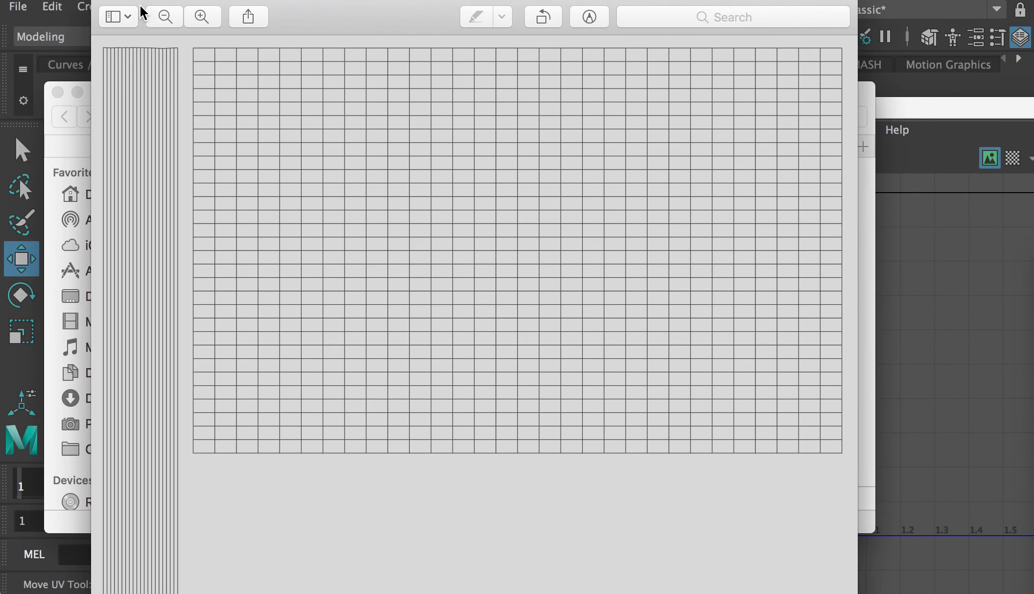
# Step: Close the Preview window, switch to Photoshop and open 14.png there from the Flag folder
pyautogui.click(106, 1)
pyautogui.press('super+Tab')
pyautogui.press('super+Tab')
pyautogui.press('super+Tab')
pyautogui.press('super+Tab')
pyautogui.press('super+Tab')
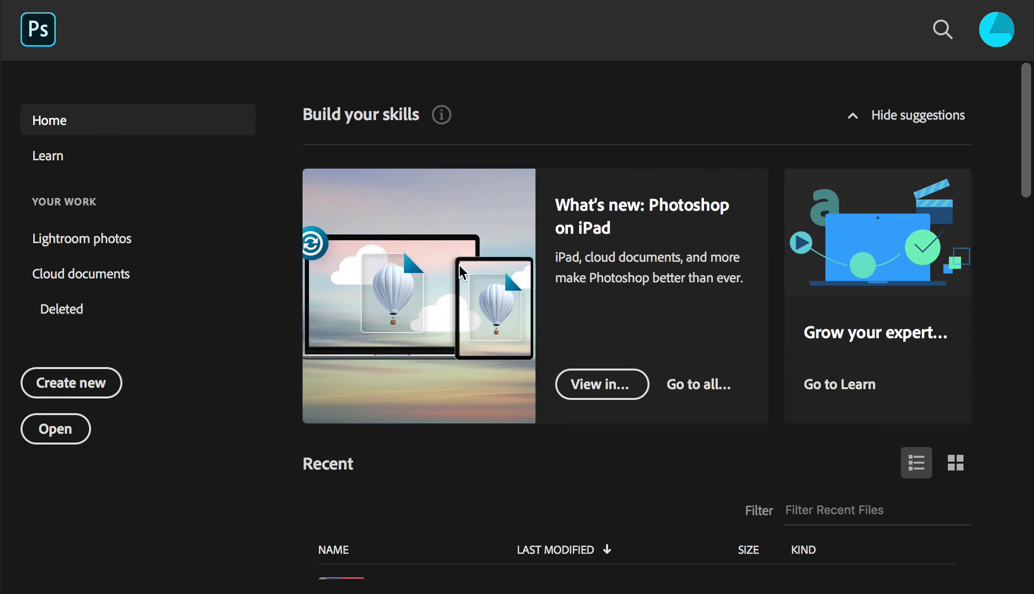
pyautogui.press('super+Tab')
pyautogui.press('super+Tab')
pyautogui.press('super+shift+Tab')
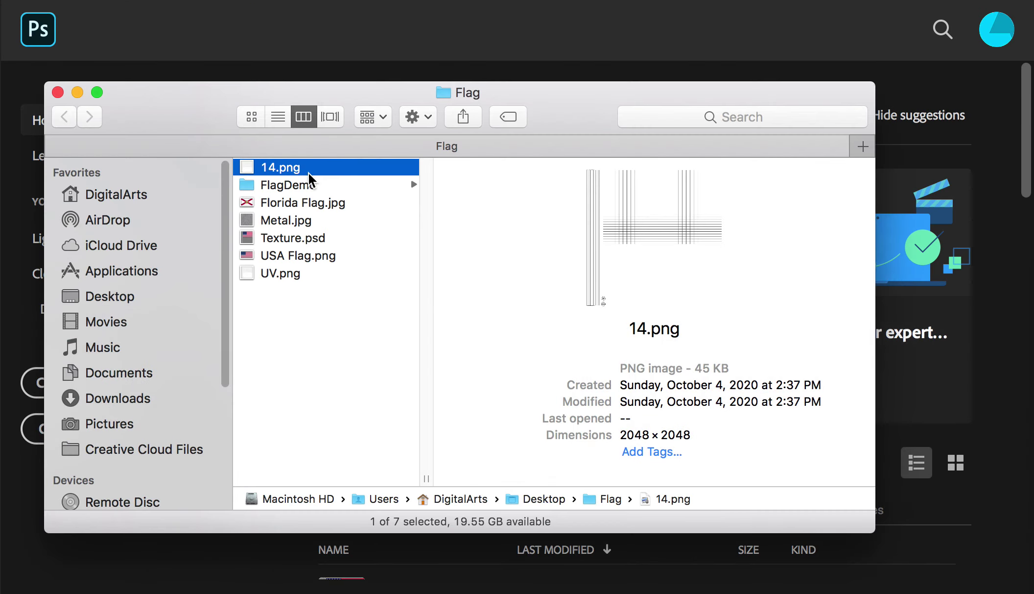
pyautogui.moveTo(310, 173); pyautogui.dragTo(767, 74)
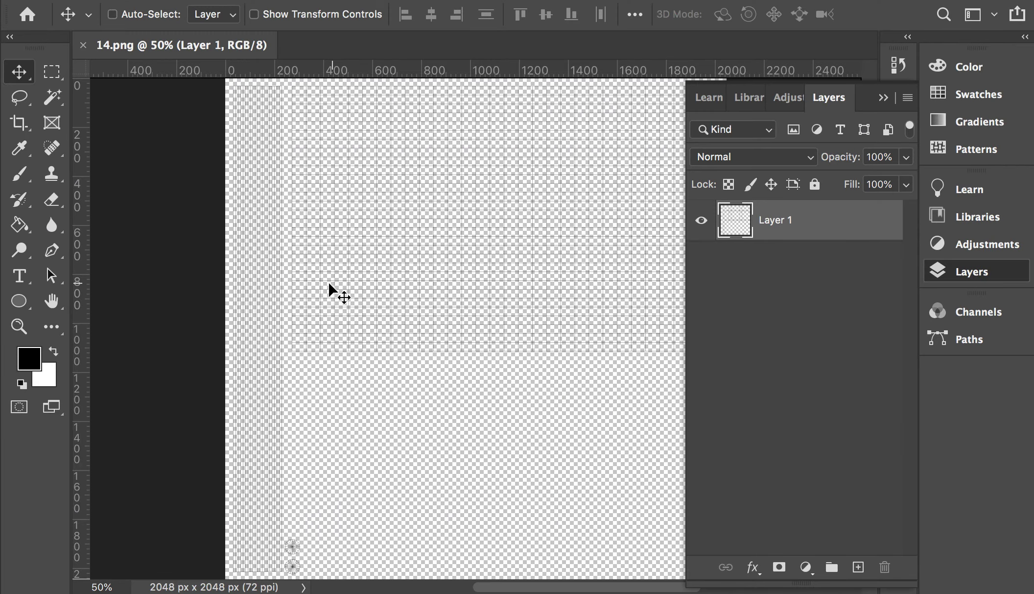
pyautogui.press('super+minus')
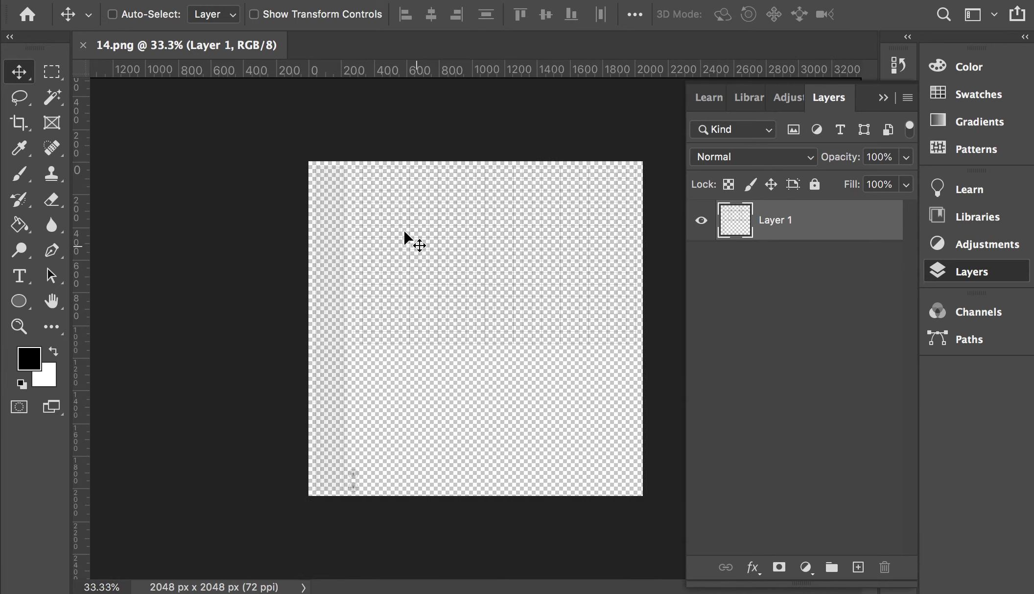
# Step: Check the snapshot layer by toggling its visibility and rename it UV
pyautogui.click(702, 220)
pyautogui.click(703, 222)
pyautogui.doubleClick(776, 220)
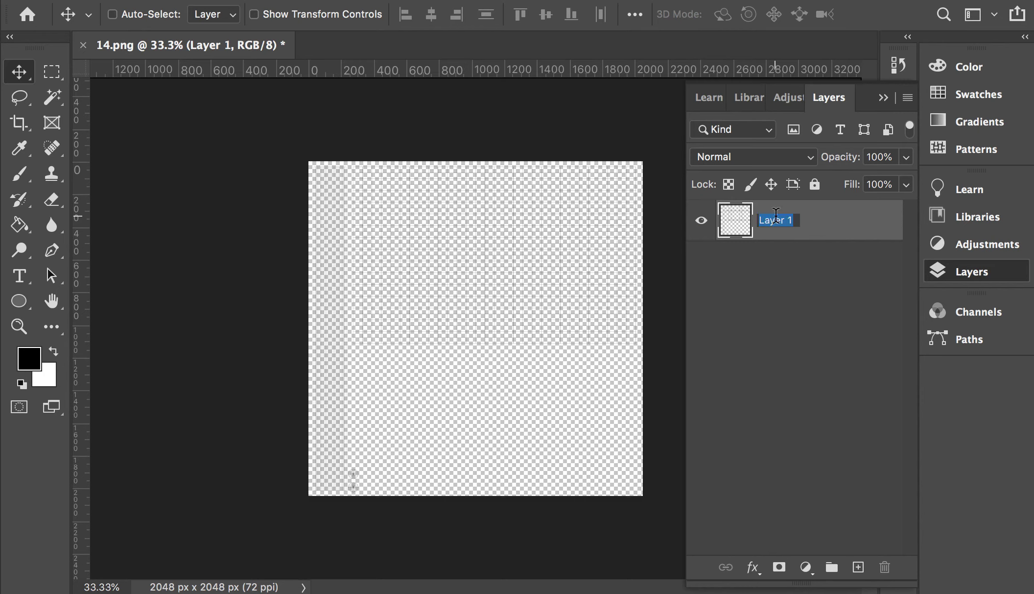
pyautogui.write('UV')
pyautogui.click(782, 333)
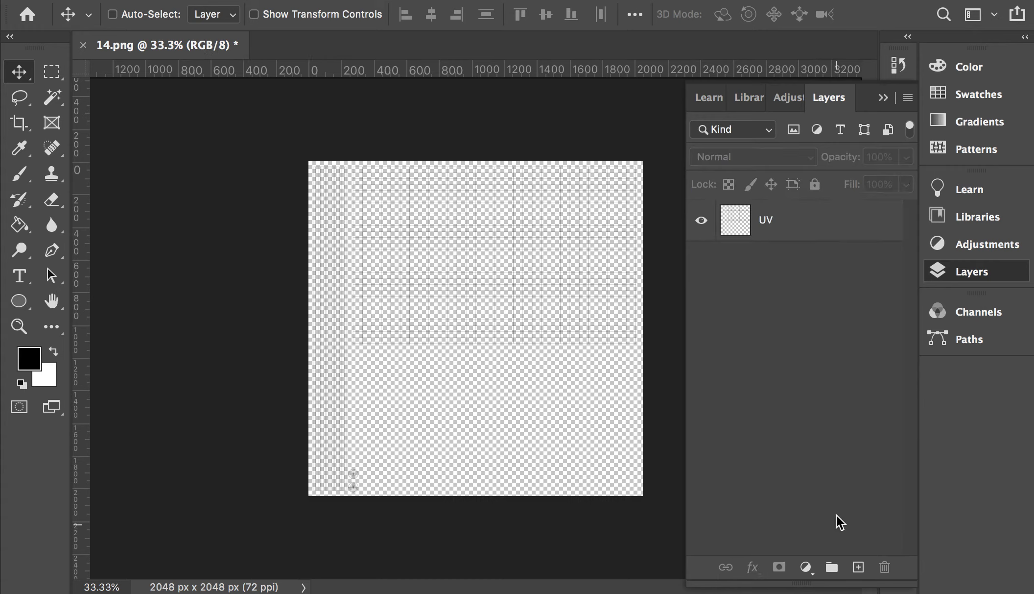
# Step: Add a new layer beneath the UV layer and fill it with white using the Paint Bucket
pyautogui.click(858, 566)
pyautogui.moveTo(767, 222); pyautogui.dragTo(767, 308)
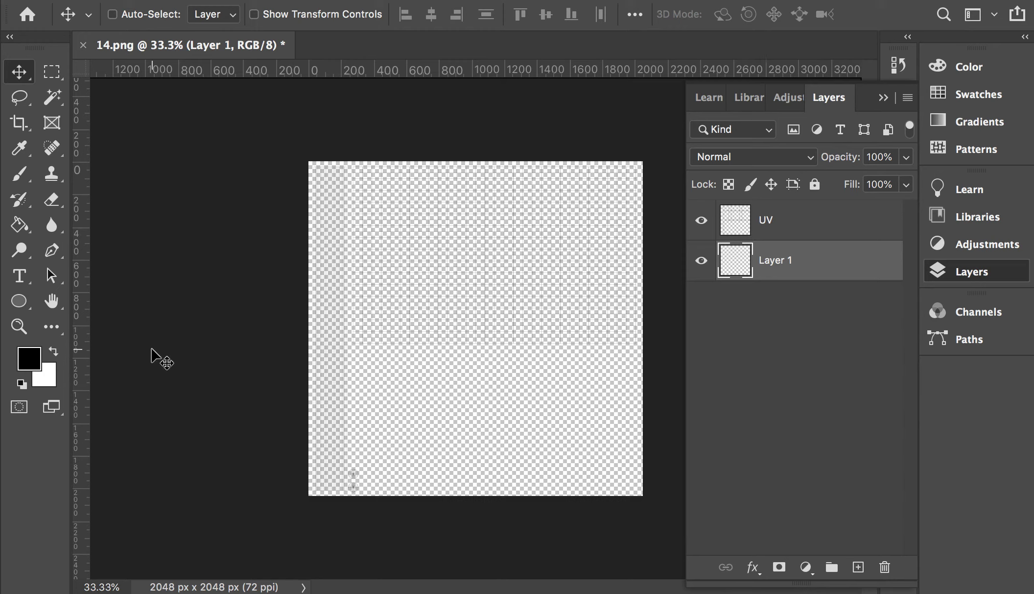
pyautogui.press('g')
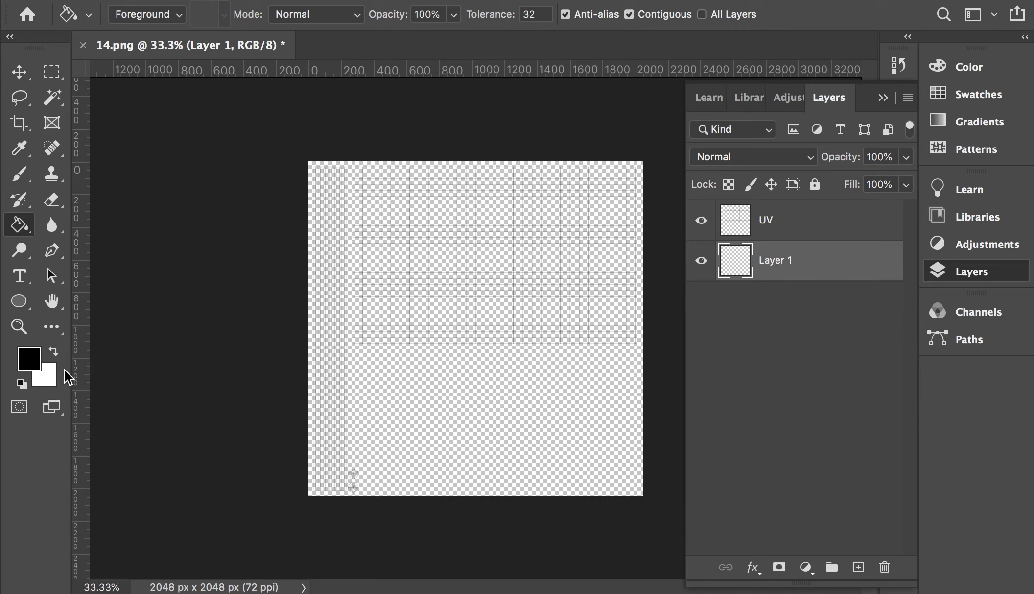
pyautogui.press('x')
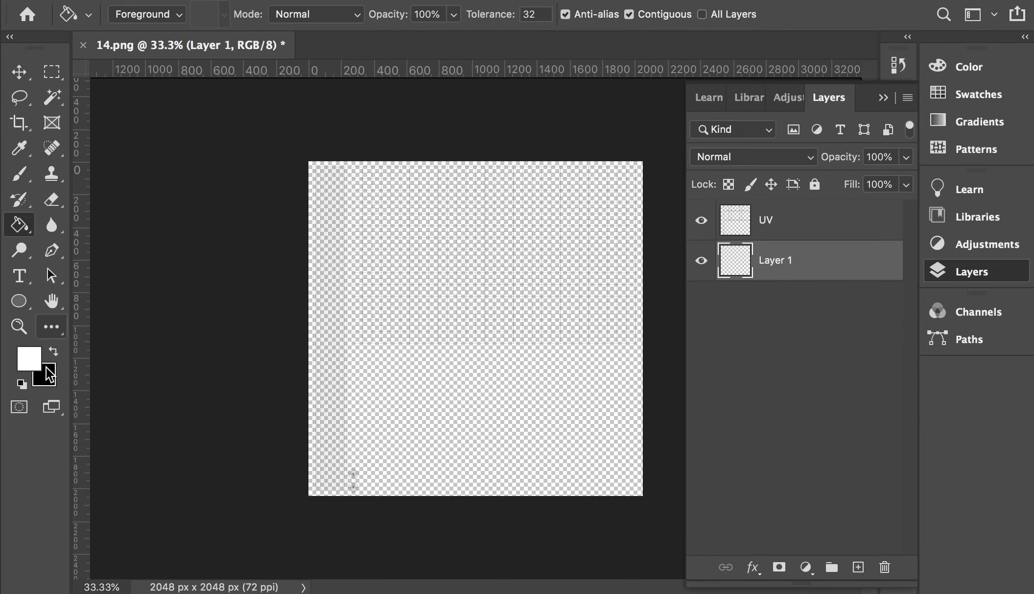
pyautogui.click(415, 350)
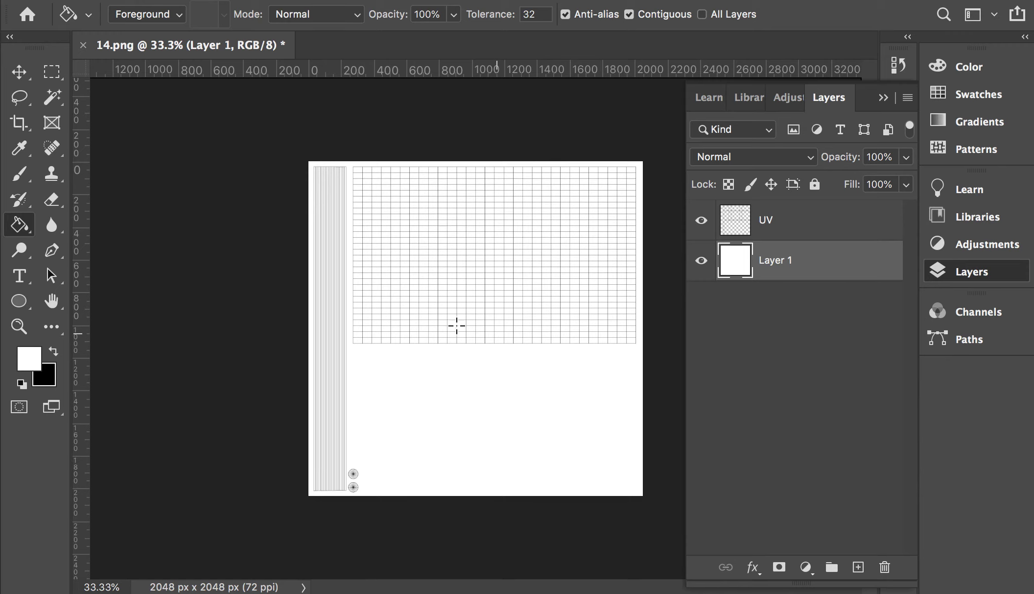
# Step: Toggle the white layer off and on to compare, and rename it BG
pyautogui.click(702, 260)
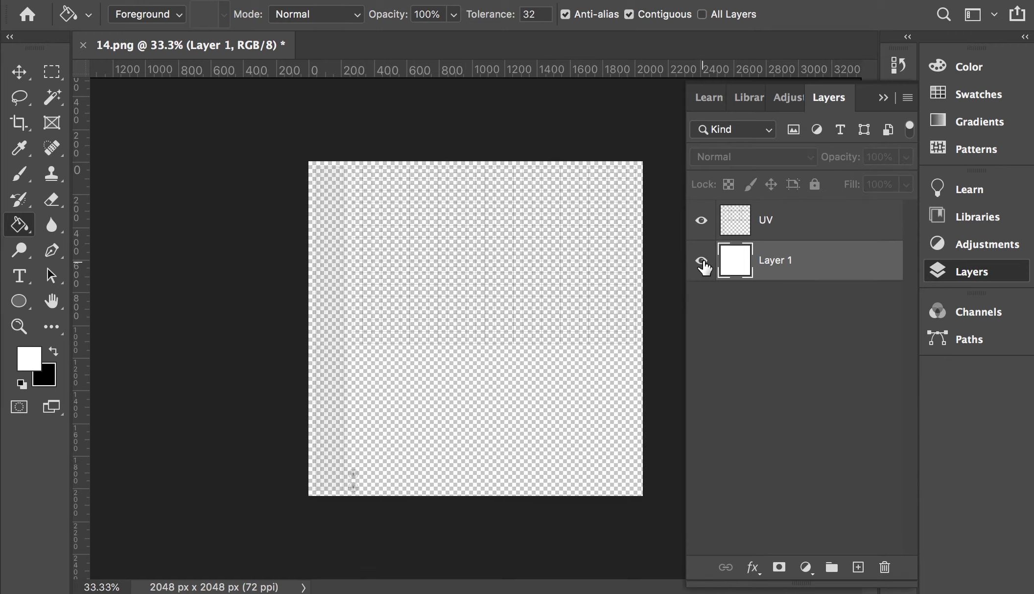
pyautogui.click(701, 260)
pyautogui.doubleClick(777, 260)
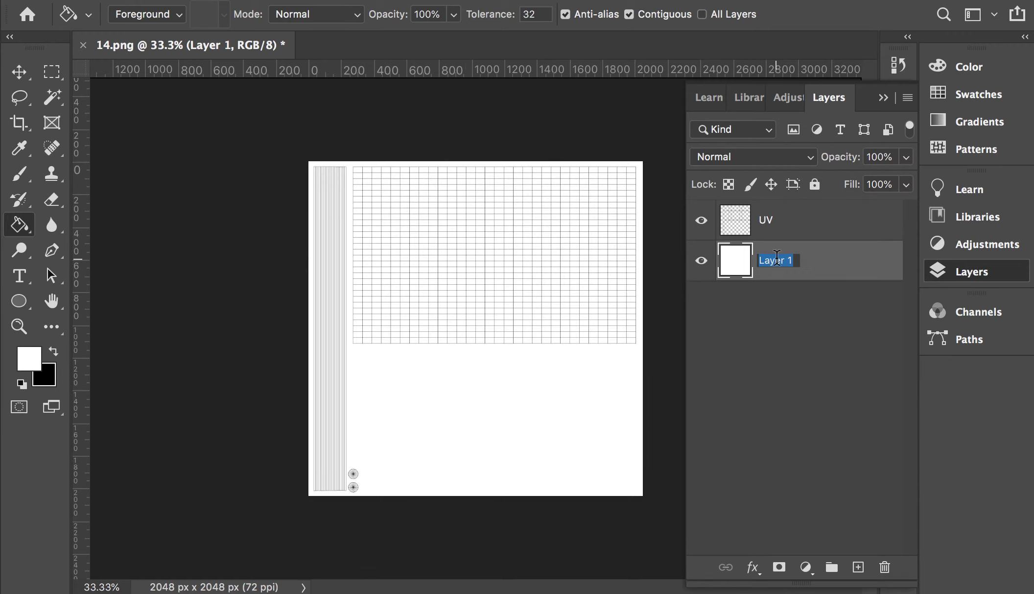
pyautogui.write('BG')
pyautogui.click(779, 311)
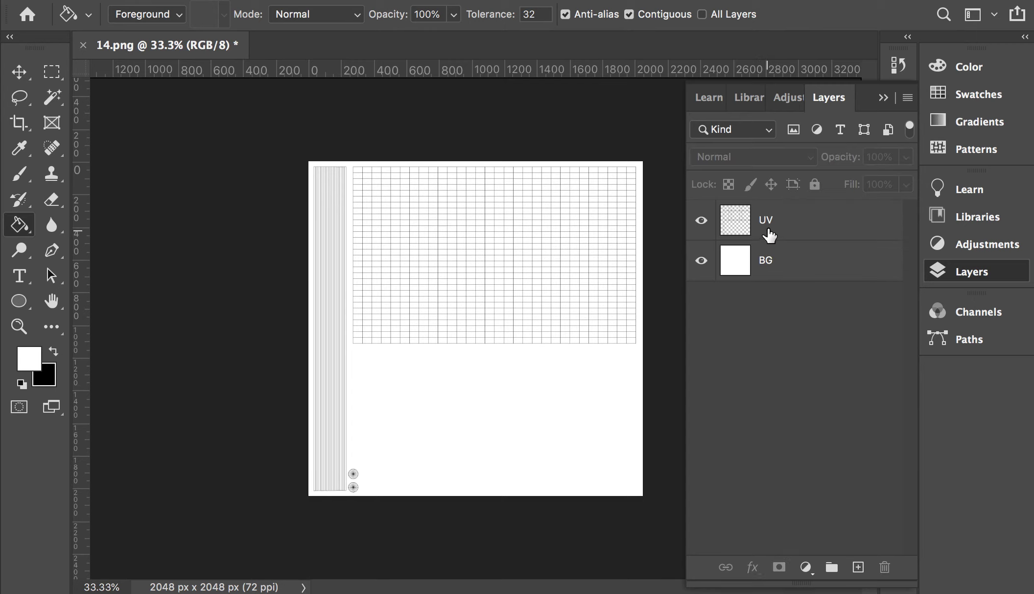
# Step: Select the empty area around the UV shells on the UV layer with the Magic Wand
pyautogui.click(778, 218)
pyautogui.press('super+equal')
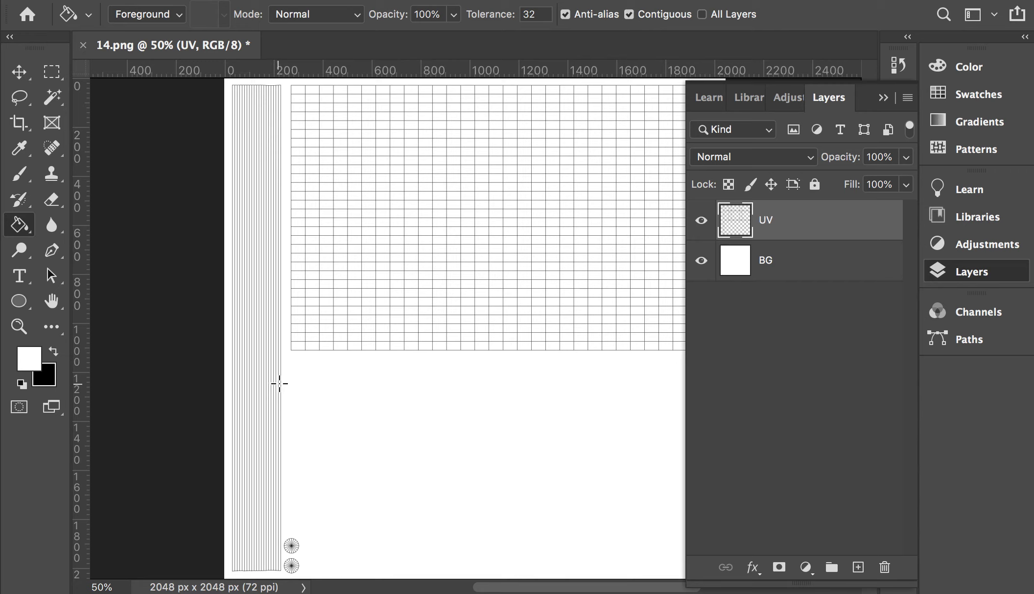
pyautogui.press('w')
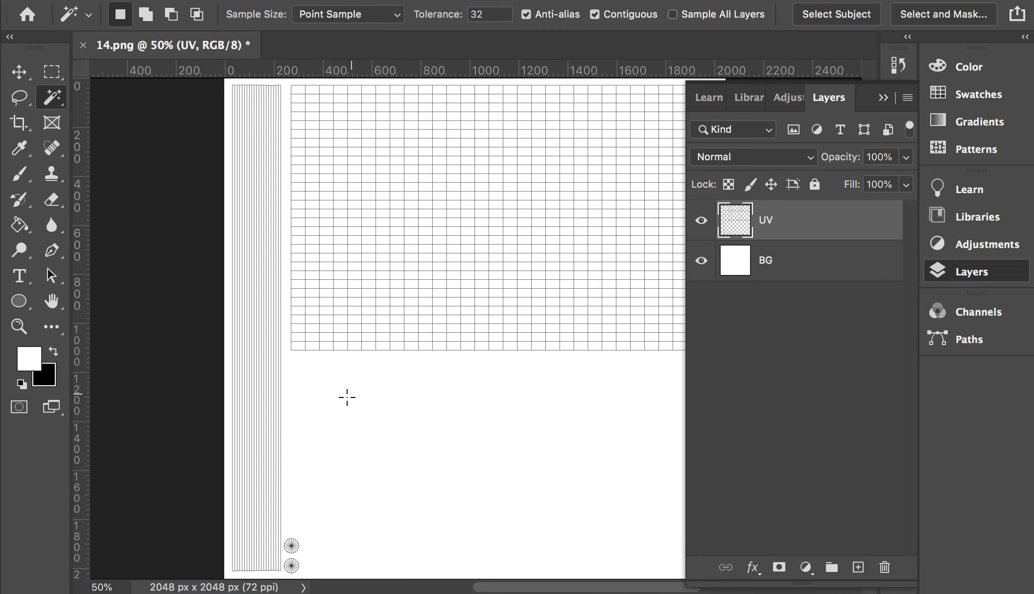
pyautogui.click(392, 408)
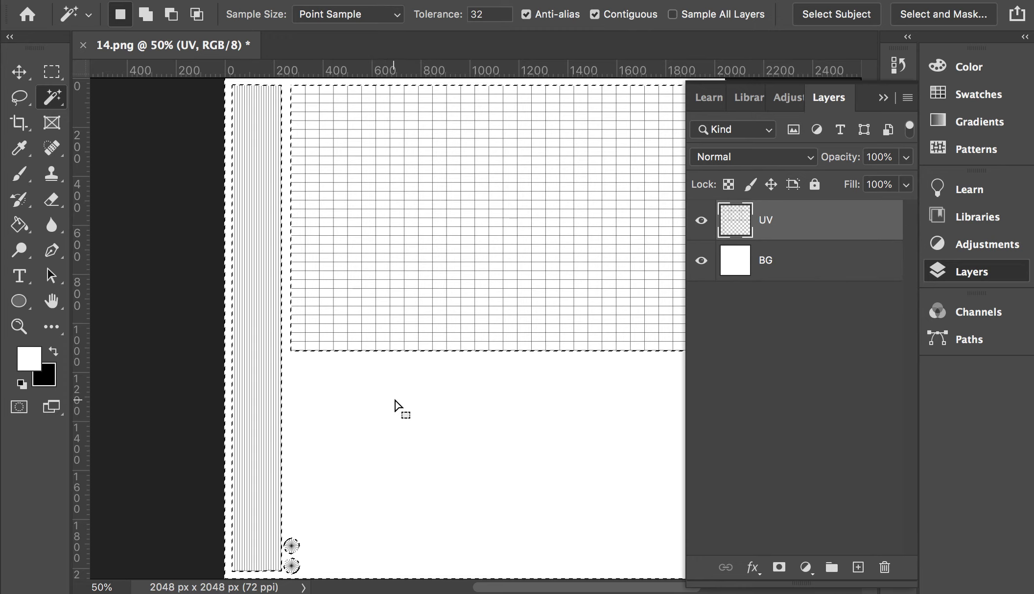
pyautogui.moveTo(456, 369); pyautogui.dragTo(256, 514)
pyautogui.moveTo(273, 549); pyautogui.dragTo(400, 406)
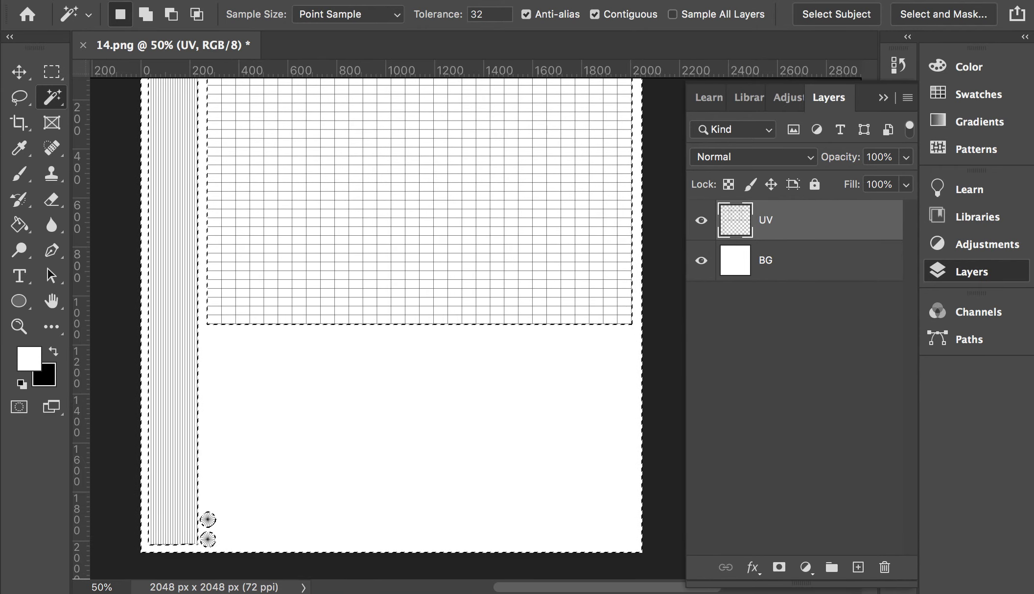
# Step: Contract the selection by 15 pixels and inspect its margin around the UV shells
pyautogui.click(396, 0)
pyautogui.moveTo(445, 246)
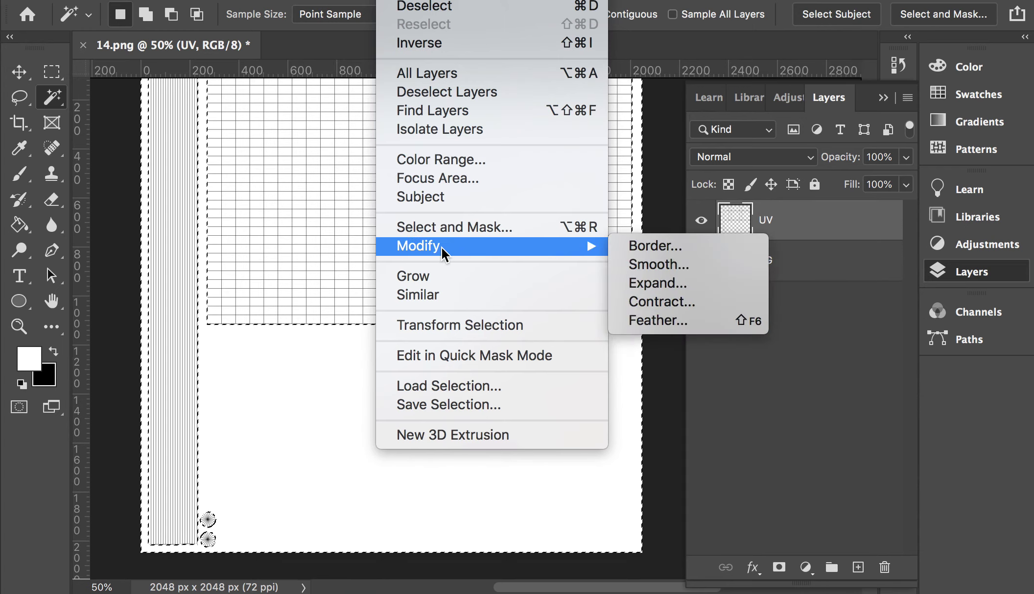
pyautogui.click(682, 307)
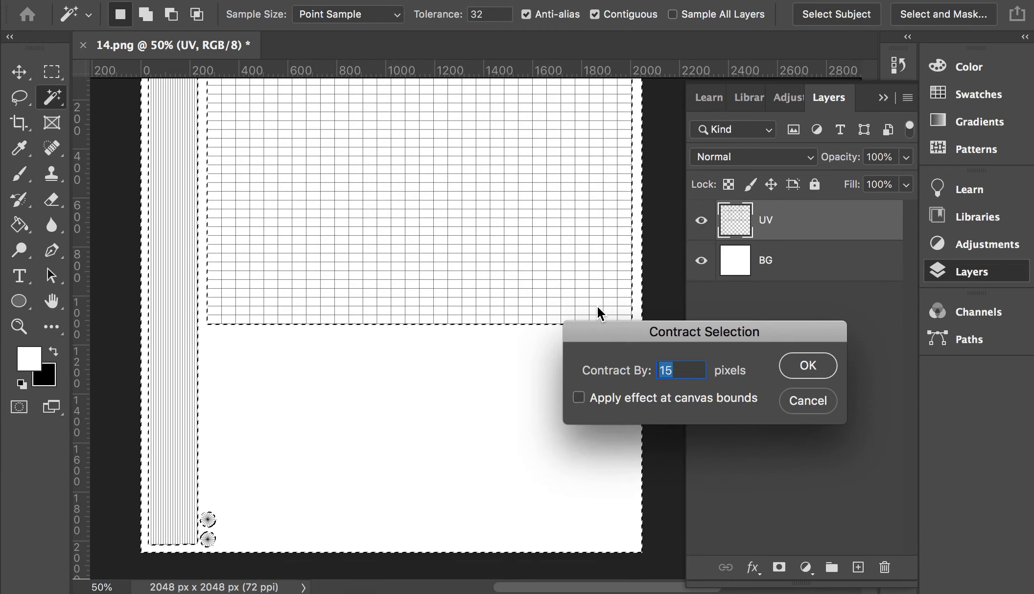
pyautogui.click(806, 375)
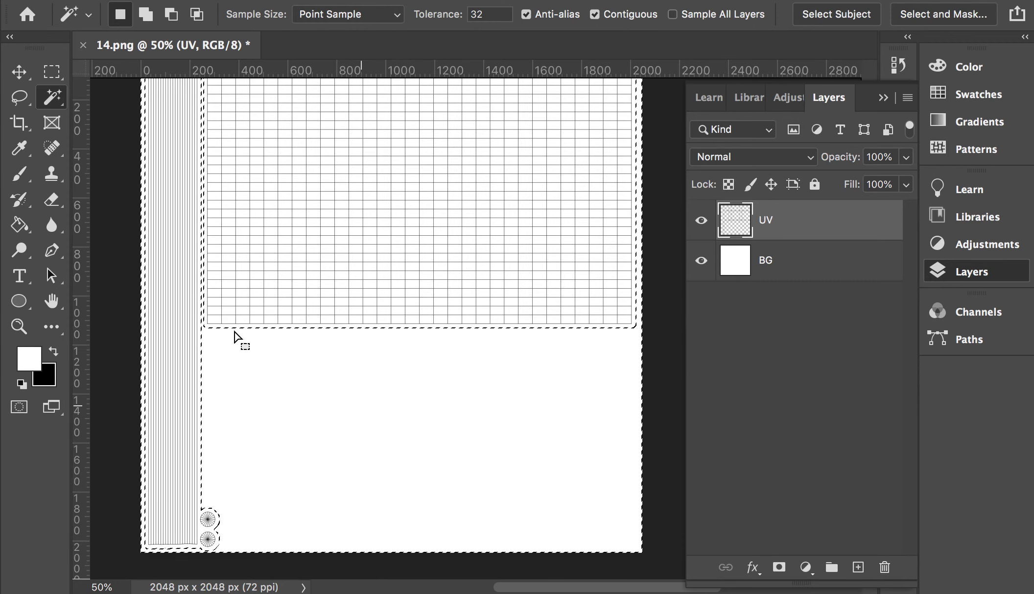
pyautogui.hotkey('ctrl', '+')
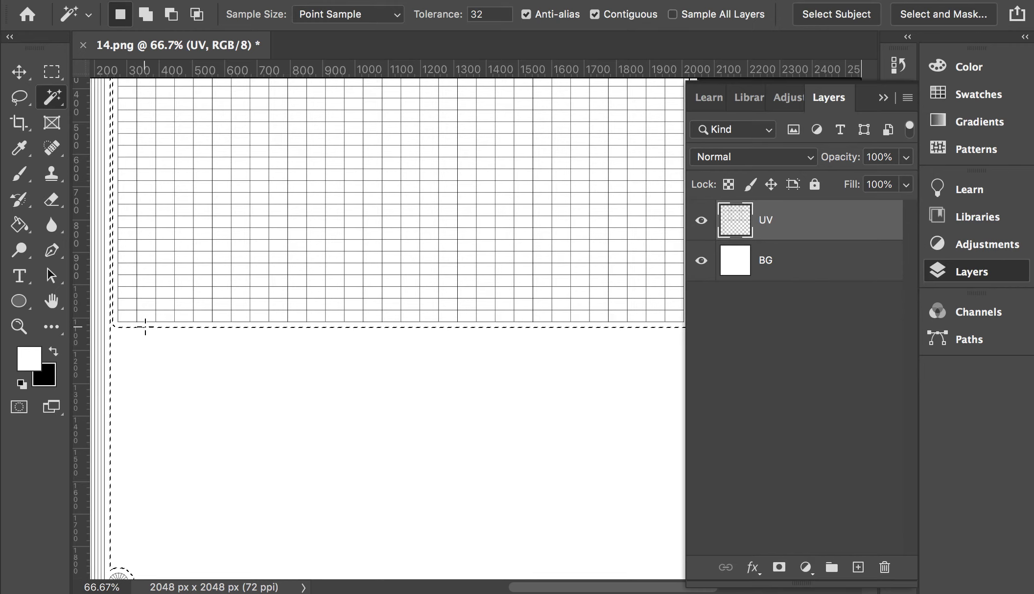
pyautogui.hotkey('ctrl', '-')
pyautogui.hotkey('ctrl', '-')
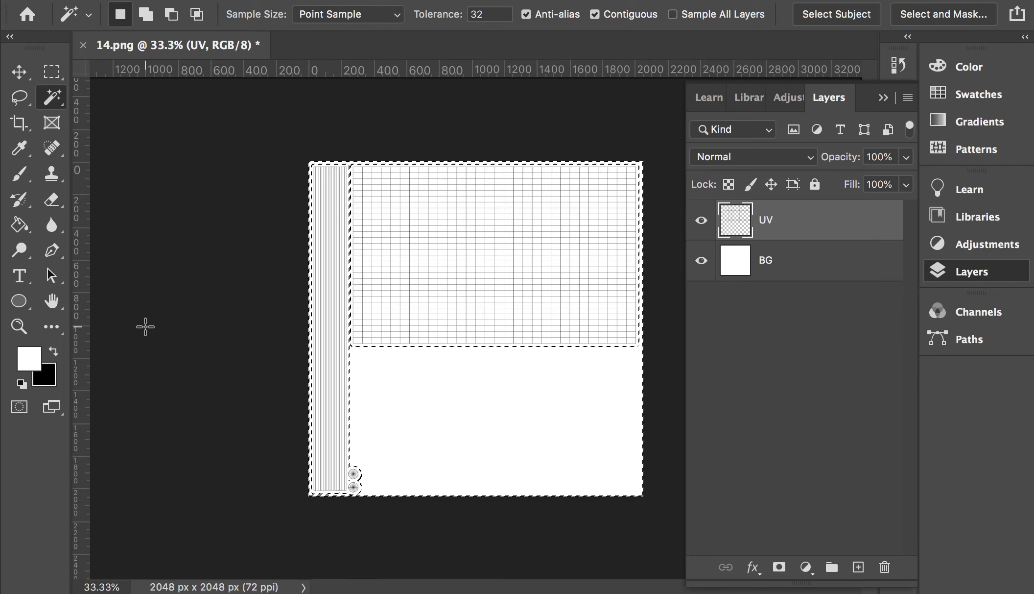
# Step: Add a new layer above UV, name it Mask and make it the active layer
pyautogui.click(858, 568)
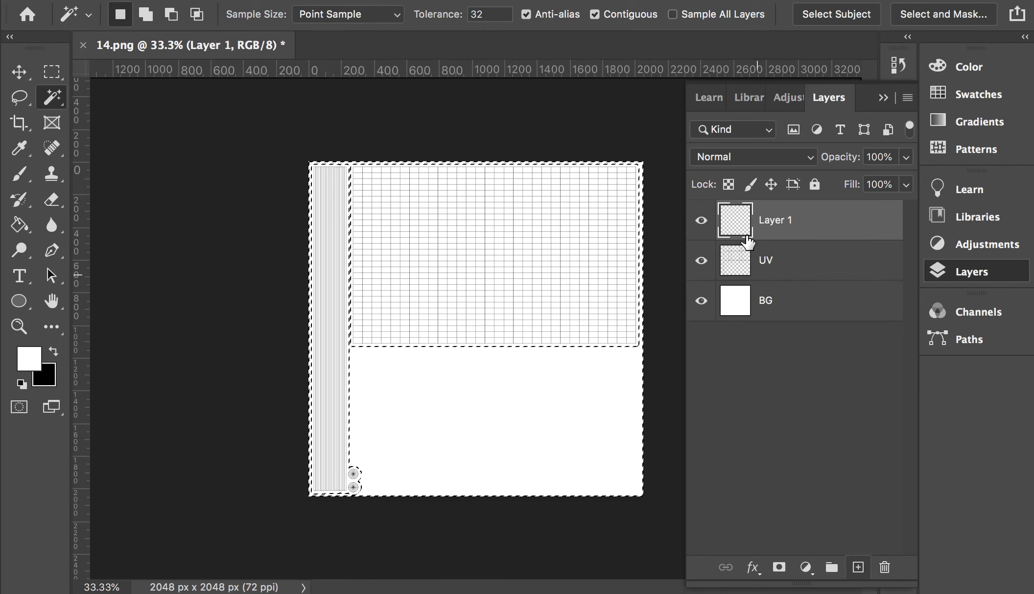
pyautogui.doubleClick(772, 221)
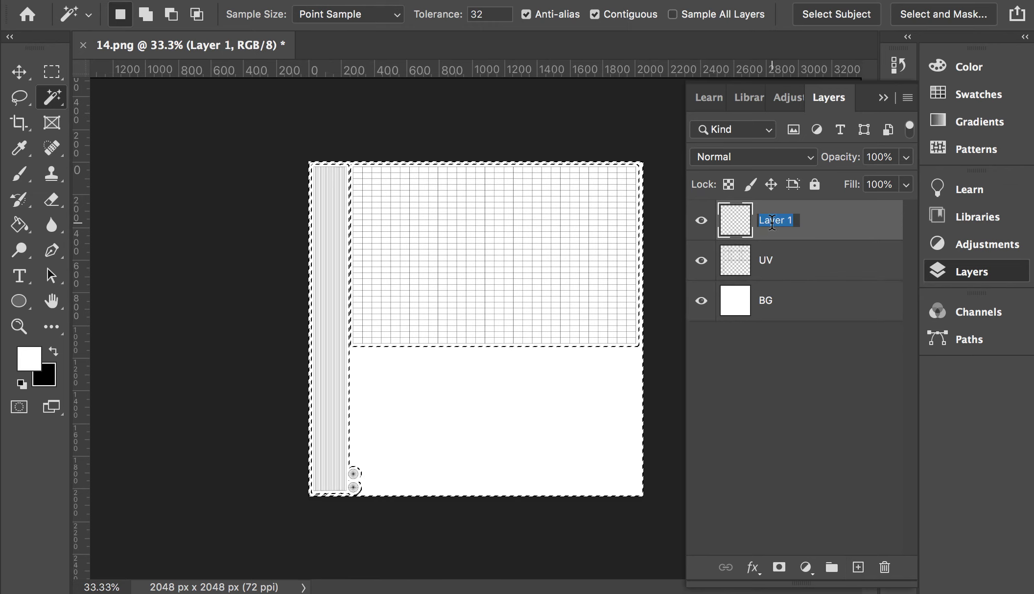
pyautogui.write('Mask')
pyautogui.click(793, 267)
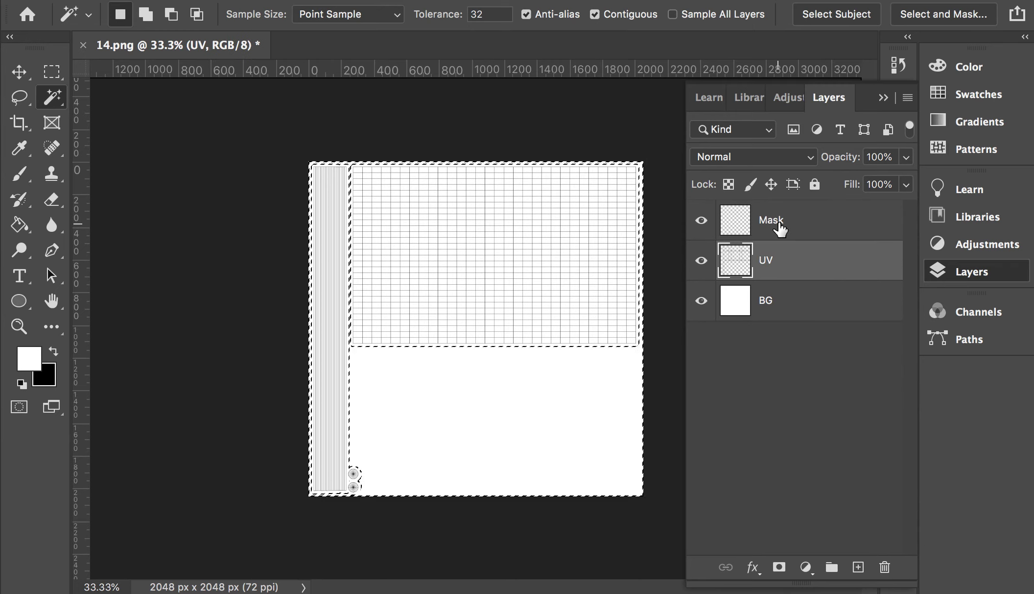
pyautogui.click(730, 221)
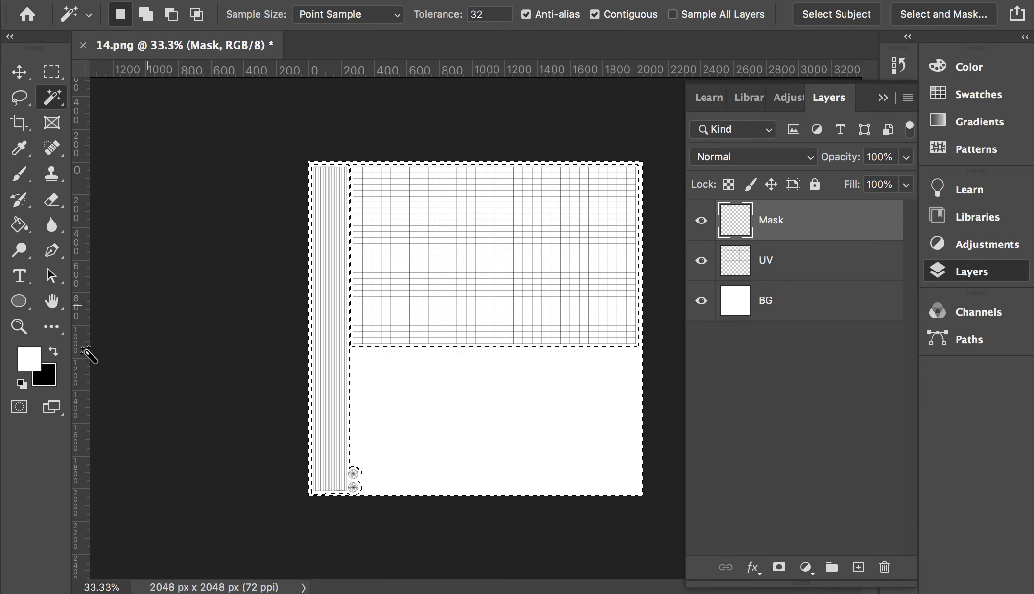
# Step: Set the foreground color to gray 7a7a7a, fill the selected area on the Mask layer with it and deselect
pyautogui.click(29, 358)
pyautogui.moveTo(554, 220); pyautogui.dragTo(418, 326)
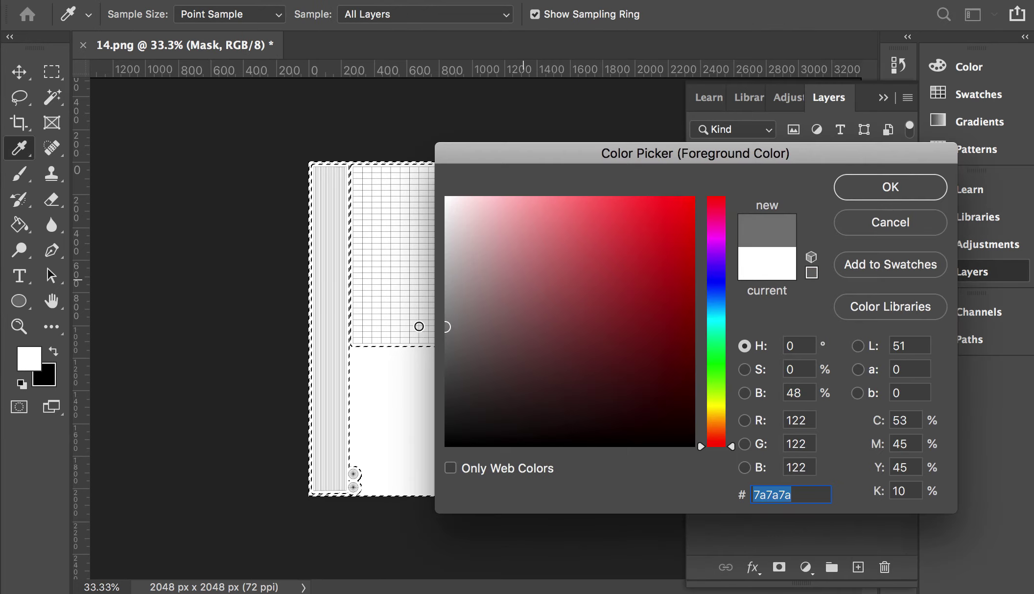
pyautogui.click(849, 197)
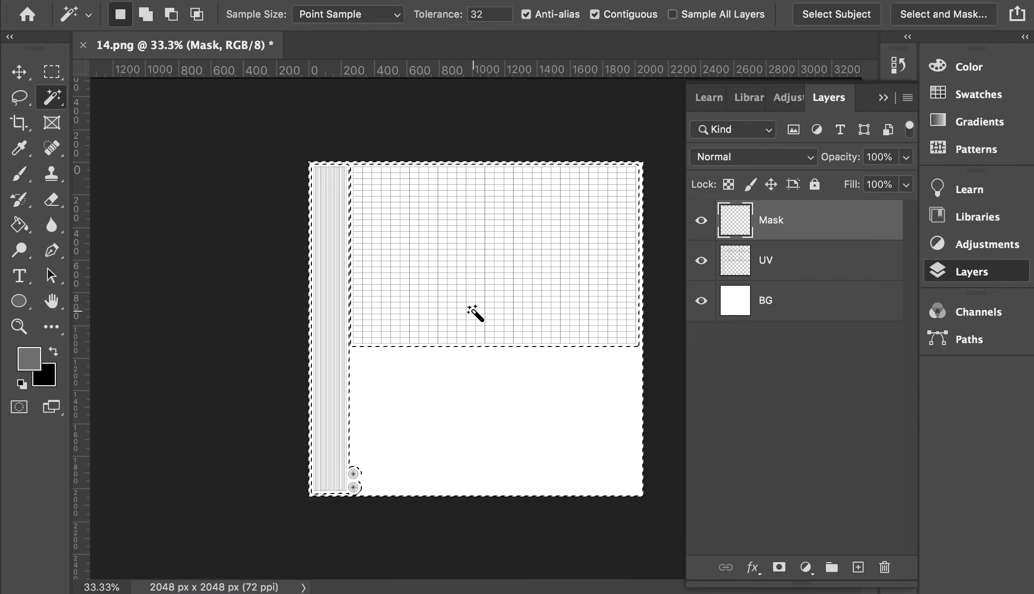
pyautogui.press('g')
pyautogui.click(428, 393)
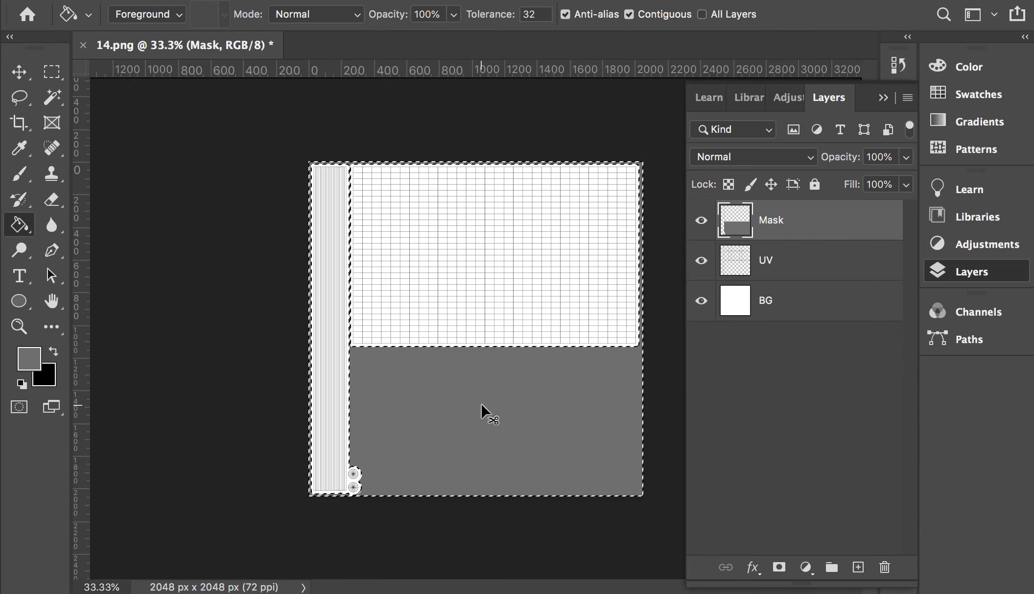
pyautogui.press('super+d')
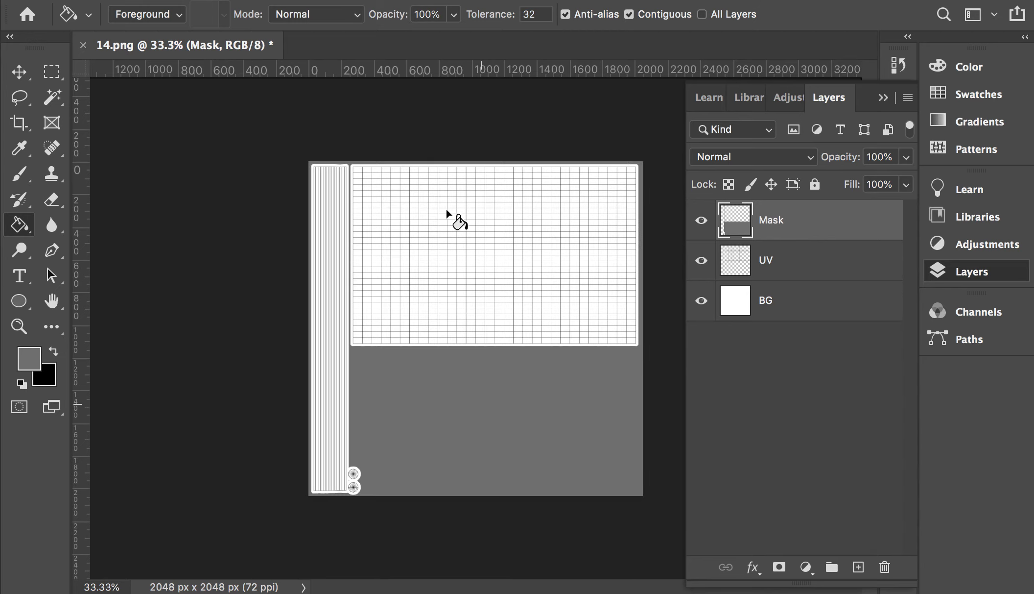
# Step: Review the selection commands and toggle the Mask layer's visibility to check which areas it covers
pyautogui.click(398, 0)
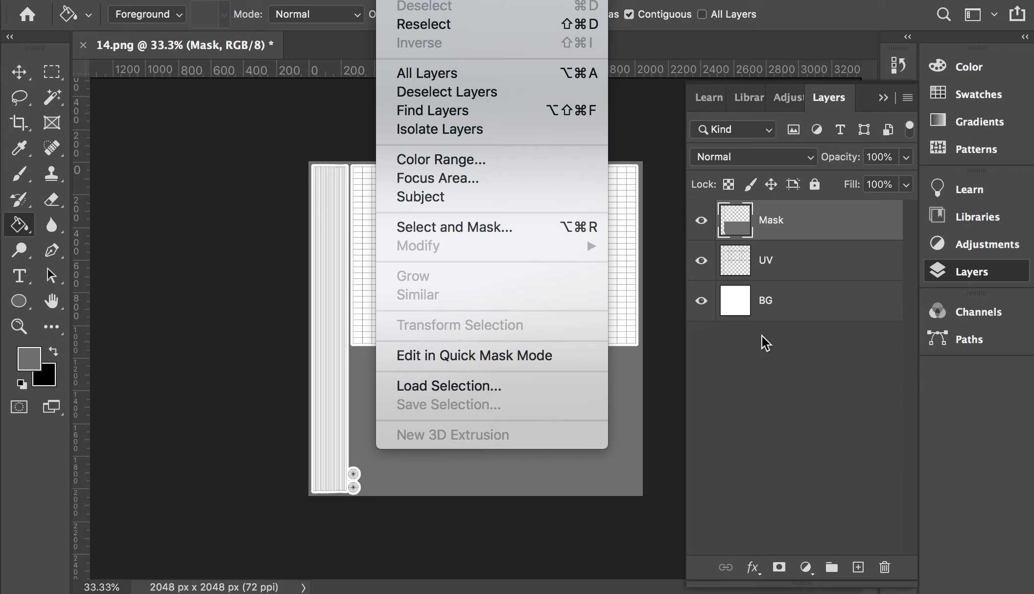
pyautogui.click(770, 245)
pyautogui.click(701, 221)
pyautogui.click(701, 220)
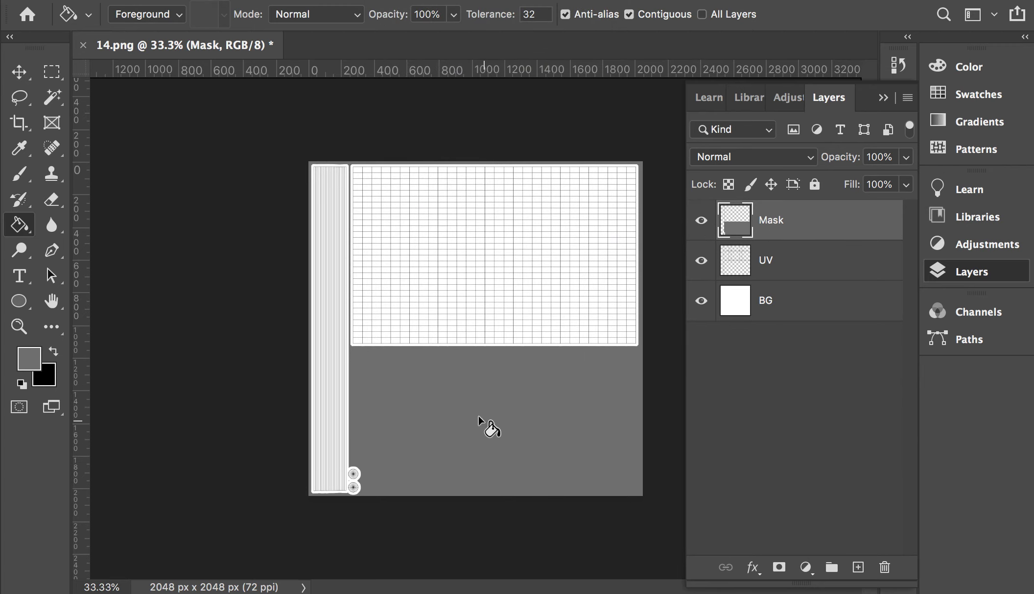
# Step: Select the Mask, UV and BG layers together and lock them completely
pyautogui.click(769, 298)
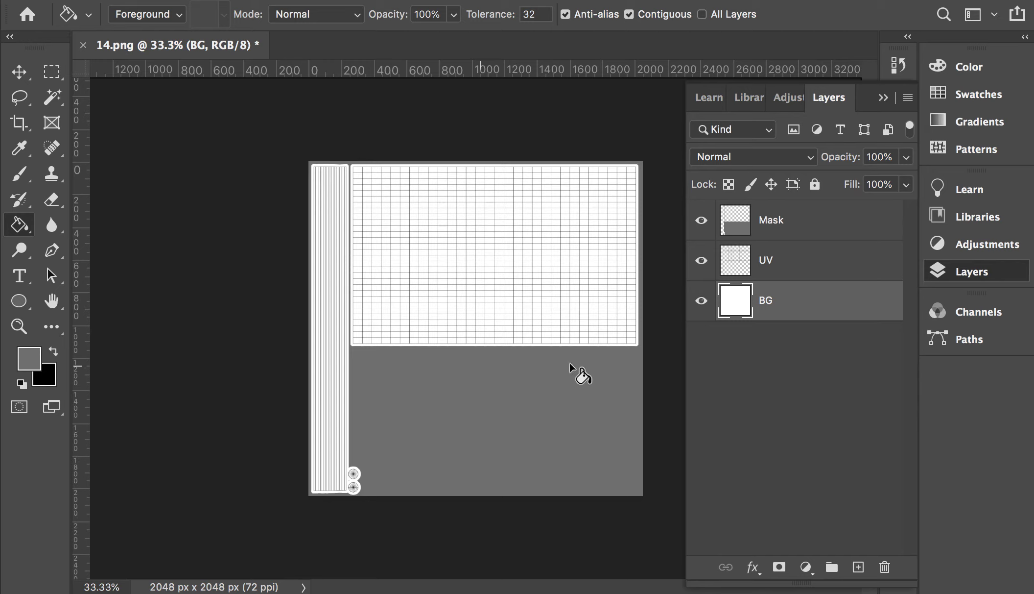
pyautogui.keyDown('shift'); pyautogui.click(777, 223); pyautogui.keyUp('shift')
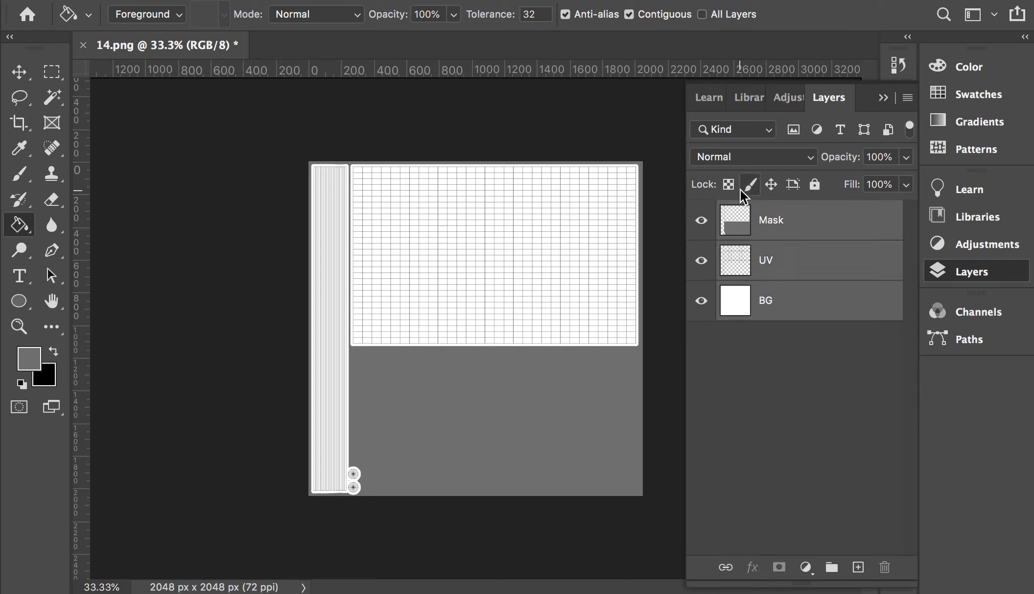
pyautogui.click(815, 185)
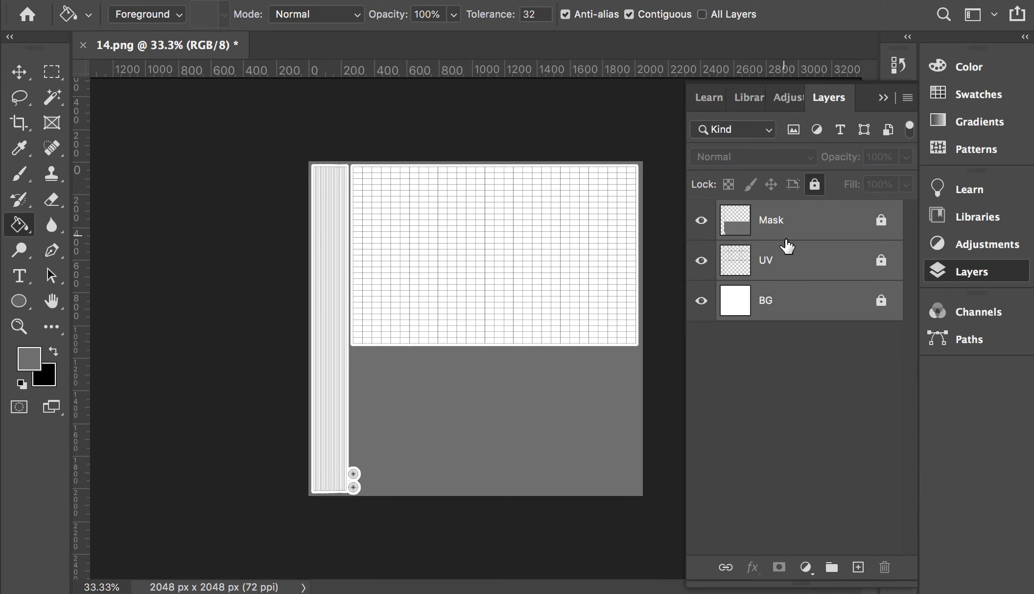
# Step: Make BG the active layer and place USA Flag.png from the Flag folder in Finder into the document above it
pyautogui.click(780, 315)
pyautogui.press('super+Tab')
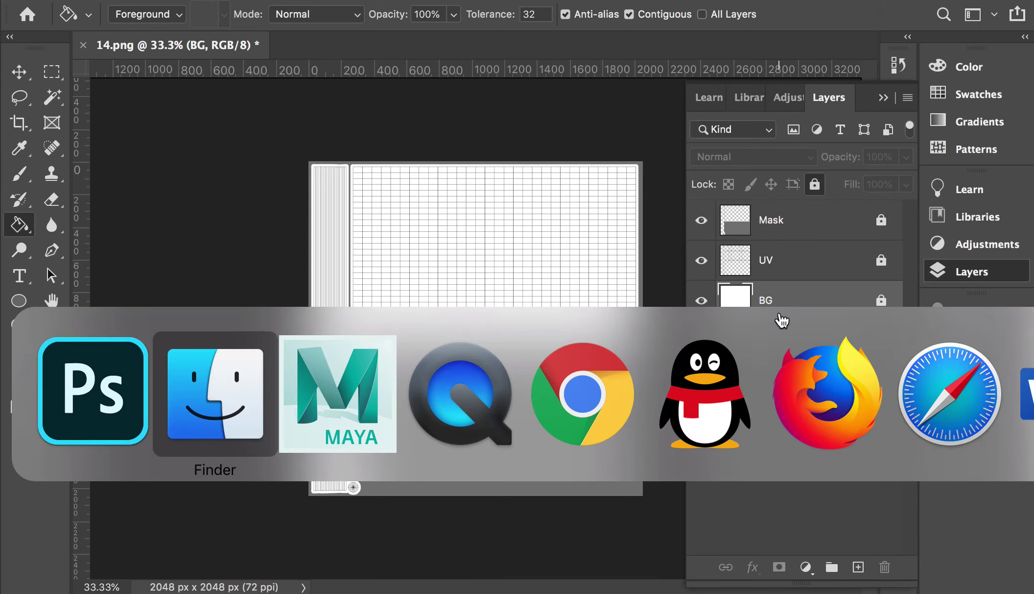
pyautogui.click(299, 257)
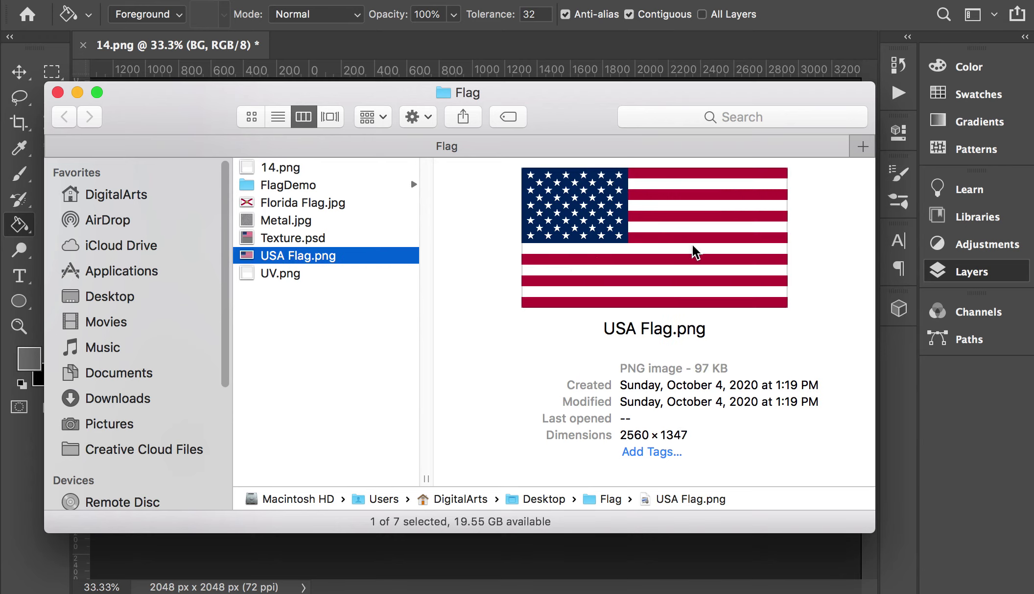
pyautogui.click(281, 204)
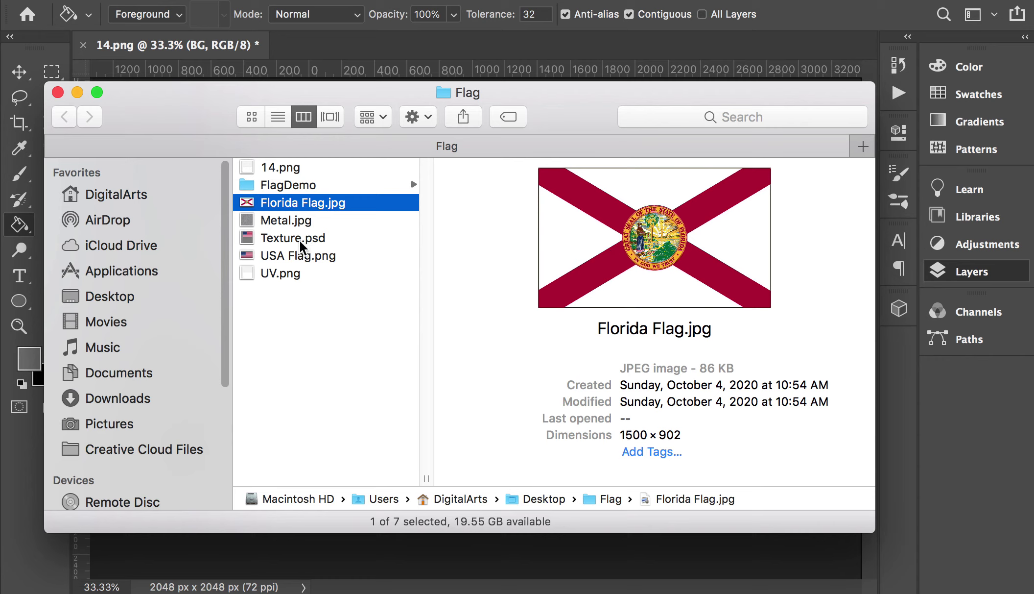
pyautogui.click(286, 259)
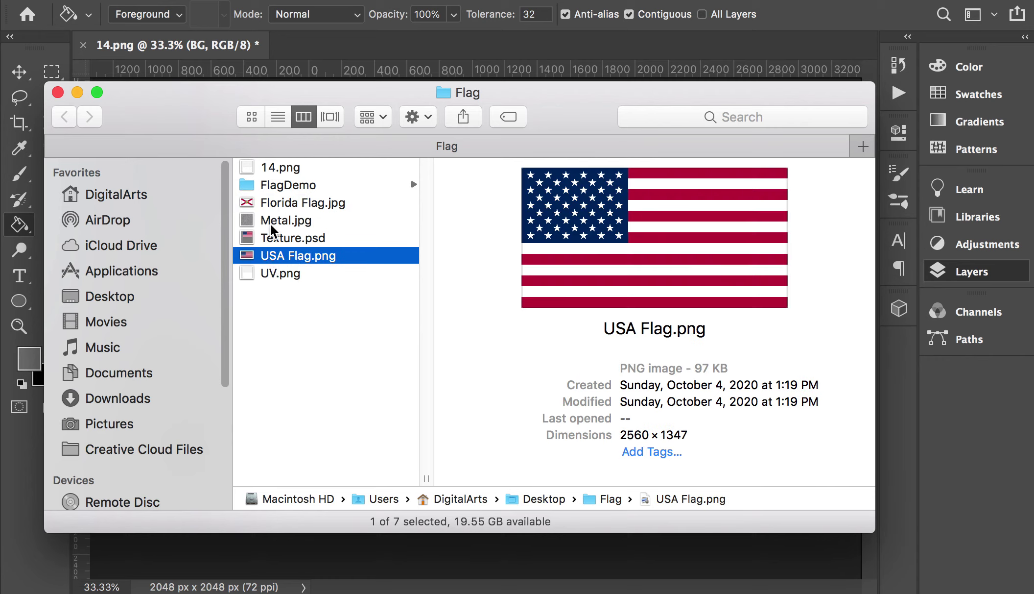
pyautogui.moveTo(272, 258); pyautogui.dragTo(328, 557)
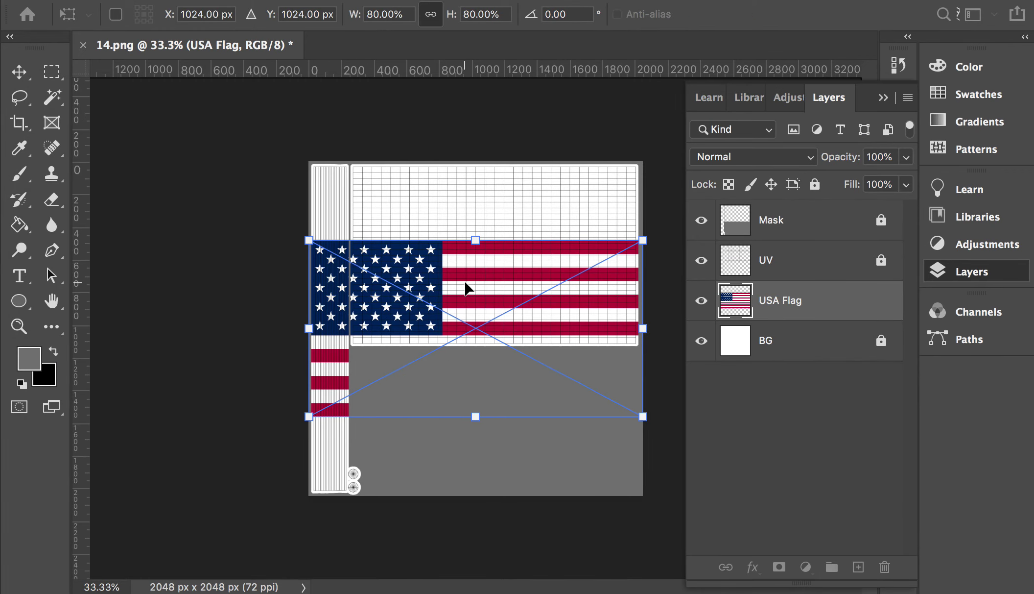
# Step: Scale the placed USA flag down proportionally to about 61% and commit the placement
pyautogui.press('super+plus')
pyautogui.moveTo(224, 457); pyautogui.dragTo(342, 395)
pyautogui.moveTo(425, 272)
pyautogui.mouseDown()
pyautogui.moveTo(392, 230)
pyautogui.moveTo(359, 215)
pyautogui.moveTo(265, 317)
pyautogui.moveTo(374, 295)
pyautogui.mouseUp()
pyautogui.press('super+plus')
pyautogui.press('Return')
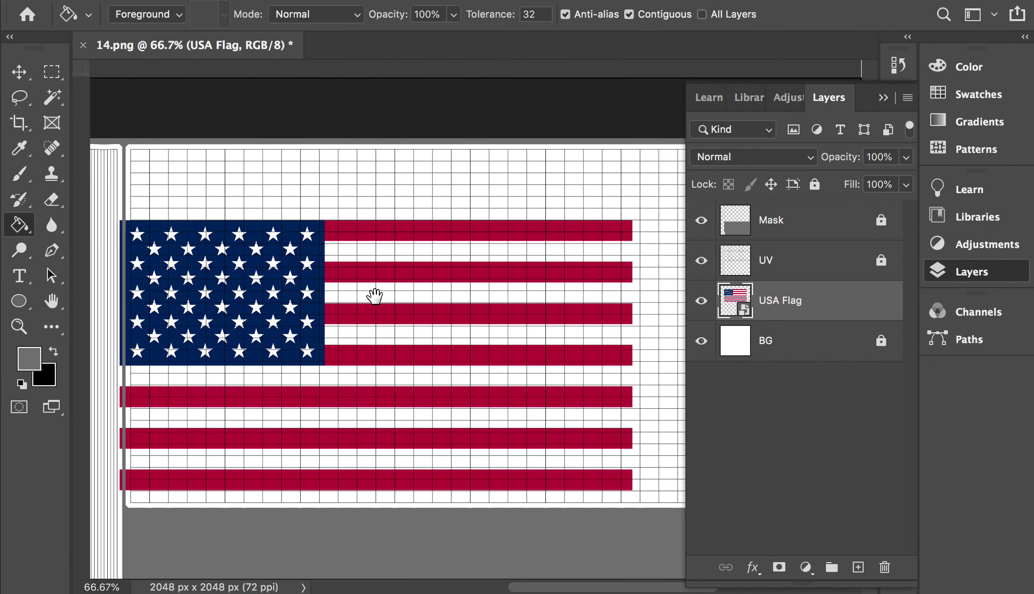
# Step: Move the USA Flag layer so its upper-left corner lines up with the upper-left corner of the flag's UV area
pyautogui.press('v')
pyautogui.moveTo(272, 338)
pyautogui.mouseDown()
pyautogui.moveTo(288, 321)
pyautogui.moveTo(283, 261)
pyautogui.mouseUp()
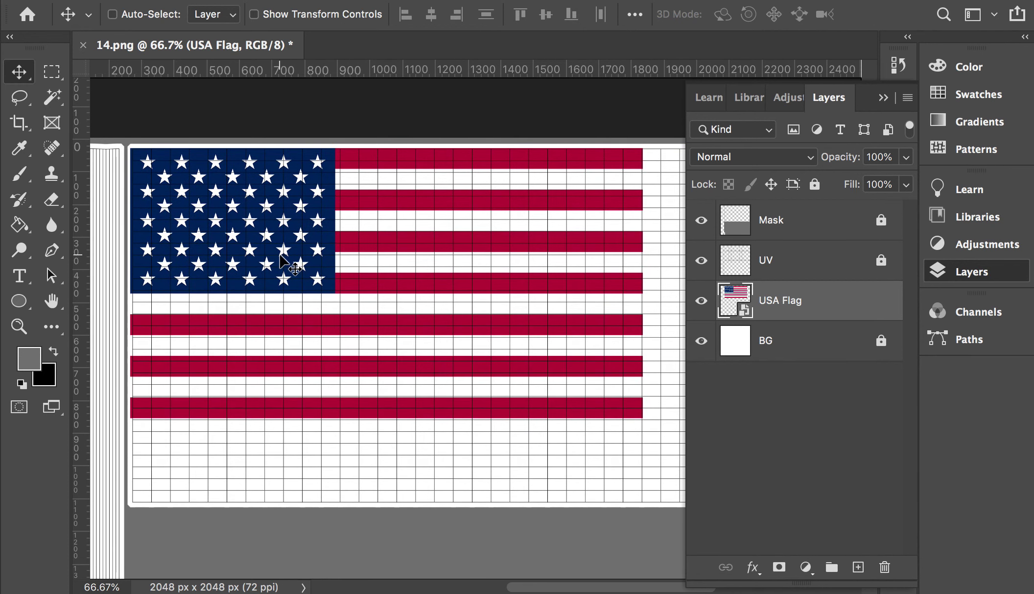
pyautogui.press('Up')
pyautogui.press('Up')
pyautogui.press('Up')
pyautogui.press('Up')
pyautogui.press('Up')
pyautogui.press('Up')
pyautogui.press('Up')
pyautogui.press('Up')
pyautogui.press('Up')
pyautogui.press('Left')
pyautogui.press('Left')
pyautogui.press('Left')
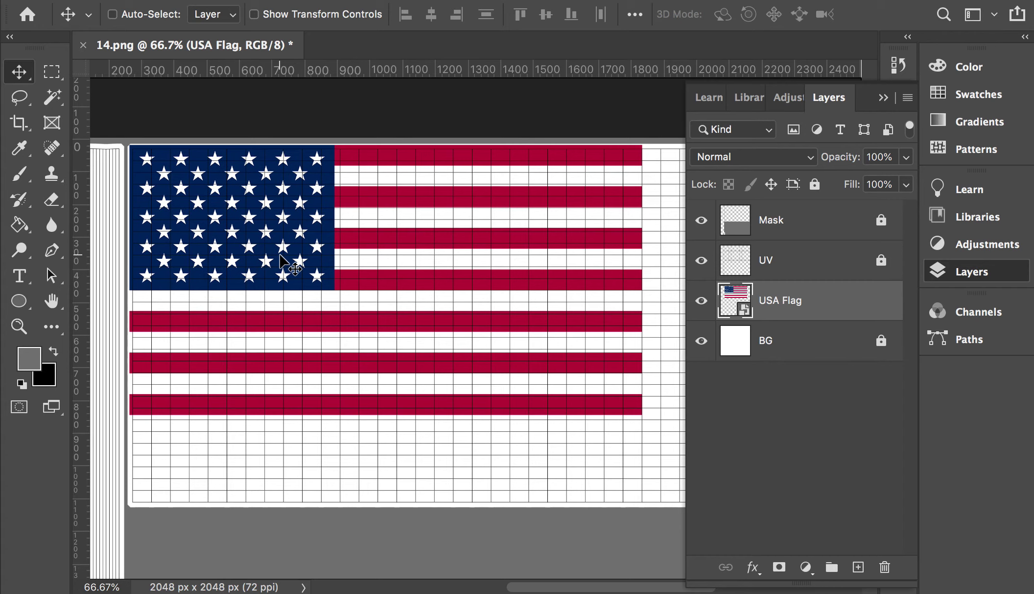
# Step: Stretch the USA Flag layer non-proportionally to about 68% width and 82% height to fill the flag's UV area
pyautogui.press('super')
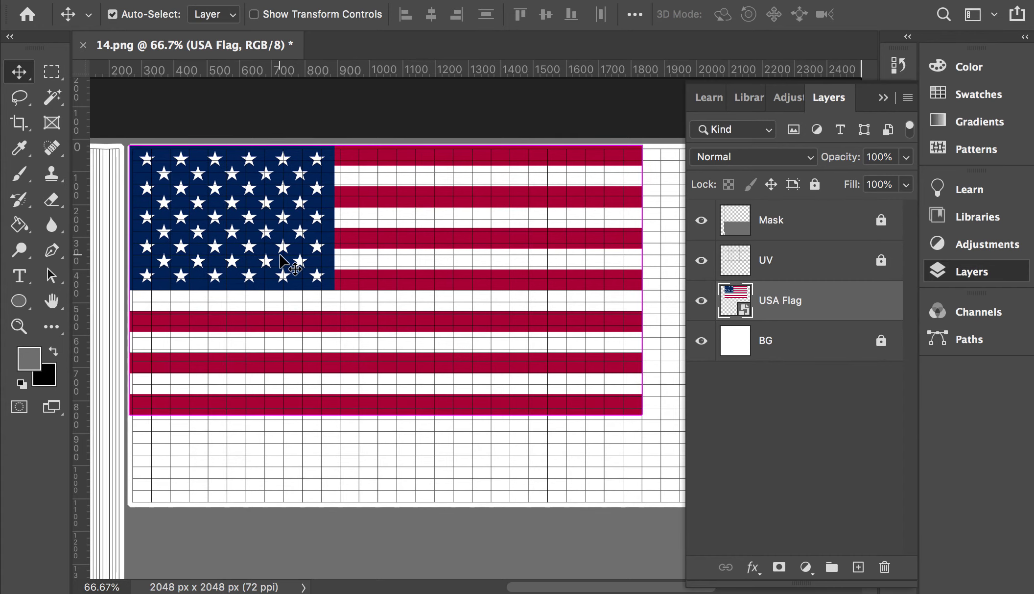
pyautogui.press('super+t')
pyautogui.click(196, 0)
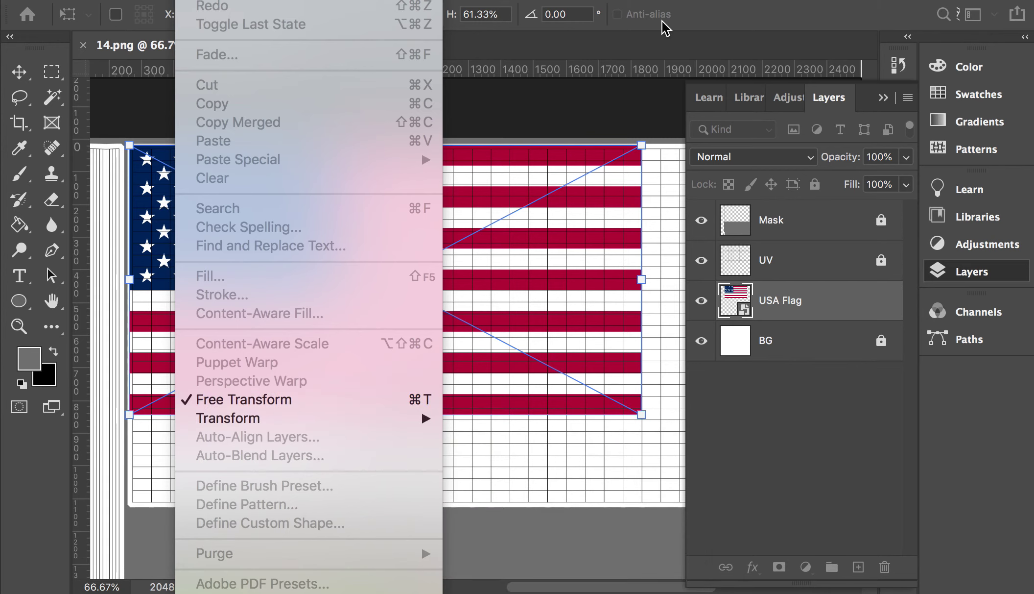
pyautogui.click(668, 413)
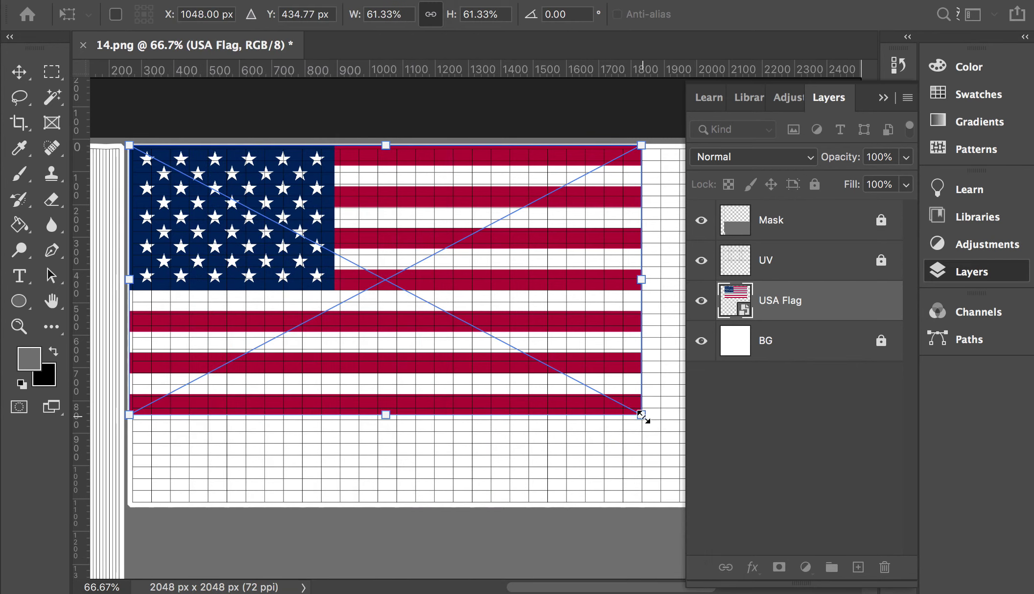
pyautogui.moveTo(643, 416); pyautogui.dragTo(668, 508)
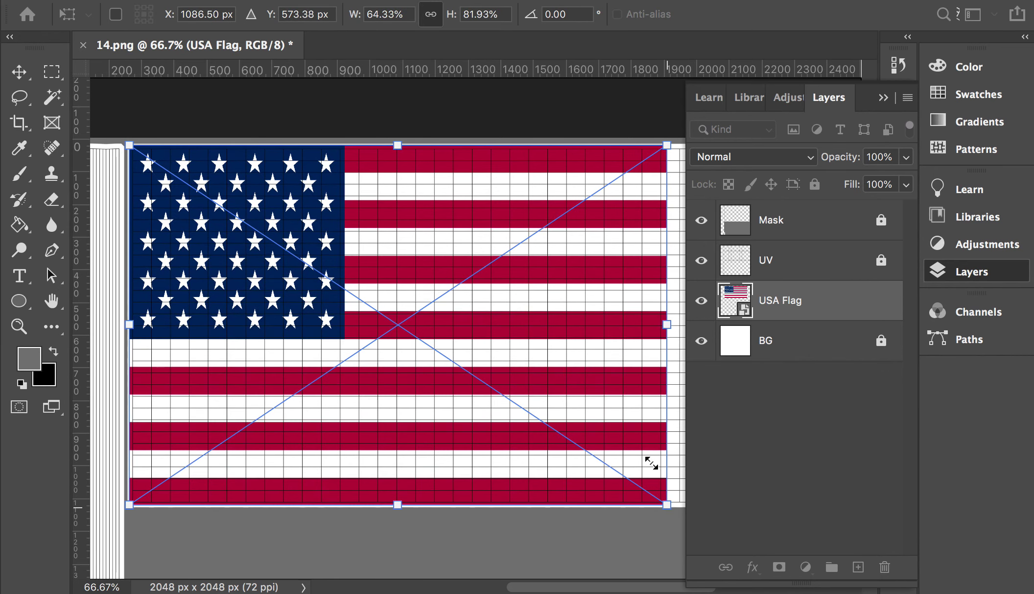
pyautogui.moveTo(598, 351); pyautogui.dragTo(511, 351)
pyautogui.moveTo(580, 325); pyautogui.dragTo(619, 328)
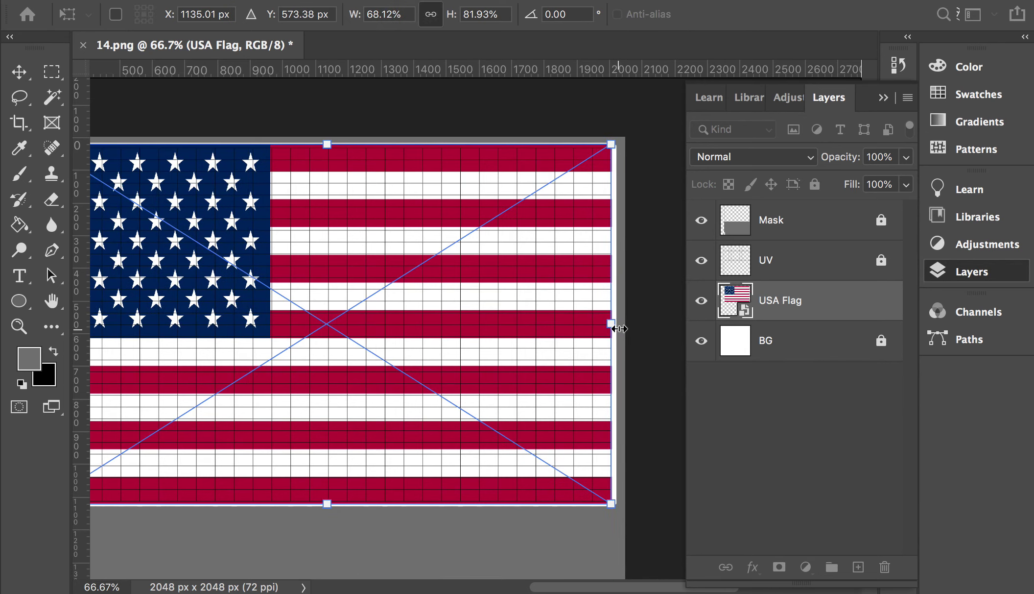
pyautogui.press('Return')
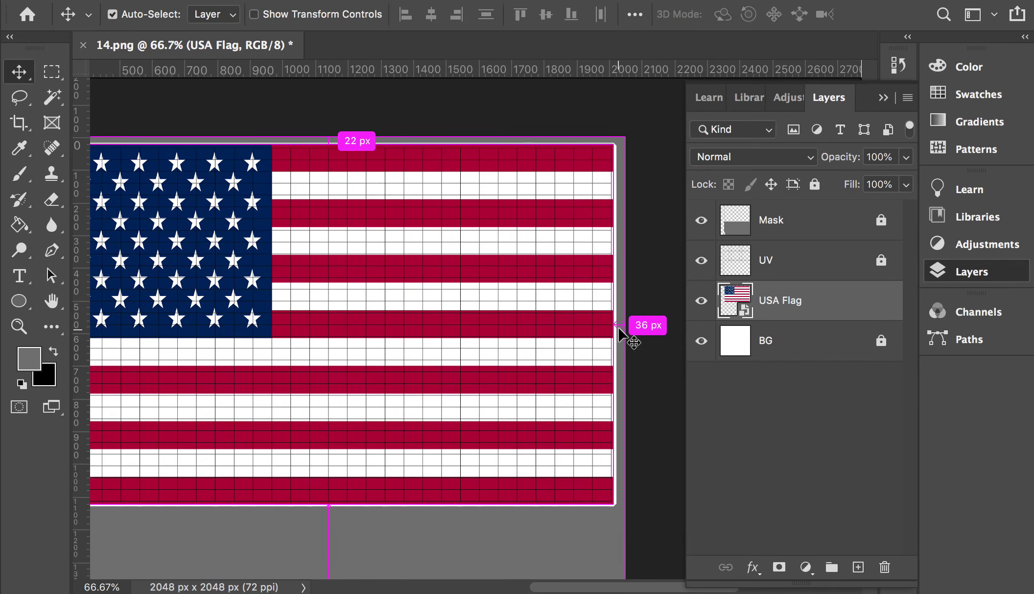
# Step: Place Metal.jpg from the Flag folder in Finder above the USA Flag layer and align it to the canvas's upper-left corner
pyautogui.press('super+minus')
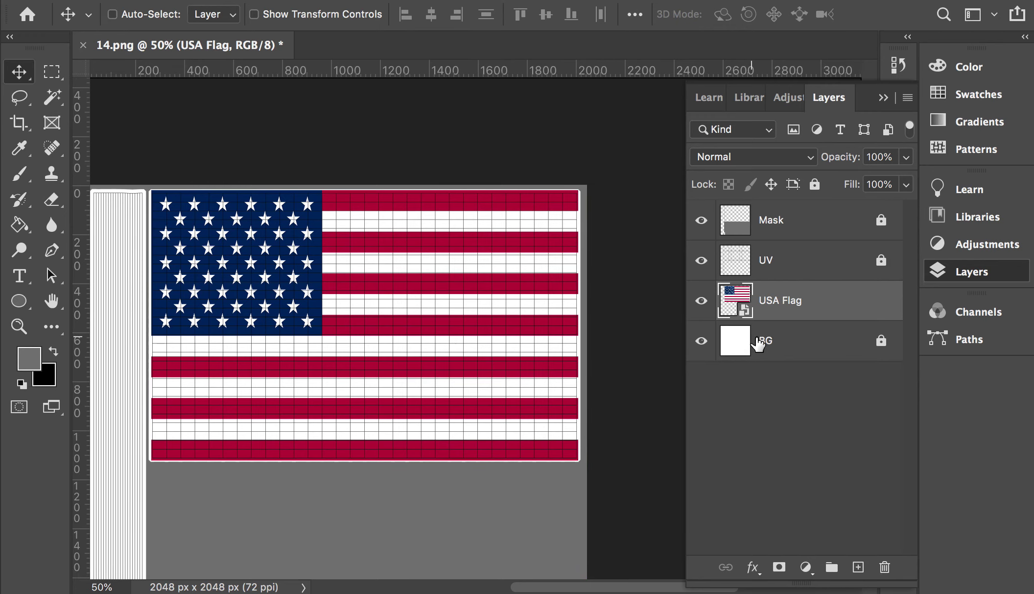
pyautogui.press('super+Tab')
pyautogui.click(284, 220)
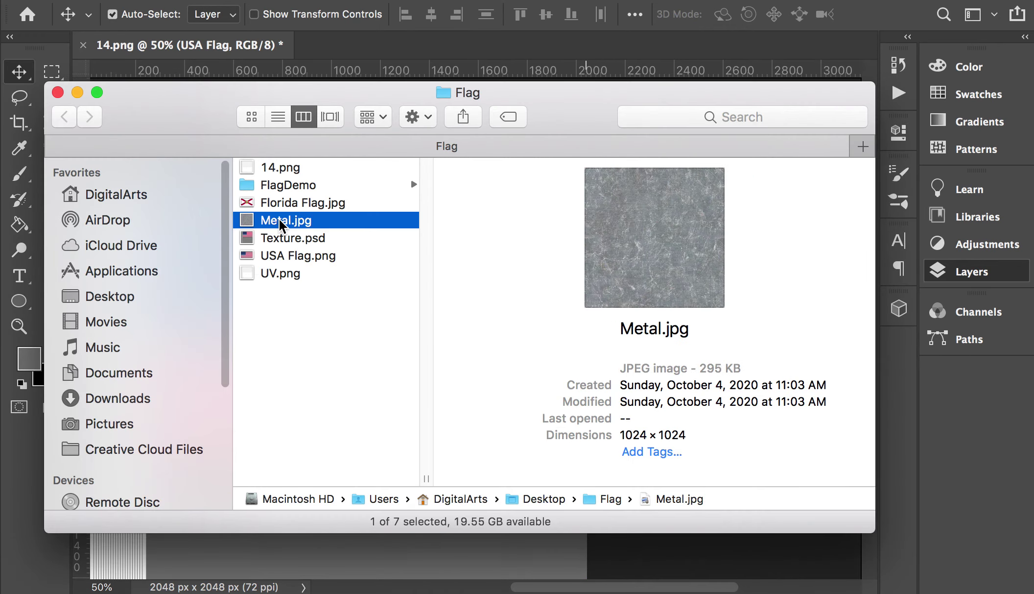
pyautogui.moveTo(284, 220); pyautogui.dragTo(374, 566)
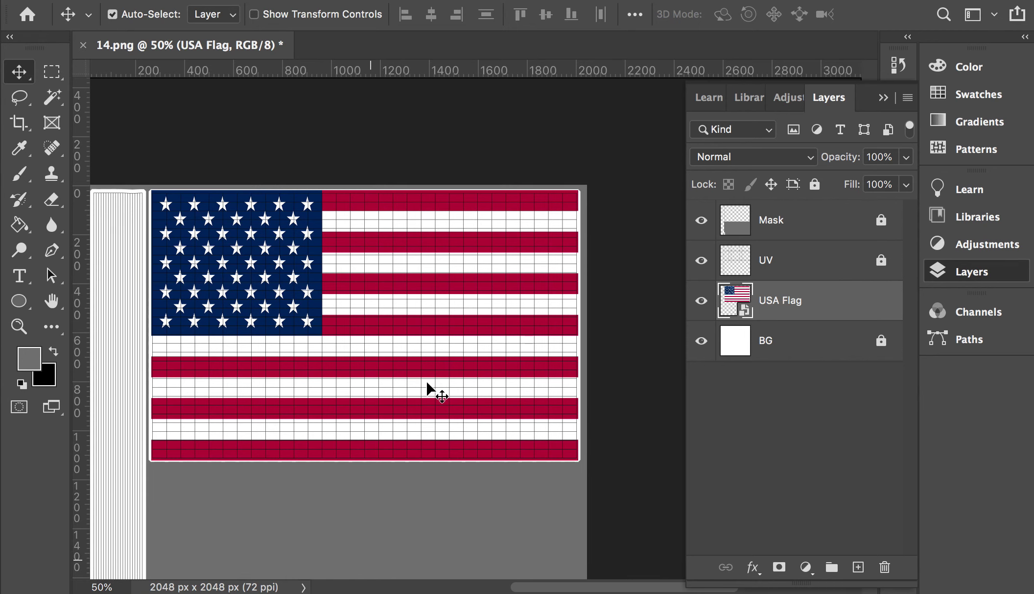
pyautogui.press('Return')
pyautogui.moveTo(310, 358); pyautogui.dragTo(424, 336)
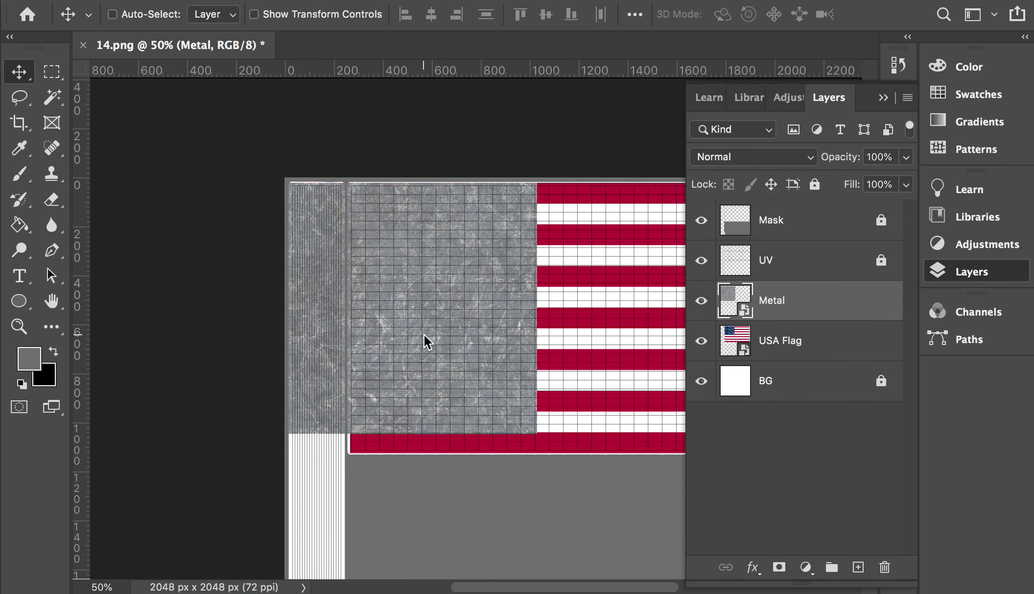
# Step: Duplicate the Metal layer directly below the original to cover the rest of the pole strip and nudge the copy to close the seam
pyautogui.press('super+minus')
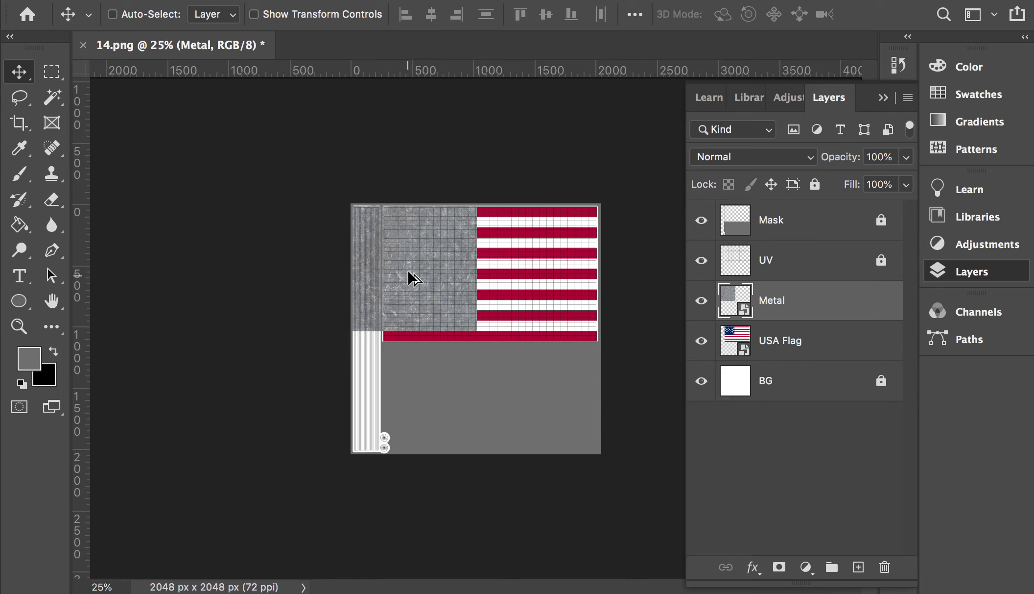
pyautogui.moveTo(402, 269); pyautogui.dragTo(443, 396)
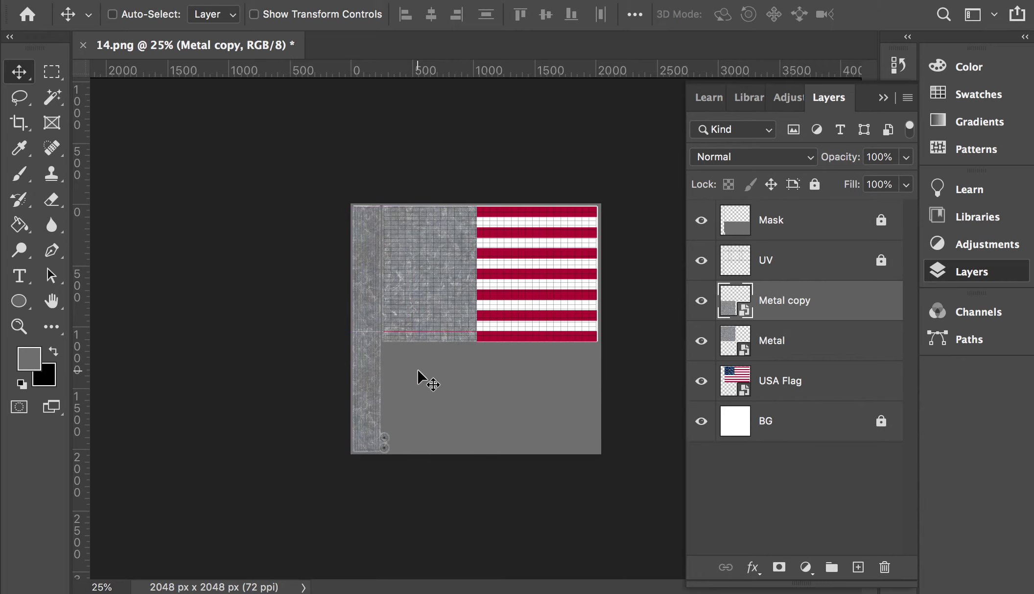
pyautogui.hotkey('ctrl', '+')
pyautogui.hotkey('ctrl', '+')
pyautogui.hotkey('ctrl', '+')
pyautogui.hotkey('ctrl', '+')
pyautogui.hotkey('ctrl', '+')
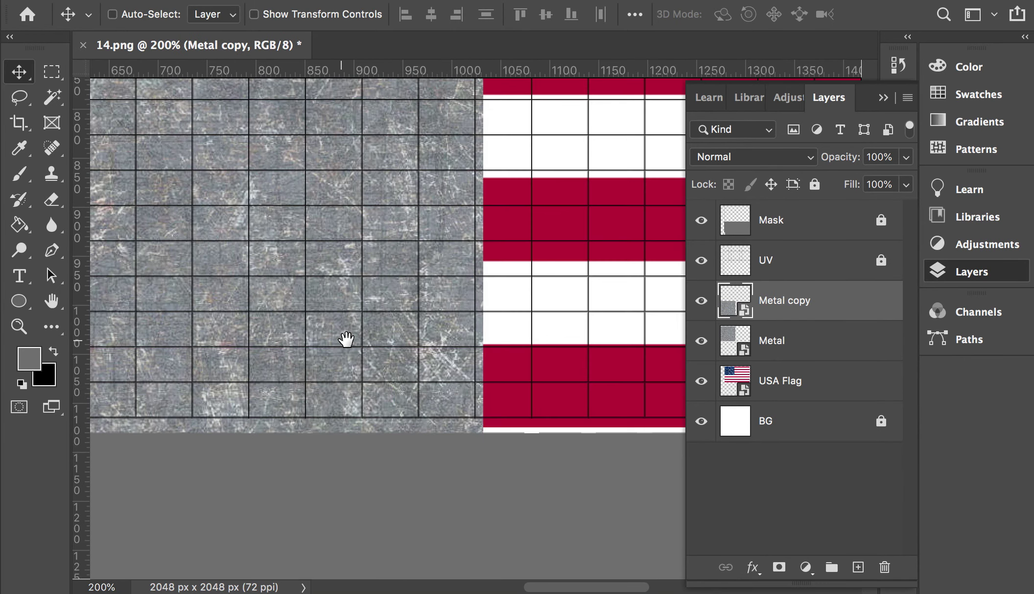
pyautogui.hscroll(-5, 317, 346)
pyautogui.hscroll(-10, 317, 346)
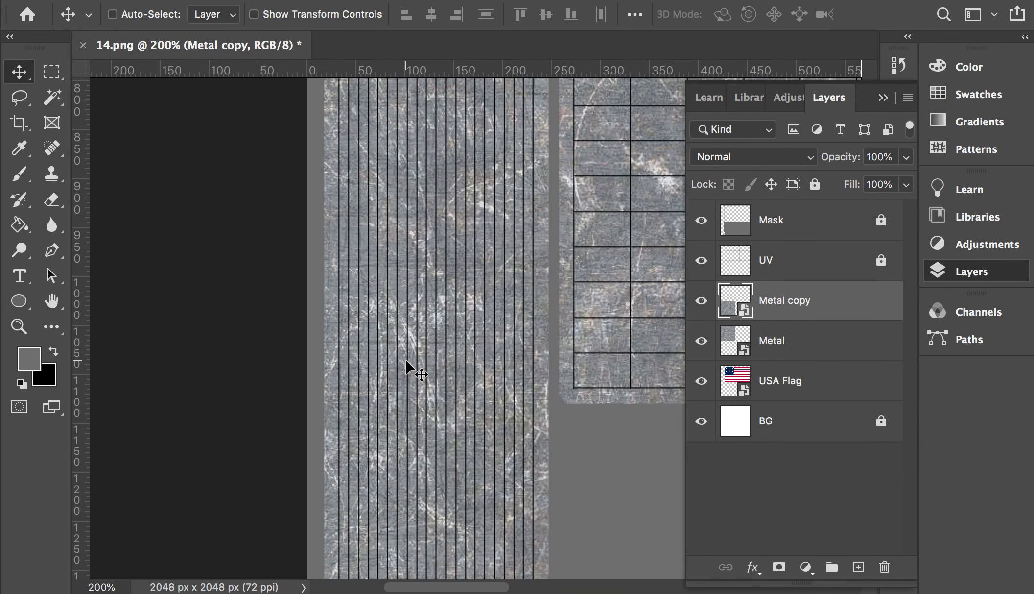
pyautogui.press('Down')
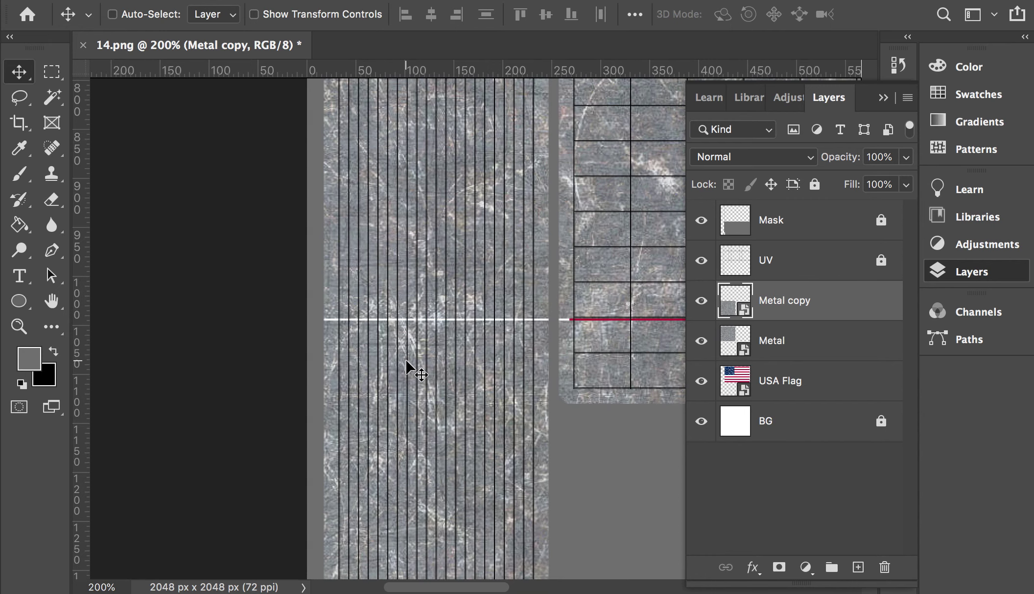
pyautogui.press('Up')
pyautogui.press('Up')
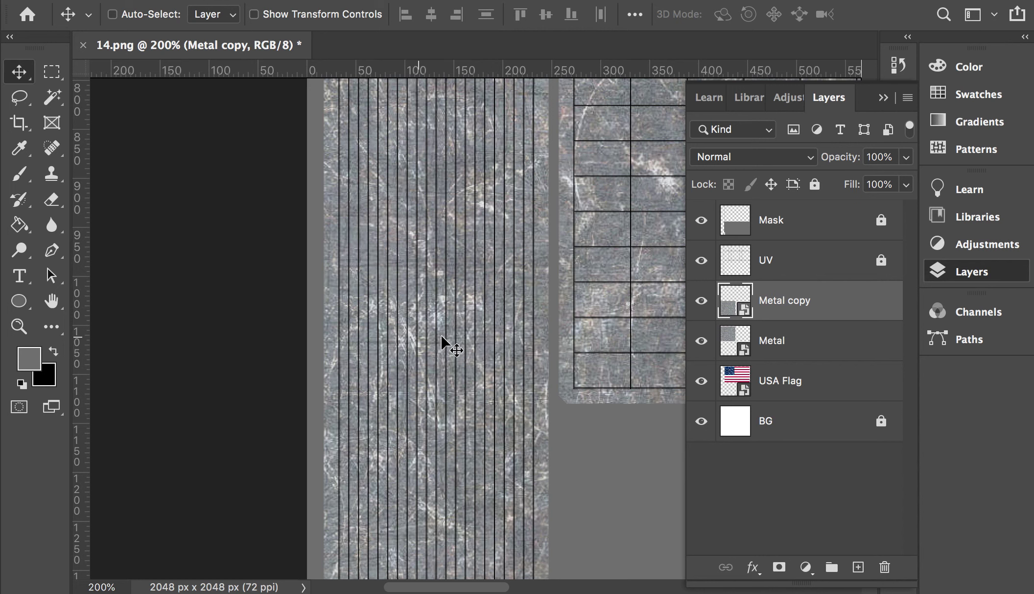
# Step: Rasterize the Metal and Metal copy layers, merge them into one layer and toggle its visibility to check coverage
pyautogui.press('super+minus')
pyautogui.press('super+equal')
pyautogui.press('super')
pyautogui.press('super+minus')
pyautogui.press('super+minus')
pyautogui.press('super+minus')
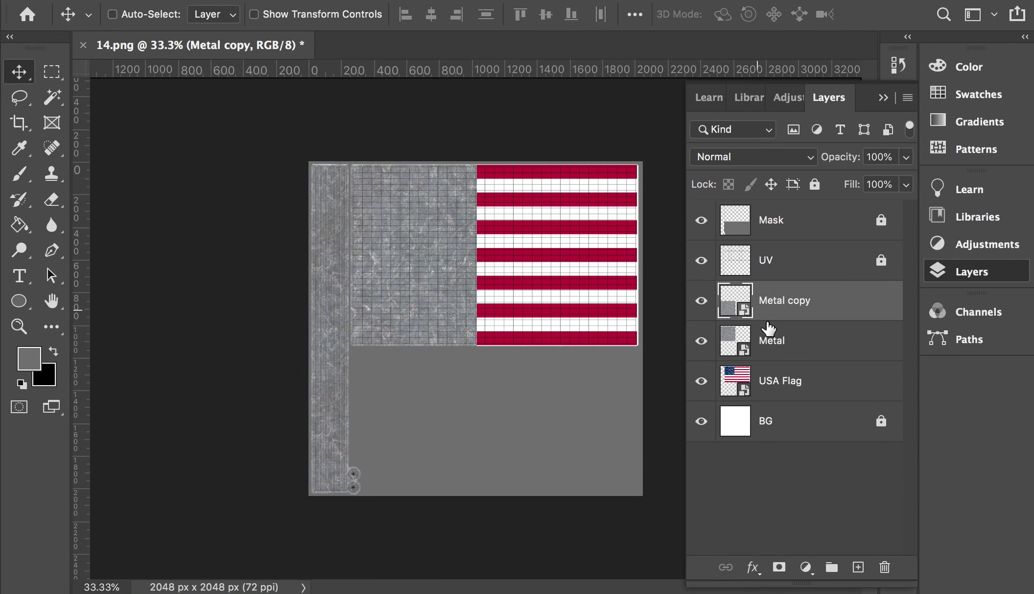
pyautogui.press('super')
pyautogui.keyDown('super'); pyautogui.click(785, 344); pyautogui.keyUp('super')
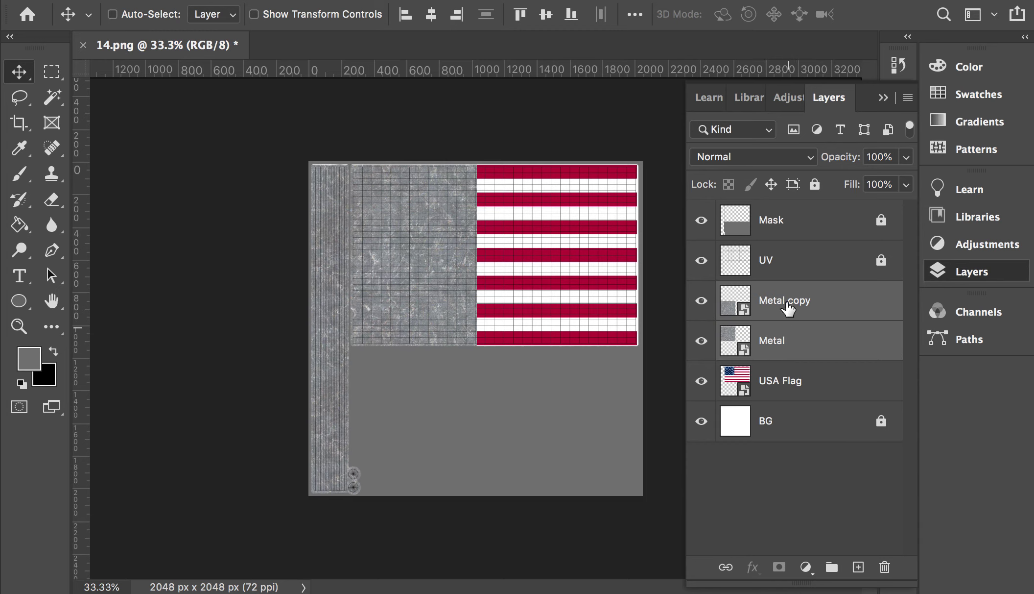
pyautogui.rightClick(783, 300)
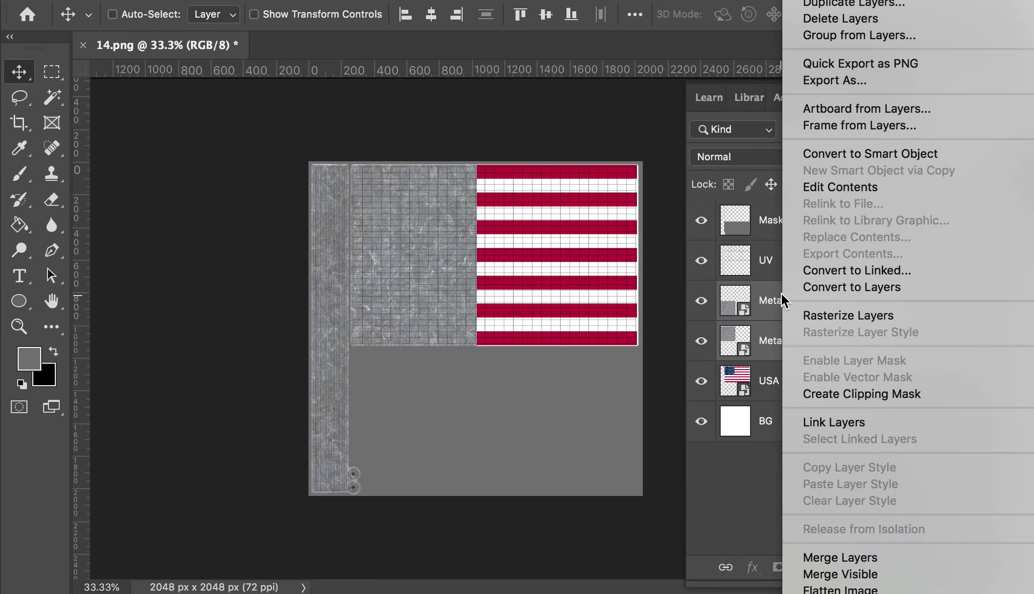
pyautogui.click(862, 316)
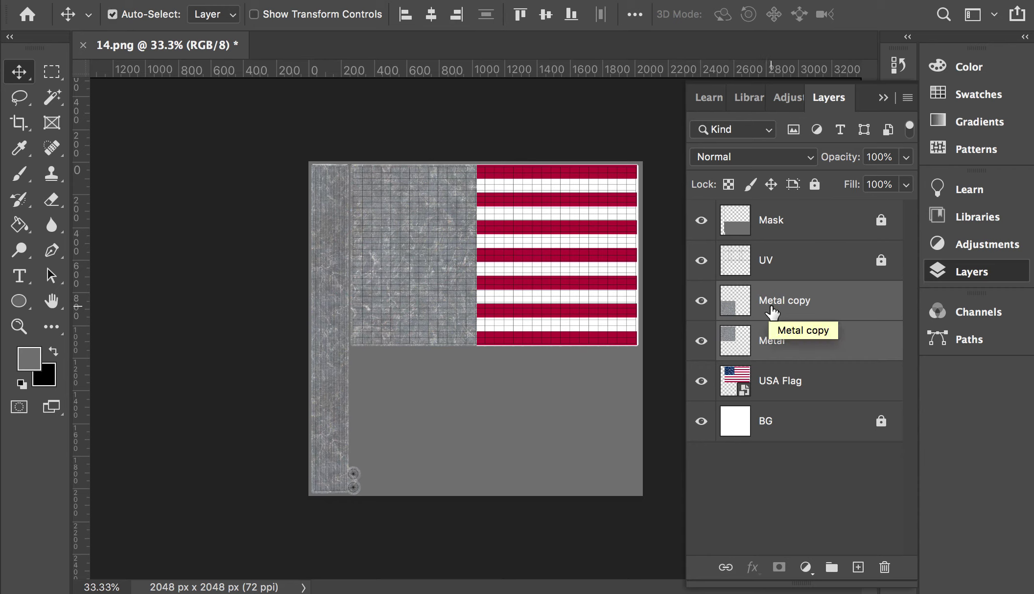
pyautogui.press('super+e')
pyautogui.click(703, 303)
pyautogui.click(708, 306)
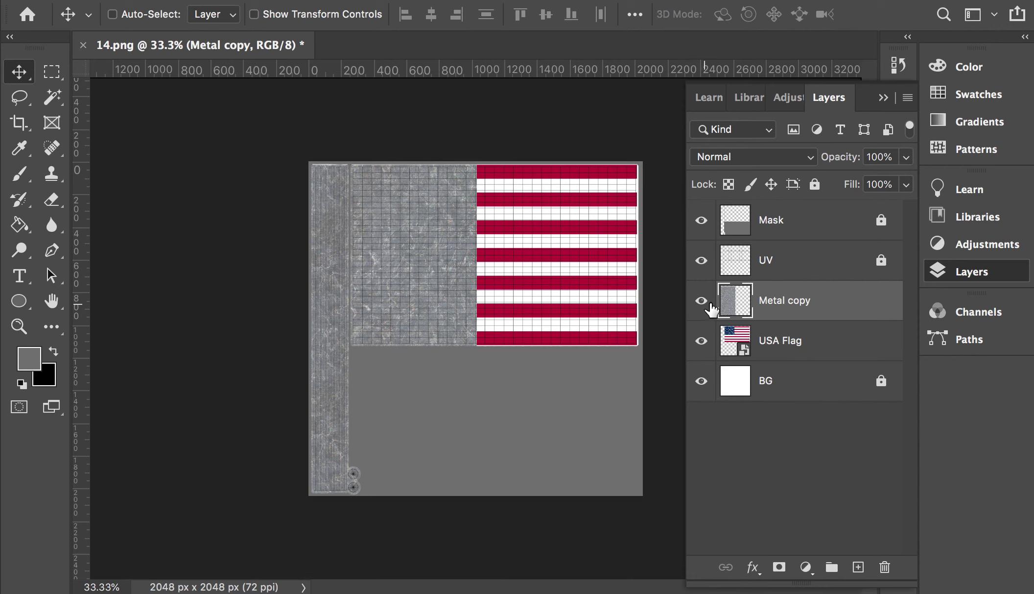
# Step: Delete the part of the merged metal layer that covers the flag using a rectangular selection, and deselect
pyautogui.press('m')
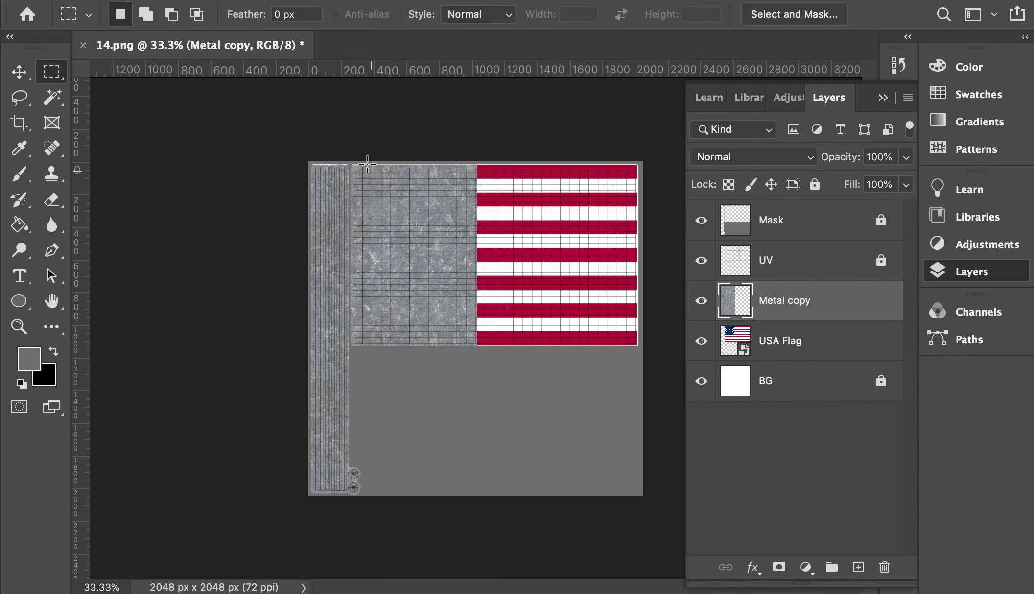
pyautogui.moveTo(351, 164); pyautogui.dragTo(666, 396)
pyautogui.press('super+plus')
pyautogui.press('super+plus')
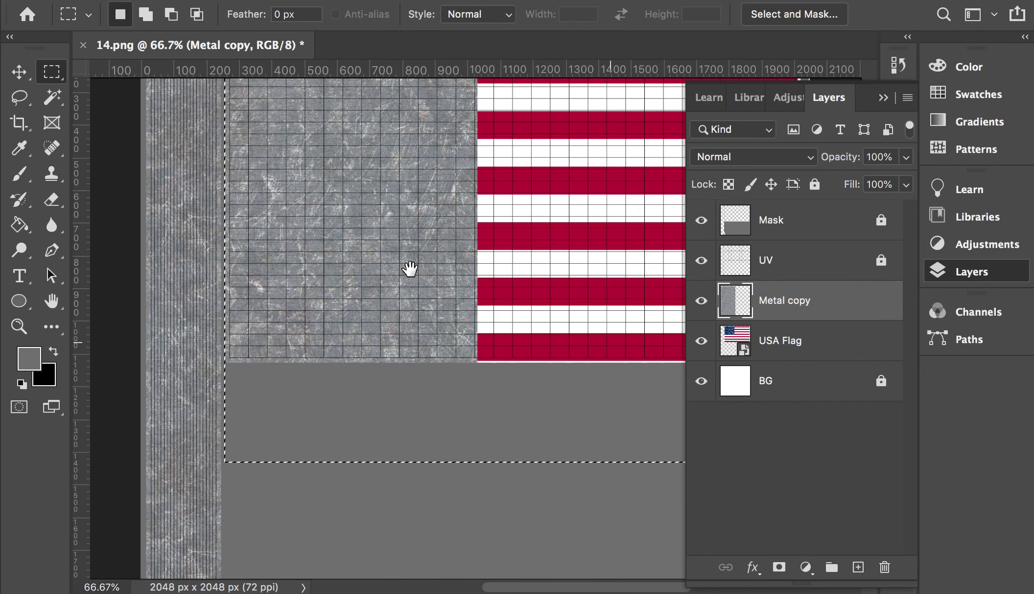
pyautogui.moveTo(410, 269); pyautogui.dragTo(424, 328)
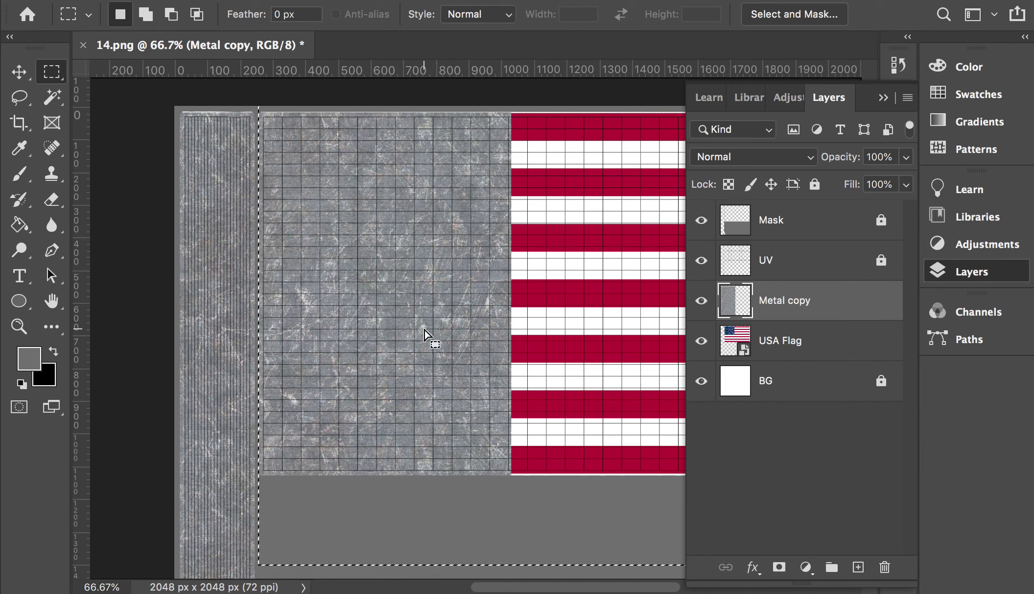
pyautogui.press('BackSpace')
pyautogui.press('super+d')
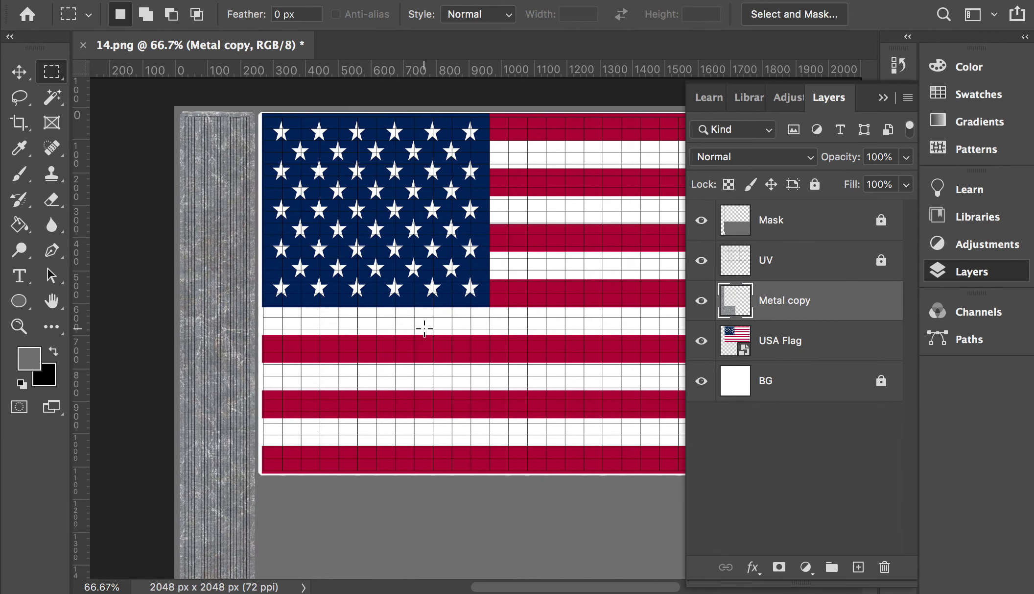
# Step: Hide the UV layer and save the layered document in Photoshop format as TextureFlag.psd in the Flag folder
pyautogui.press('super+minus')
pyautogui.press('super+minus')
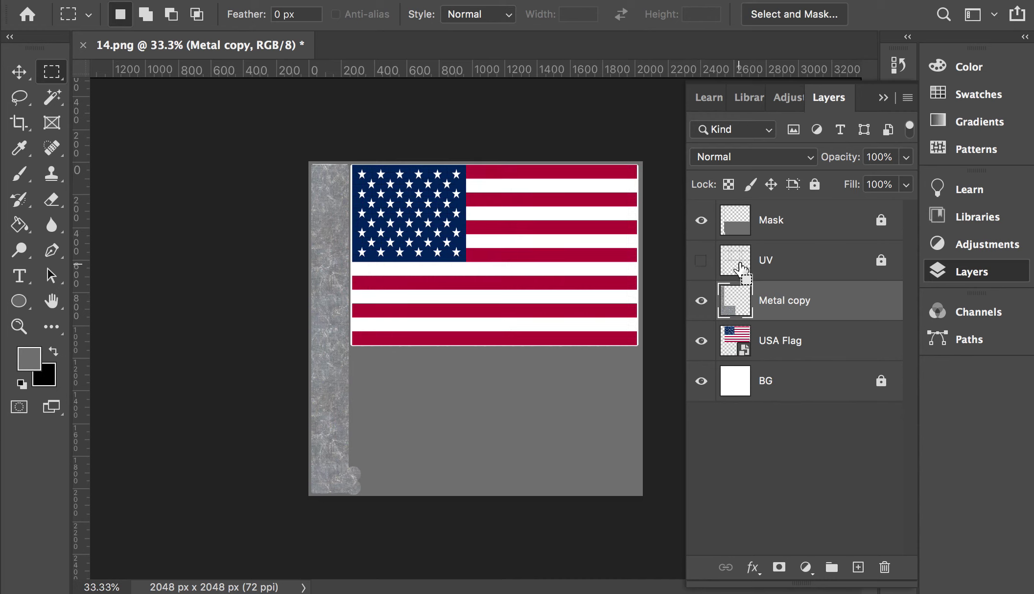
pyautogui.press('super+shift+s')
pyautogui.write('Textur')
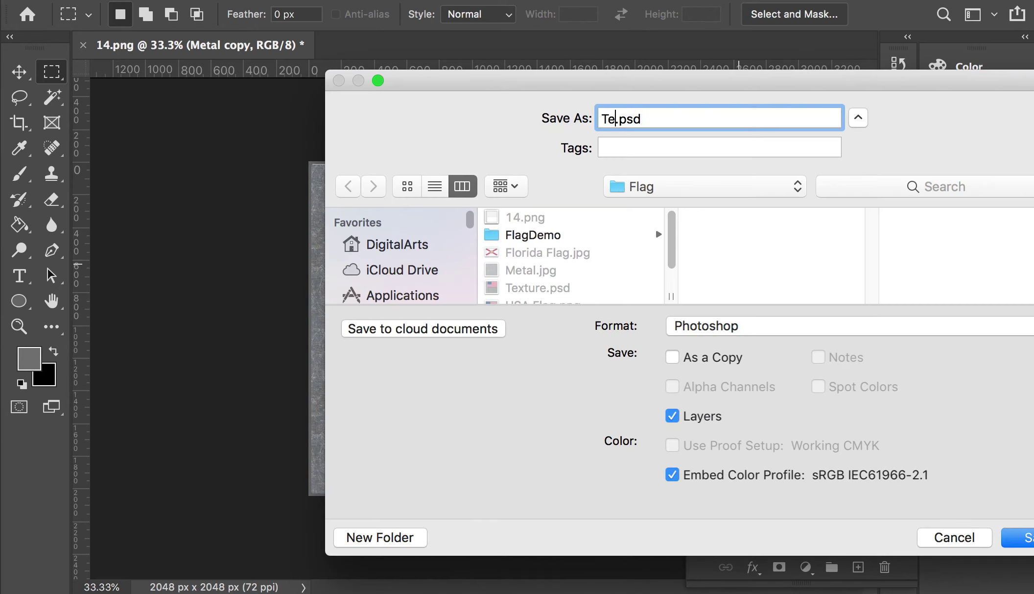
pyautogui.write('eFlag')
pyautogui.press('Return')
pyautogui.press('Return')
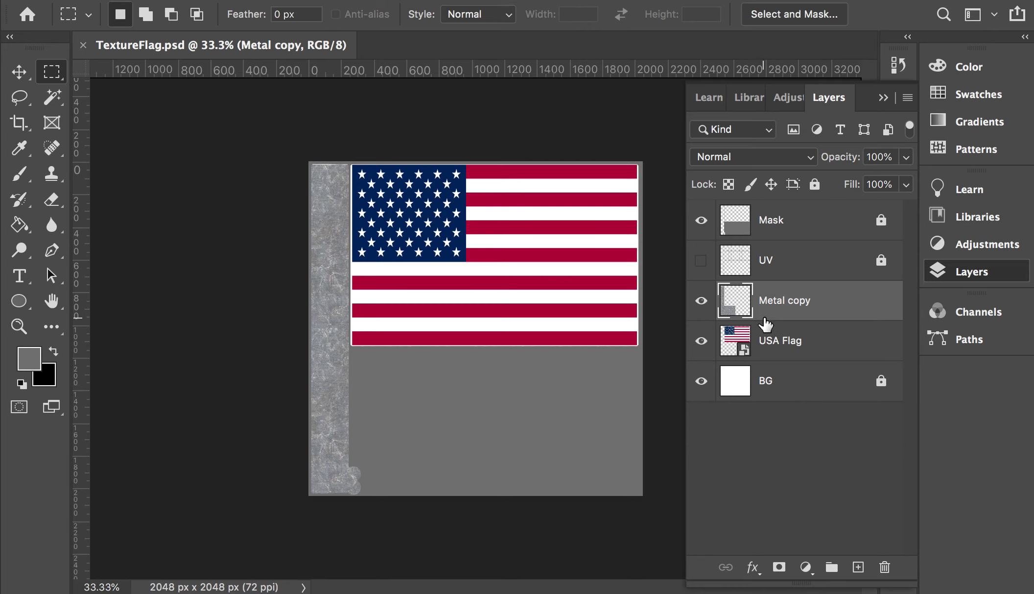
# Step: Save a flat version of the texture in JPEG format under the name TextureFlag in the Flag folder
pyautogui.press('super+shift+s')
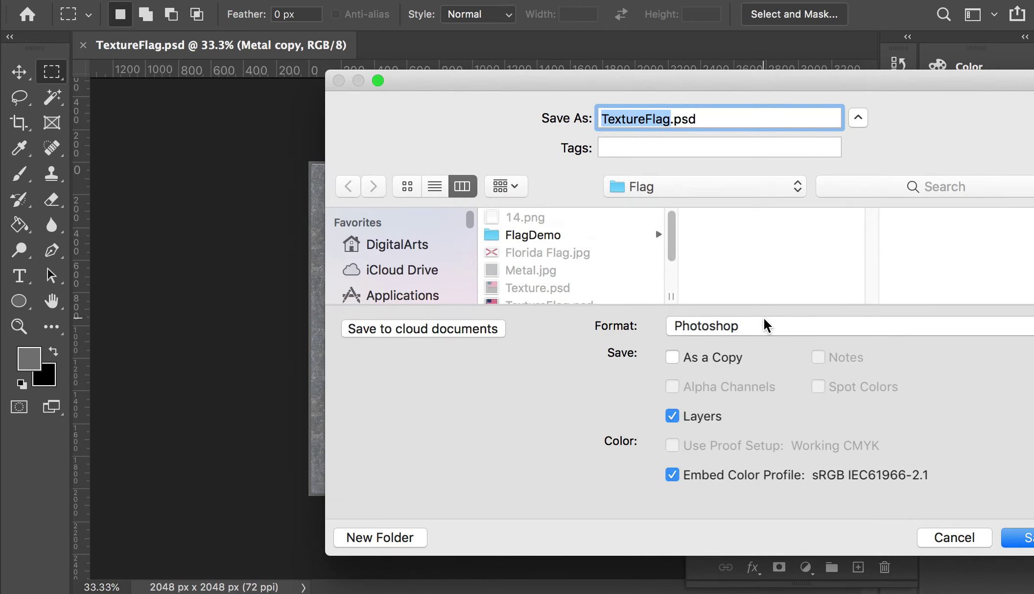
pyautogui.click(953, 538)
pyautogui.click(153, 0)
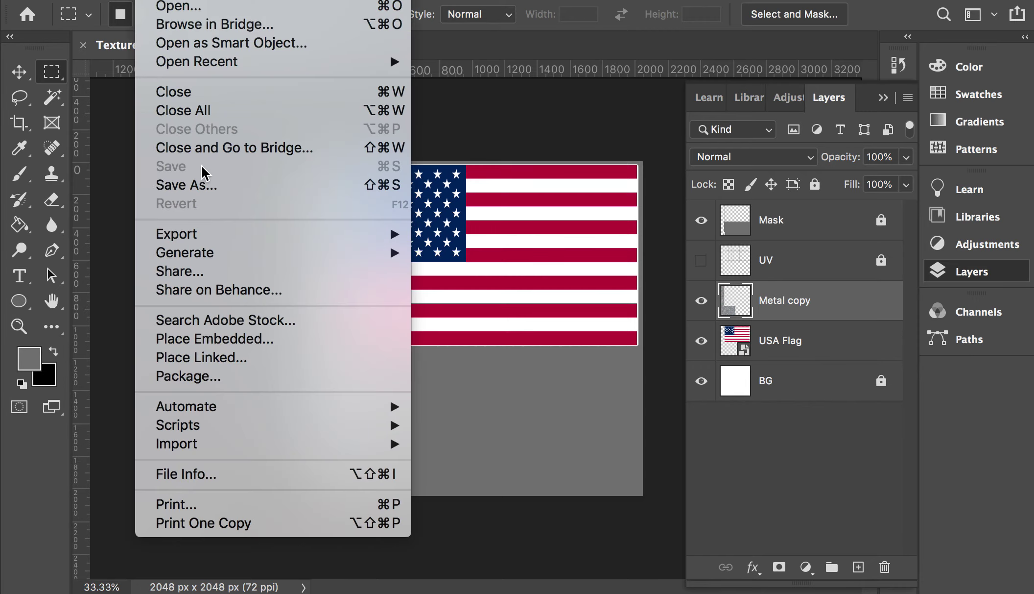
pyautogui.click(565, 2)
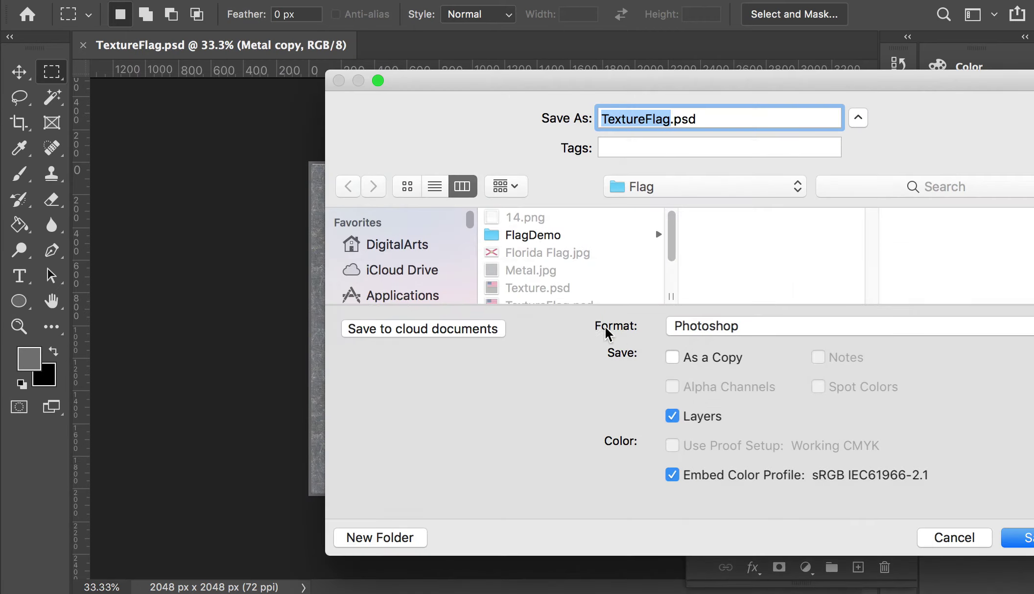
pyautogui.click(692, 328)
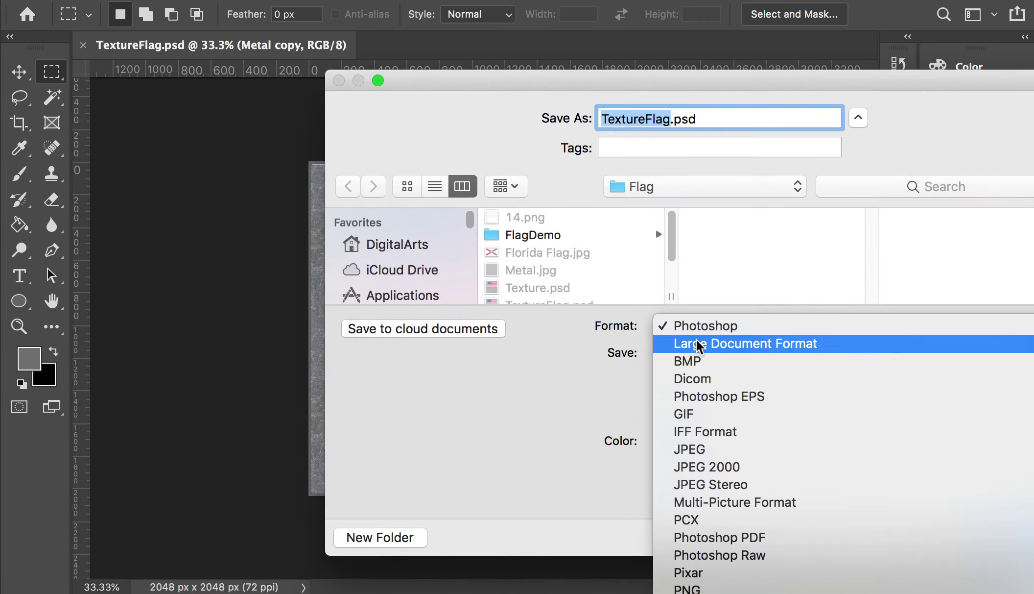
pyautogui.click(707, 451)
pyautogui.press('Return')
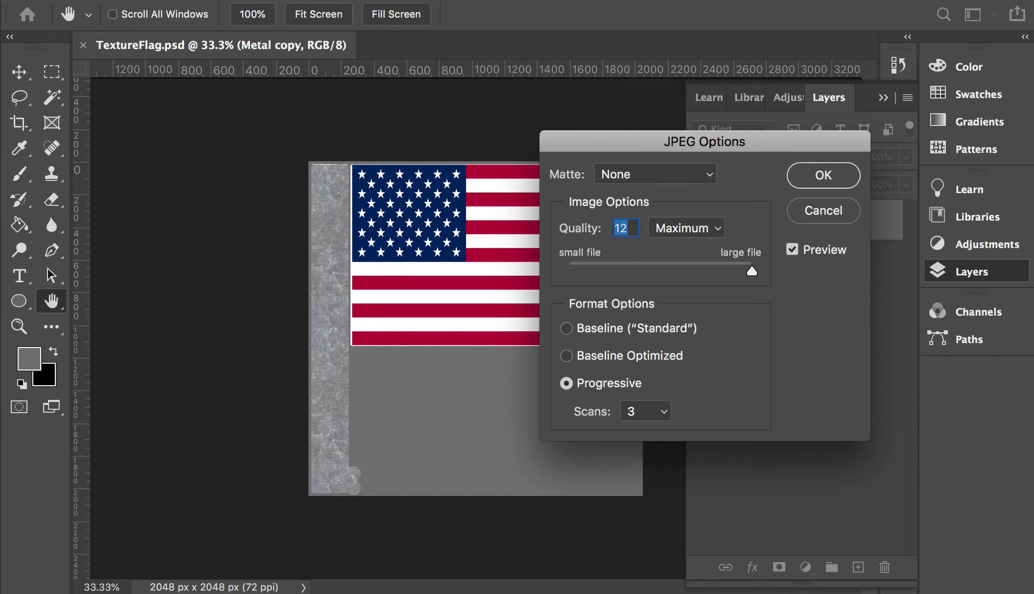
# Step: Save the flag texture as a Progressive JPEG at Maximum quality 12 and switch to Maya
pyautogui.press('Return')
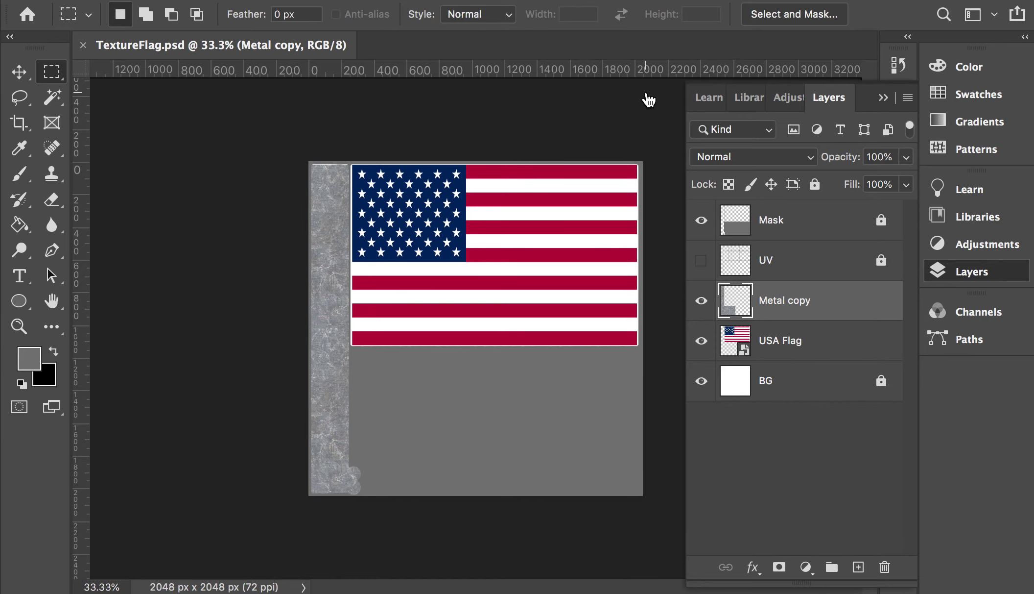
pyautogui.press('super+Tab')
pyautogui.press('super+Tab')
pyautogui.moveTo(474, 110); pyautogui.dragTo(483, 588)
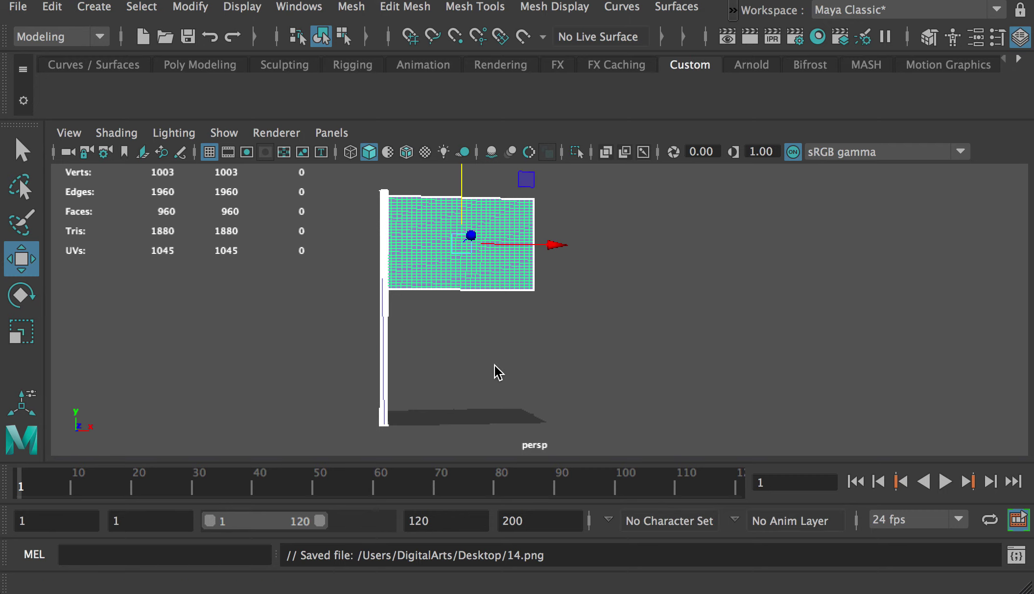
# Step: Create a new Maya project named FlagUS in the Desktop/Flag folder, keeping the default project locations
pyautogui.click(189, 201)
pyautogui.click(18, 8)
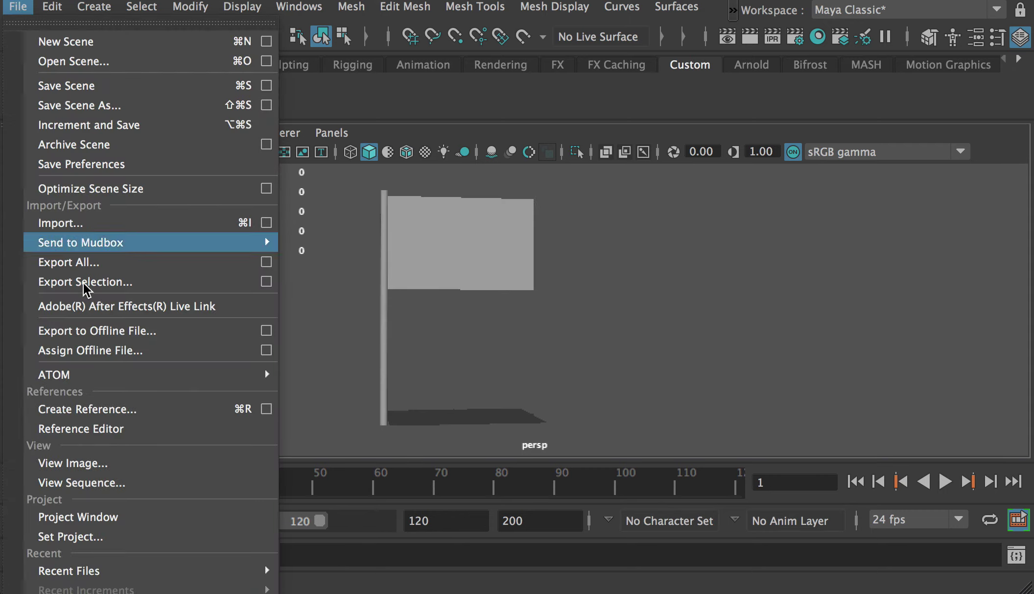
pyautogui.click(133, 520)
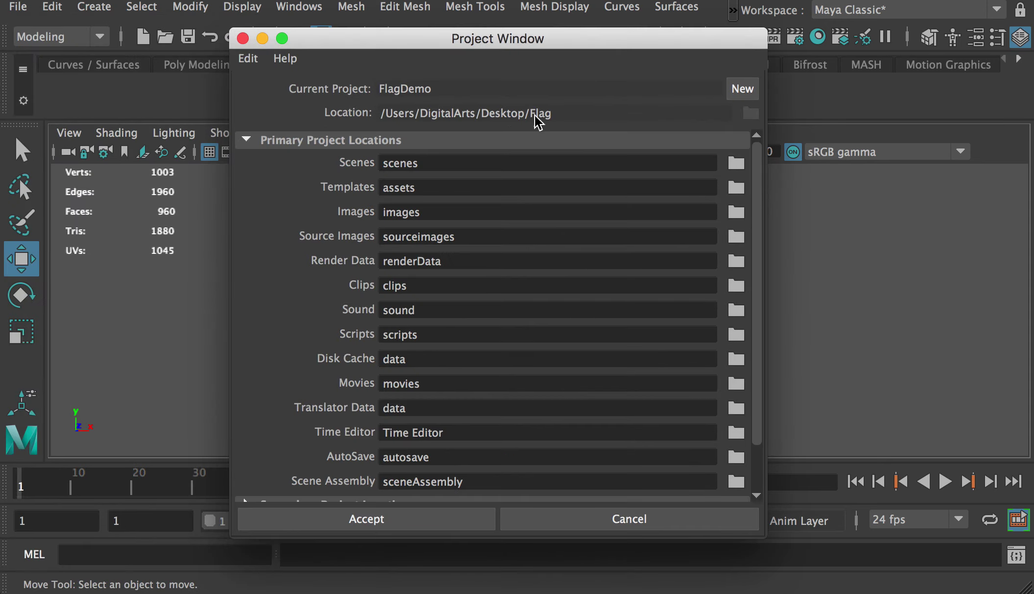
pyautogui.click(744, 90)
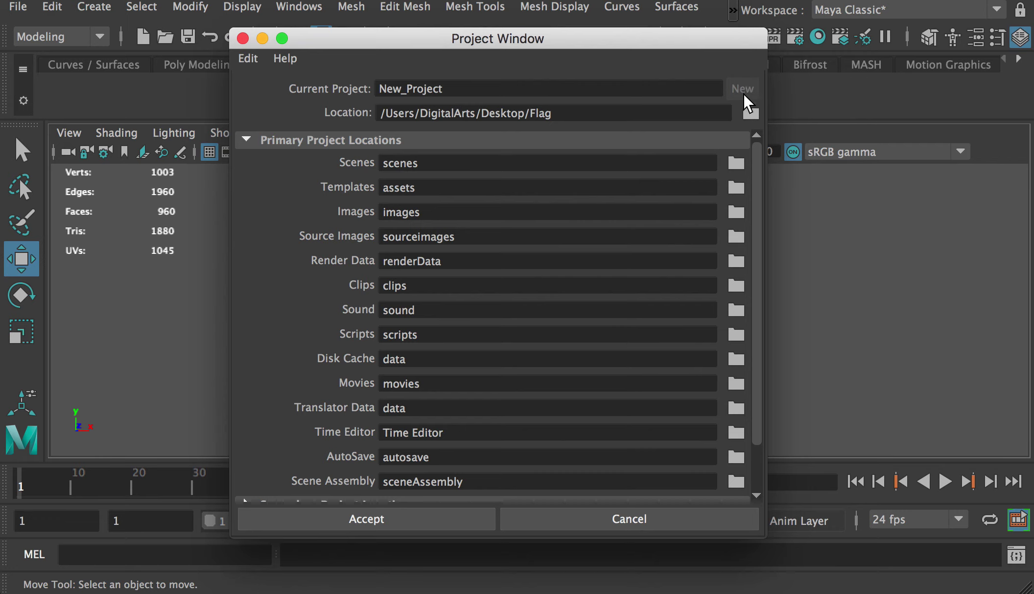
pyautogui.doubleClick(452, 86)
pyautogui.write('FlagUS')
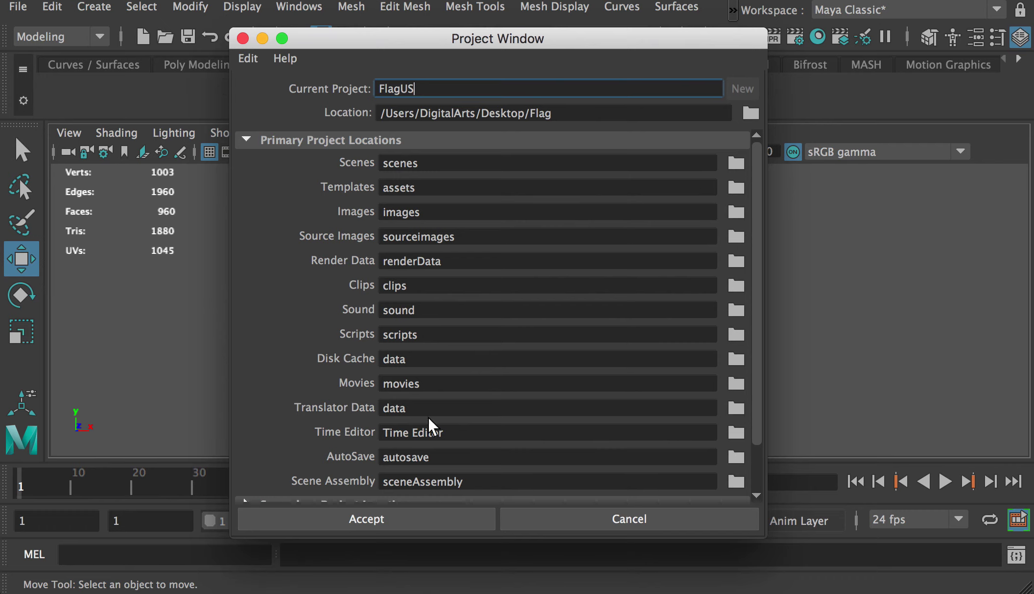
pyautogui.click(379, 523)
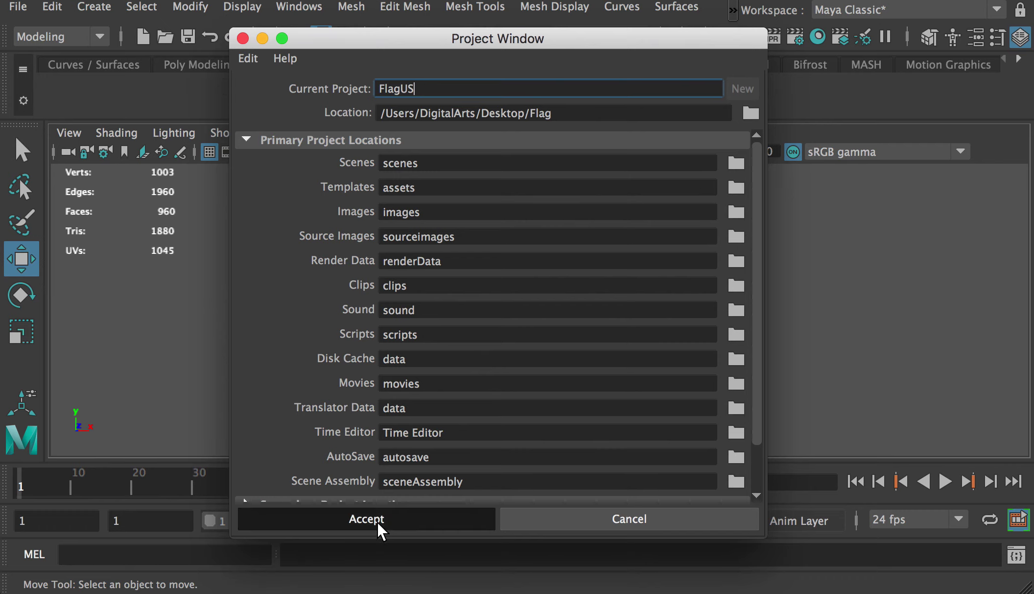
# Step: Switch to Finder and put TextureFlag.jpg into the sourceimages folder of the FlagUS project
pyautogui.press('super+Tab')
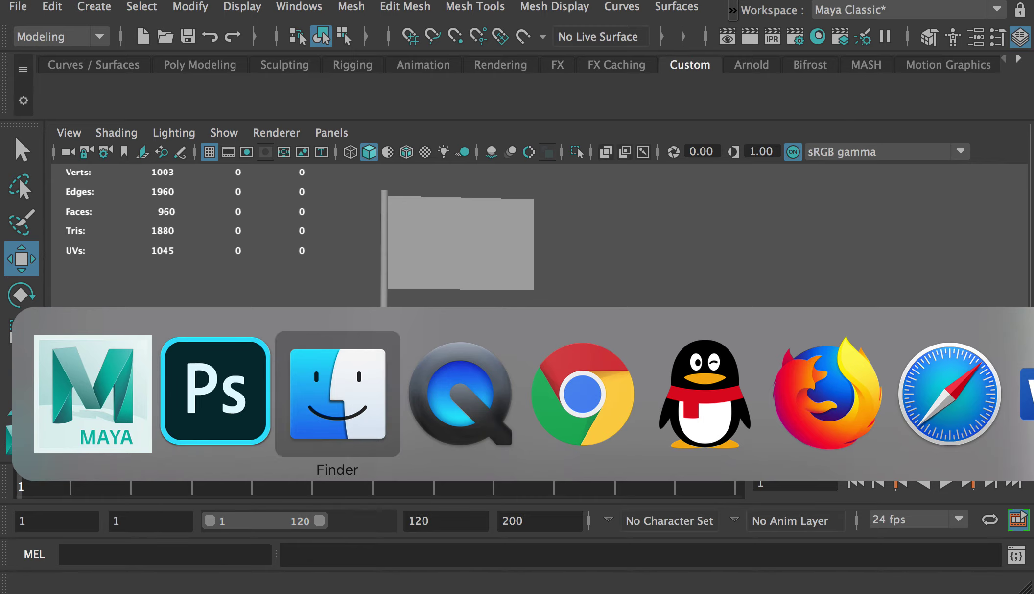
pyautogui.click(370, 208)
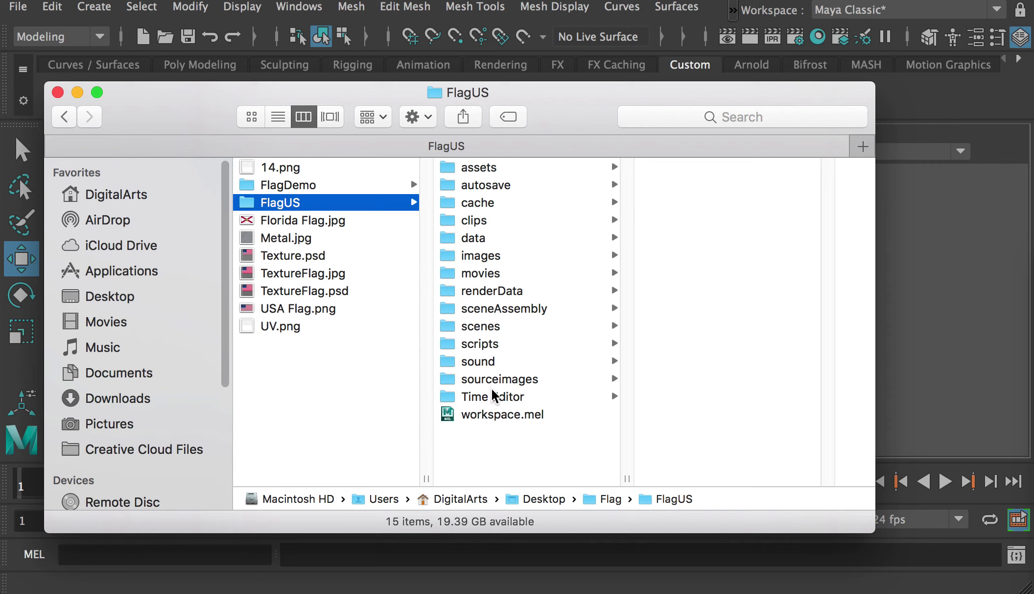
pyautogui.click(466, 377)
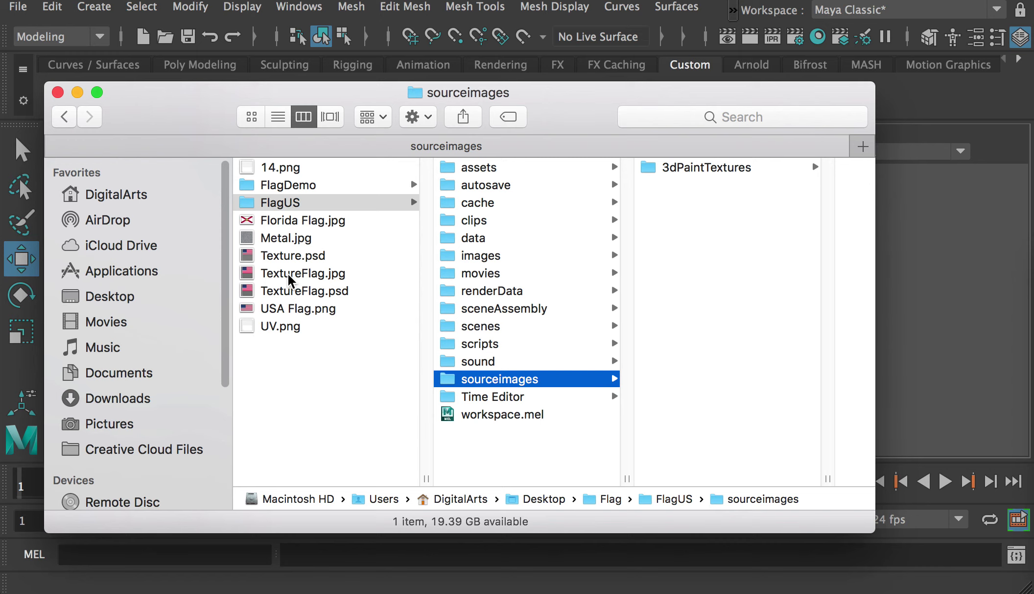
pyautogui.moveTo(289, 279); pyautogui.dragTo(705, 229)
pyautogui.click(698, 185)
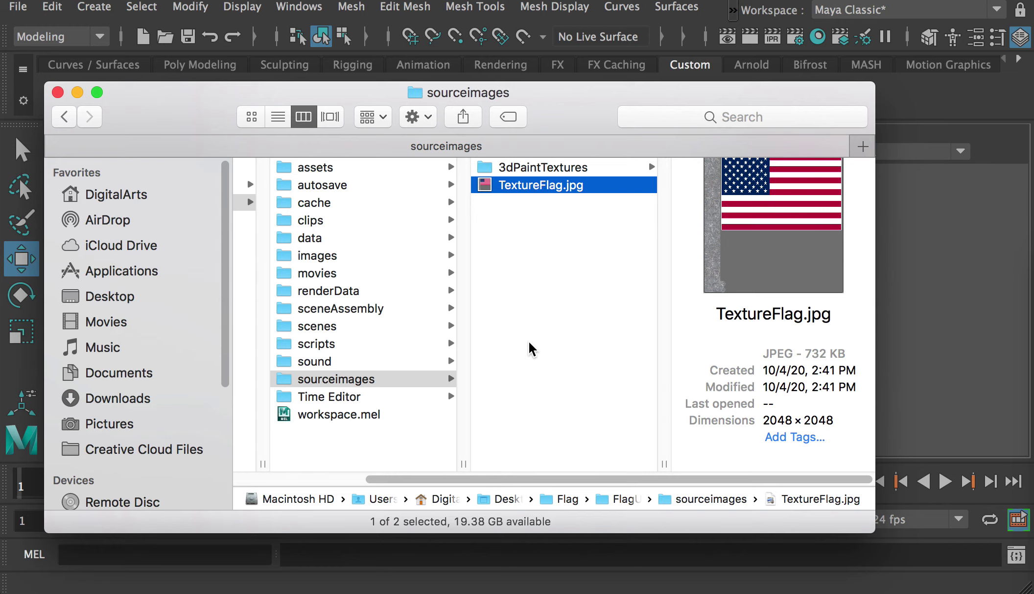
# Step: Switch back to Maya and save the scene as FlagUS_Step1 in Maya ASCII format in the project's scenes folder
pyautogui.press('super+Tab')
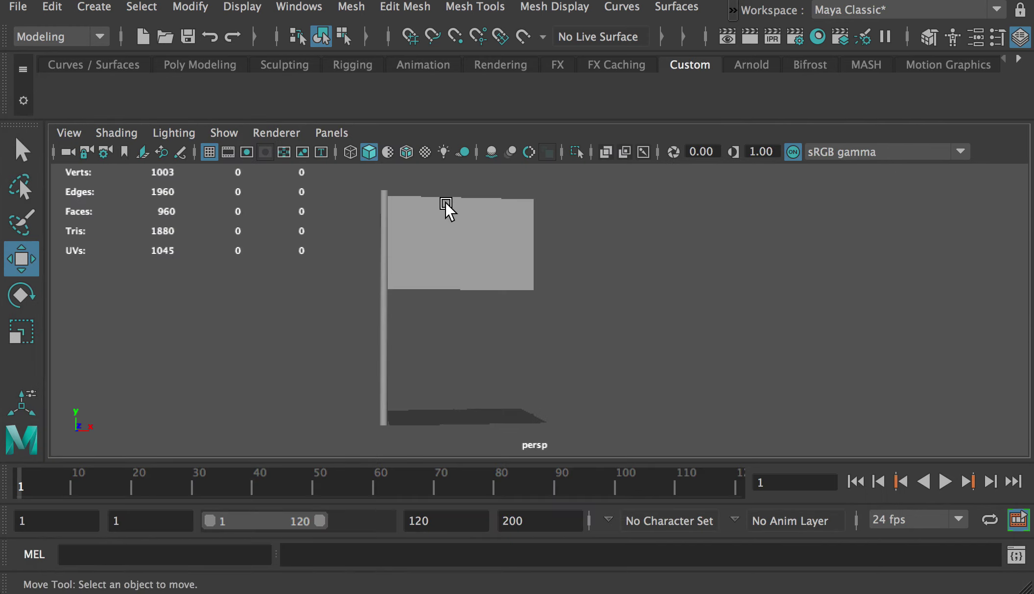
pyautogui.moveTo(446, 204); pyautogui.dragTo(443, 206)
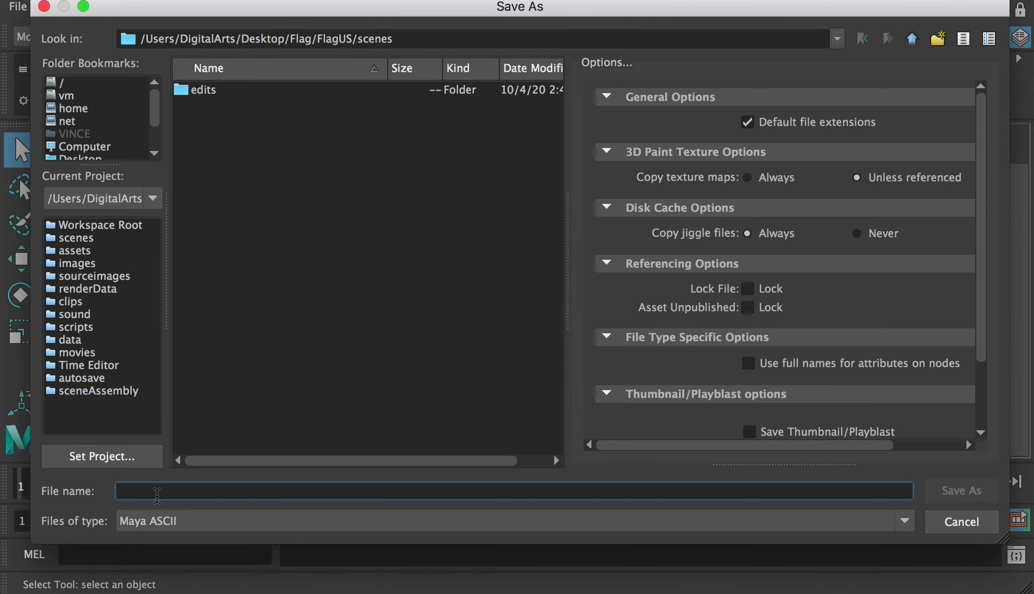
pyautogui.write('FlagUS')
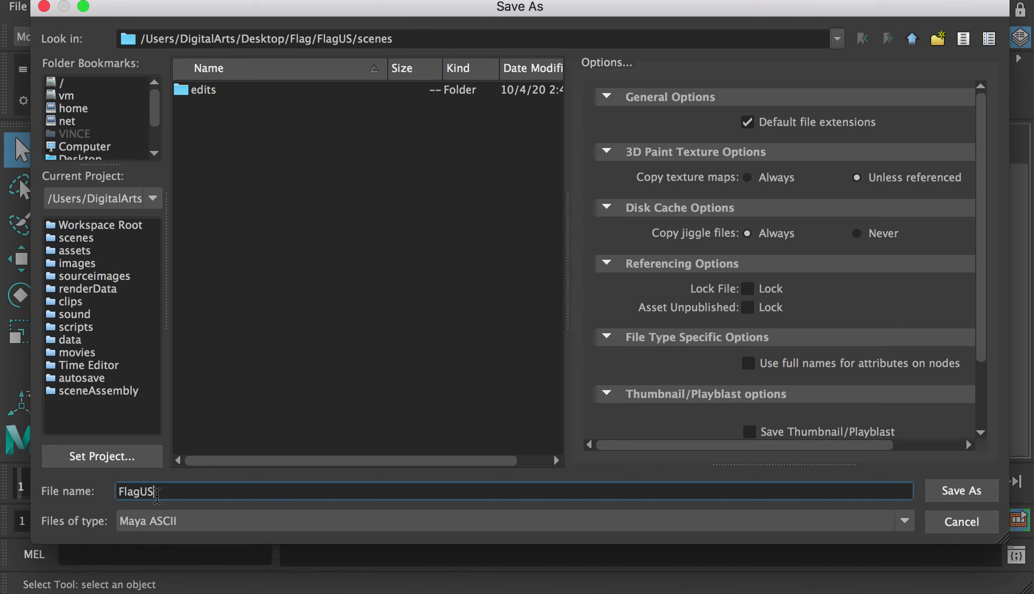
pyautogui.write('_Step1')
pyautogui.press('Return')
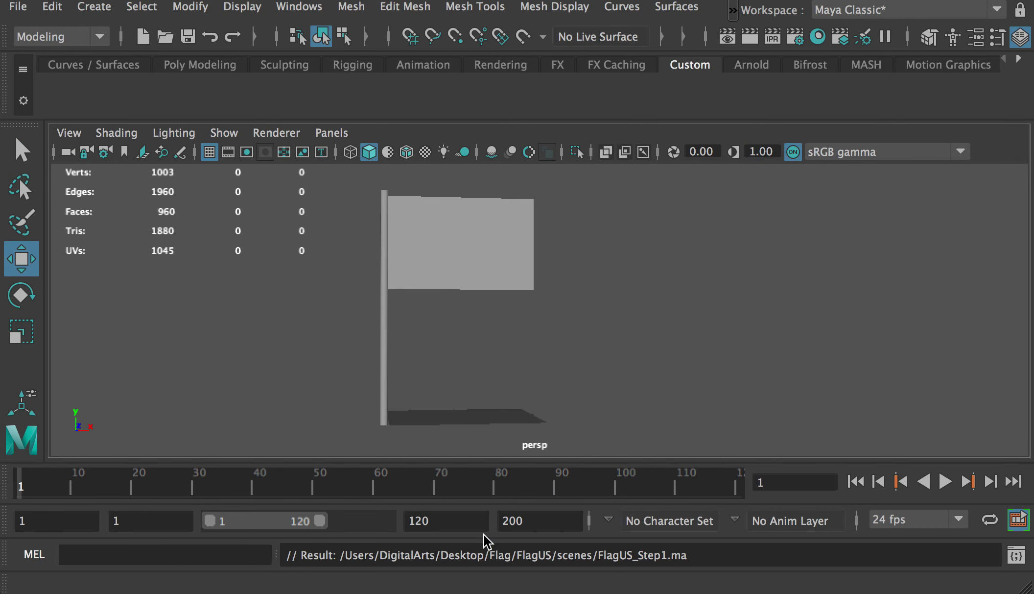
# Step: Open the Hypershade and create a new Lambert material
pyautogui.click(299, 6)
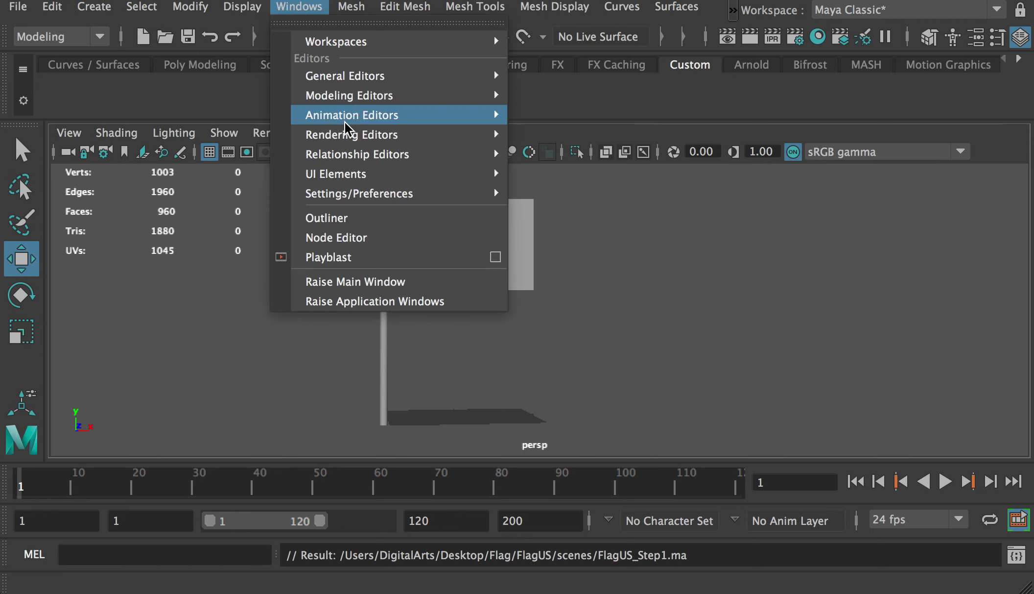
pyautogui.moveTo(344, 139)
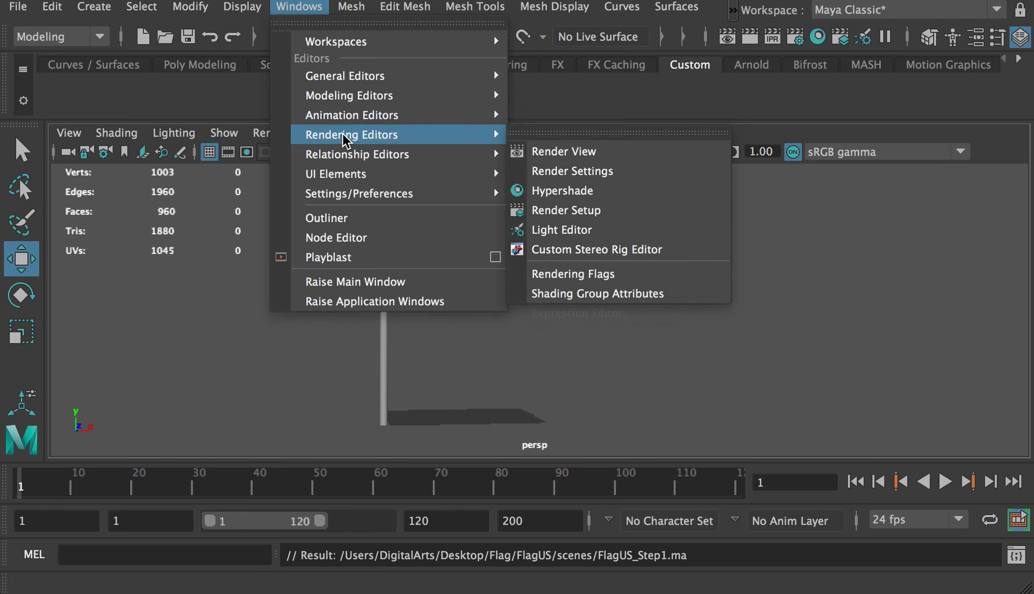
pyautogui.click(600, 192)
pyautogui.moveTo(746, 261); pyautogui.dragTo(447, 189)
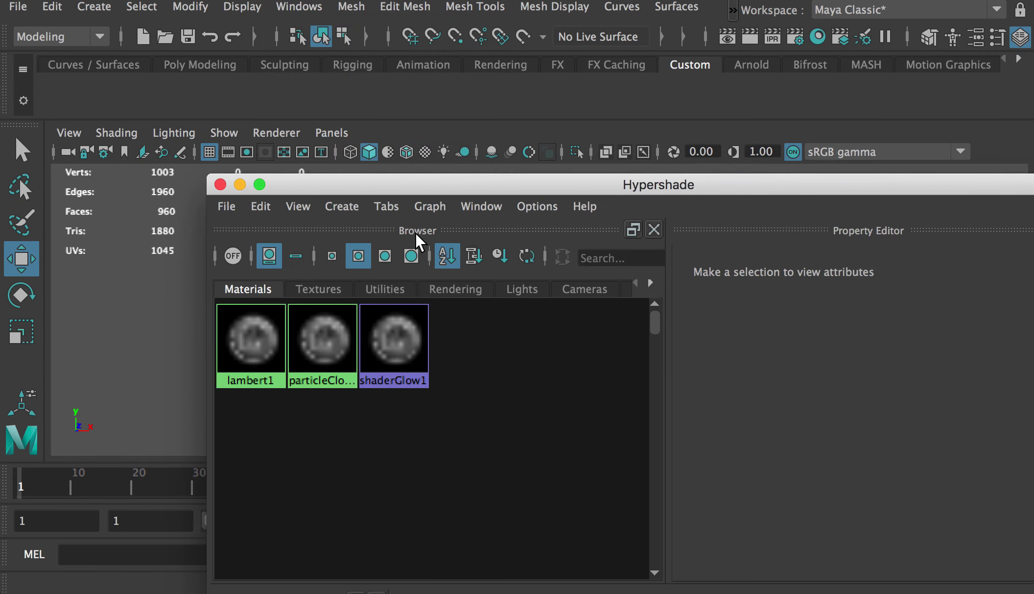
pyautogui.click(342, 206)
pyautogui.moveTo(399, 211)
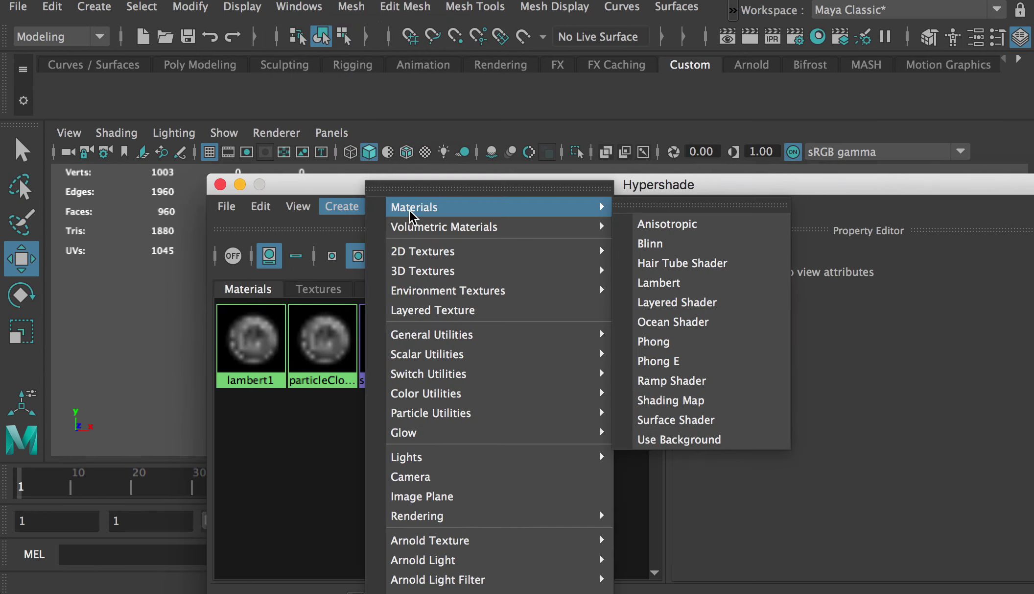
pyautogui.click(685, 285)
pyautogui.moveTo(702, 187); pyautogui.dragTo(498, 75)
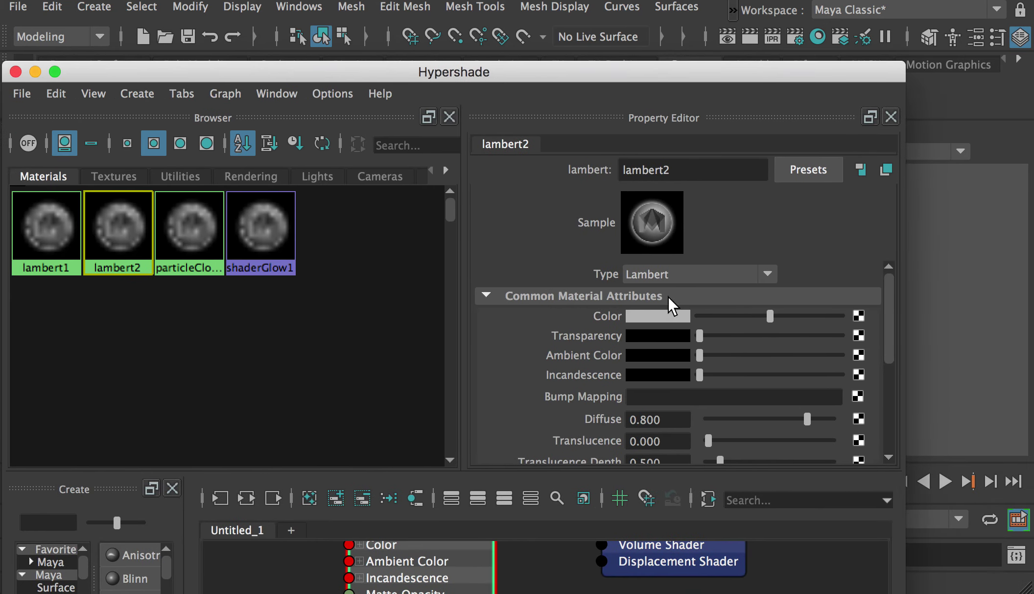
# Step: Connect a File texture to the new Lambert's Color and load TextureFlag.jpg from sourceimages as its image
pyautogui.click(858, 316)
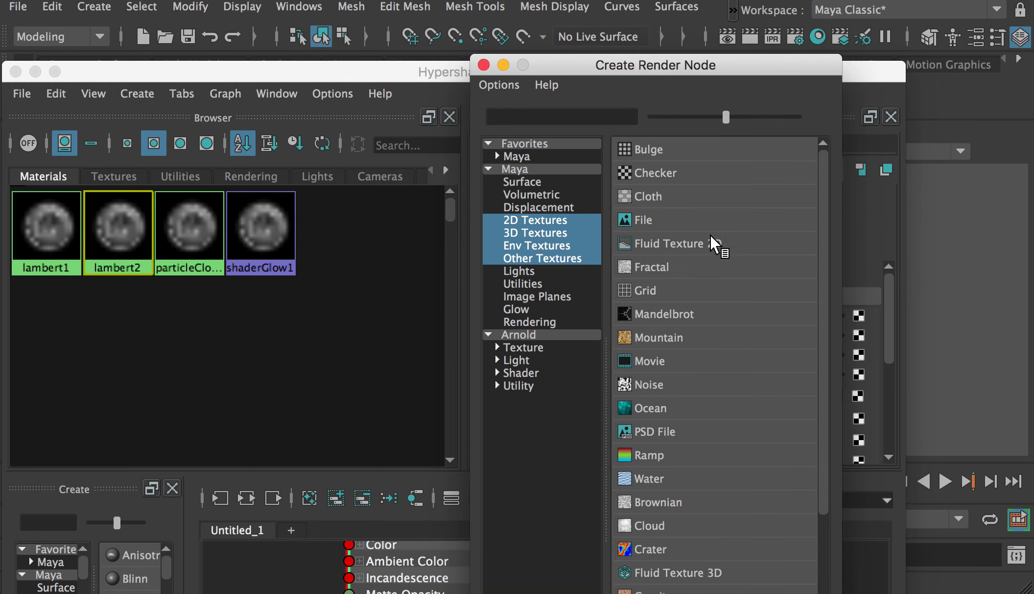
pyautogui.click(656, 219)
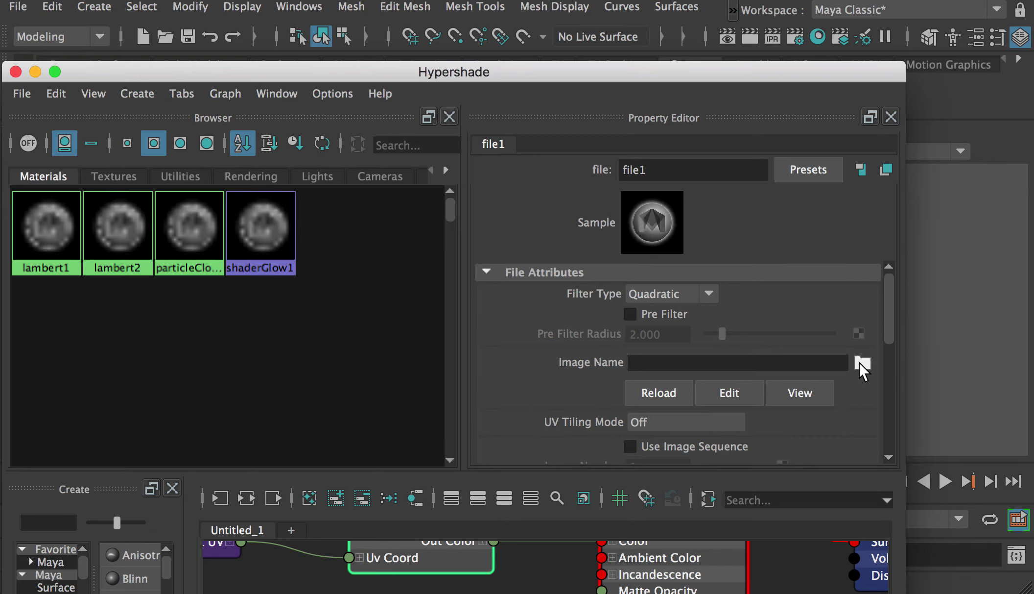
pyautogui.click(862, 362)
pyautogui.click(248, 106)
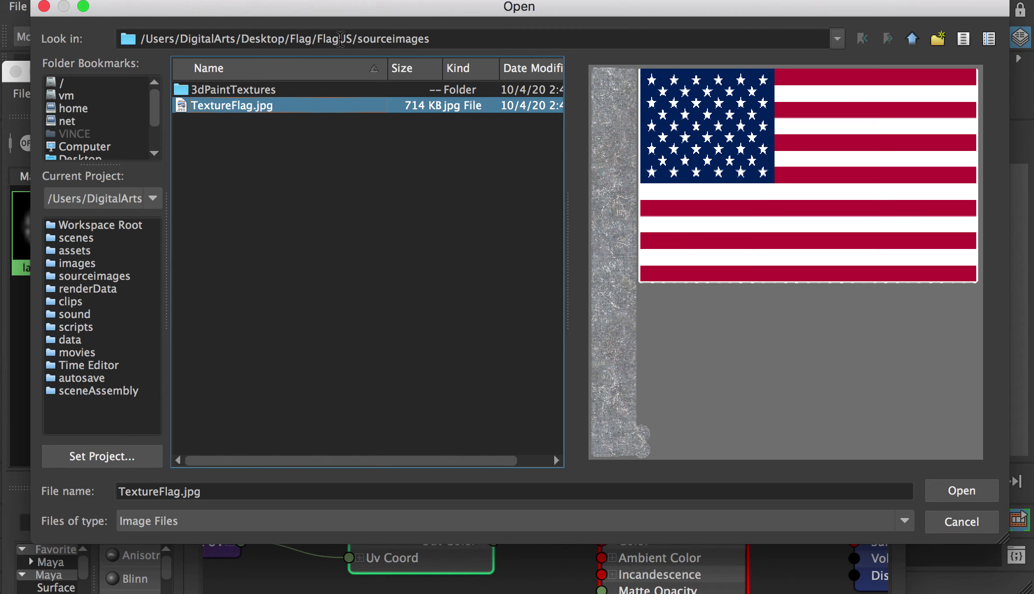
pyautogui.click(973, 495)
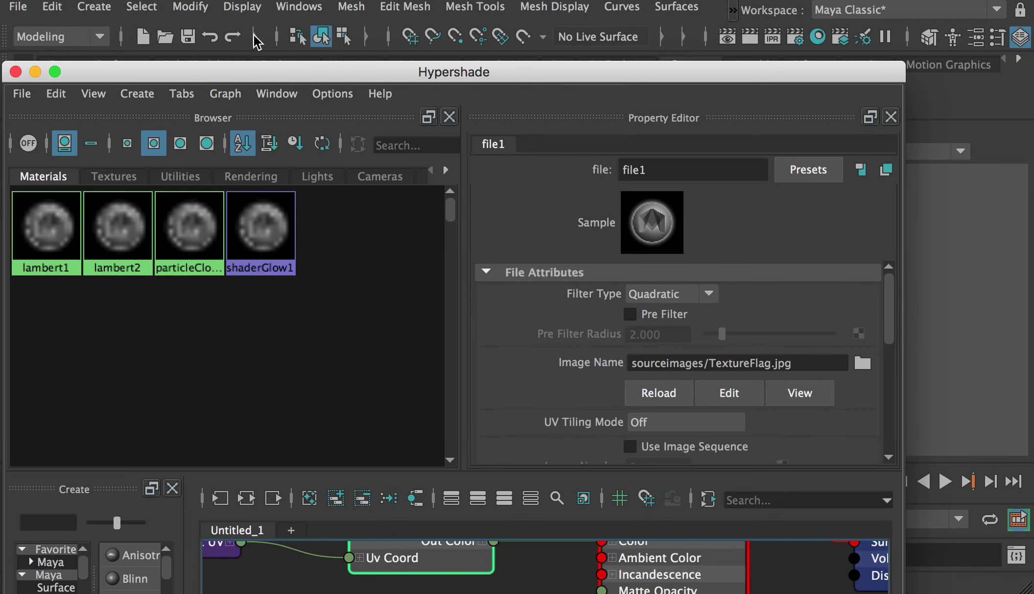
# Step: Rename the new Lambert material as FlagM1
pyautogui.moveTo(211, 78); pyautogui.dragTo(251, 126)
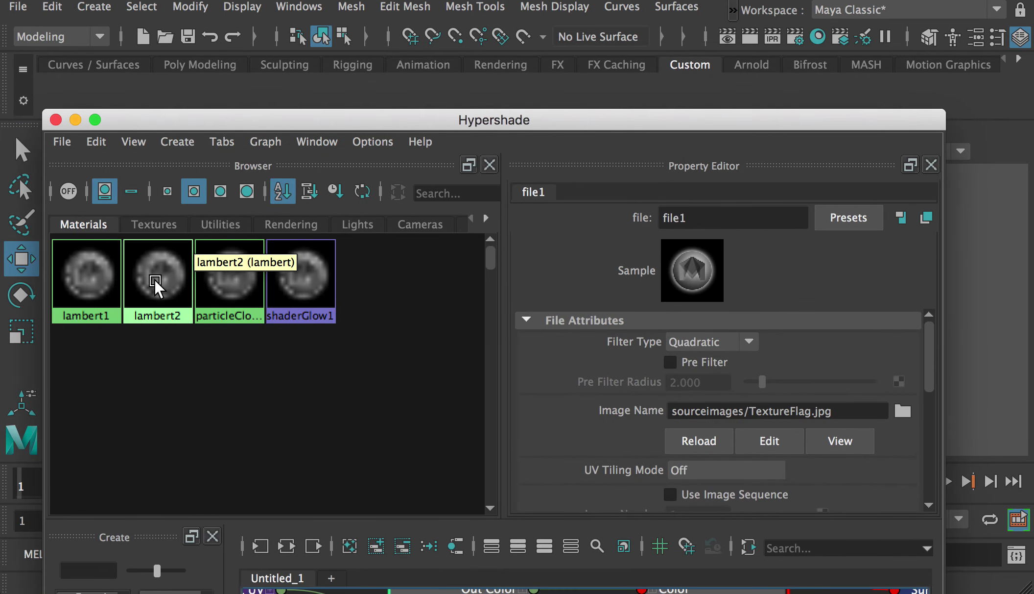
pyautogui.click(163, 286)
pyautogui.moveTo(735, 219); pyautogui.dragTo(621, 211)
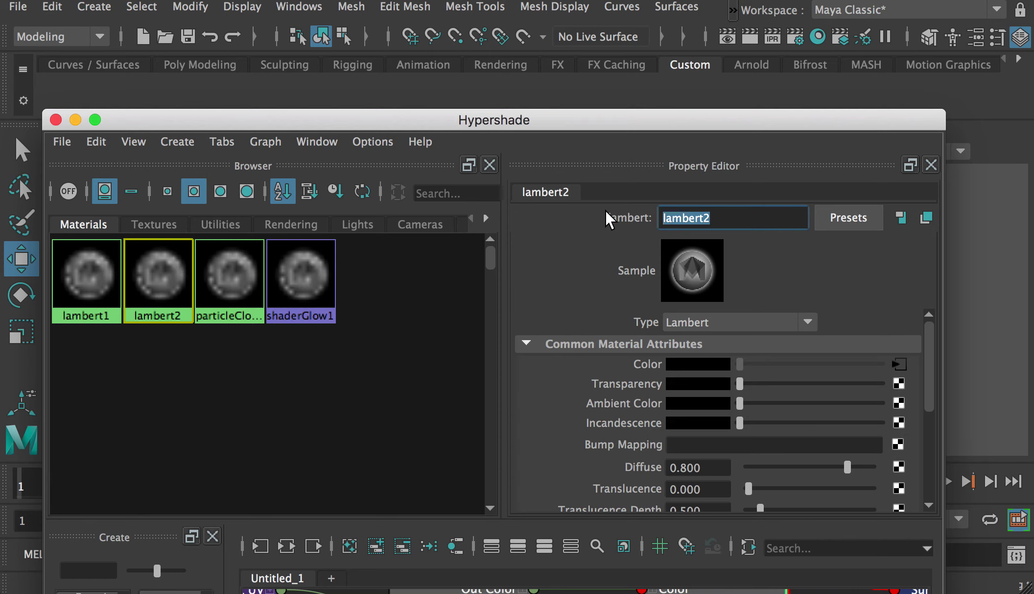
pyautogui.write('Flag')
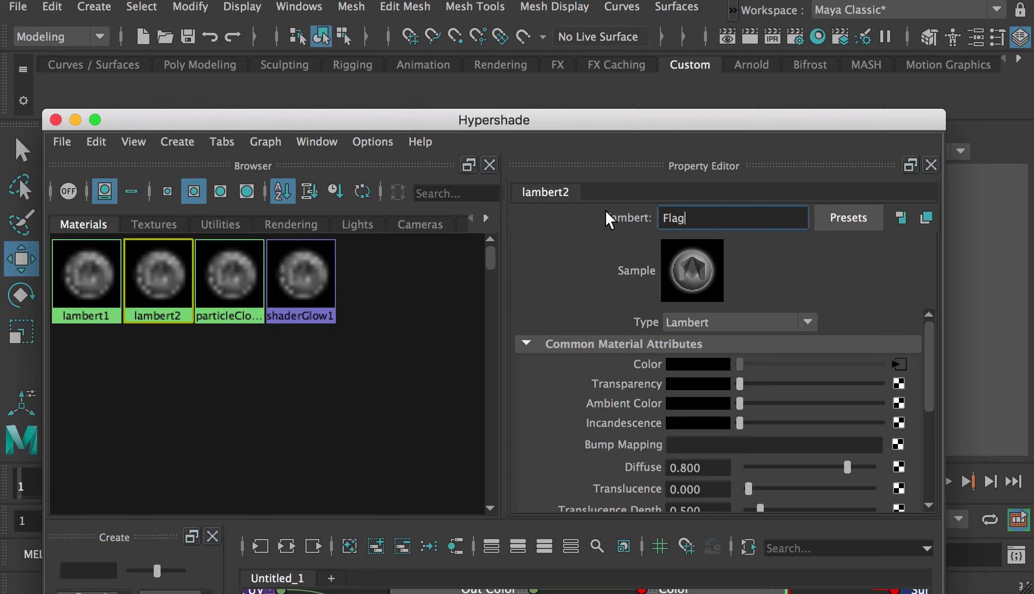
pyautogui.write('M1')
pyautogui.press('Return')
# Step: Assign the FlagM1 material to the flag and pole, and turn on textured display in the viewport
pyautogui.moveTo(490, 121); pyautogui.dragTo(873, 397)
pyautogui.click(503, 250)
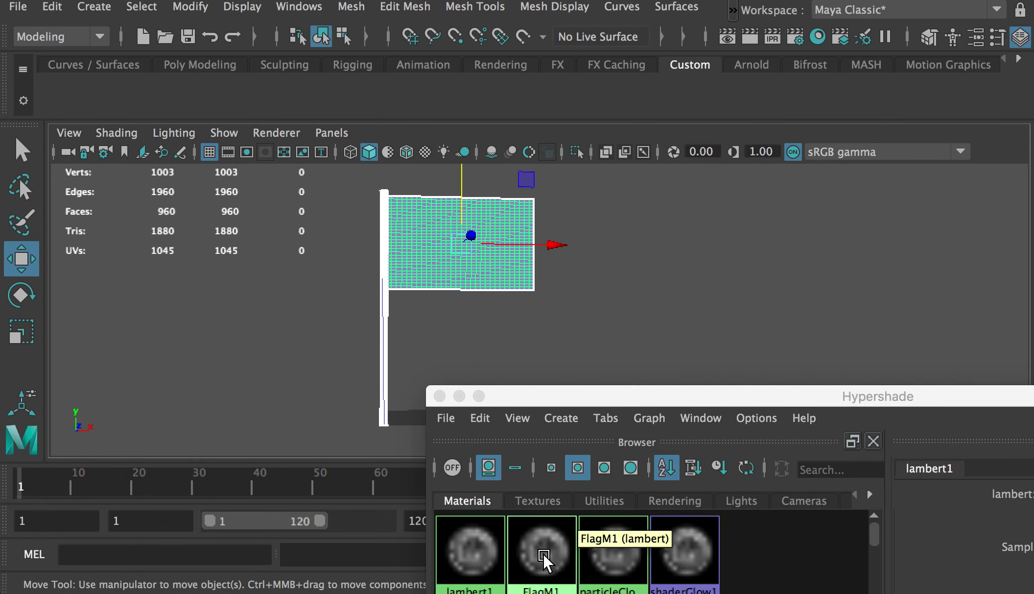
pyautogui.moveTo(576, 407); pyautogui.dragTo(596, 360)
pyautogui.moveTo(561, 508); pyautogui.dragTo(533, 446, button='right')
pyautogui.moveTo(526, 350); pyautogui.dragTo(1033, 382)
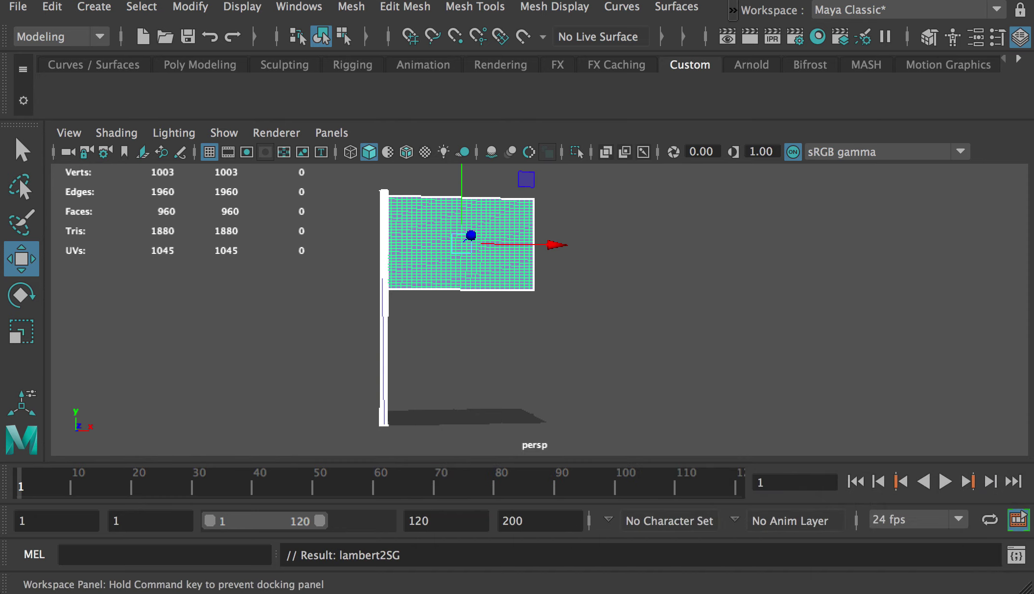
pyautogui.click(694, 312)
pyautogui.press('6')
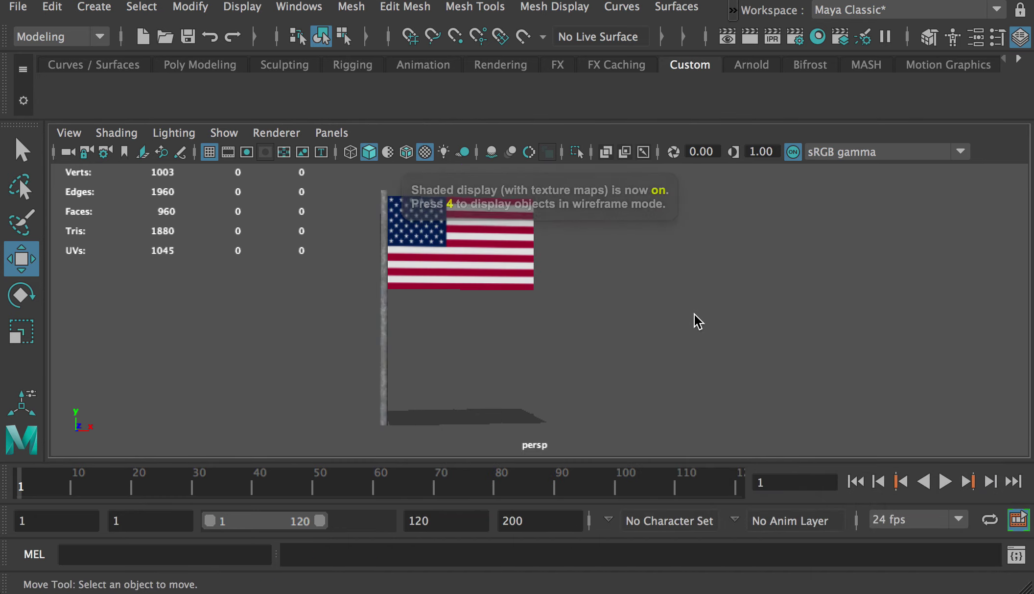
# Step: Freeze the transformations of the flag and pole and delete their construction history
pyautogui.moveTo(628, 295)
pyautogui.keyDown('alt'); pyautogui.mouseDown()
pyautogui.moveTo(589, 314)
pyautogui.moveTo(537, 295)
pyautogui.moveTo(620, 293)
pyautogui.moveTo(579, 303)
pyautogui.moveTo(565, 283)
pyautogui.moveTo(526, 318)
pyautogui.moveTo(598, 314)
pyautogui.moveTo(625, 254)
pyautogui.moveTo(191, 387)
pyautogui.mouseUp(); pyautogui.keyUp('alt')
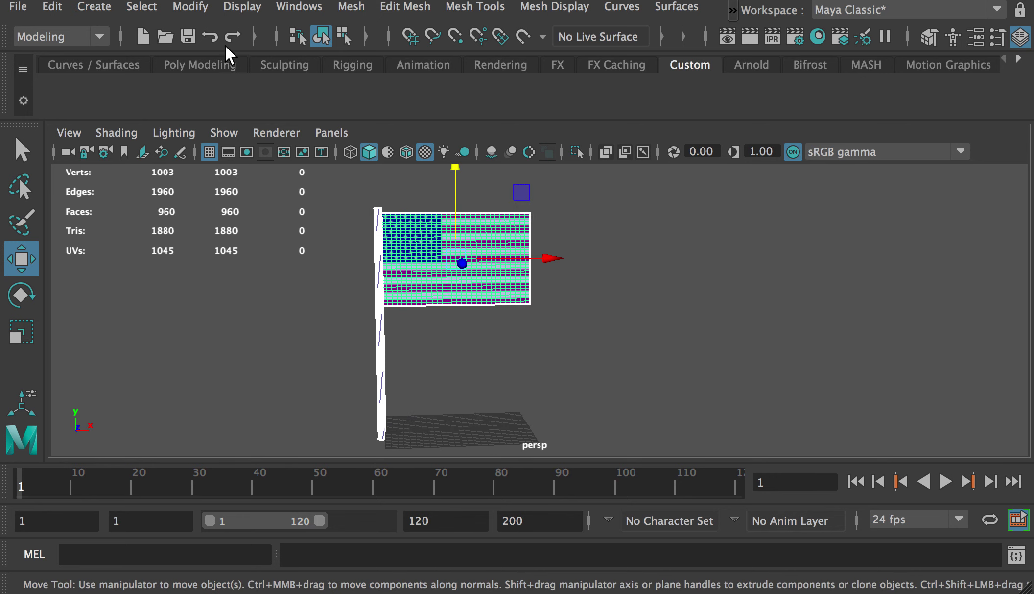
pyautogui.click(190, 7)
pyautogui.click(209, 98)
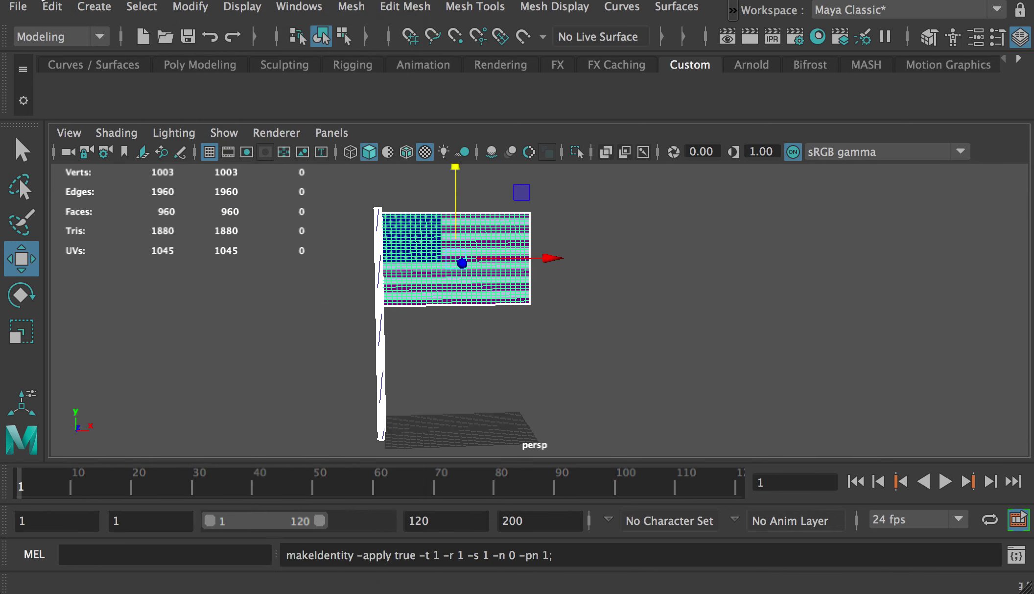
pyautogui.click(52, 7)
pyautogui.moveTo(292, 240)
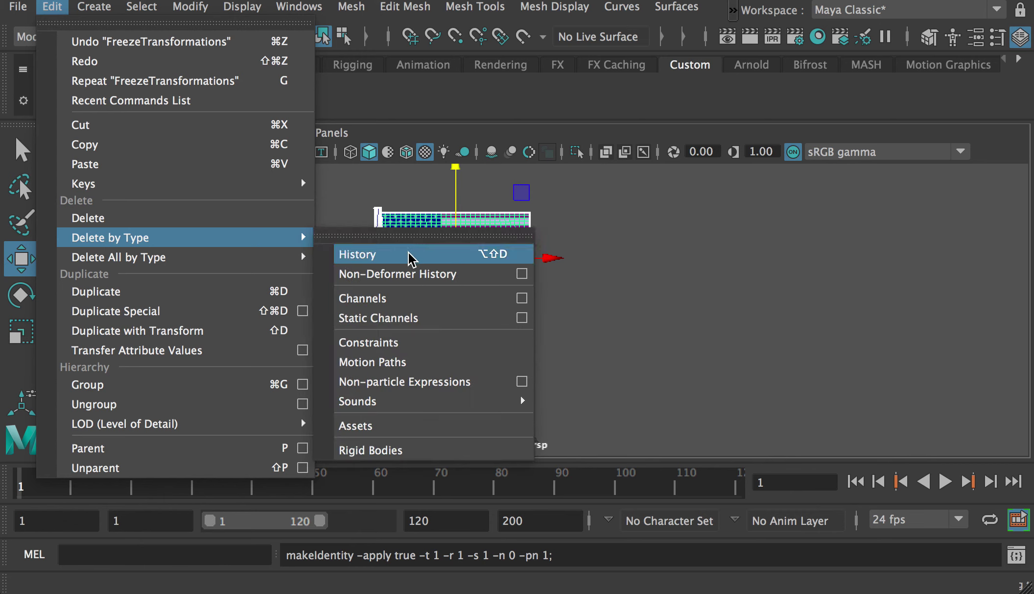
pyautogui.click(411, 254)
pyautogui.click(588, 288)
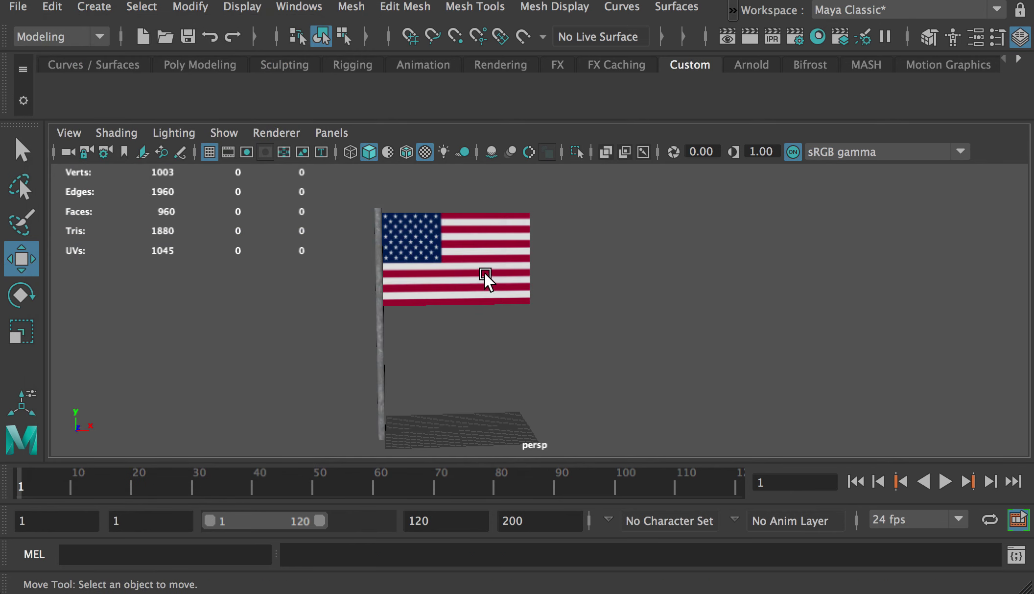
# Step: Convert the flag mesh into an nCloth object using the FX tools
pyautogui.click(456, 252)
pyautogui.keyDown('alt'); pyautogui.moveTo(391, 215); pyautogui.dragTo(538, 316, button='right'); pyautogui.keyUp('alt')
pyautogui.keyDown('alt'); pyautogui.moveTo(531, 312); pyautogui.dragTo(562, 405, button='middle'); pyautogui.keyUp('alt')
pyautogui.keyDown('alt'); pyautogui.moveTo(562, 405); pyautogui.dragTo(560, 373, button='right'); pyautogui.keyUp('alt')
pyautogui.keyDown('alt'); pyautogui.moveTo(560, 373); pyautogui.dragTo(539, 373, button='middle'); pyautogui.keyUp('alt')
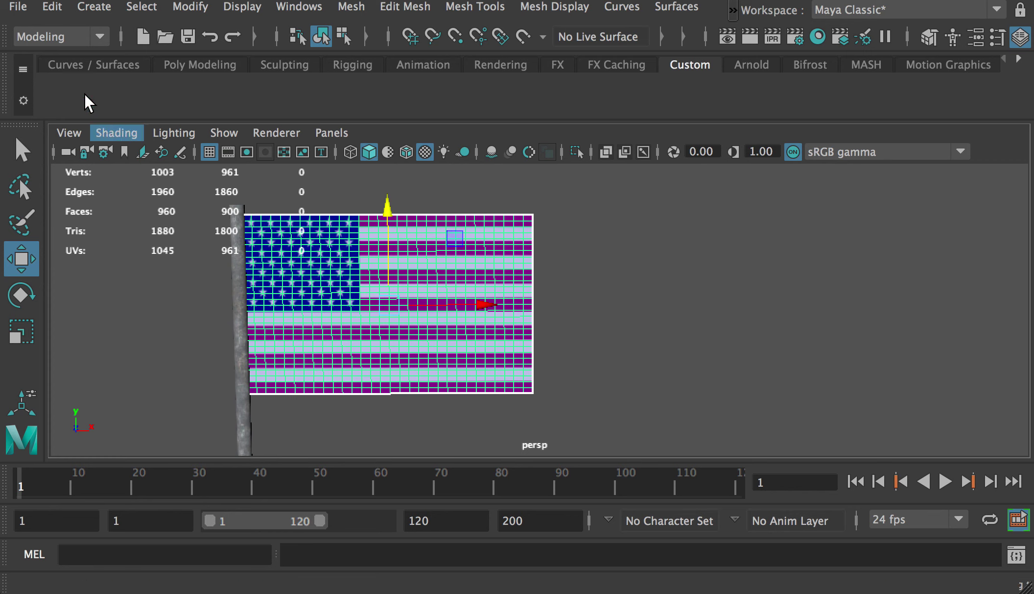
pyautogui.click(54, 35)
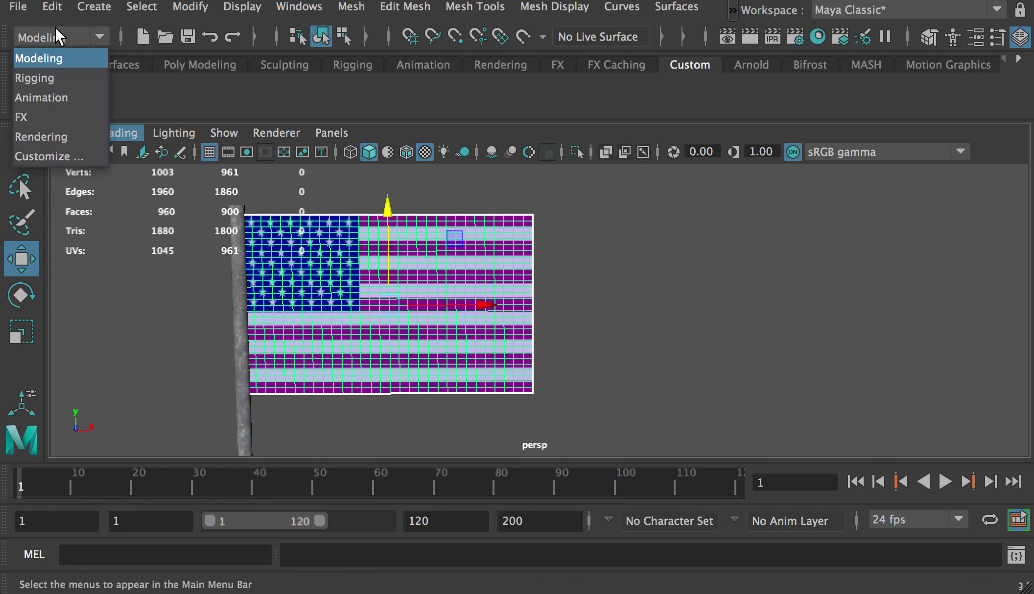
pyautogui.click(55, 119)
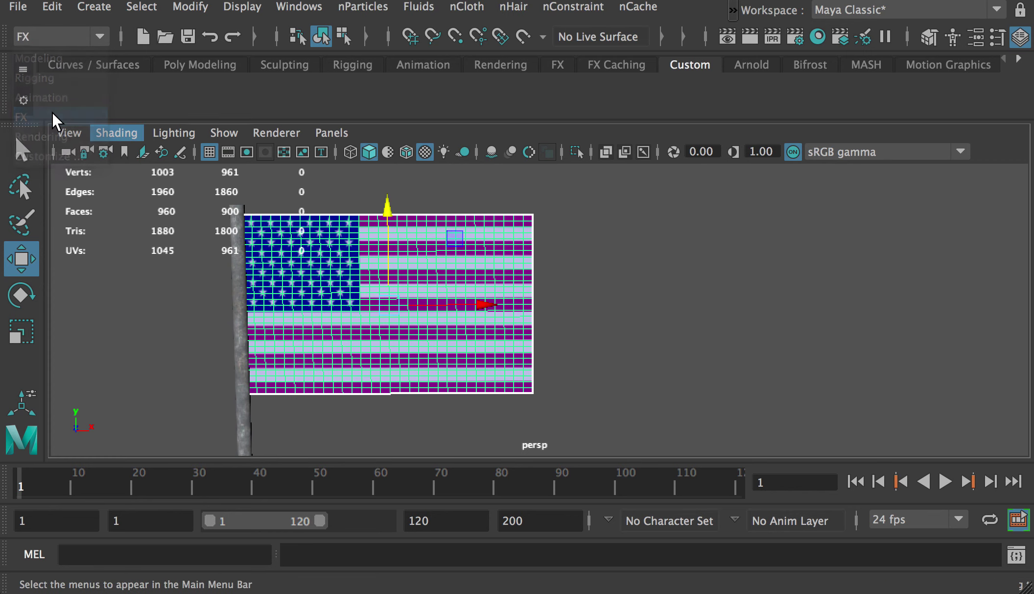
pyautogui.click(484, 6)
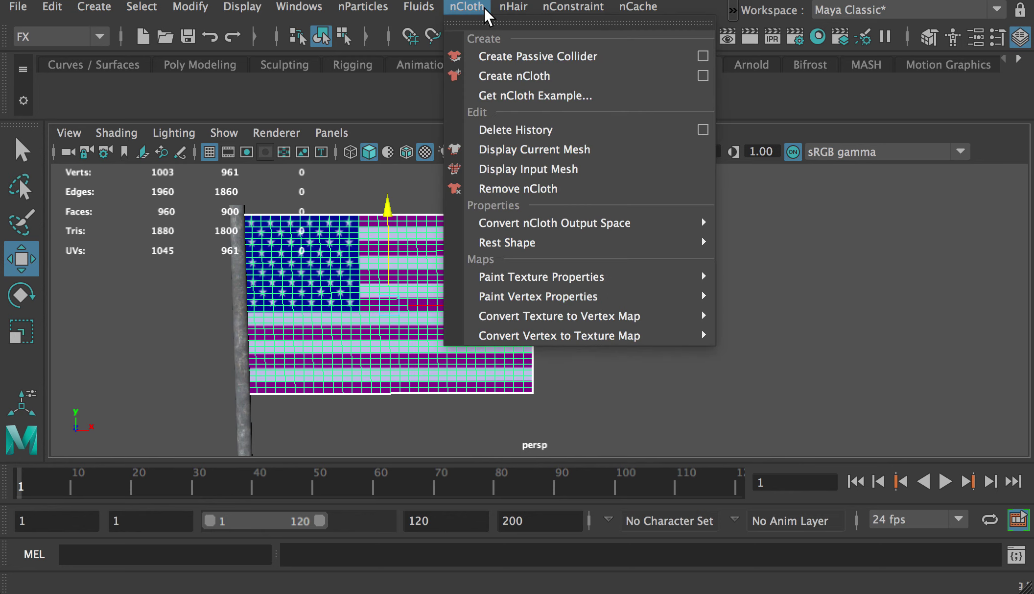
pyautogui.click(559, 79)
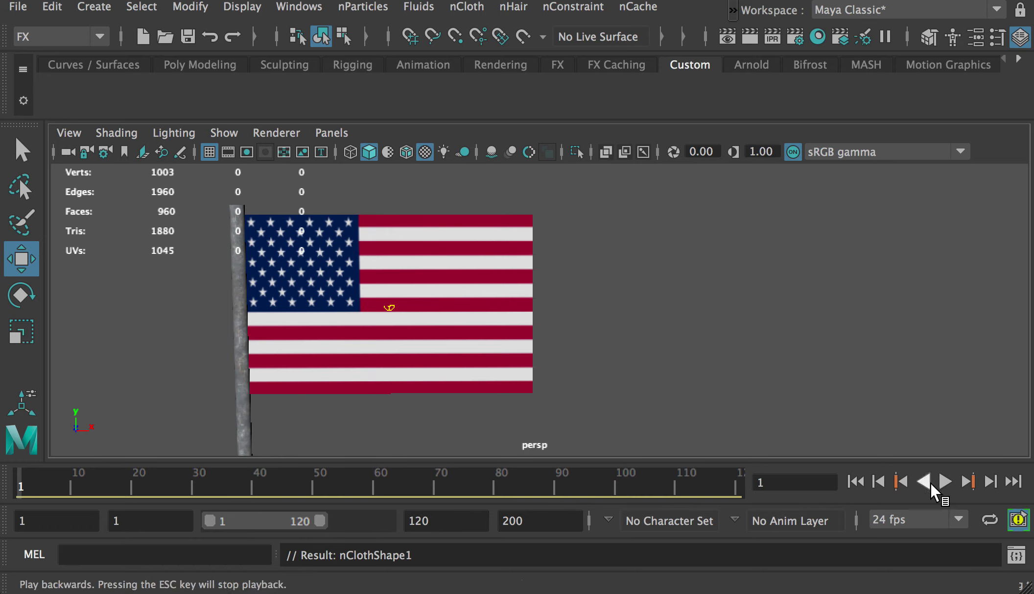
# Step: Play the unconstrained cloth simulation on the flag and return the timeline to frame 1
pyautogui.click(942, 481)
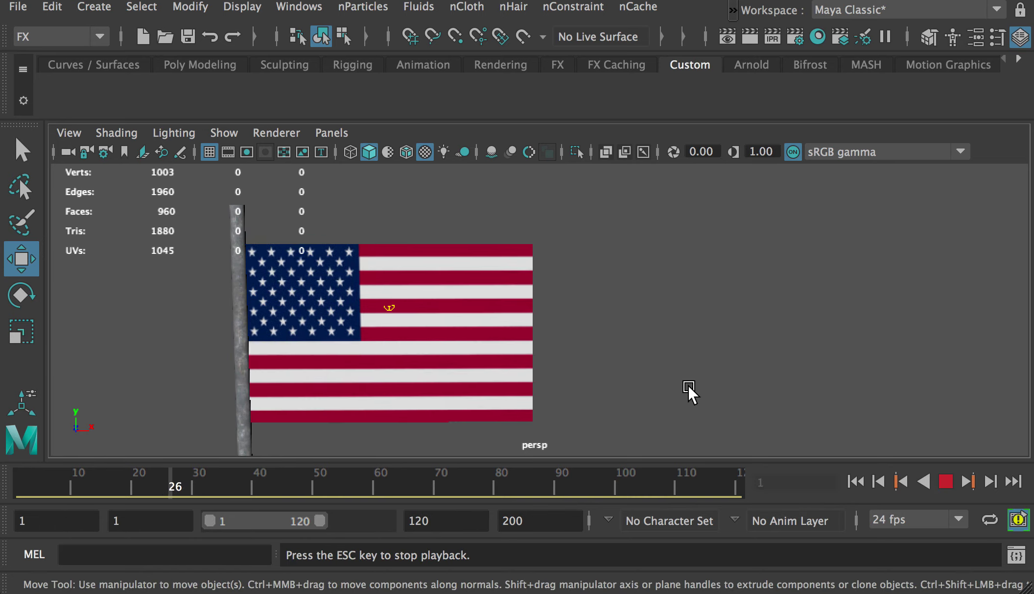
pyautogui.click(943, 481)
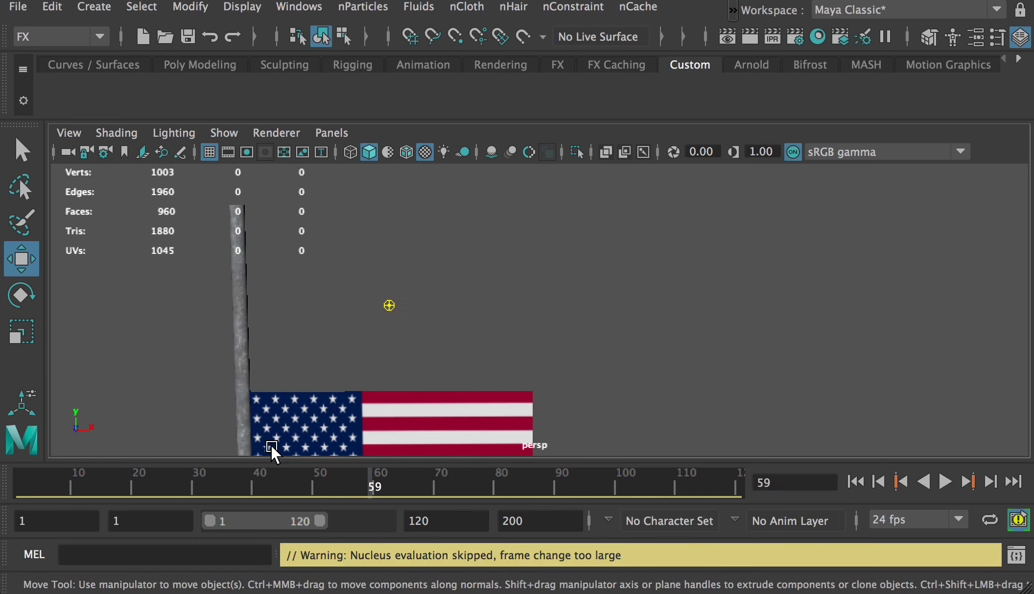
pyautogui.moveTo(168, 476); pyautogui.dragTo(6, 477)
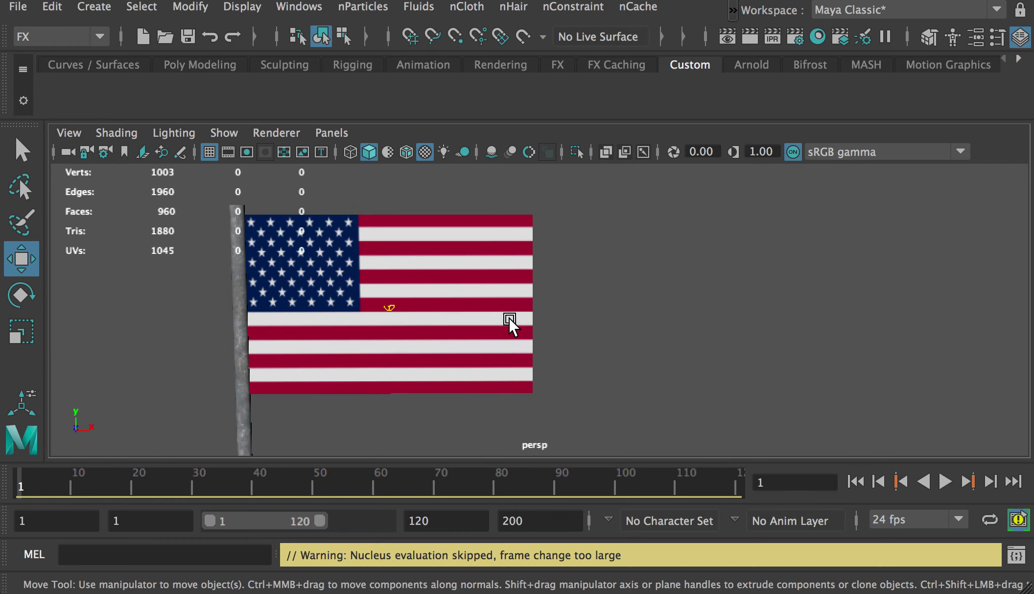
# Step: Select the flag's edge column of vertices along the pole in wireframe and apply a Transform Constraint to them
pyautogui.keyDown('alt'); pyautogui.moveTo(509, 316); pyautogui.dragTo(422, 228, button='right'); pyautogui.keyUp('alt')
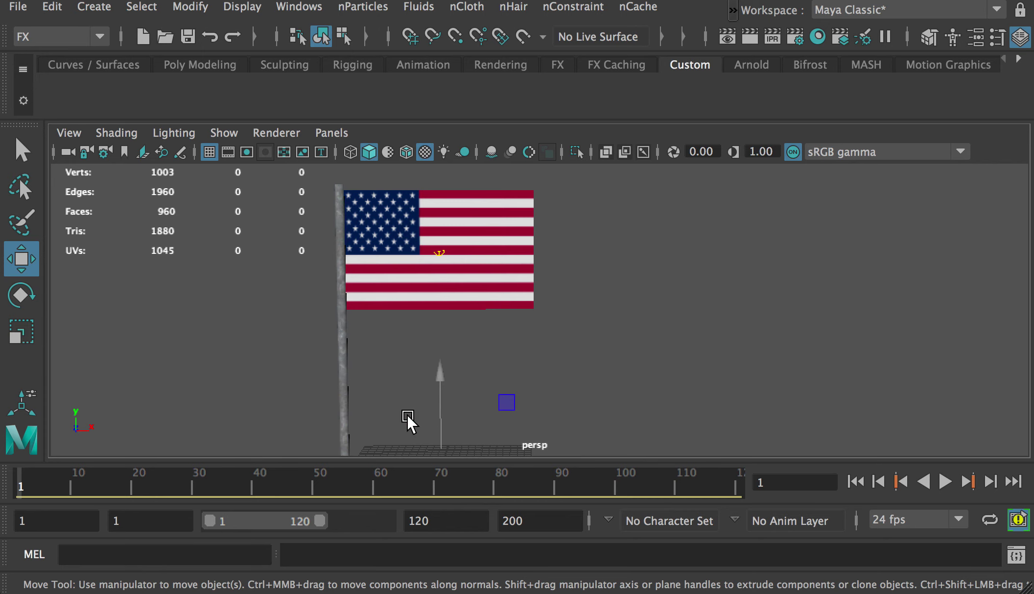
pyautogui.click(373, 228)
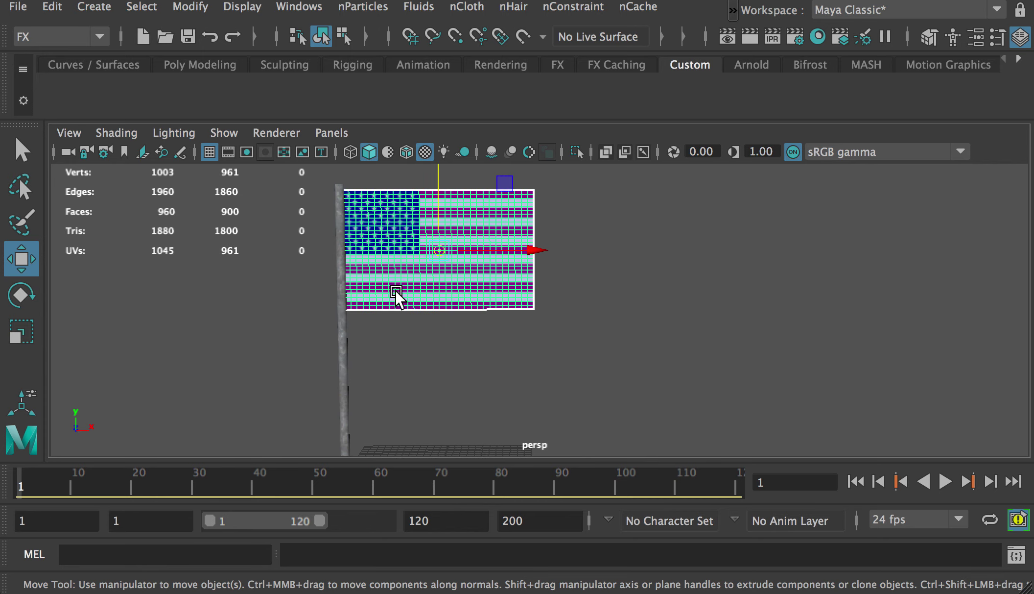
pyautogui.keyDown('alt'); pyautogui.moveTo(396, 289); pyautogui.dragTo(454, 354, button='right'); pyautogui.keyUp('alt')
pyautogui.keyDown('alt'); pyautogui.moveTo(454, 354); pyautogui.dragTo(464, 341); pyautogui.keyUp('alt')
pyautogui.keyDown('alt'); pyautogui.moveTo(464, 341); pyautogui.dragTo(496, 395, button='right'); pyautogui.keyUp('alt')
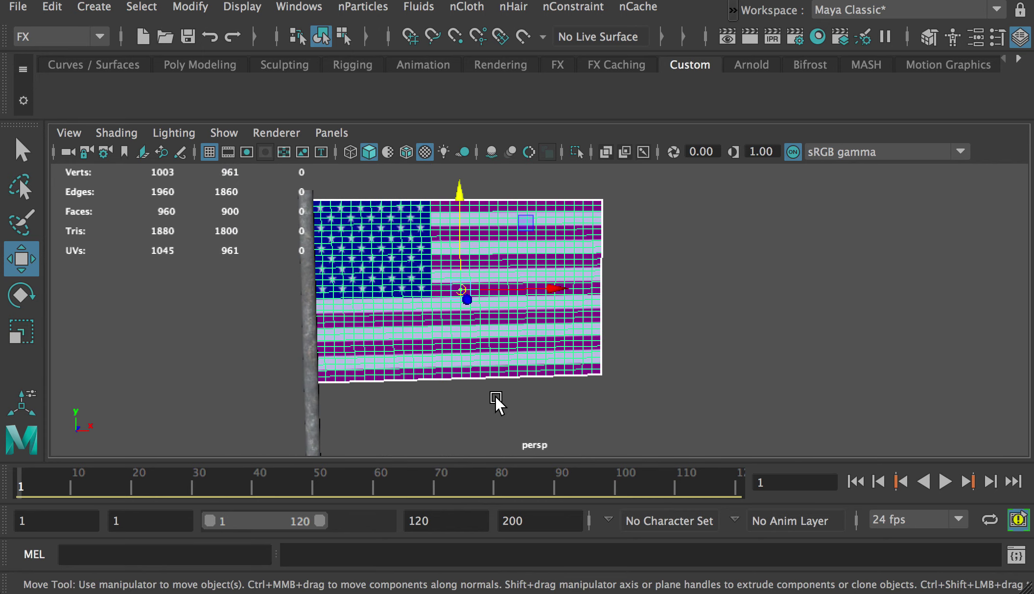
pyautogui.press('4')
pyautogui.keyDown('alt'); pyautogui.moveTo(363, 311); pyautogui.dragTo(377, 325, button='right'); pyautogui.keyUp('alt')
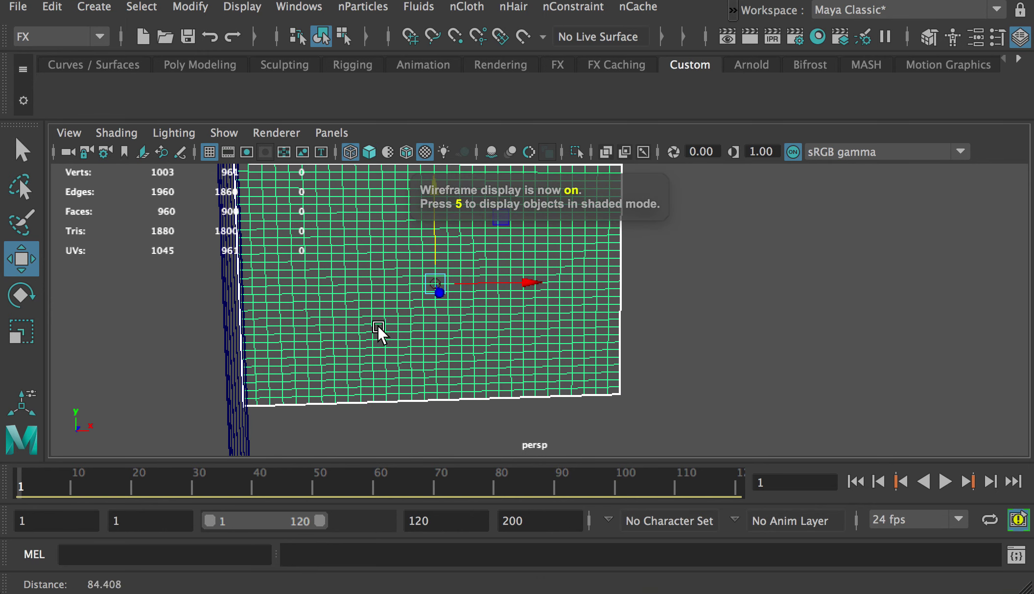
pyautogui.keyDown('alt'); pyautogui.moveTo(378, 324); pyautogui.dragTo(409, 338); pyautogui.keyUp('alt')
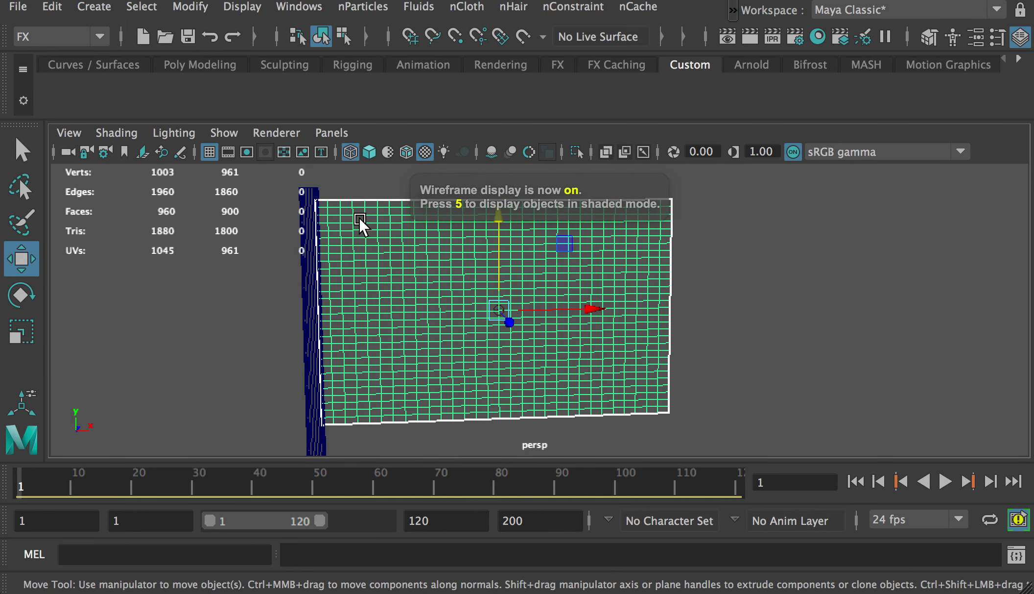
pyautogui.moveTo(360, 212); pyautogui.dragTo(271, 205, button='right')
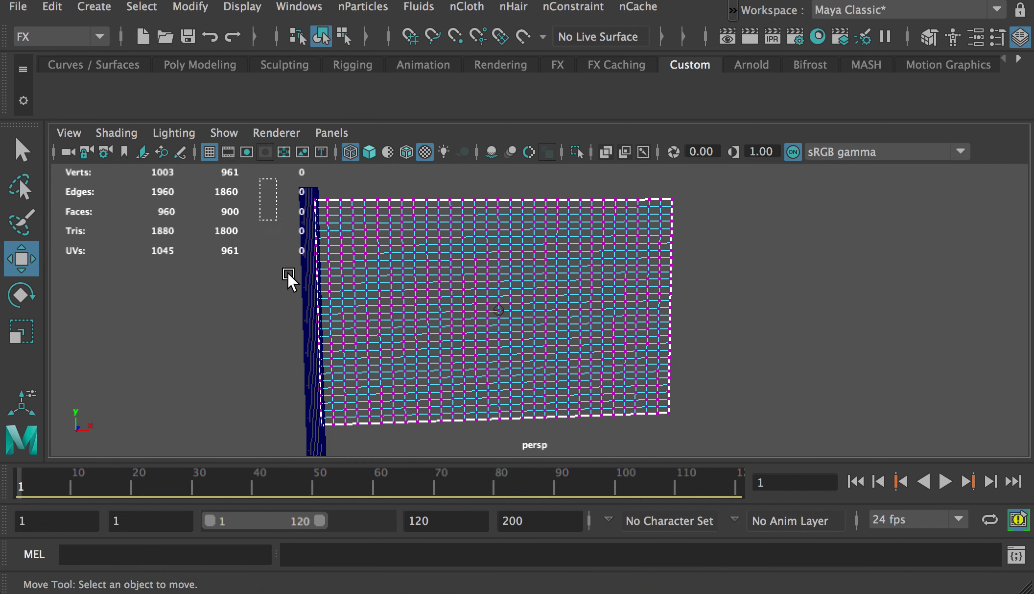
pyautogui.moveTo(320, 431); pyautogui.dragTo(322, 440)
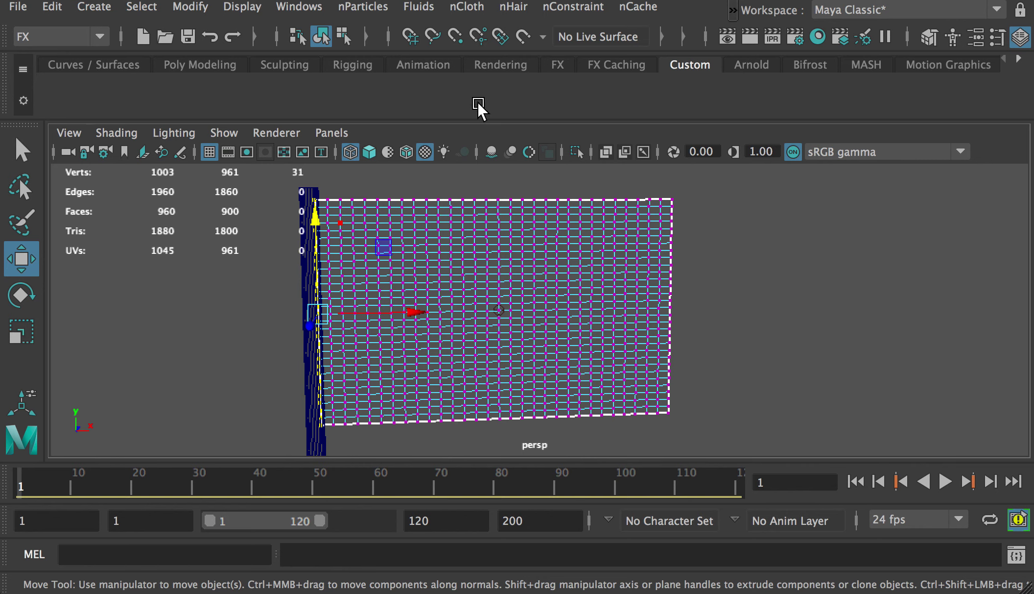
pyautogui.click(563, 6)
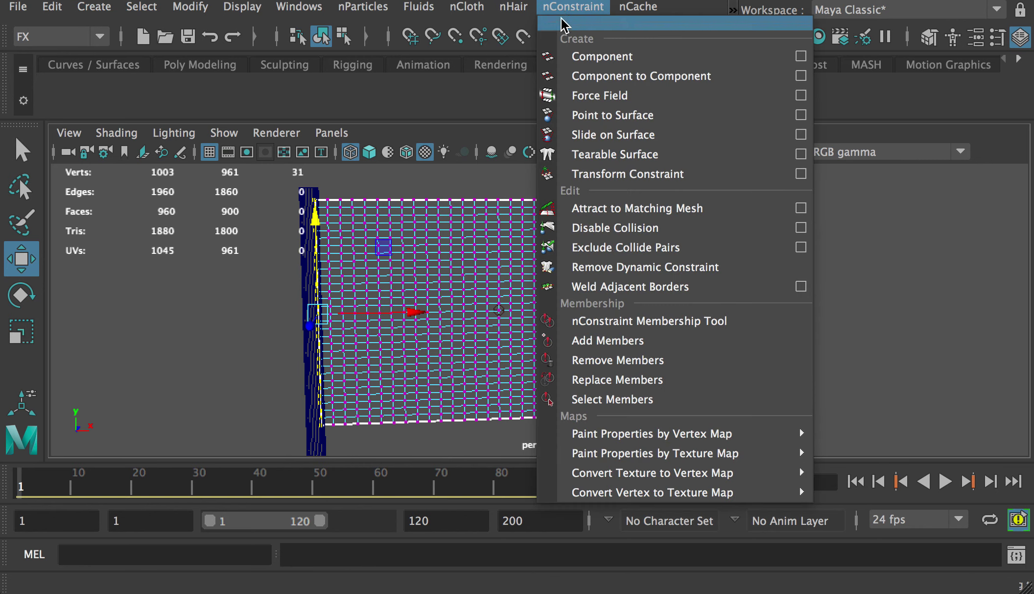
pyautogui.click(683, 175)
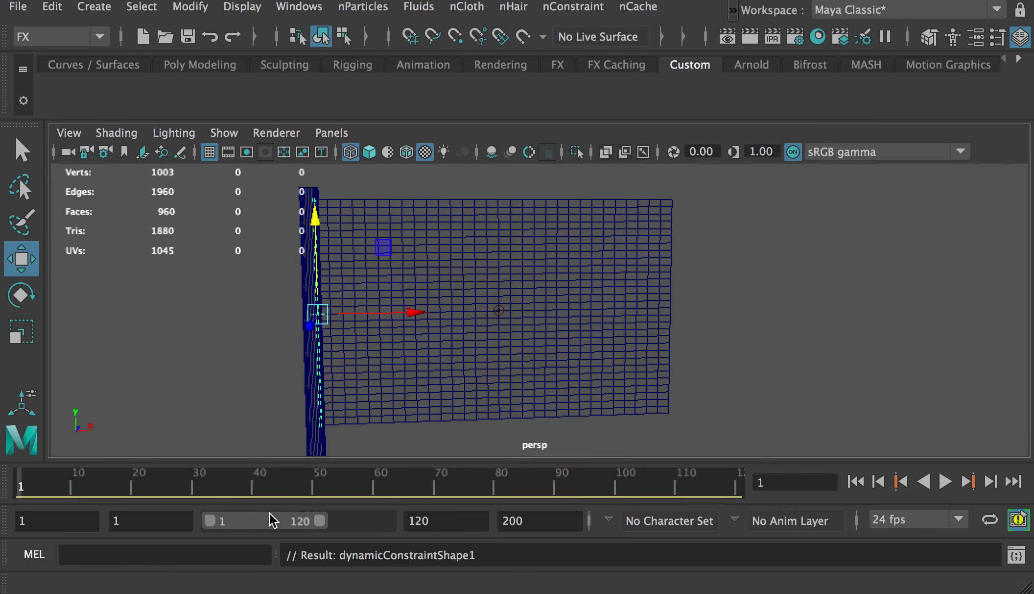
# Step: Restore textured display, play the simulation of the constrained flag, and return the timeline to frame 1
pyautogui.press('6')
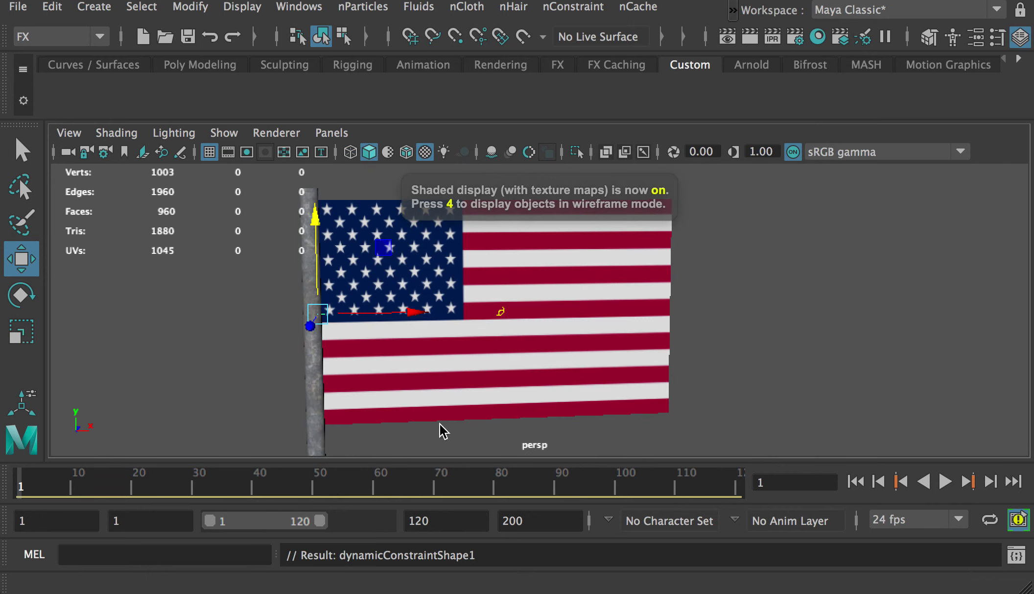
pyautogui.click(944, 480)
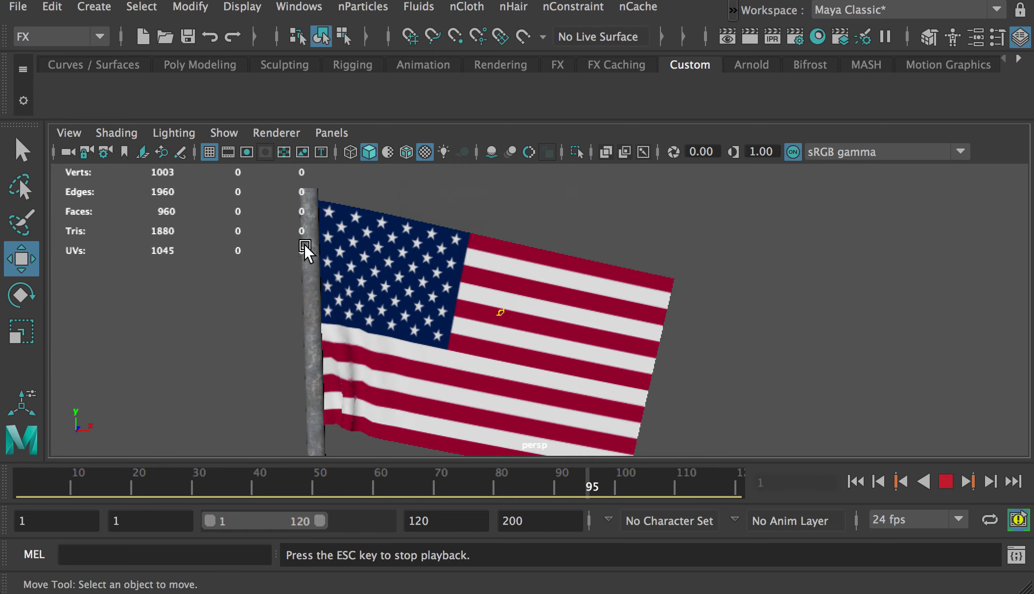
pyautogui.click(933, 480)
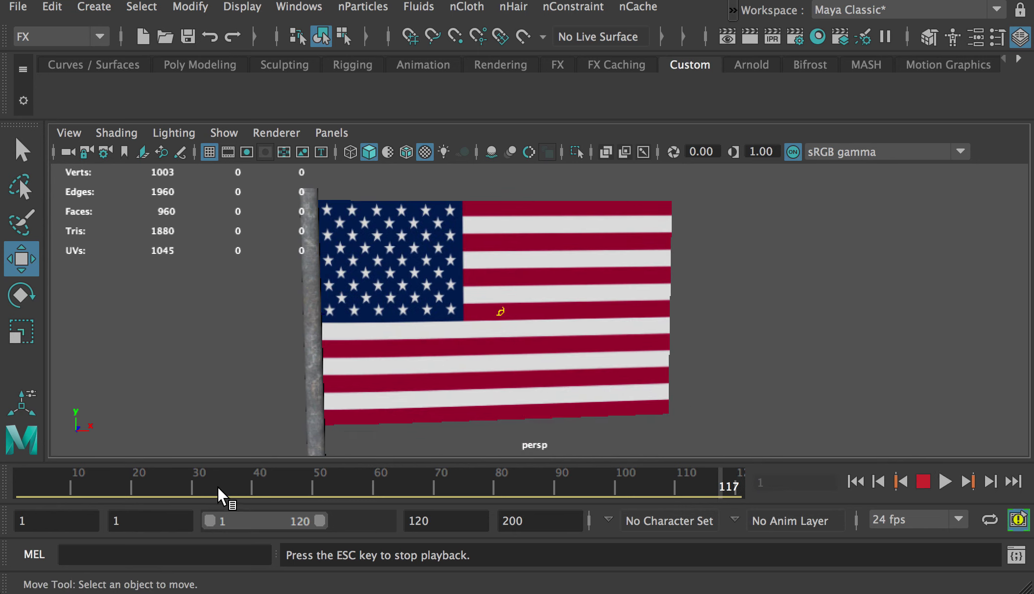
pyautogui.click(924, 481)
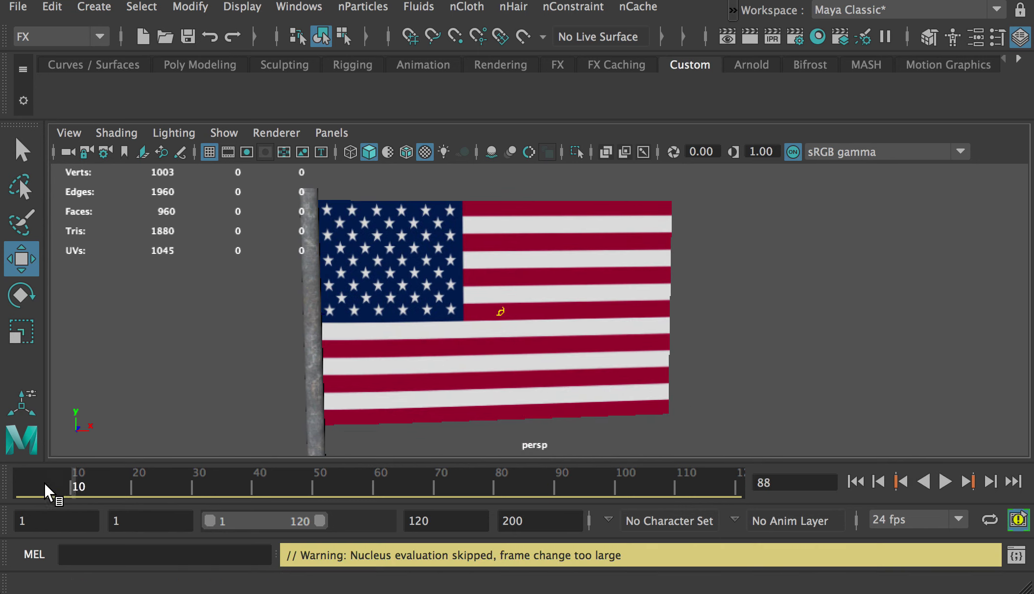
pyautogui.moveTo(55, 482); pyautogui.dragTo(1, 485)
pyautogui.keyDown('alt'); pyautogui.moveTo(590, 308); pyautogui.dragTo(550, 324); pyautogui.keyUp('alt')
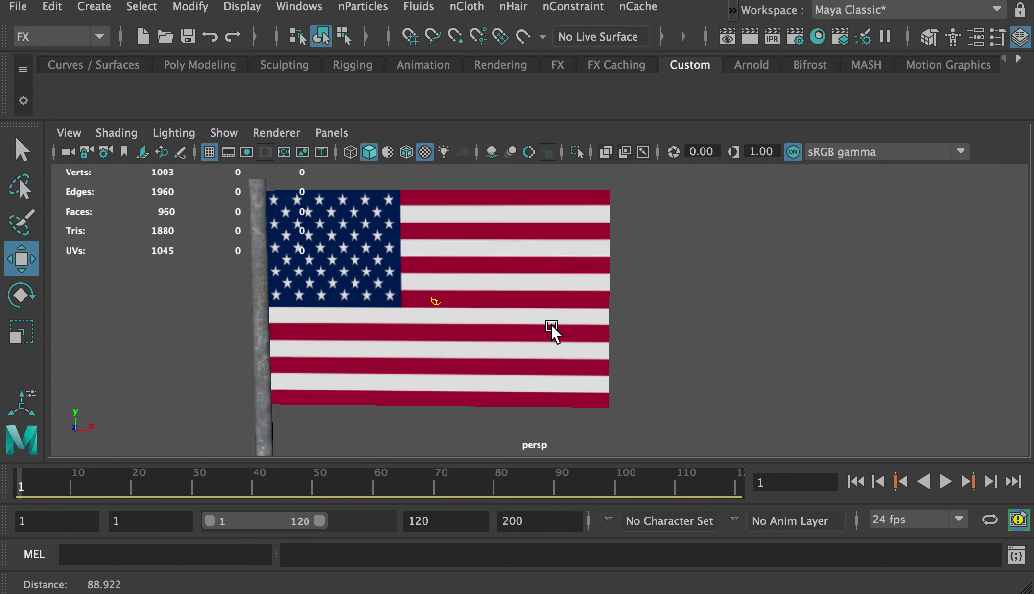
pyautogui.keyDown('alt'); pyautogui.moveTo(551, 324); pyautogui.dragTo(516, 317, button='right'); pyautogui.keyUp('alt')
pyautogui.click(944, 481)
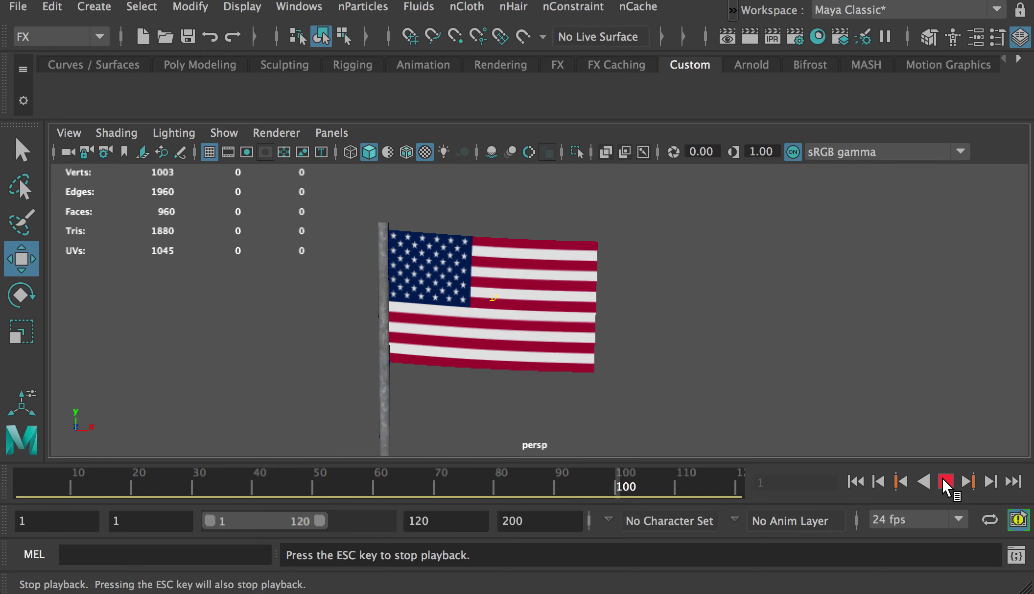
pyautogui.moveTo(20, 484); pyautogui.dragTo(7, 485)
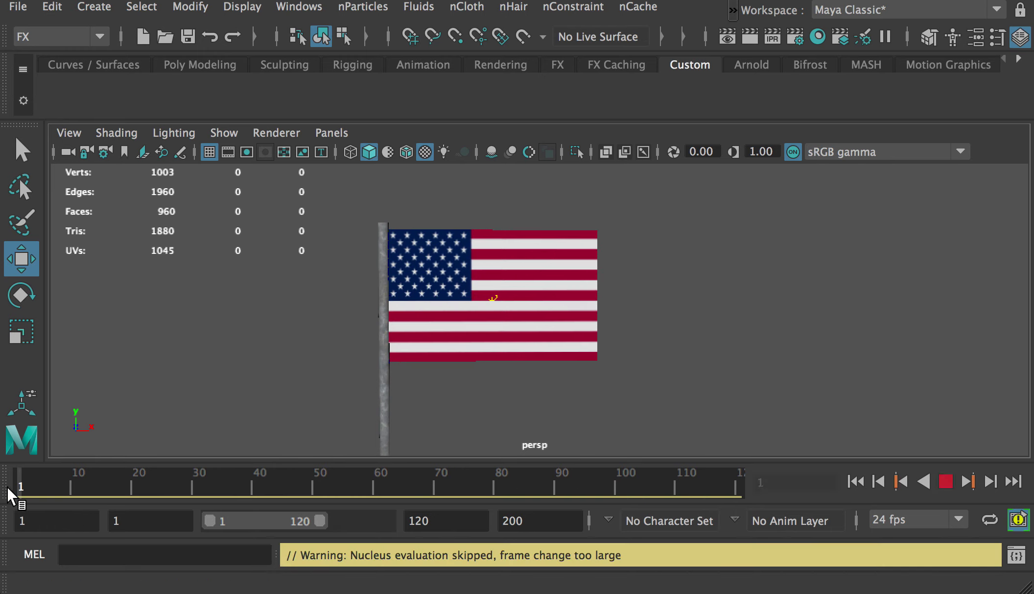
# Step: Set the Wind Speed of the flag's nucleus1 solver to 60 and play the simulation
pyautogui.click(976, 36)
pyautogui.moveTo(994, 224); pyautogui.dragTo(791, 140)
pyautogui.click(451, 264)
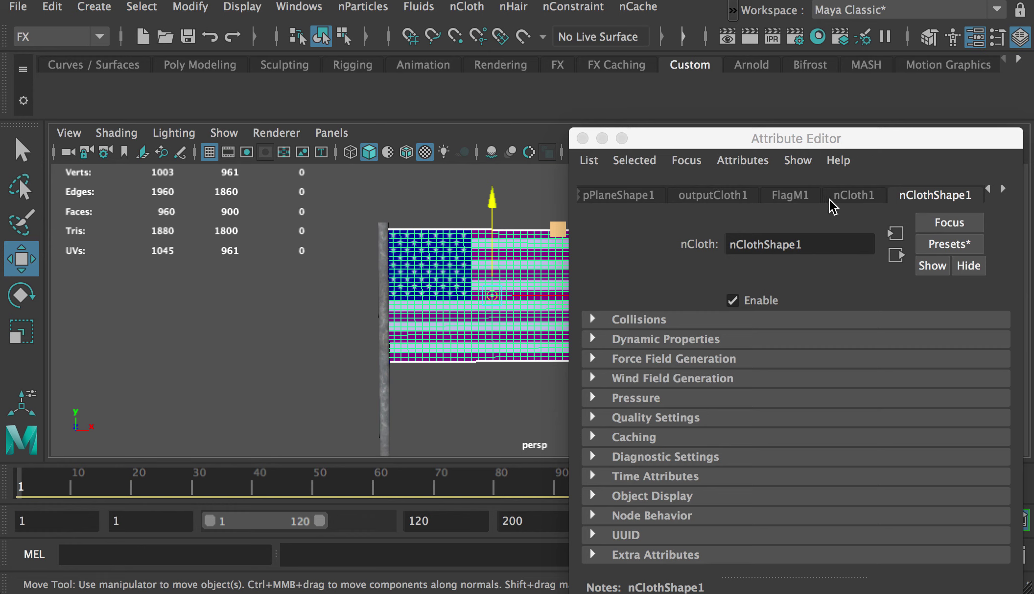
pyautogui.click(1003, 189)
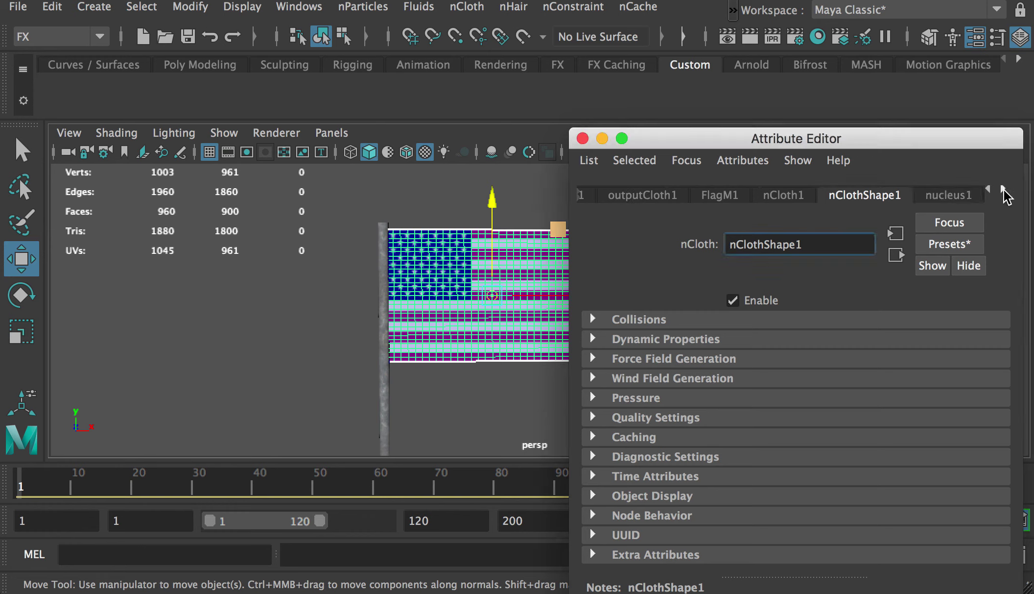
pyautogui.click(1003, 189)
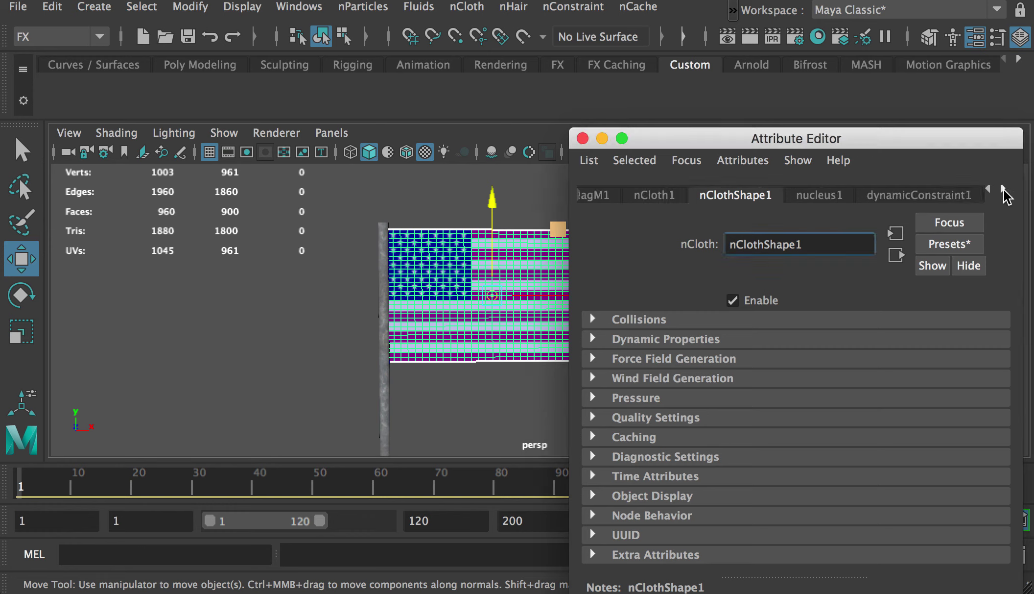
pyautogui.click(823, 196)
pyautogui.scroll(-5, 1009, 355)
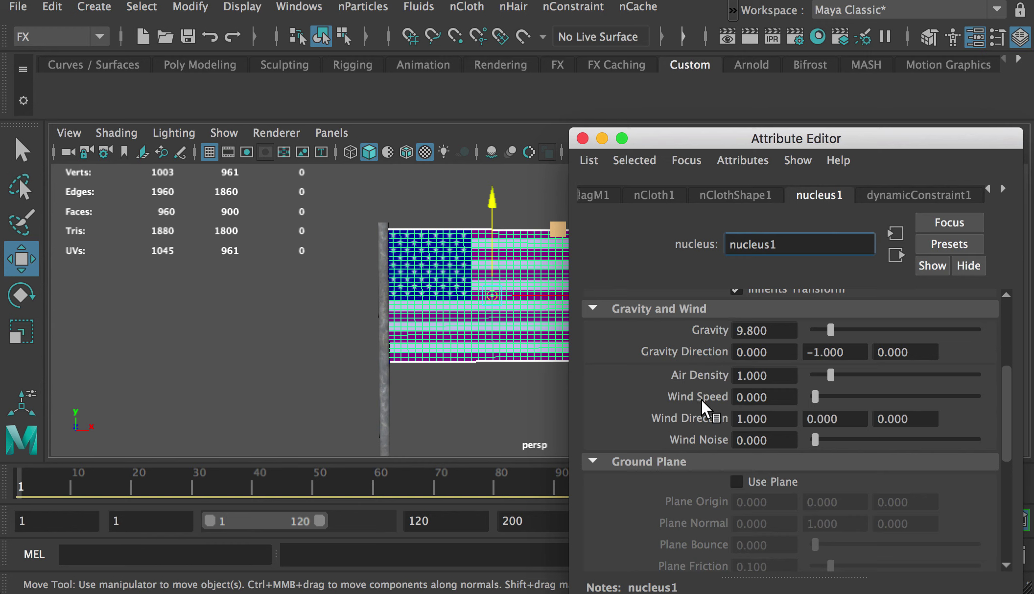
pyautogui.click(777, 397)
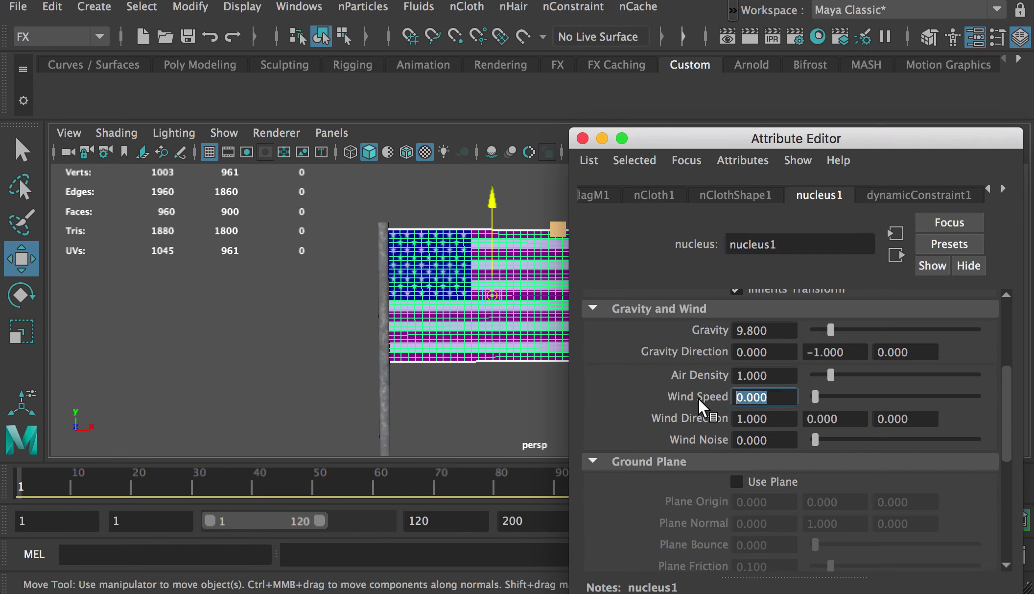
pyautogui.write('60')
pyautogui.press('Return')
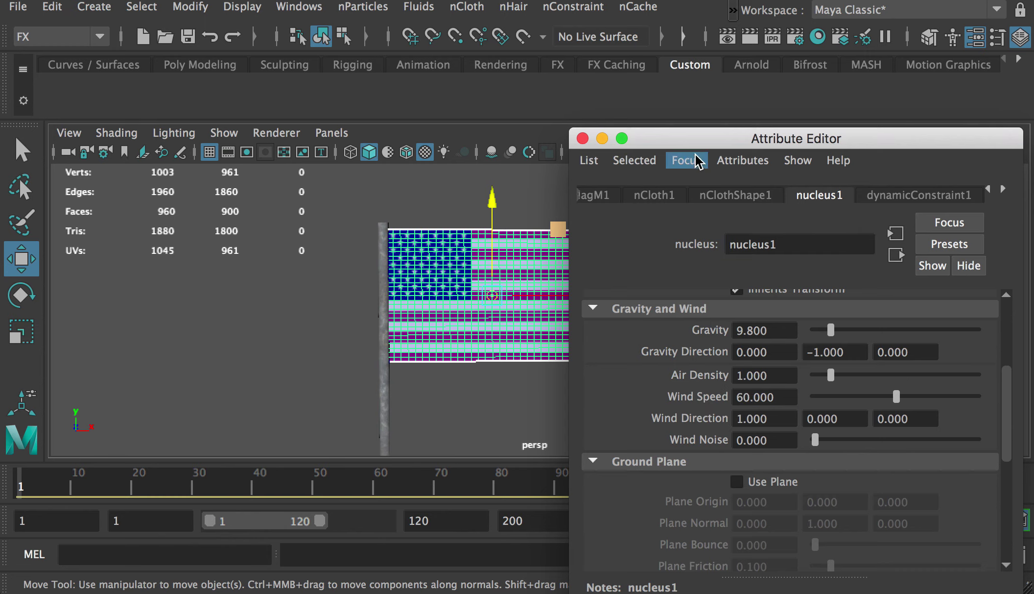
pyautogui.moveTo(699, 142); pyautogui.dragTo(1033, 205)
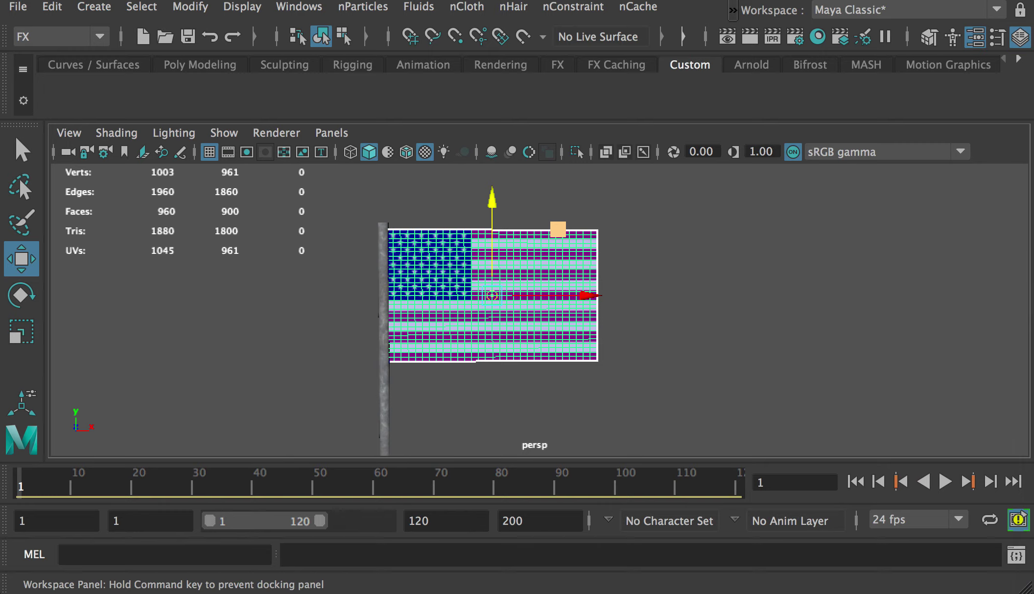
pyautogui.click(947, 481)
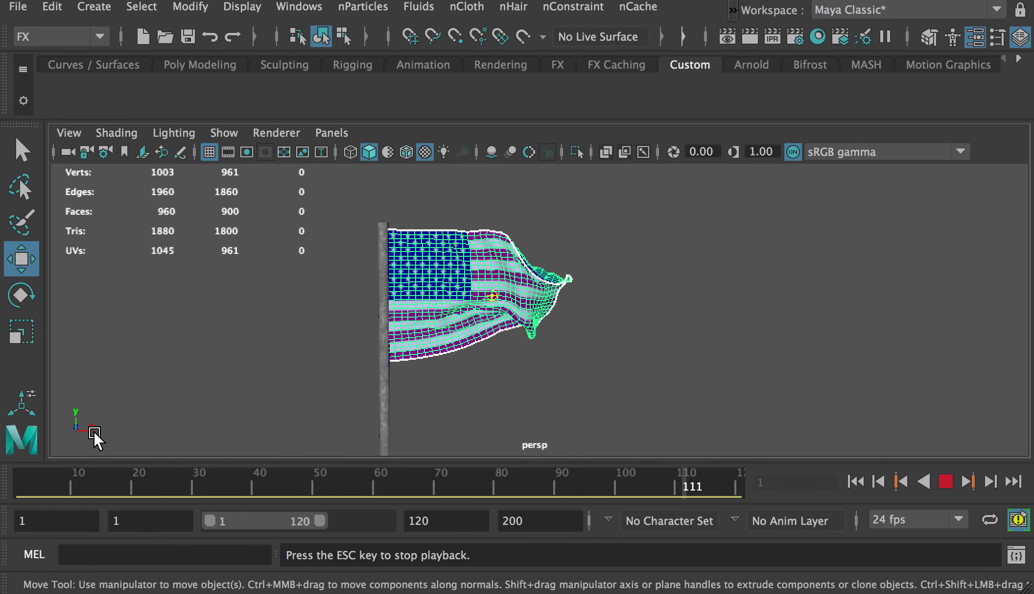
# Step: Set the first Wind Direction value of nucleus1 to -1 while the simulation plays
pyautogui.moveTo(1032, 338); pyautogui.dragTo(736, 144)
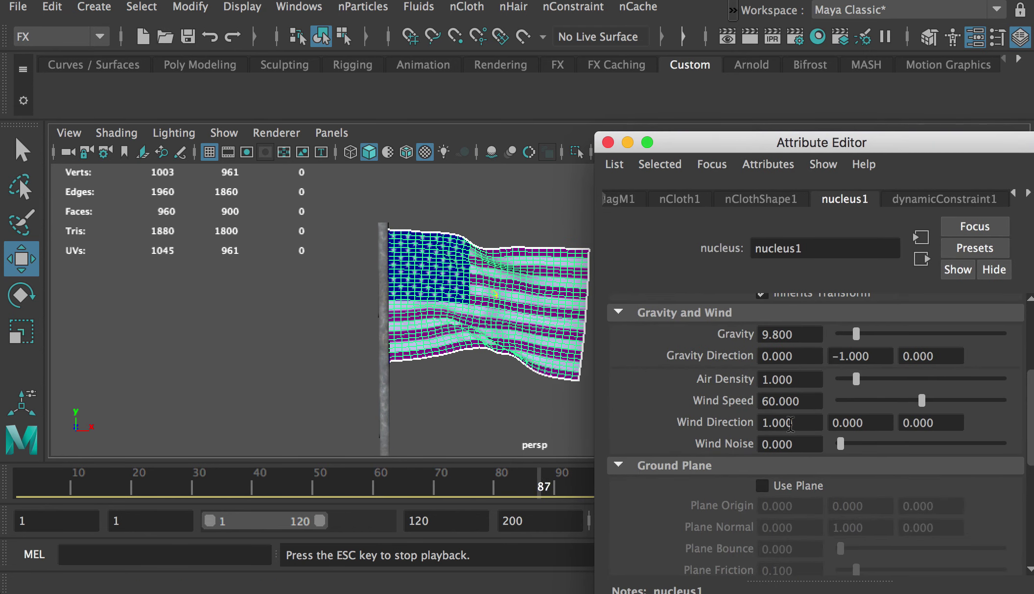
pyautogui.click(785, 422)
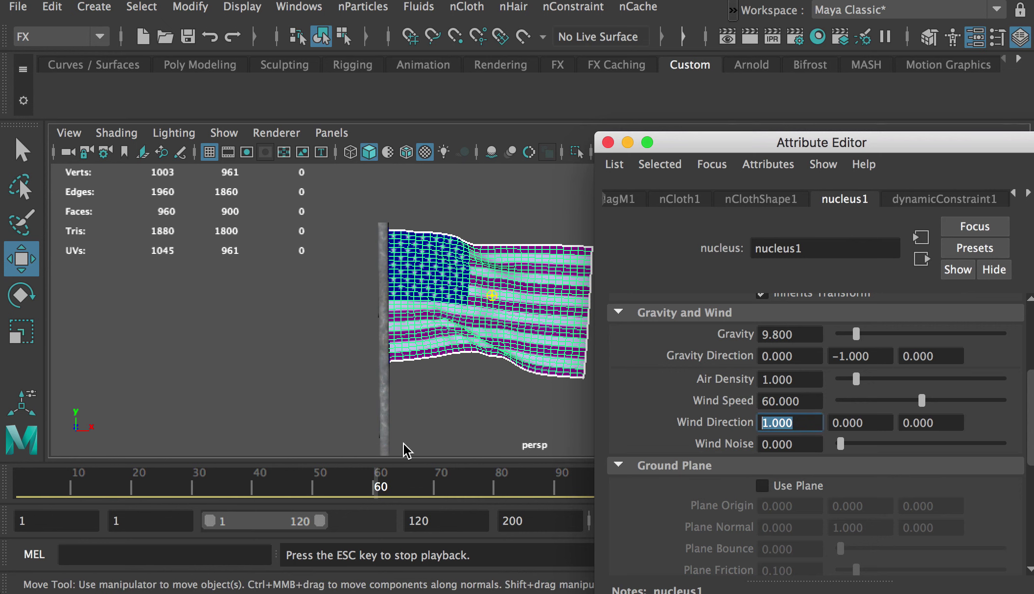
pyautogui.press('Left')
pyautogui.write('-')
pyautogui.press('Return')
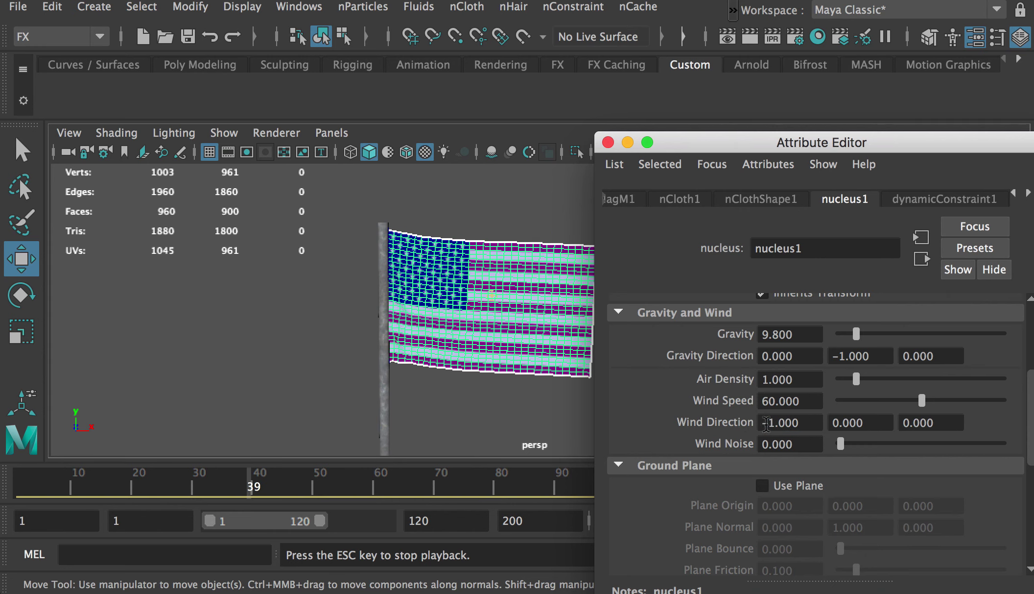
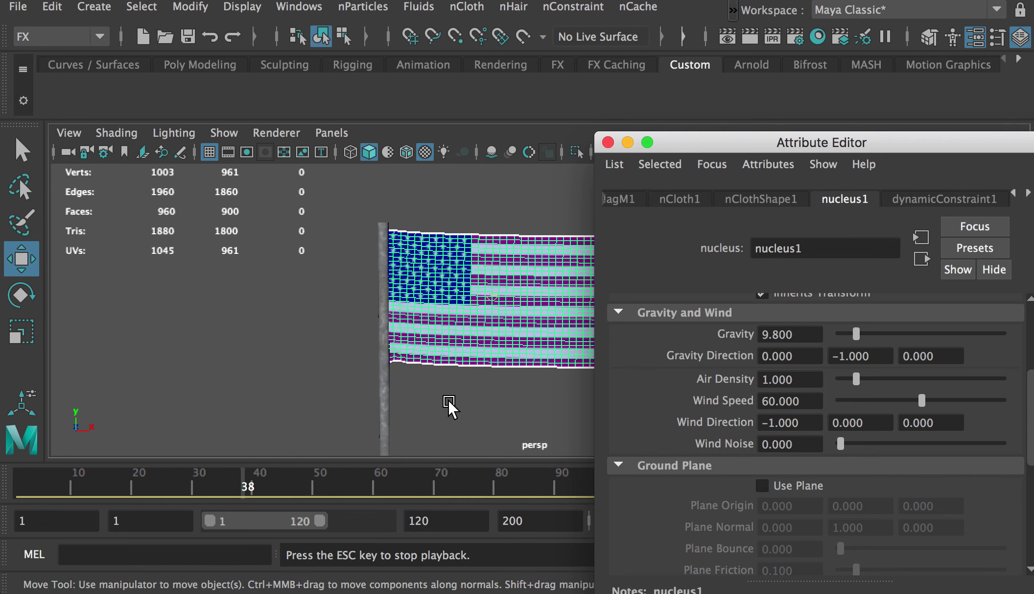
# Step: Set the nucleus1 Wind Direction to 0, 0, 1 while the simulation plays and view the flag at an angle
pyautogui.click(783, 422)
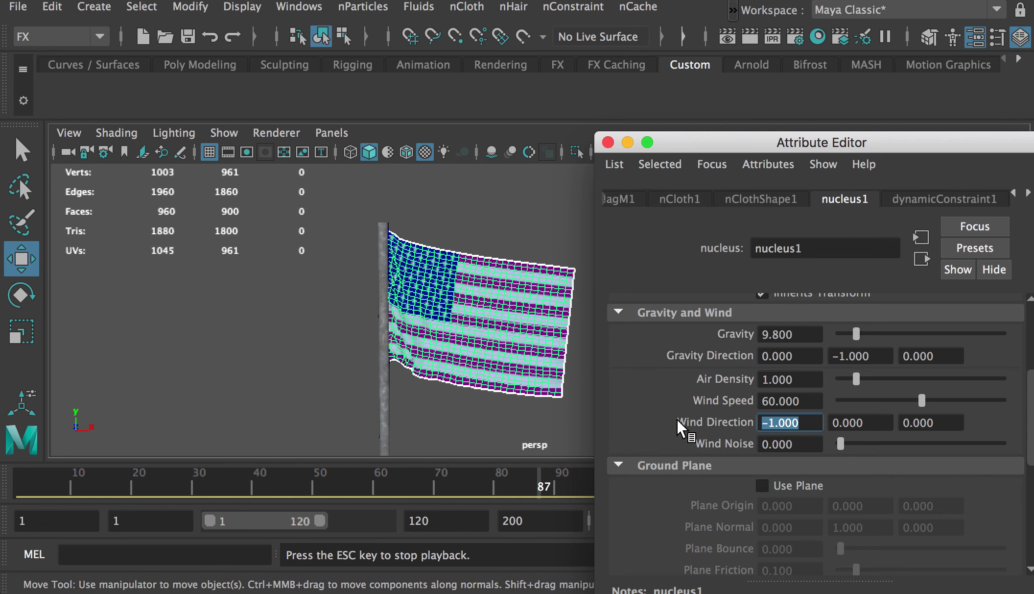
pyautogui.write('0')
pyautogui.press('Return')
pyautogui.click(904, 422)
pyautogui.write('1')
pyautogui.press('Return')
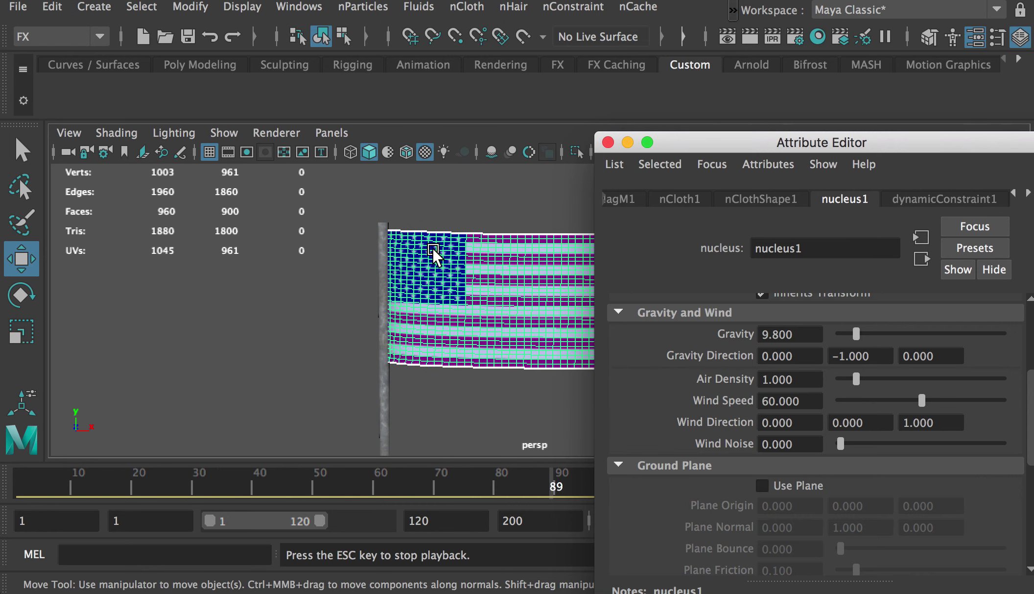
pyautogui.keyDown('alt'); pyautogui.moveTo(460, 297); pyautogui.dragTo(402, 313); pyautogui.keyUp('alt')
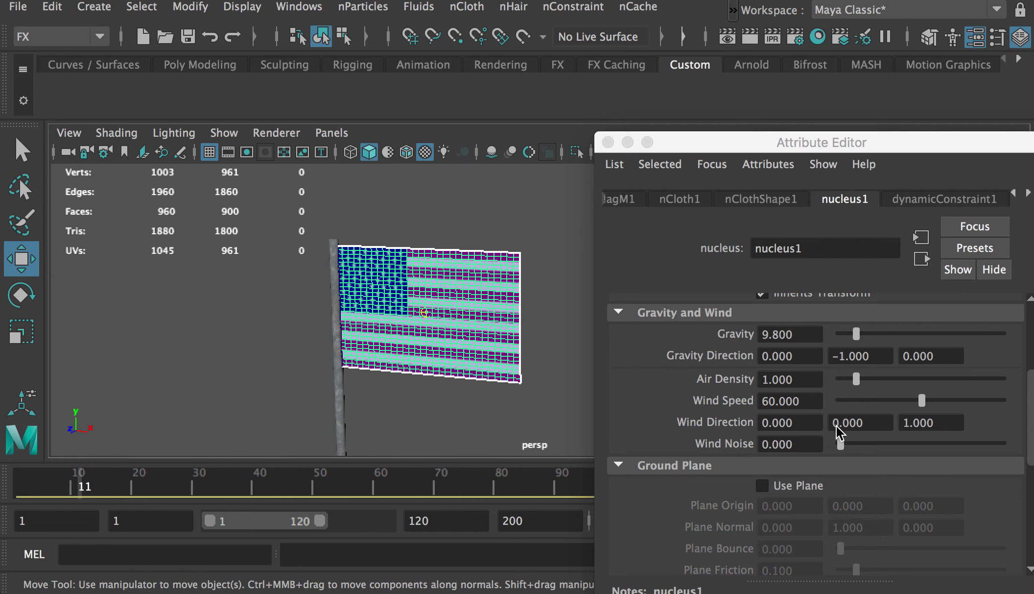
# Step: Stop playback, return to frame 1, and extend the playback range to end at frame 300
pyautogui.moveTo(762, 147); pyautogui.dragTo(1033, 196)
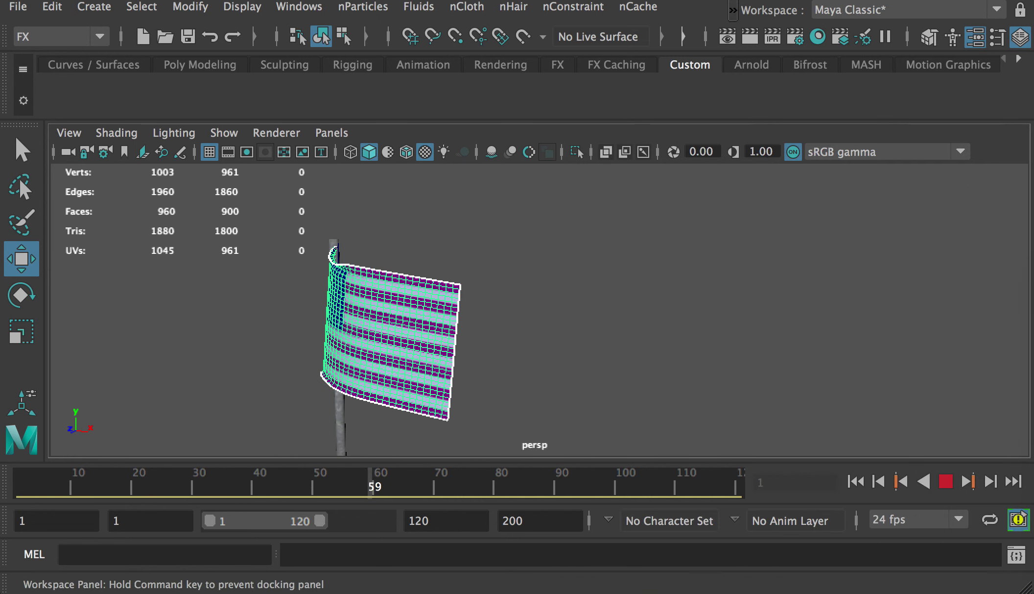
pyautogui.click(946, 481)
pyautogui.click(16, 487)
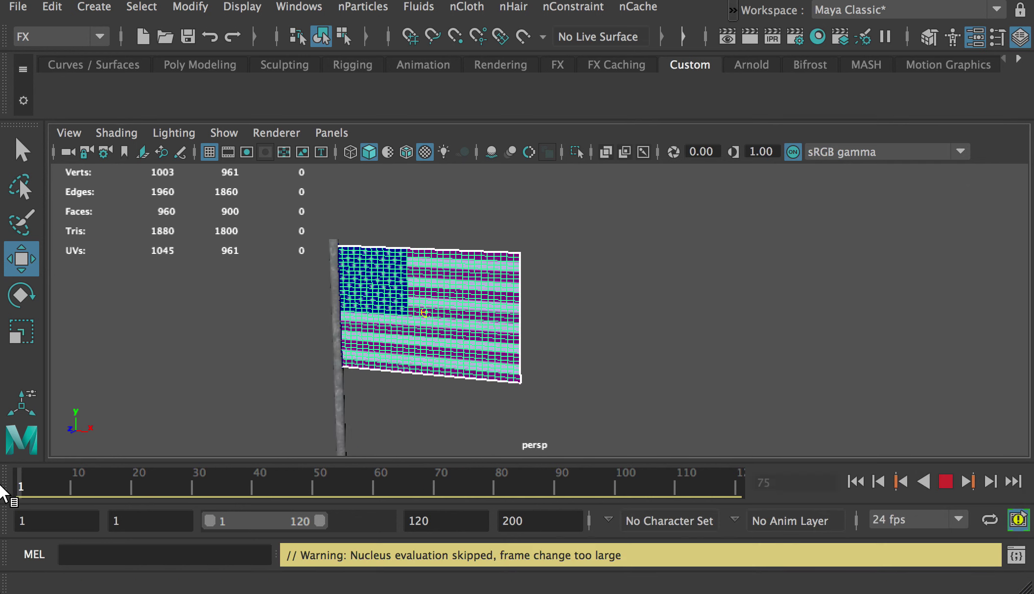
pyautogui.click(794, 482)
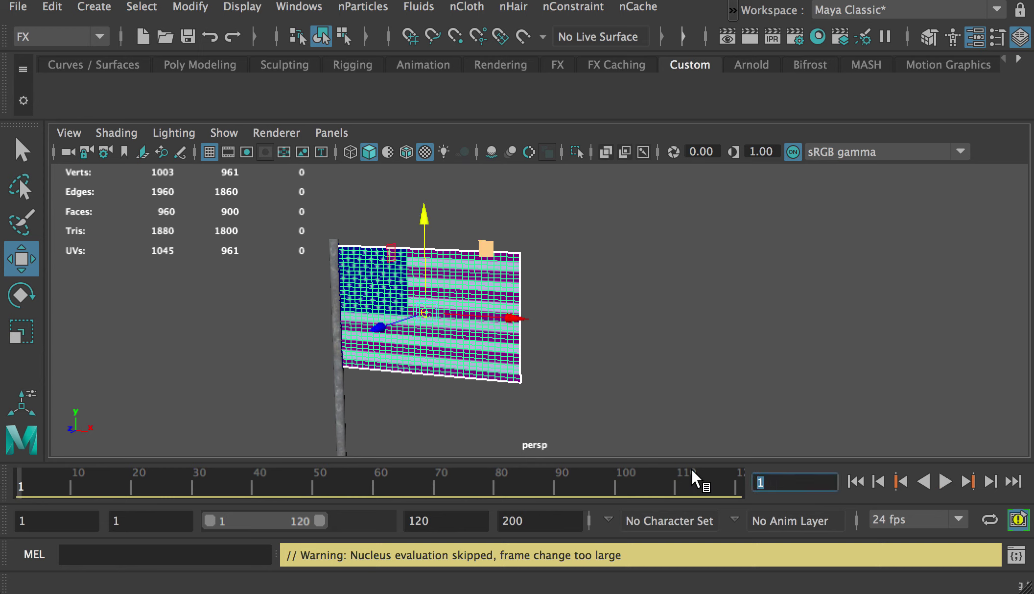
pyautogui.click(429, 522)
pyautogui.doubleClick(428, 523)
pyautogui.write('300')
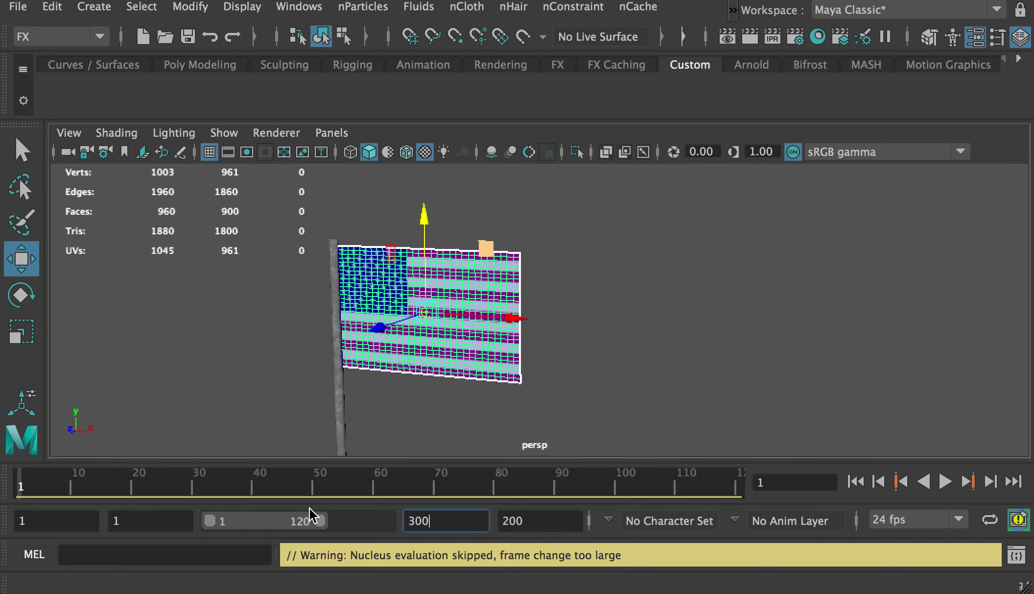
pyautogui.press('Return')
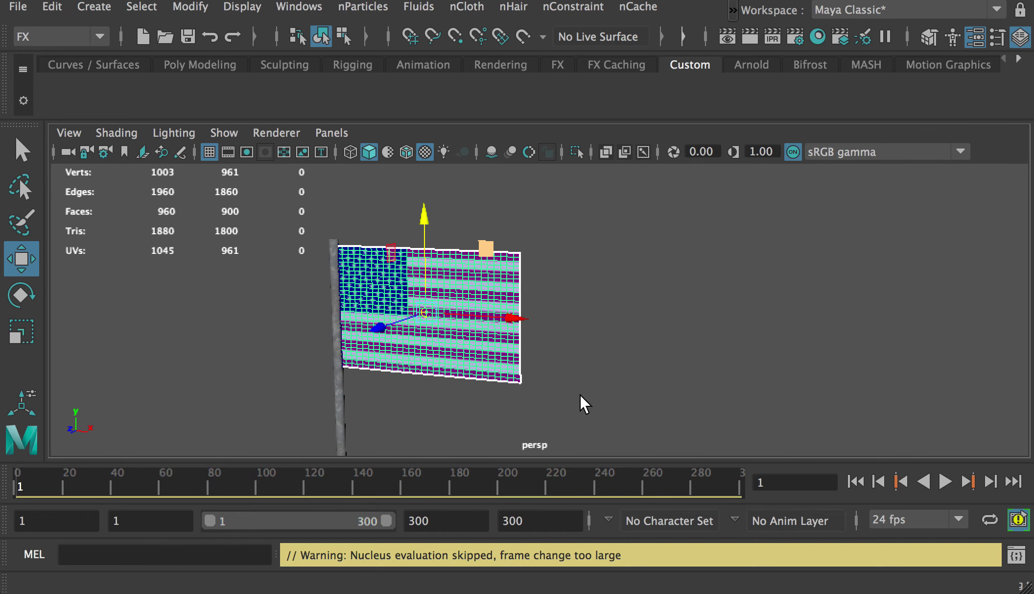
# Step: Set the nucleus1 Wind Direction to 1, 0, 0 so the wind blows along the flag away from the pole
pyautogui.hotkey('ctrl', 'a')
pyautogui.moveTo(816, 183); pyautogui.dragTo(671, 153)
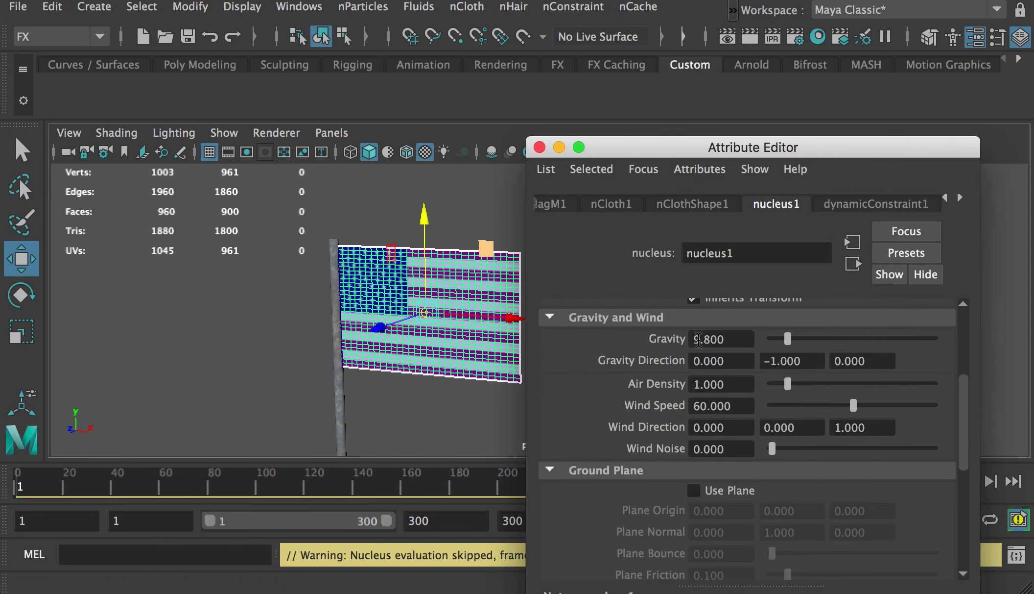
pyautogui.click(737, 427)
pyautogui.write('1')
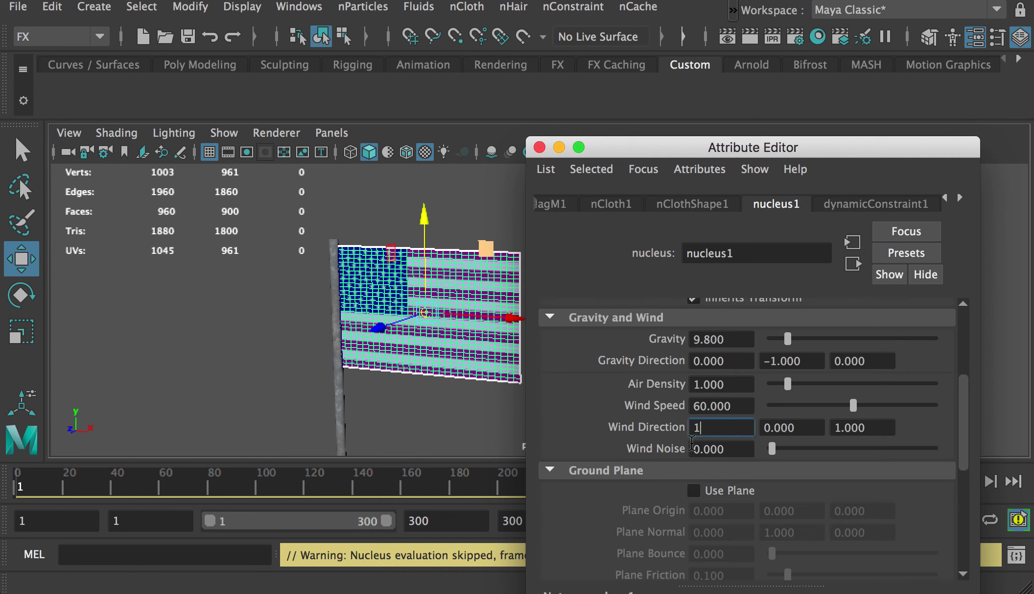
pyautogui.click(856, 436)
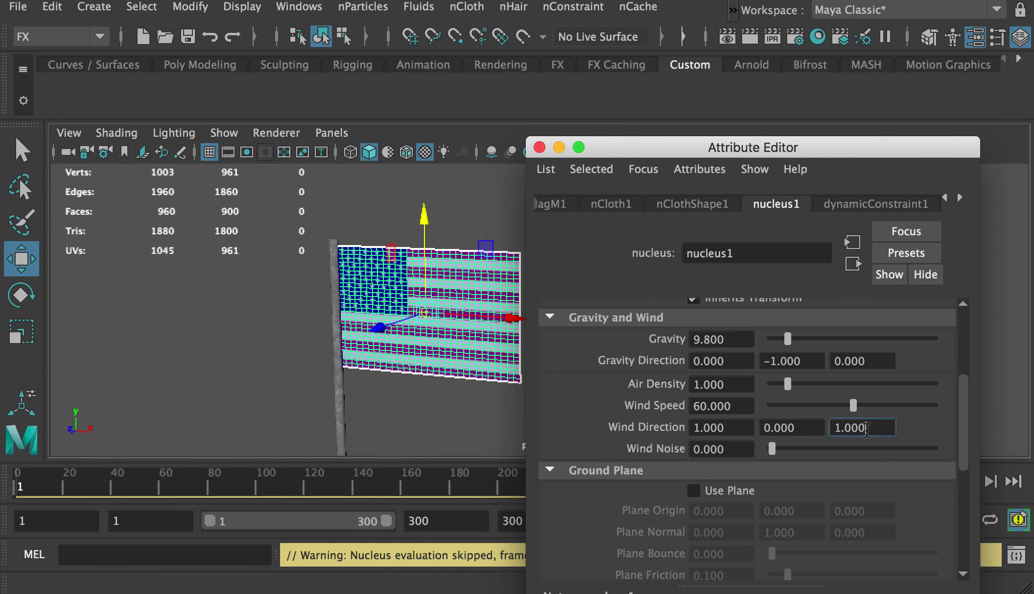
pyautogui.write('0')
pyautogui.press('Return')
pyautogui.moveTo(635, 141); pyautogui.dragTo(1033, 343)
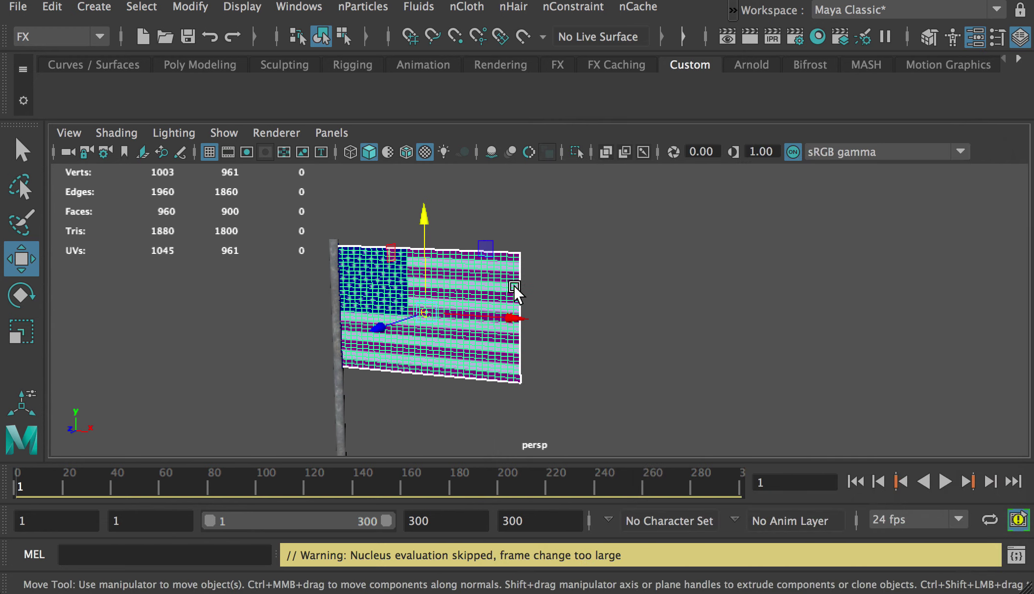
# Step: Play the flag simulation from frame 1 in short bursts, checking its shape, and stop at frame 89
pyautogui.keyDown('alt'); pyautogui.moveTo(564, 297); pyautogui.dragTo(616, 283); pyautogui.keyUp('alt')
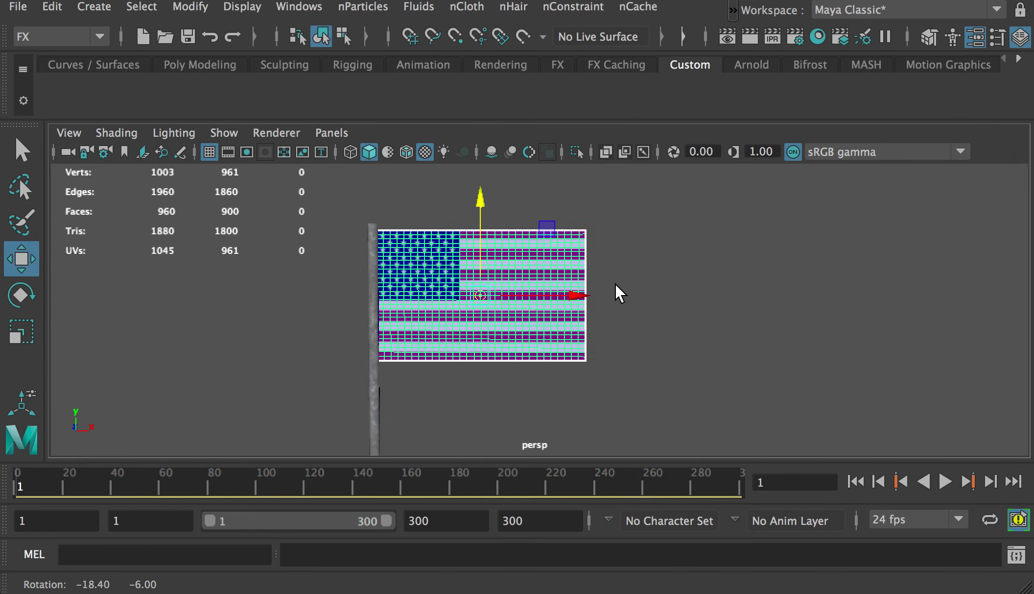
pyautogui.click(944, 480)
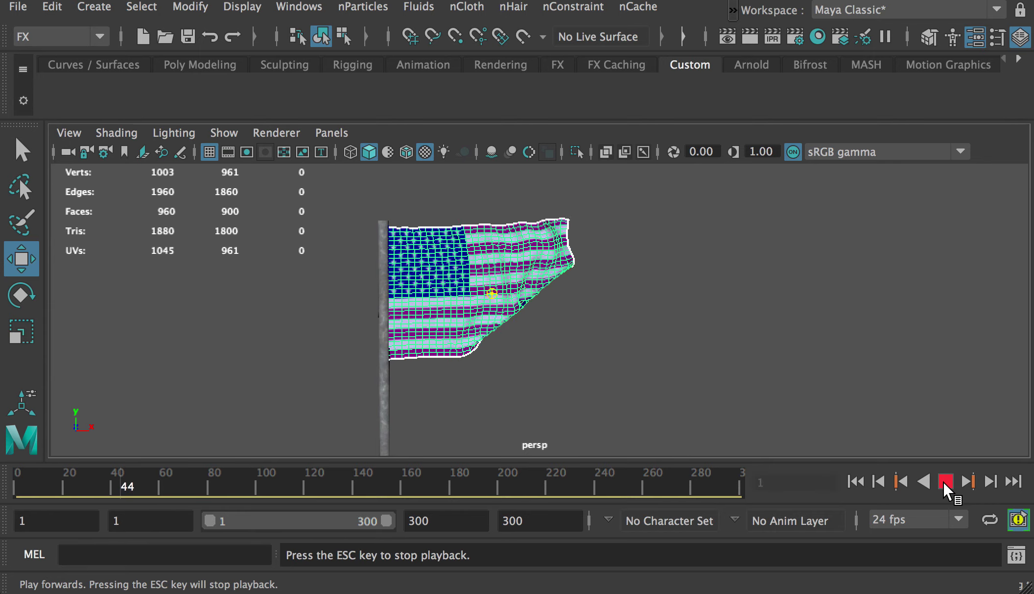
pyautogui.click(943, 481)
pyautogui.moveTo(605, 323)
pyautogui.keyDown('alt'); pyautogui.mouseDown()
pyautogui.moveTo(433, 338)
pyautogui.moveTo(364, 321)
pyautogui.moveTo(591, 306)
pyautogui.moveTo(608, 321)
pyautogui.mouseUp(); pyautogui.keyUp('alt')
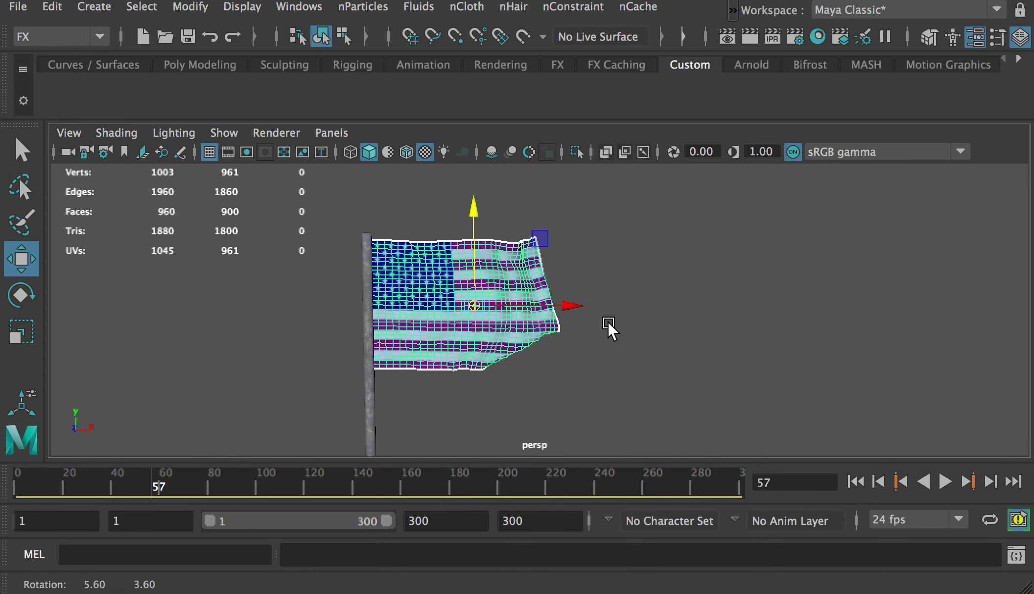
pyautogui.click(948, 481)
pyautogui.click(948, 481)
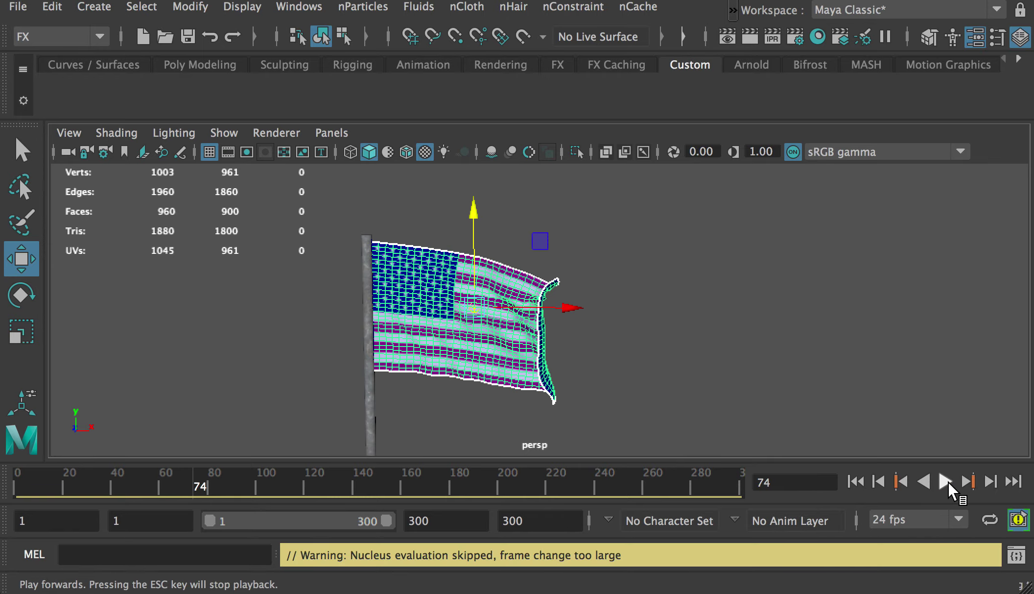
pyautogui.click(948, 481)
pyautogui.click(948, 481)
pyautogui.moveTo(838, 353)
pyautogui.keyDown('alt'); pyautogui.mouseDown()
pyautogui.moveTo(848, 339)
pyautogui.moveTo(840, 361)
pyautogui.moveTo(796, 336)
pyautogui.moveTo(729, 322)
pyautogui.moveTo(646, 336)
pyautogui.moveTo(829, 328)
pyautogui.moveTo(832, 364)
pyautogui.moveTo(824, 347)
pyautogui.mouseUp(); pyautogui.keyUp('alt')
pyautogui.click(839, 361)
# Step: Duplicate the simulated flag in its frame 89 pose and rename the copy Flag1
pyautogui.click(470, 306)
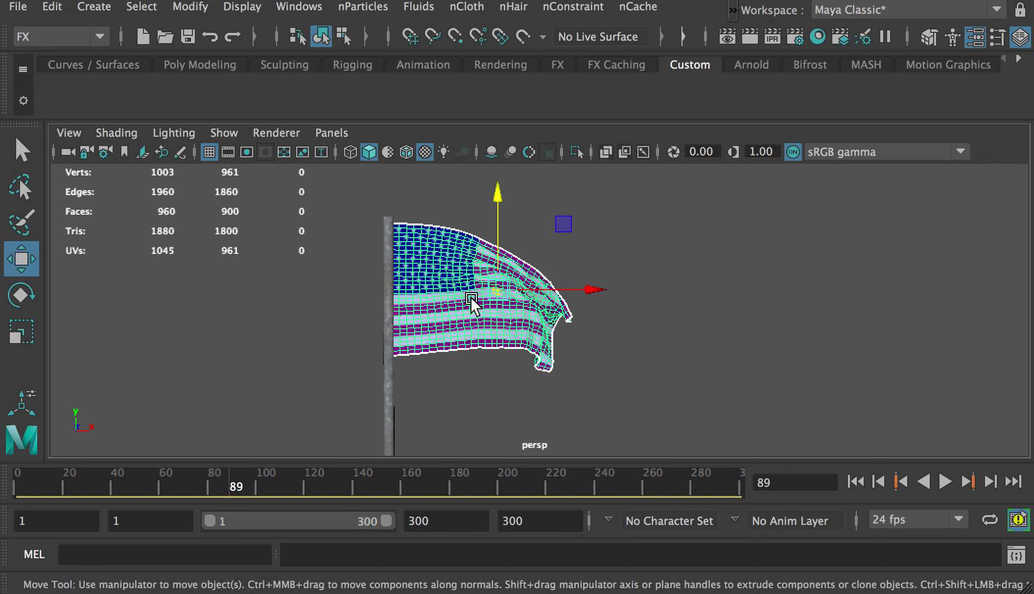
pyautogui.hotkey('ctrl', 'd')
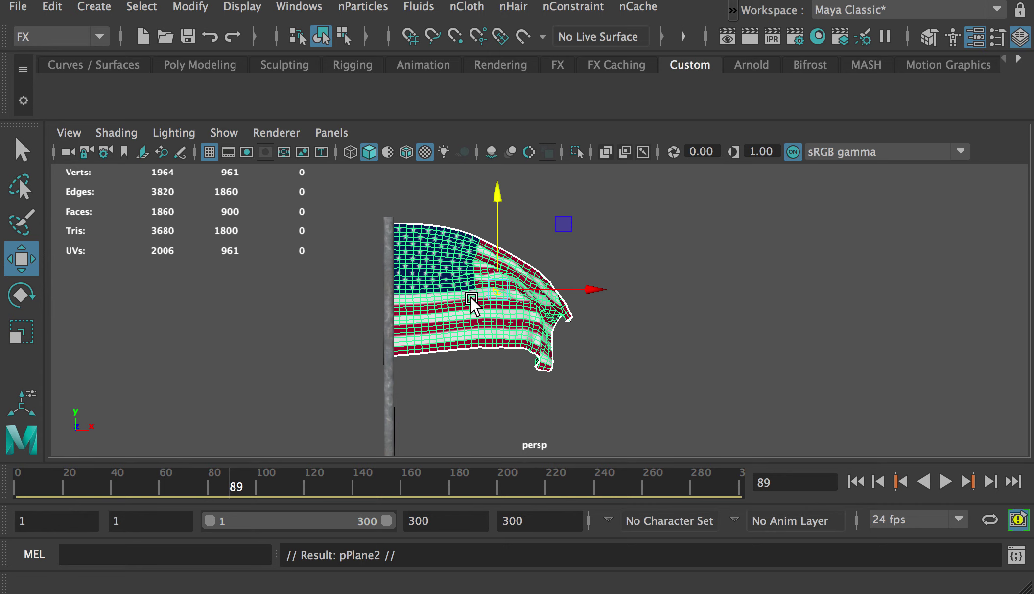
pyautogui.click(292, 6)
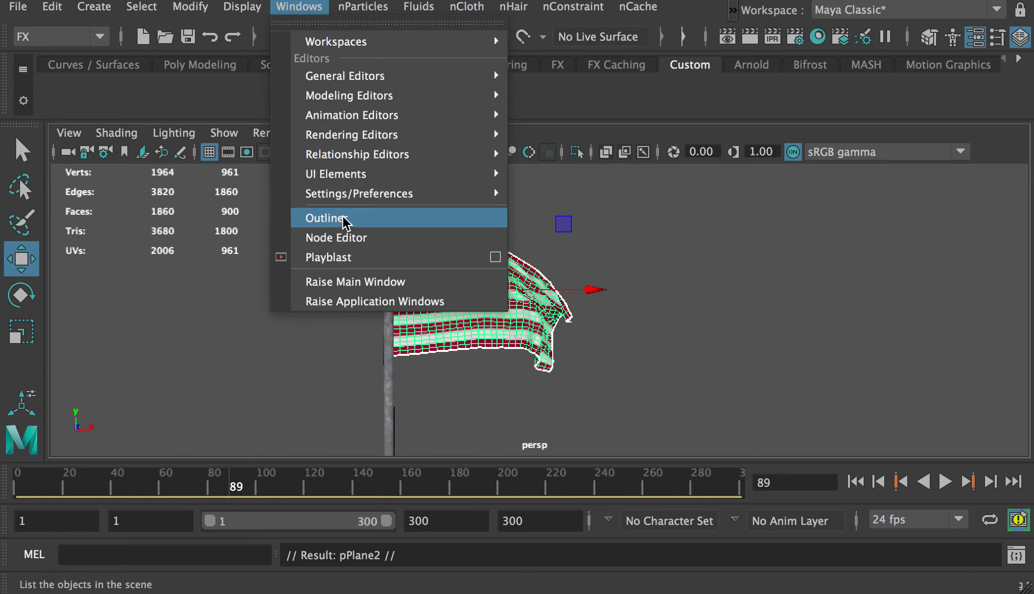
pyautogui.click(344, 218)
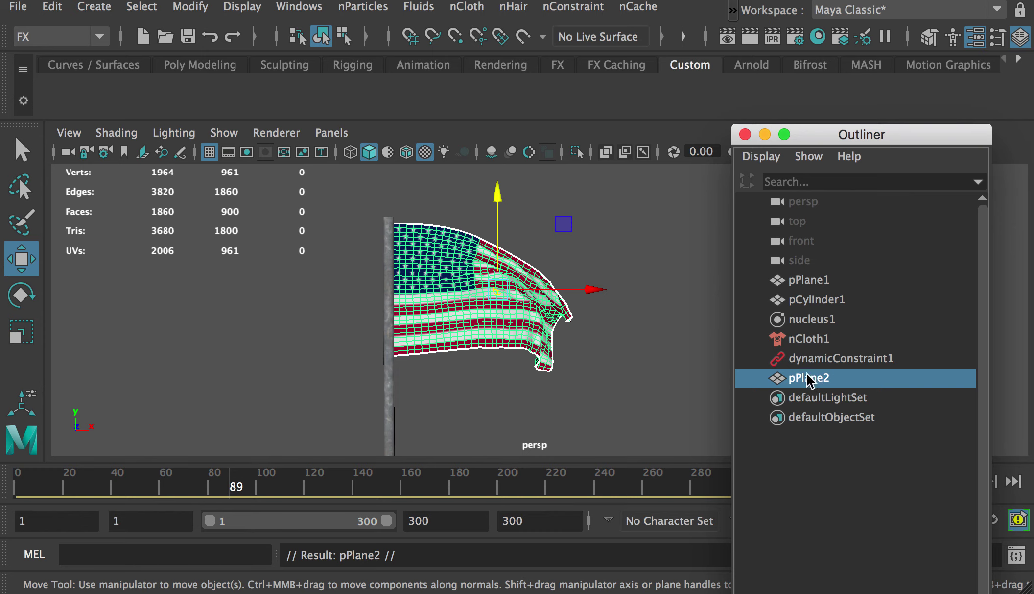
pyautogui.doubleClick(810, 379)
pyautogui.write('Flag1')
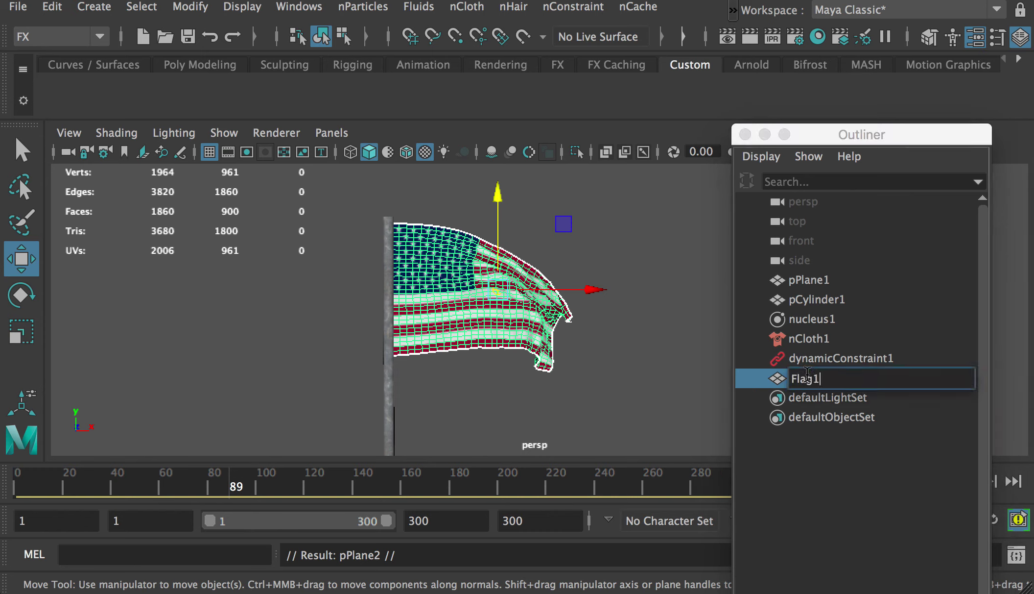
pyautogui.click(827, 449)
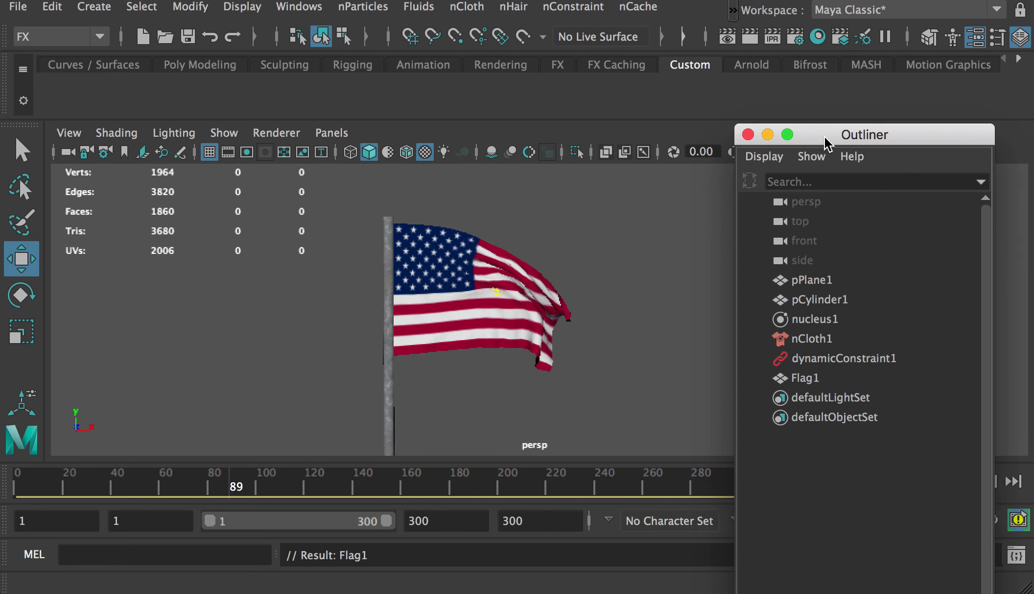
# Step: Hide the Flag1 copy and keep the Outliner clear of the simulated flag and playback controls
pyautogui.moveTo(822, 139); pyautogui.dragTo(870, 148)
pyautogui.click(853, 392)
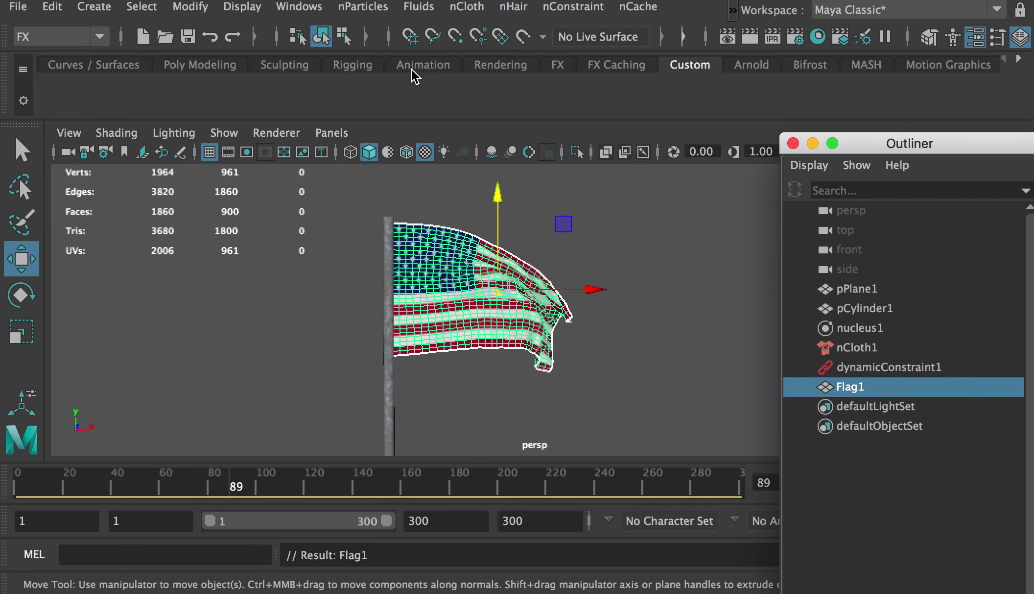
pyautogui.click(243, 7)
pyautogui.moveTo(490, 110)
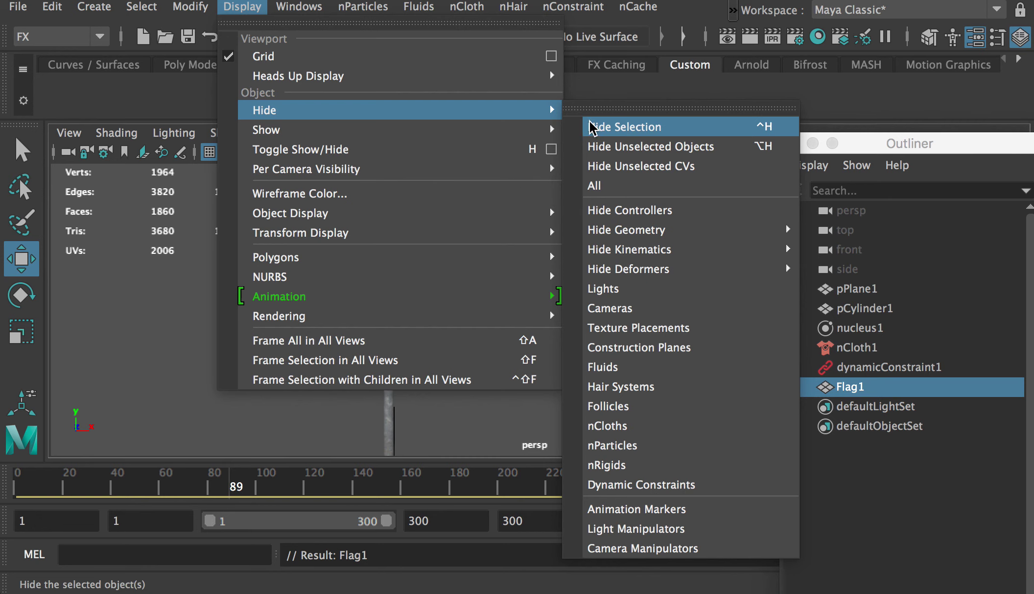
pyautogui.click(593, 128)
pyautogui.moveTo(979, 136); pyautogui.dragTo(245, 210)
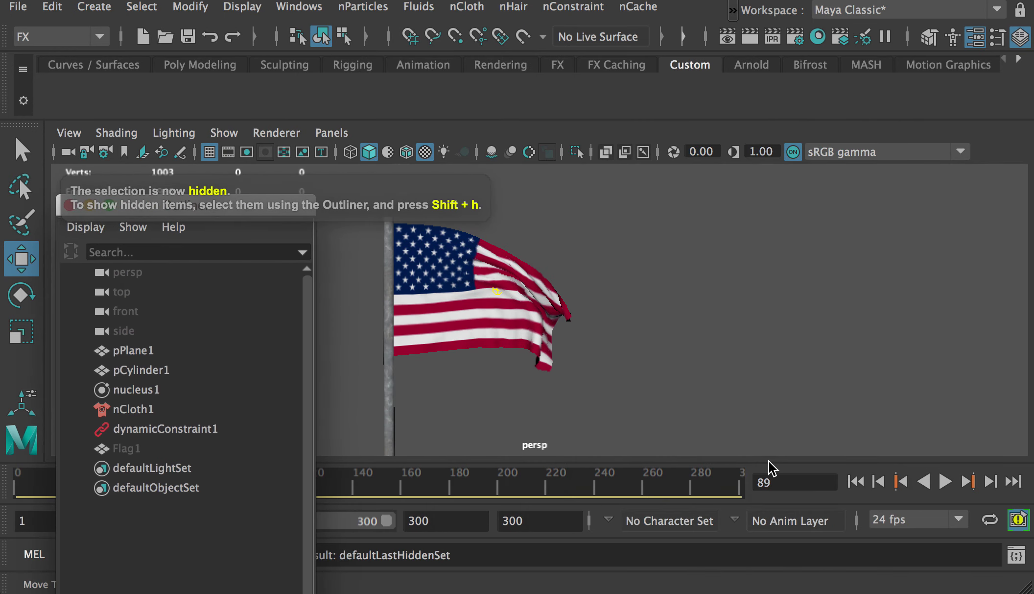
# Step: Advance the simulation to frame 113, then duplicate the simulated flag as Flag2
pyautogui.click(943, 479)
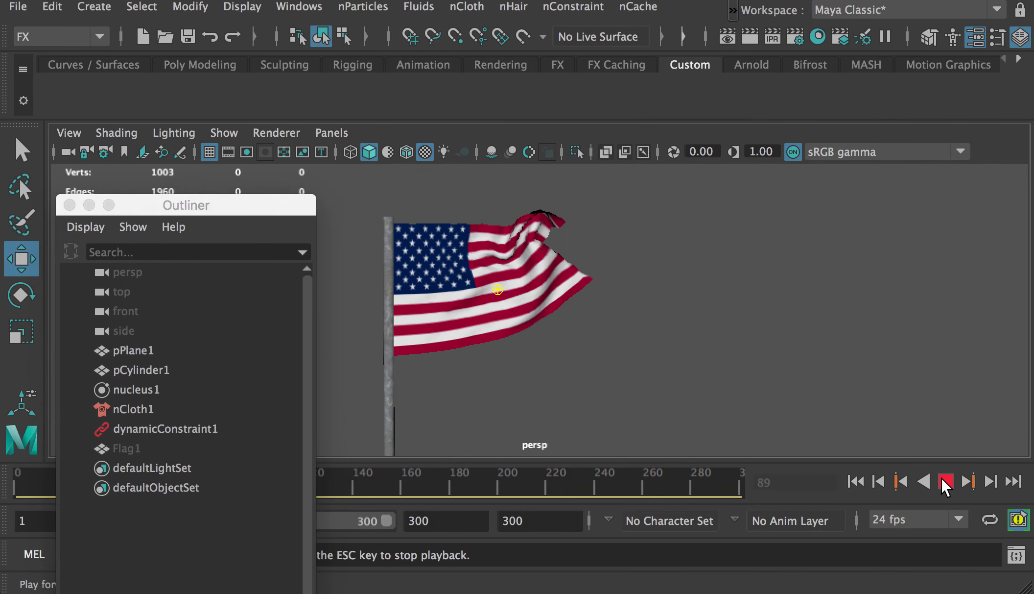
pyautogui.click(942, 479)
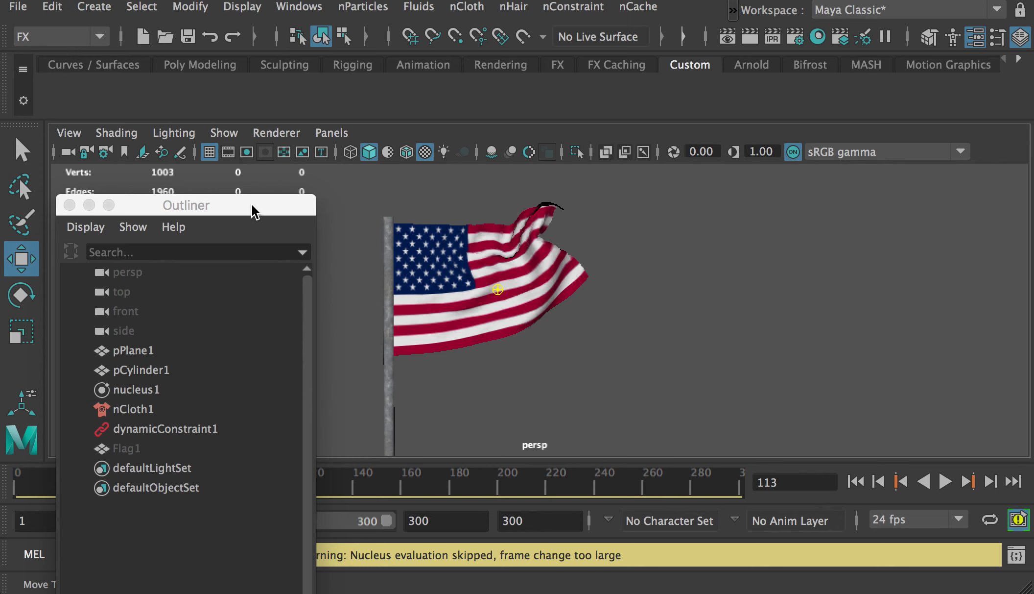
pyautogui.click(405, 313)
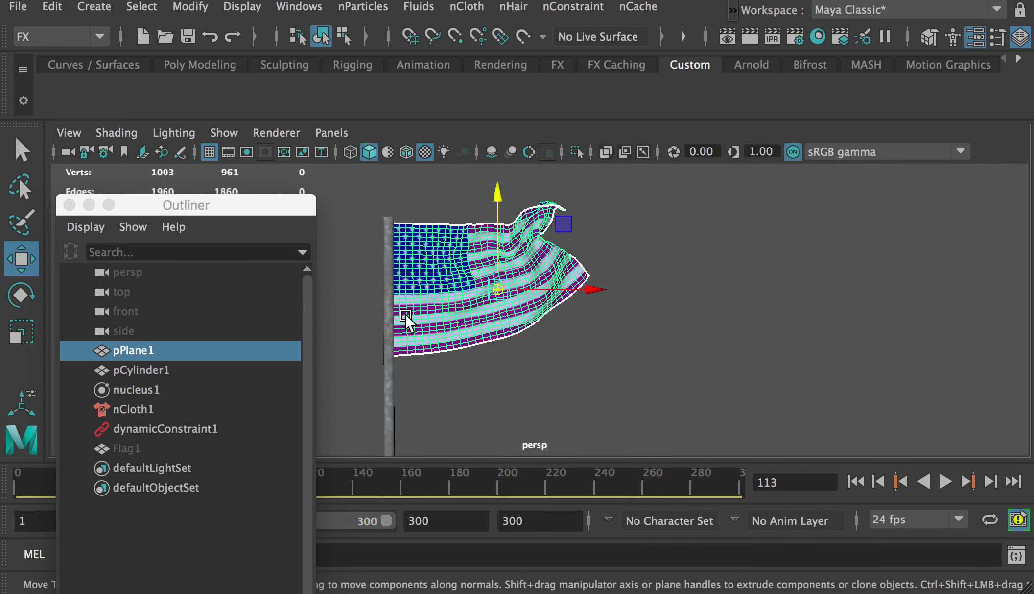
pyautogui.hotkey('ctrl', 'd')
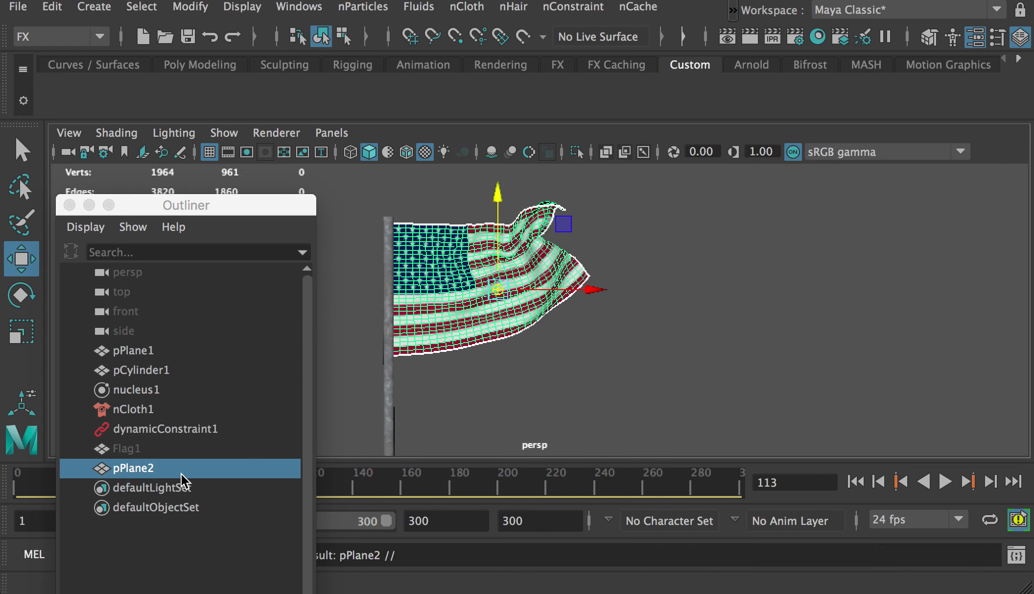
pyautogui.click(144, 470)
pyautogui.doubleClick(144, 469)
pyautogui.write('Fl')
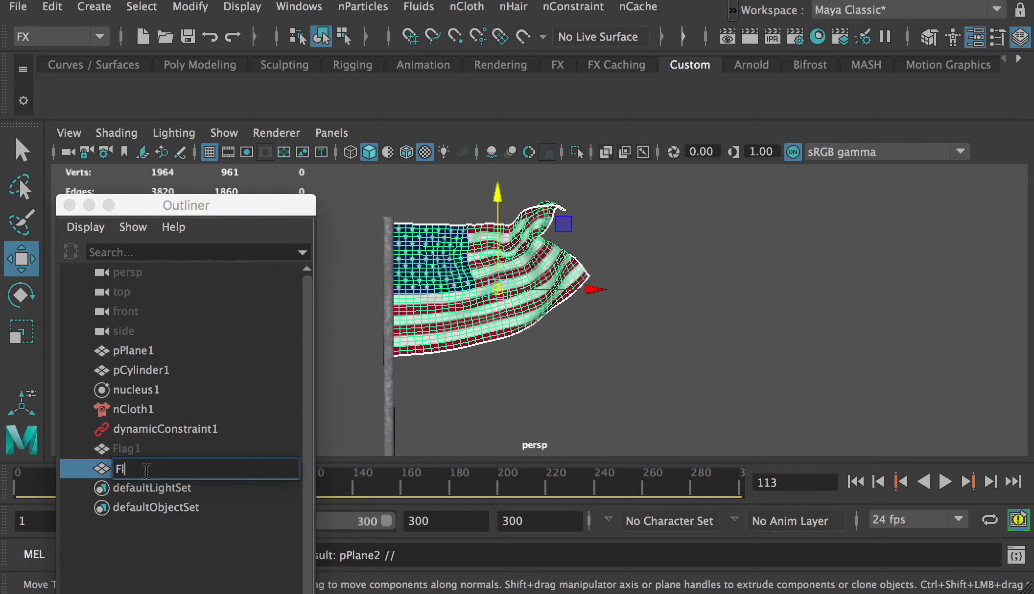
pyautogui.press('Return')
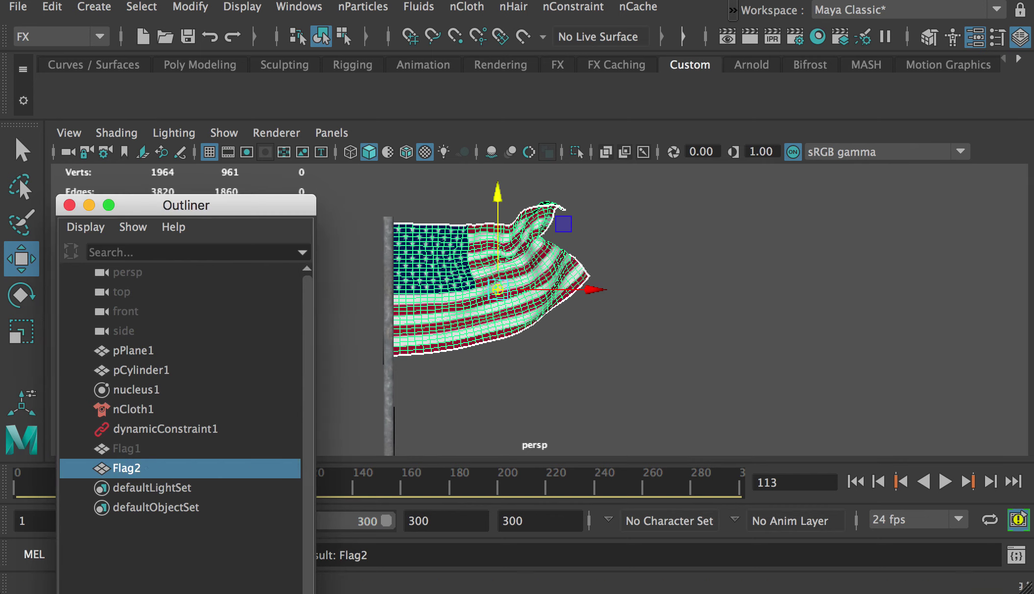
# Step: Hide the Flag2 copy, leaving the simulated flag visible
pyautogui.click(242, 6)
pyautogui.moveTo(293, 111)
pyautogui.click(654, 127)
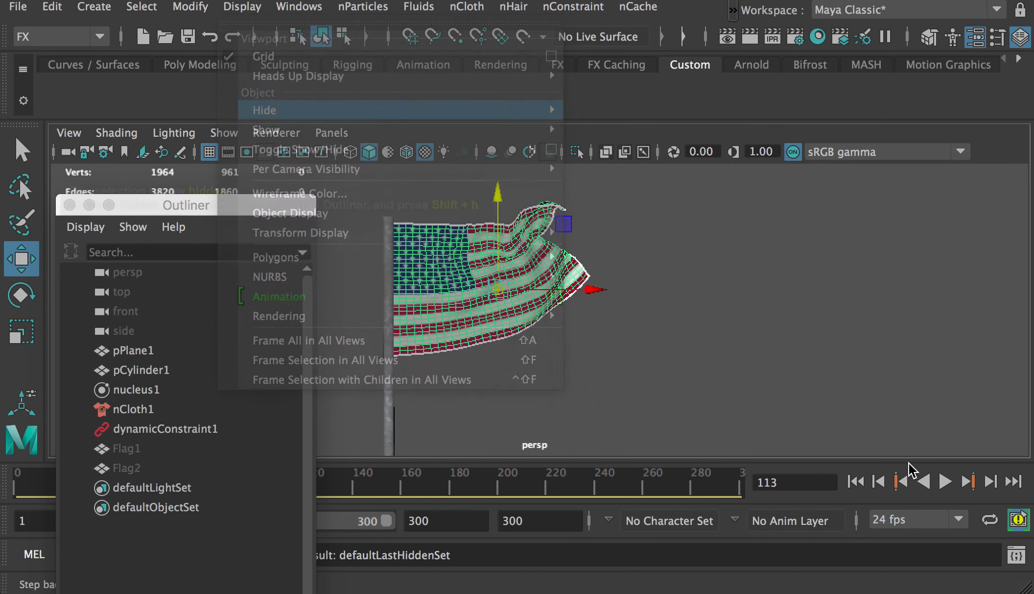
# Step: Play the flag simulation forward and stop it at frame 146
pyautogui.click(945, 480)
pyautogui.click(945, 481)
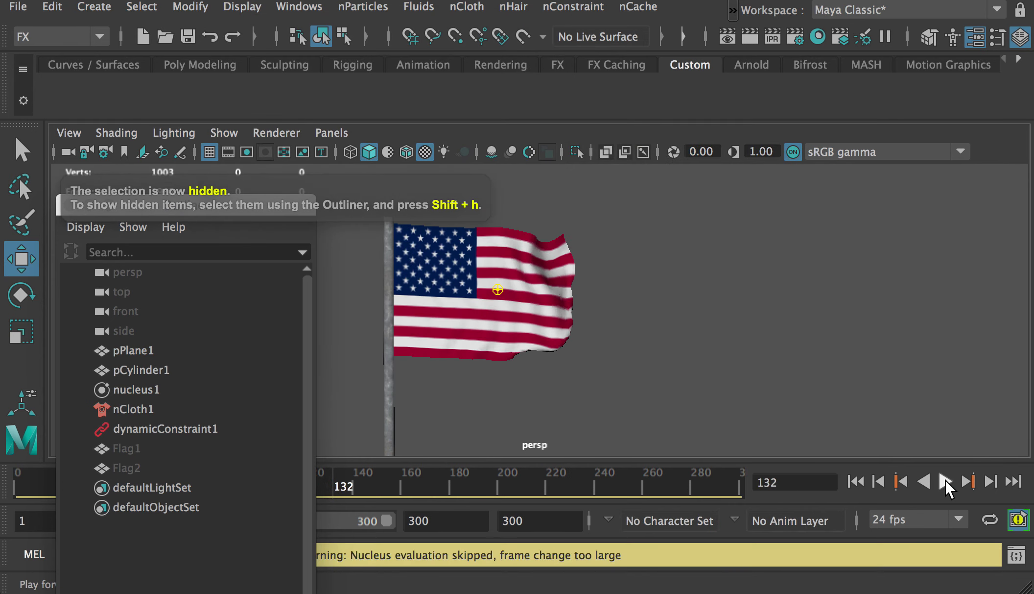
pyautogui.click(945, 480)
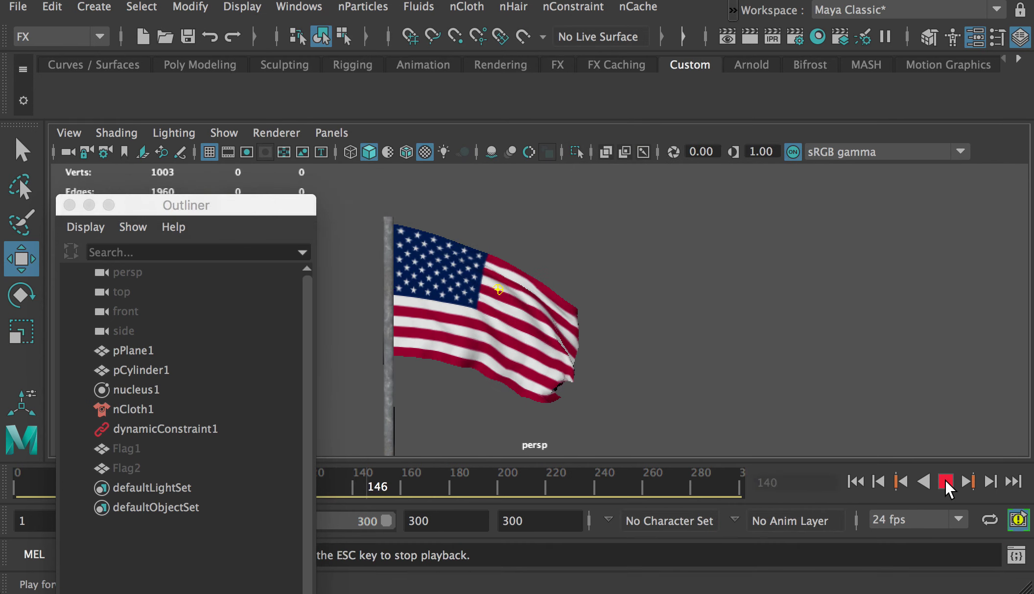
pyautogui.click(945, 480)
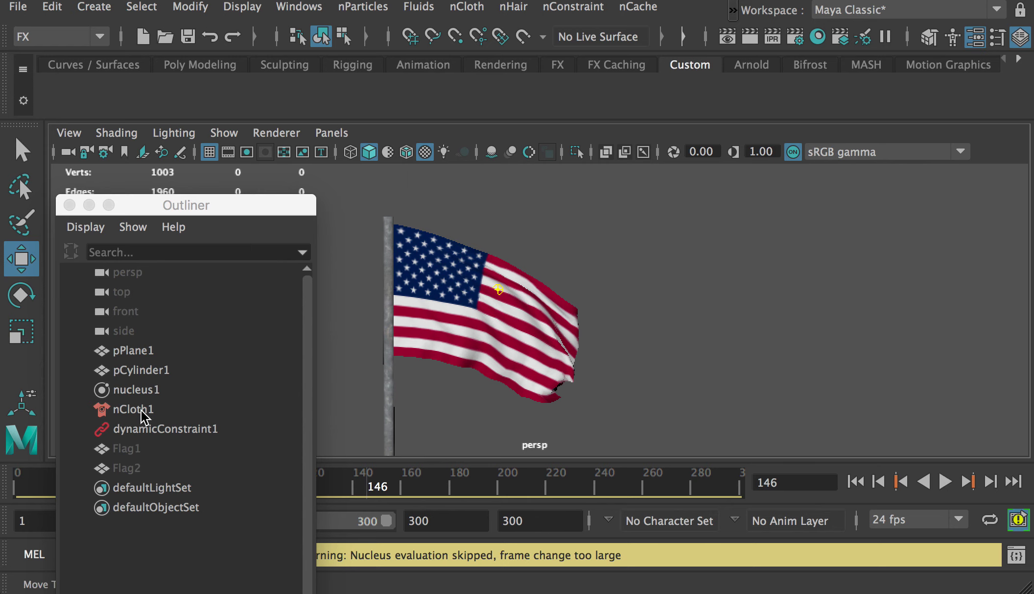
# Step: Duplicate the simulated flag in its current pose and rename the copy Flag3
pyautogui.click(477, 306)
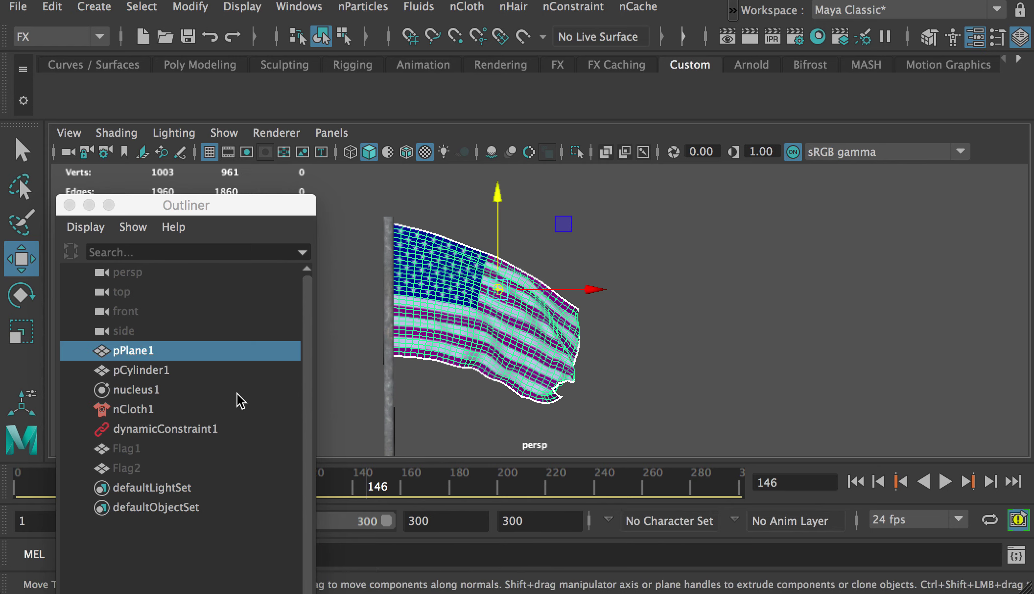
pyautogui.hotkey('ctrl', 'd')
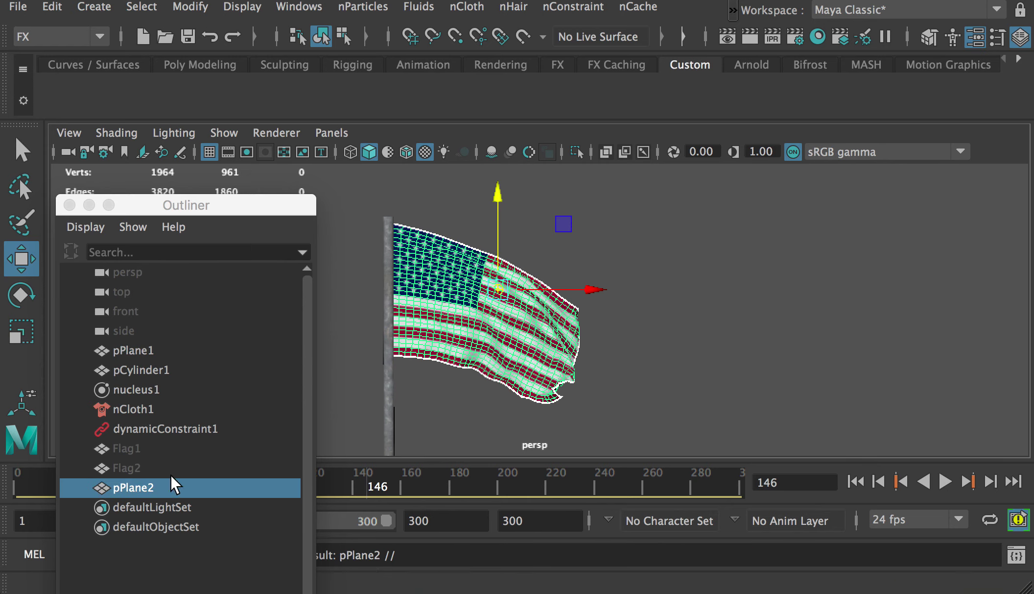
pyautogui.doubleClick(130, 487)
pyautogui.write('Flag')
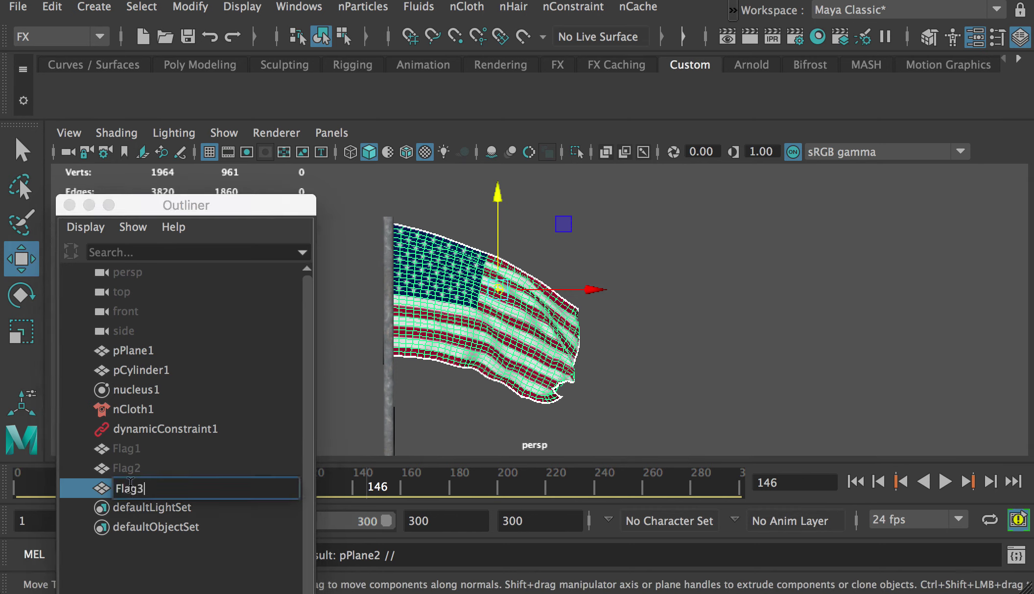
pyautogui.write('3')
pyautogui.press('Return')
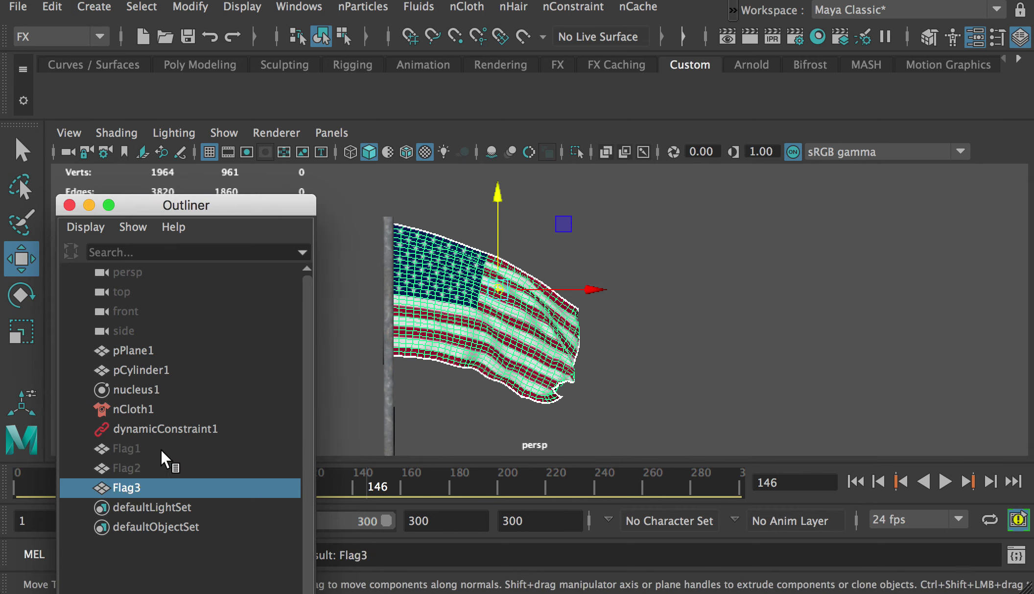
# Step: Duplicate the pole cylinder as Pole1 and reorder the copy directly below Flag1 in the Outliner
pyautogui.click(128, 370)
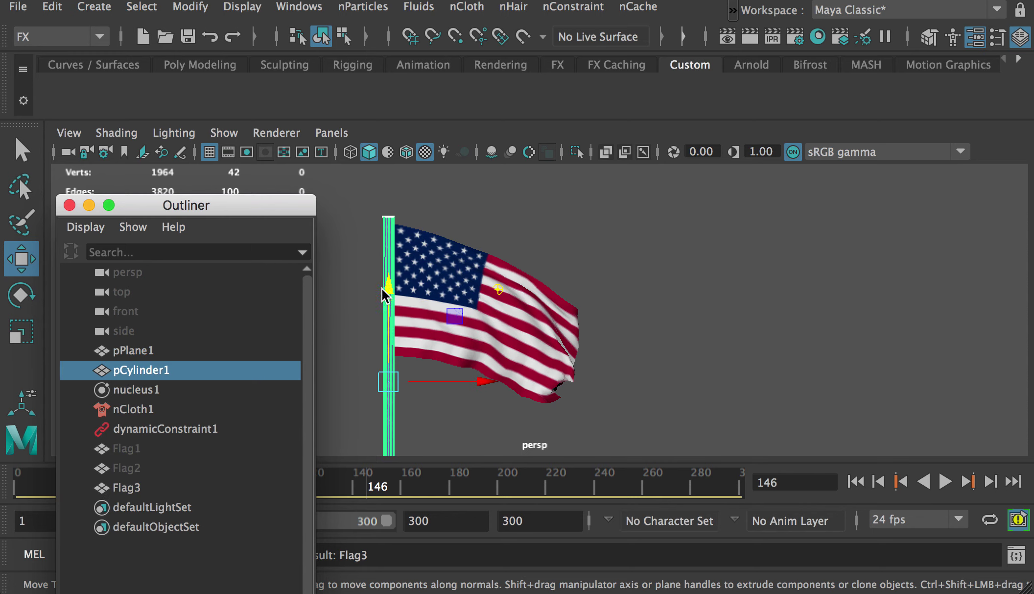
pyautogui.hotkey('ctrl', 'd')
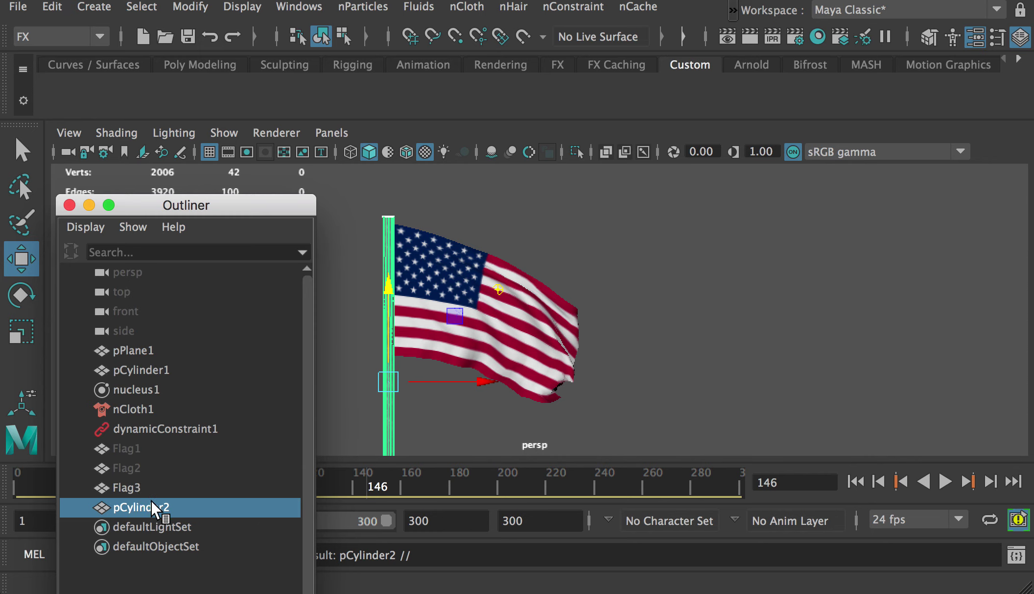
pyautogui.doubleClick(151, 502)
pyautogui.write('Pole')
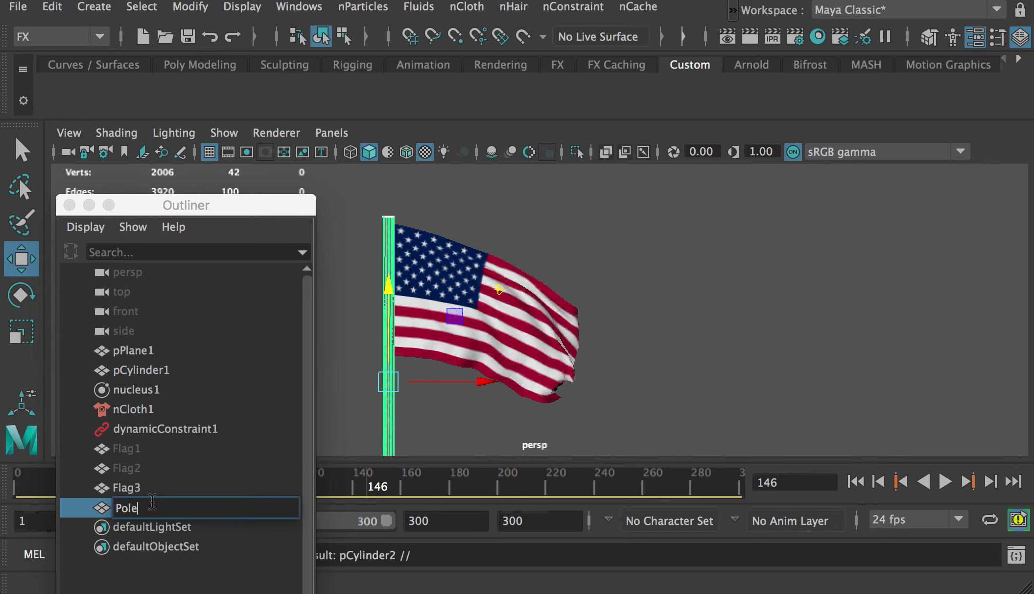
pyautogui.write('1')
pyautogui.press('Return')
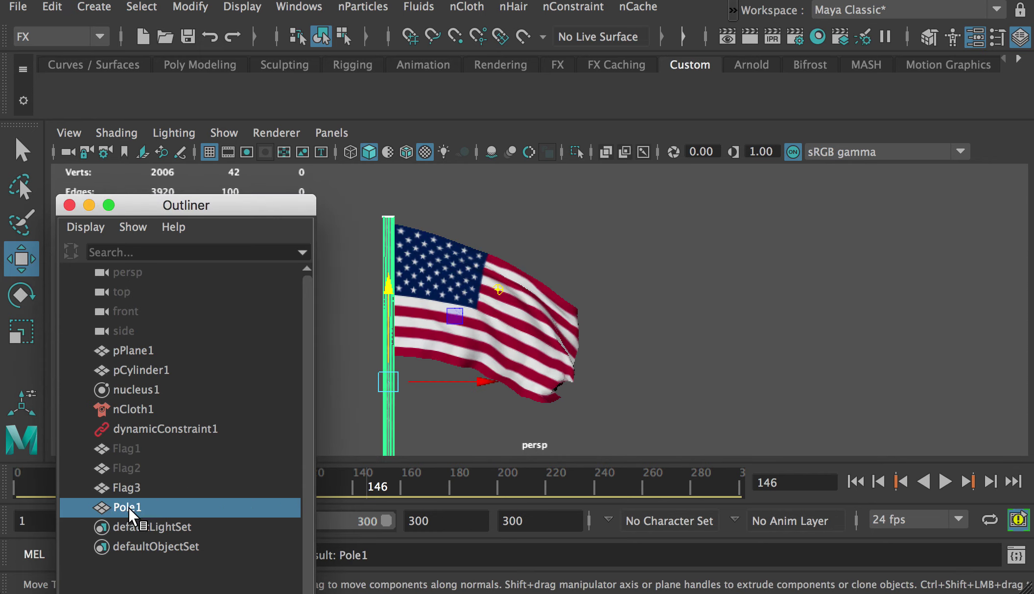
pyautogui.moveTo(129, 507); pyautogui.dragTo(117, 458, button='middle')
pyautogui.click(133, 448)
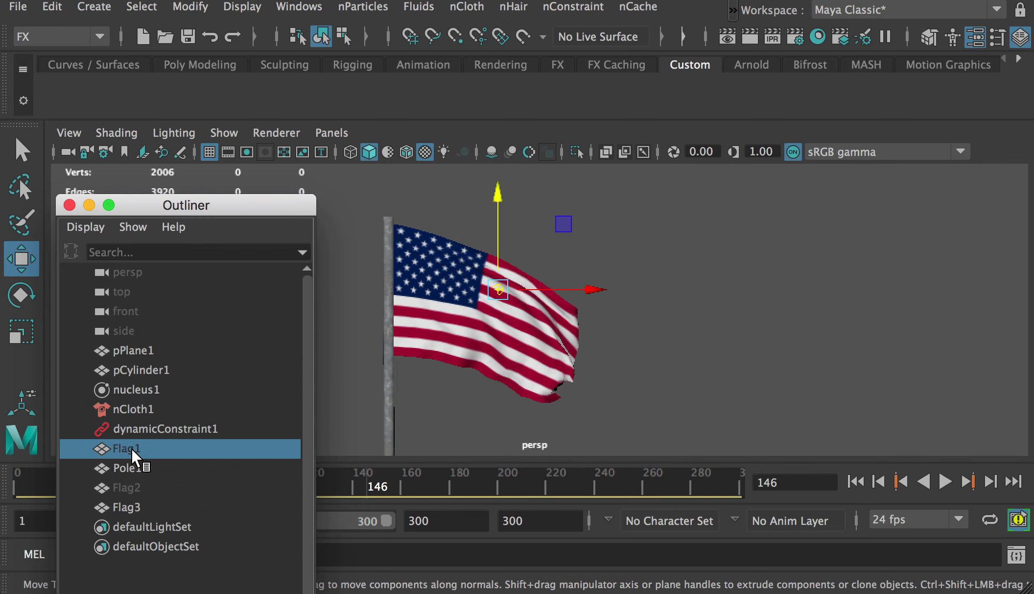
pyautogui.click(134, 424)
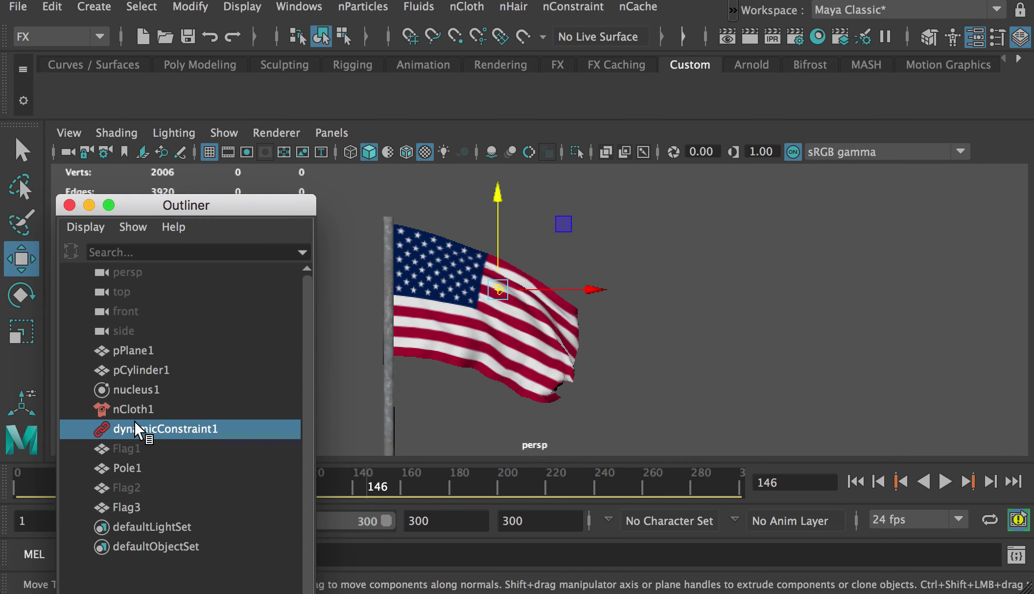
pyautogui.keyDown('shift'); pyautogui.click(130, 342); pyautogui.keyUp('shift')
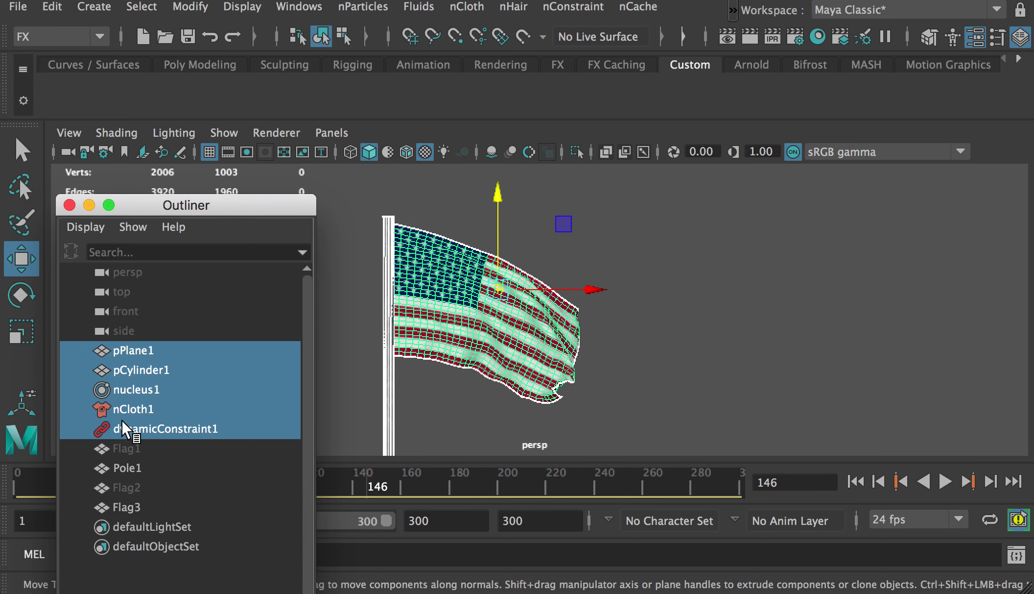
pyautogui.click(113, 446)
# Step: Hide the Pole1 and Flag3 copies together
pyautogui.click(121, 468)
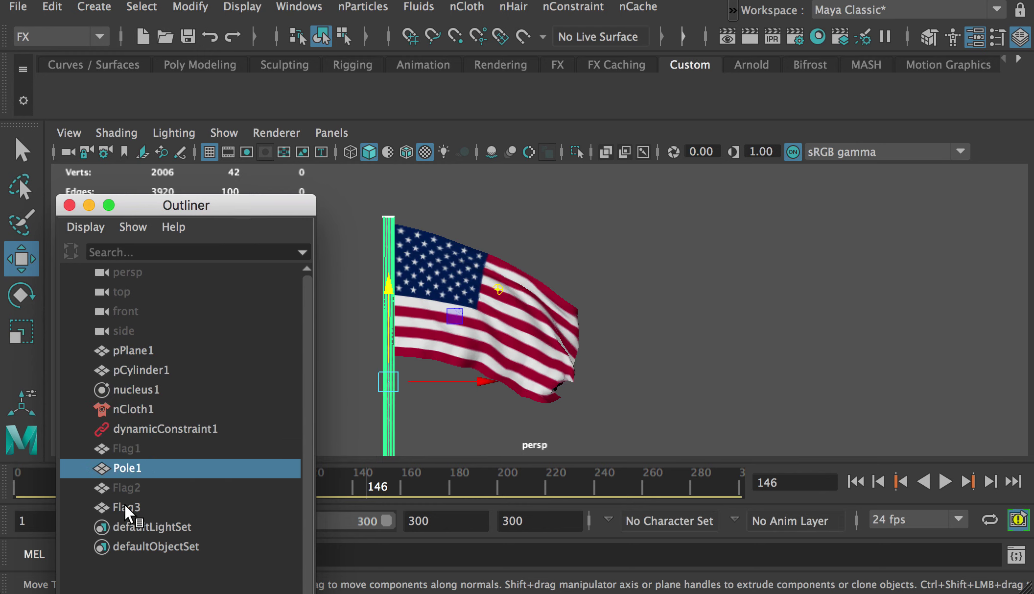
pyautogui.keyDown('ctrl'); pyautogui.click(124, 506); pyautogui.keyUp('ctrl')
pyautogui.click(242, 7)
pyautogui.moveTo(298, 111)
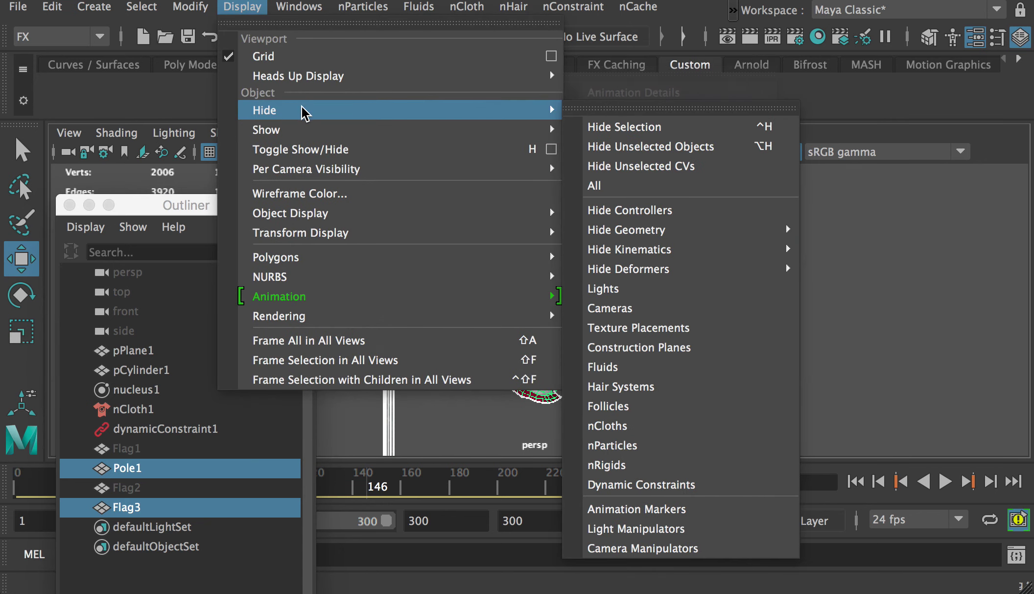
pyautogui.click(632, 128)
pyautogui.click(133, 353)
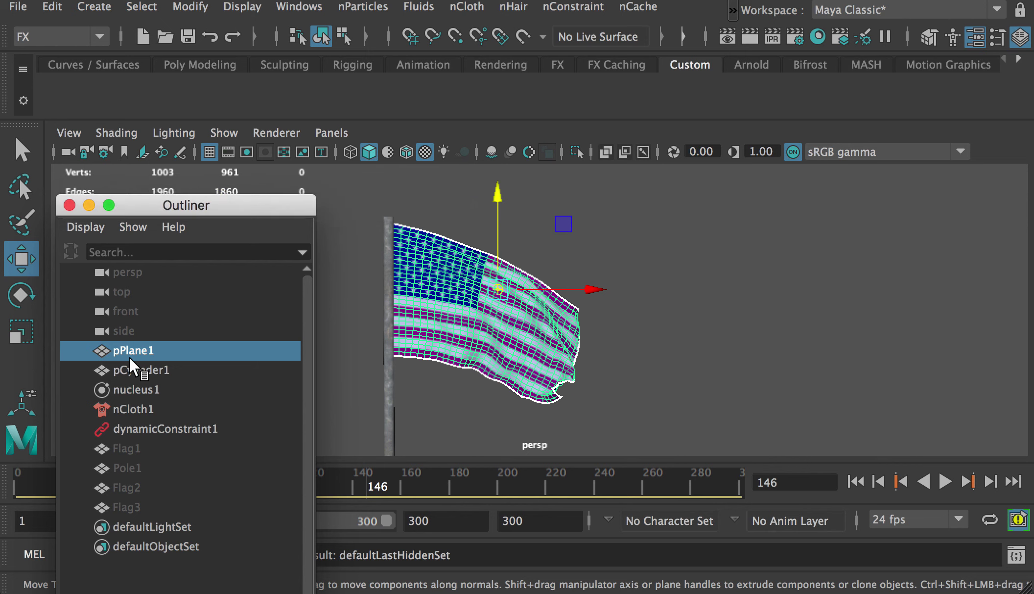
pyautogui.click(139, 370)
pyautogui.click(135, 387)
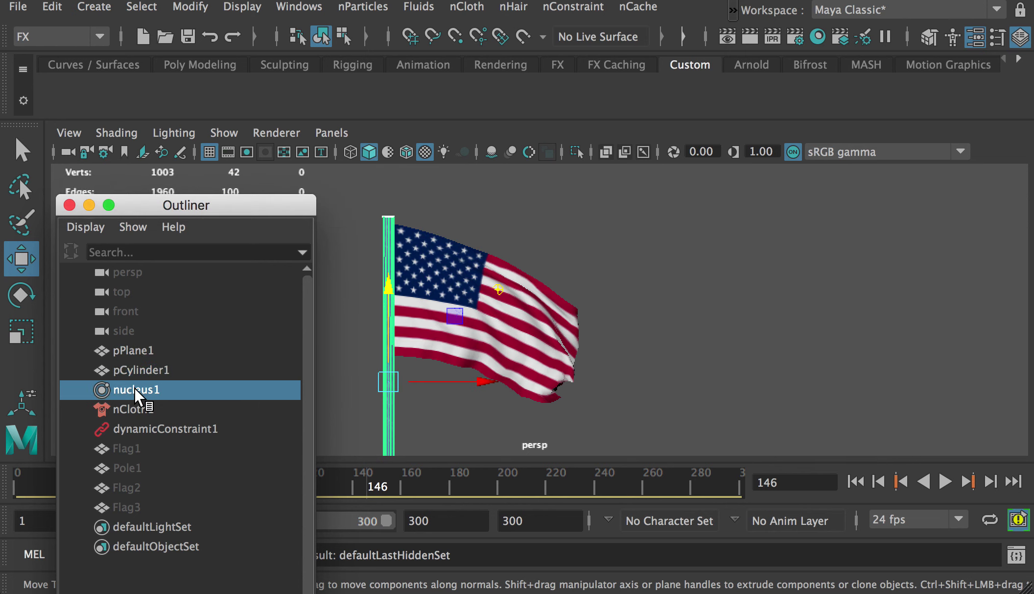
pyautogui.keyDown('shift'); pyautogui.click(137, 423); pyautogui.keyUp('shift')
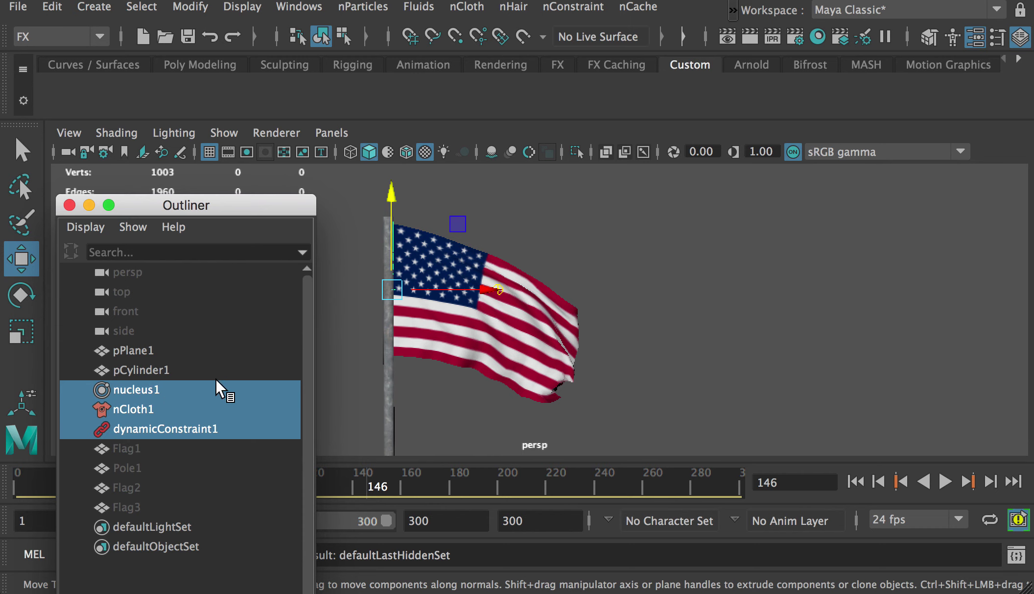
# Step: Group pPlane1, pCylinder1, nucleus1, nCloth1 and dynamicConstraint1, and rename the group FlagNcloth
pyautogui.click(133, 350)
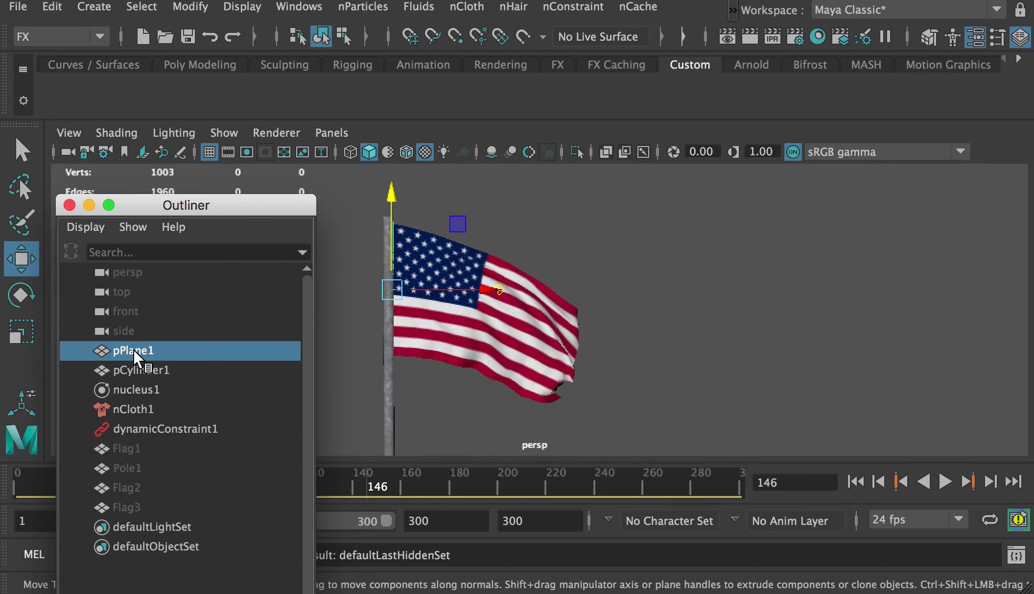
pyautogui.keyDown('shift'); pyautogui.click(133, 425); pyautogui.keyUp('shift')
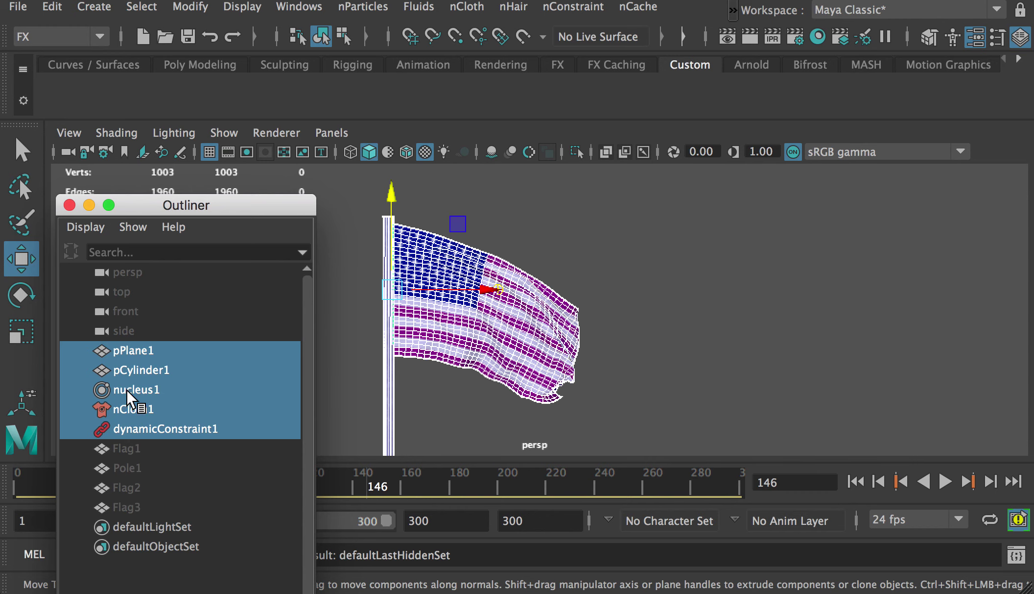
pyautogui.hotkey('ctrl', 'g')
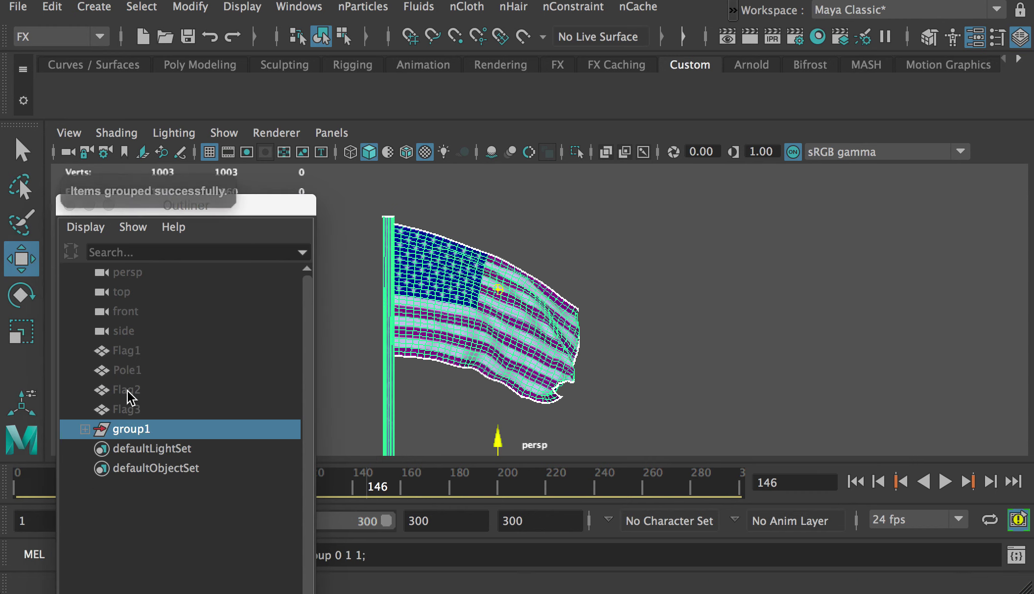
pyautogui.doubleClick(125, 428)
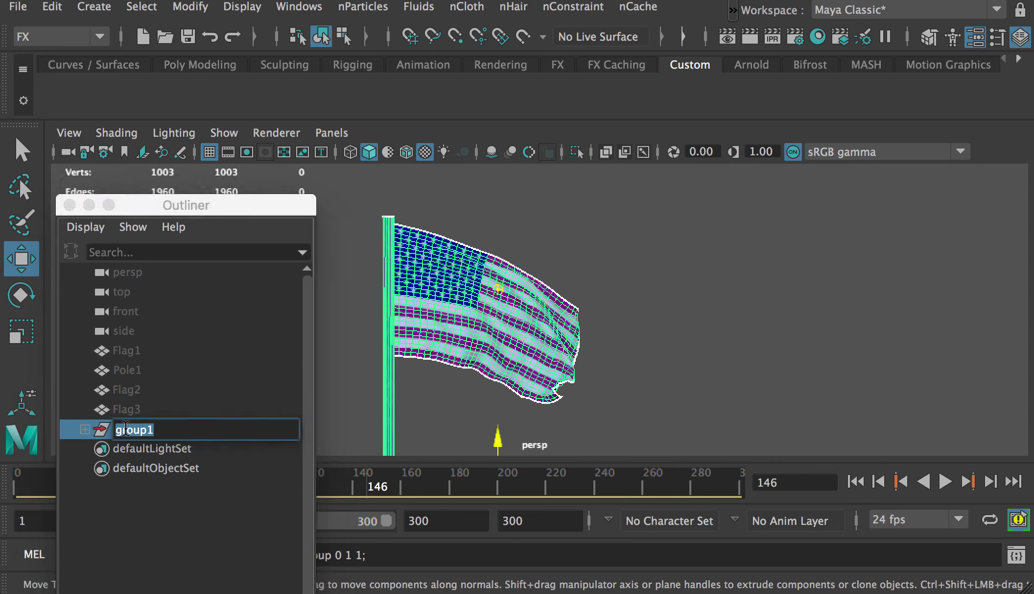
pyautogui.write('FlagNcloth')
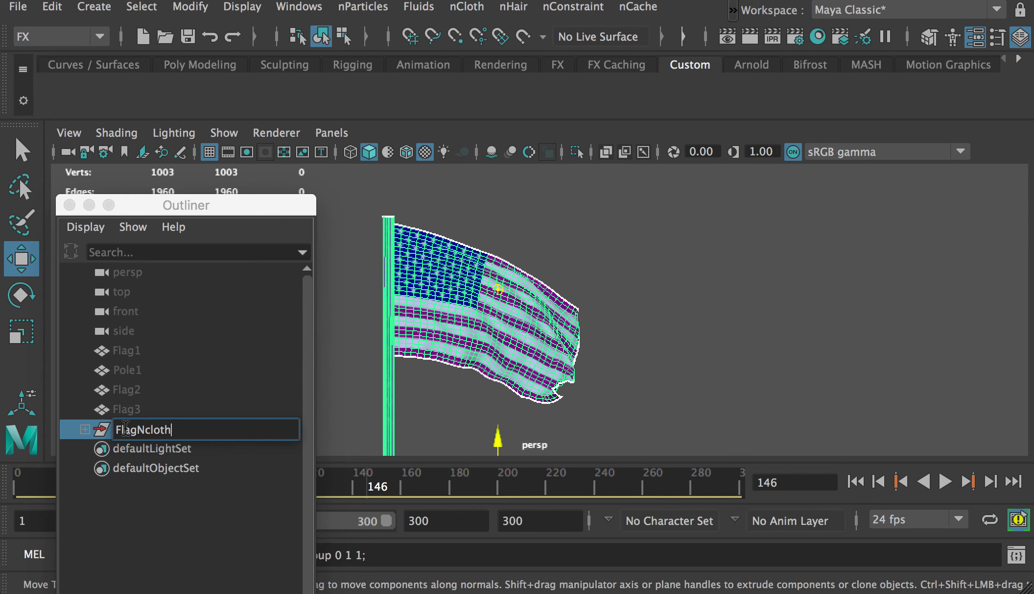
pyautogui.press('Return')
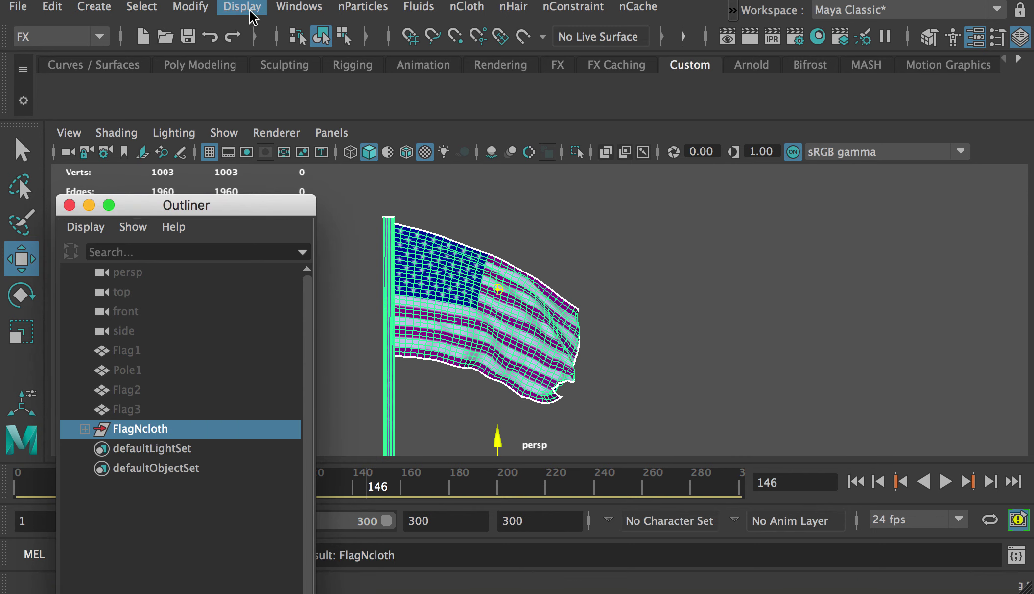
# Step: Hide the whole FlagNcloth simulation group
pyautogui.click(243, 7)
pyautogui.moveTo(298, 78)
pyautogui.moveTo(432, 116)
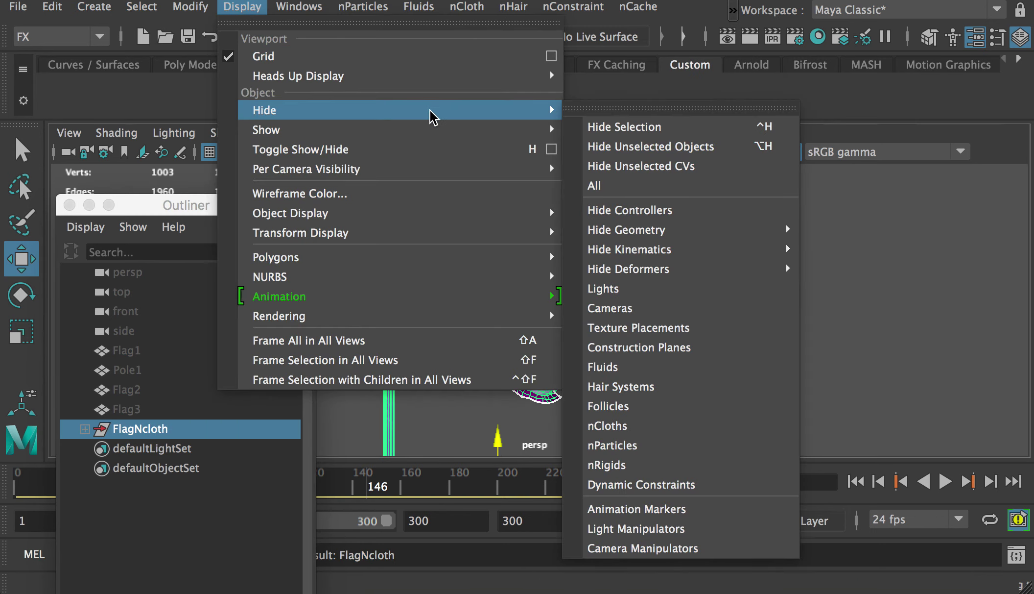
pyautogui.click(628, 127)
# Step: Unhide Flag1 and play the timeline to check whether the duplicated flag moves
pyautogui.click(138, 353)
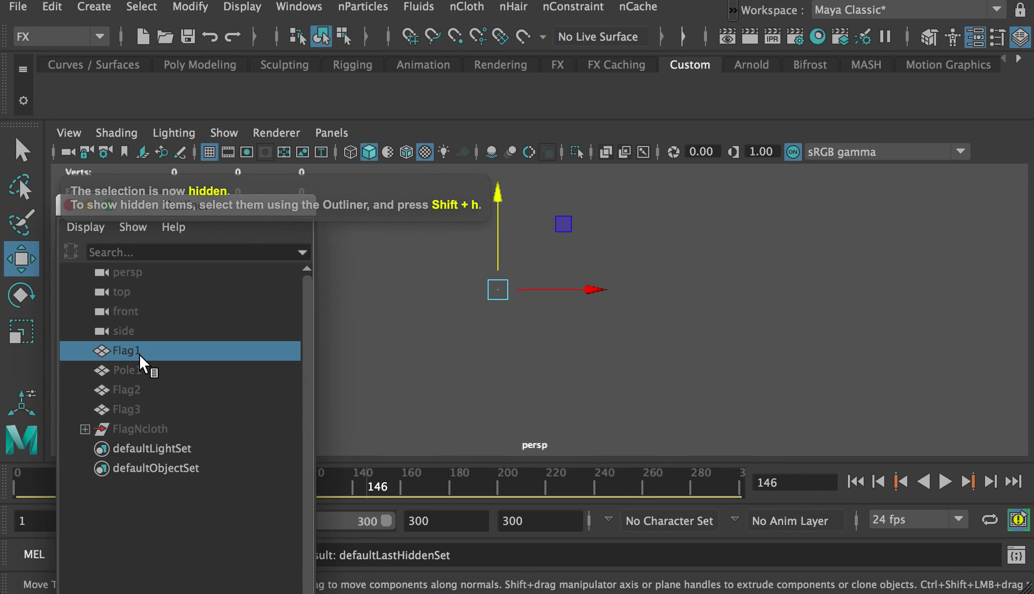
pyautogui.hotkey('shift', 'h')
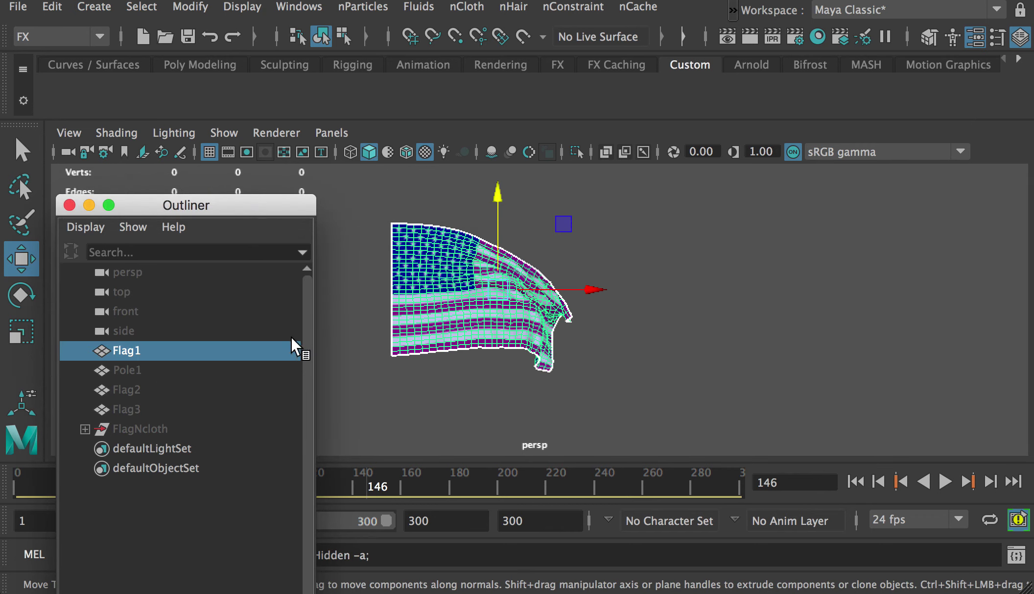
pyautogui.hotkey('alt', 'v')
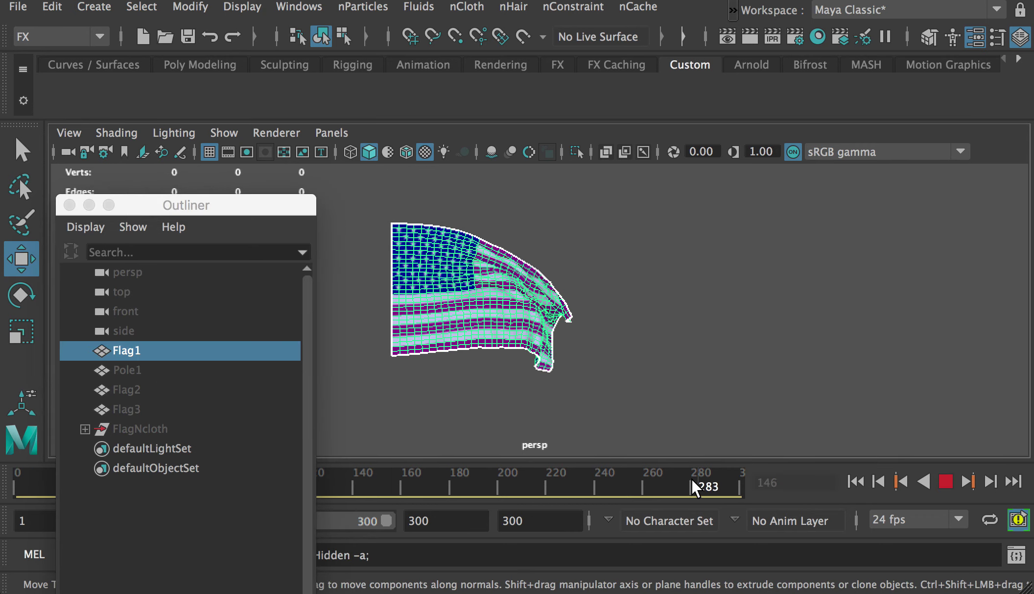
pyautogui.hotkey('alt', 'v')
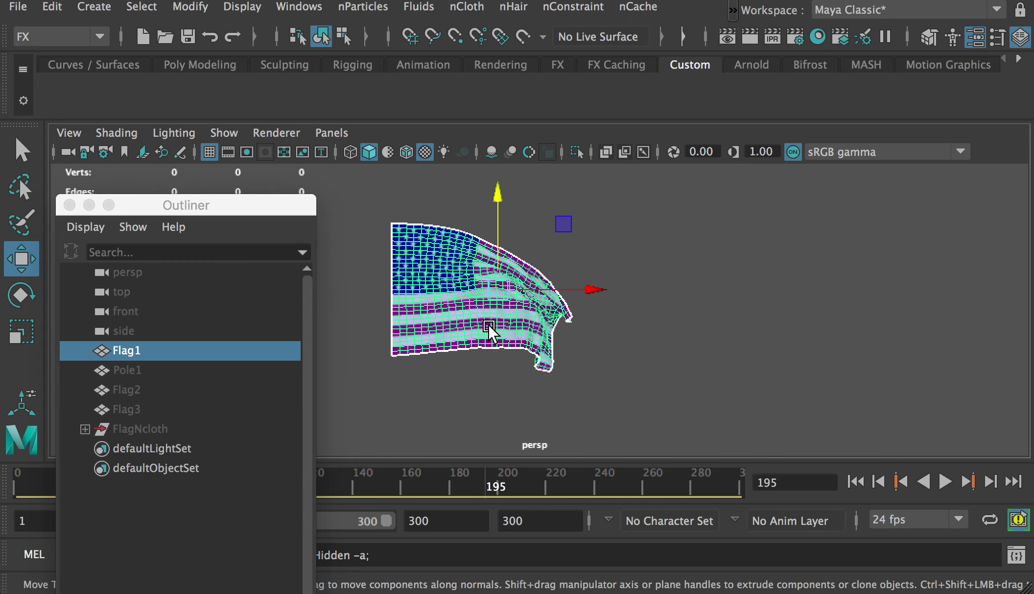
pyautogui.keyDown('alt'); pyautogui.moveTo(528, 375); pyautogui.dragTo(427, 323); pyautogui.keyUp('alt')
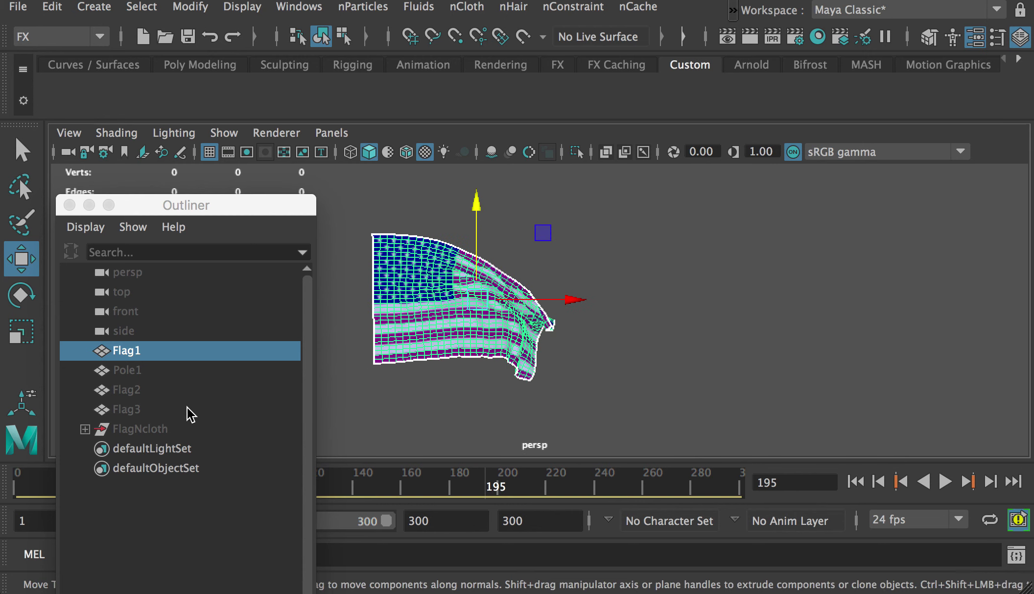
# Step: Unhide Pole1, Flag2 and Flag3 together and clear the selection
pyautogui.click(136, 370)
pyautogui.keyDown('shift'); pyautogui.click(137, 410); pyautogui.keyUp('shift')
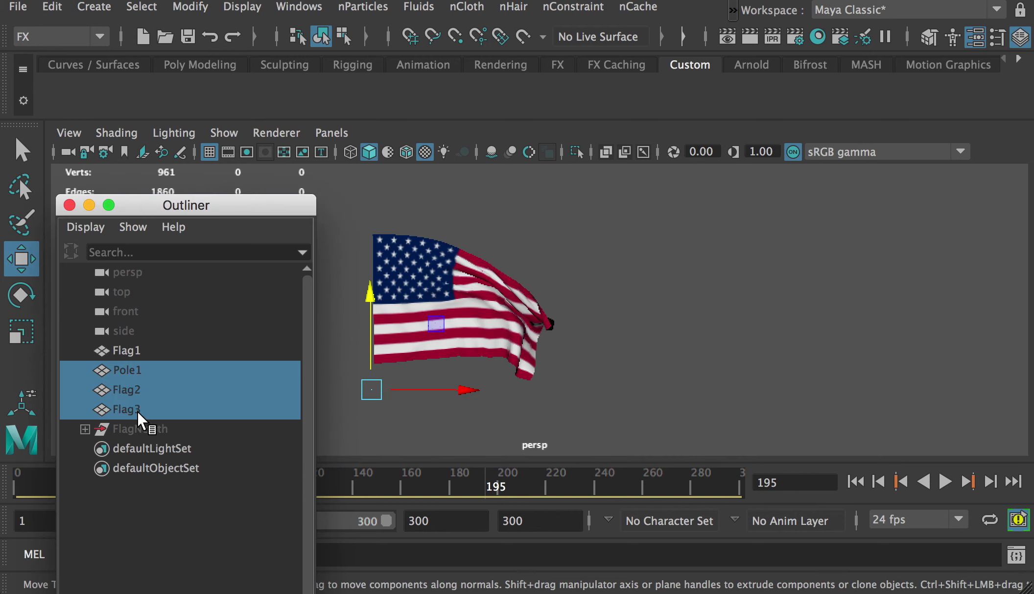
pyautogui.hotkey('shift', 'h')
pyautogui.click(422, 404)
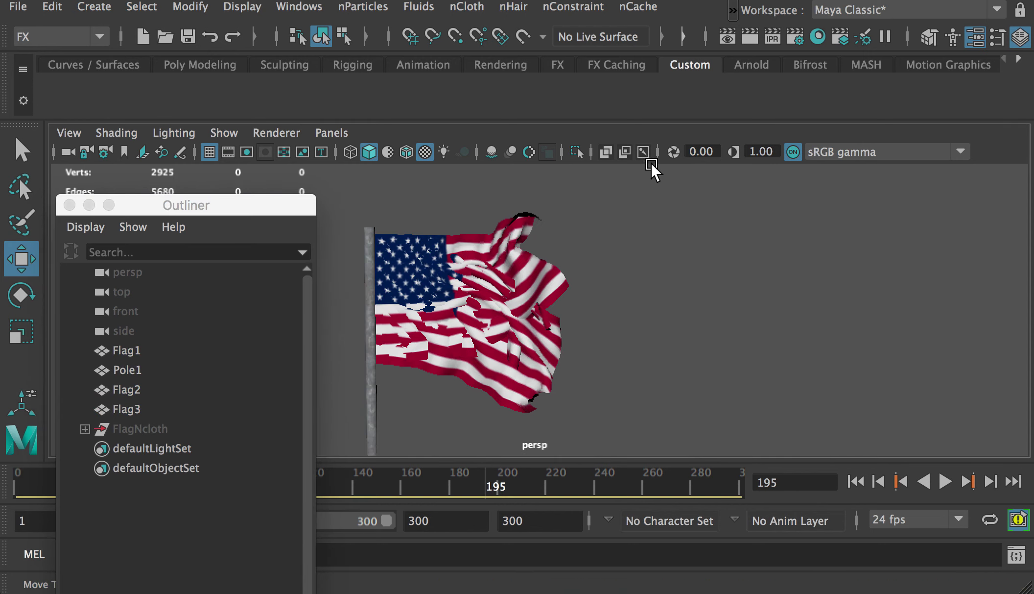
# Step: Freeze the transformations of Flag1, Pole1, Flag2 and Flag3 and delete their construction history
pyautogui.moveTo(651, 166); pyautogui.dragTo(334, 396)
pyautogui.click(238, 8)
pyautogui.moveTo(197, 10)
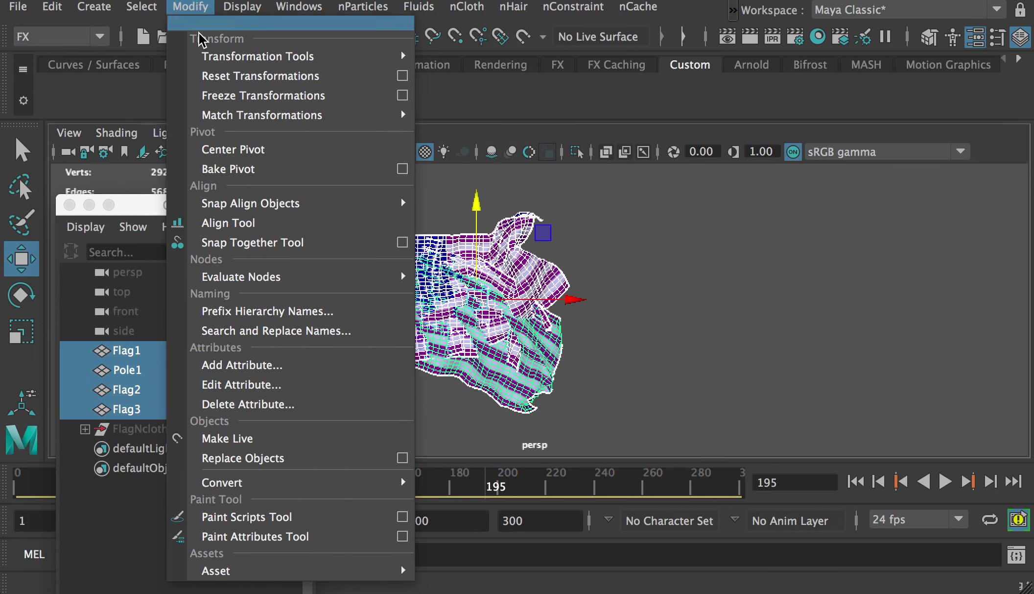
pyautogui.click(211, 96)
pyautogui.click(52, 7)
pyautogui.moveTo(131, 237)
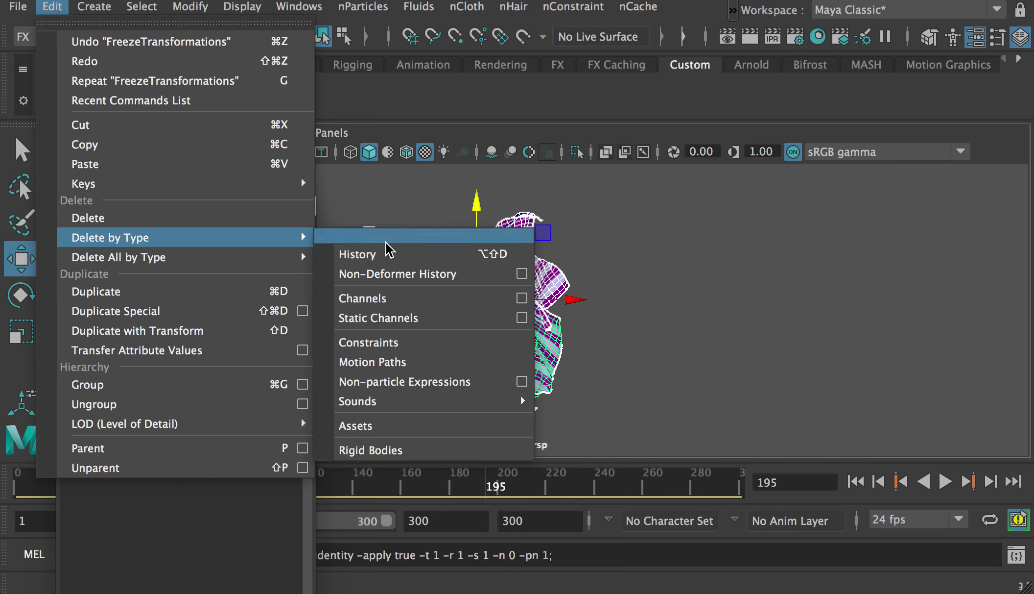
pyautogui.click(411, 256)
pyautogui.click(607, 259)
# Step: Examine the static flag copies from several angles, check each one individually, and inspect the contents of the FlagNcloth group
pyautogui.keyDown('alt'); pyautogui.moveTo(606, 259); pyautogui.dragTo(379, 315); pyautogui.keyUp('alt')
pyautogui.keyDown('alt'); pyautogui.moveTo(454, 317); pyautogui.dragTo(495, 334, button='middle'); pyautogui.keyUp('alt')
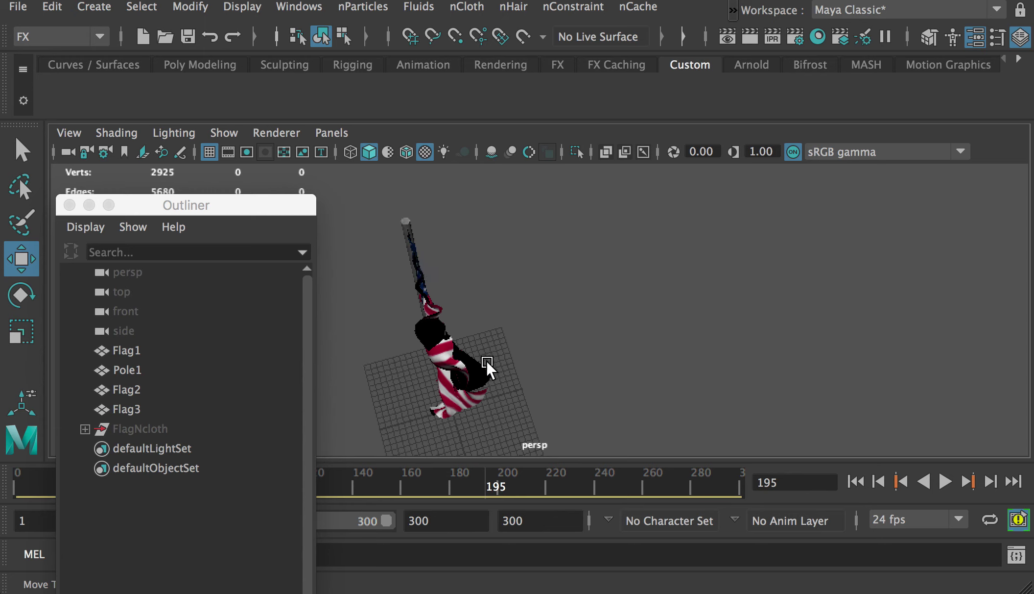
pyautogui.keyDown('alt'); pyautogui.moveTo(486, 360); pyautogui.dragTo(539, 298); pyautogui.keyUp('alt')
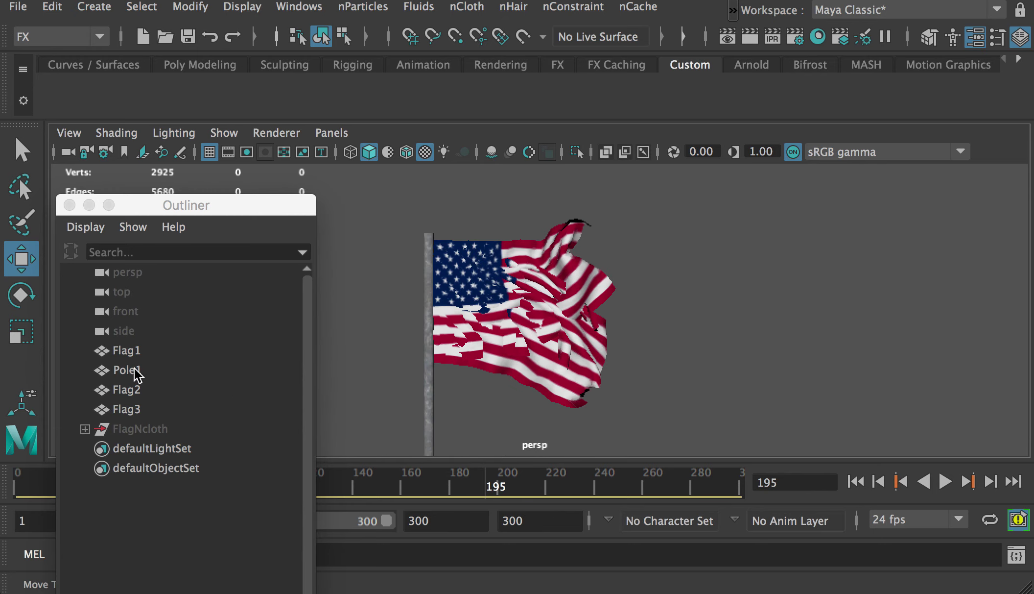
pyautogui.click(127, 351)
pyautogui.click(126, 371)
pyautogui.click(126, 409)
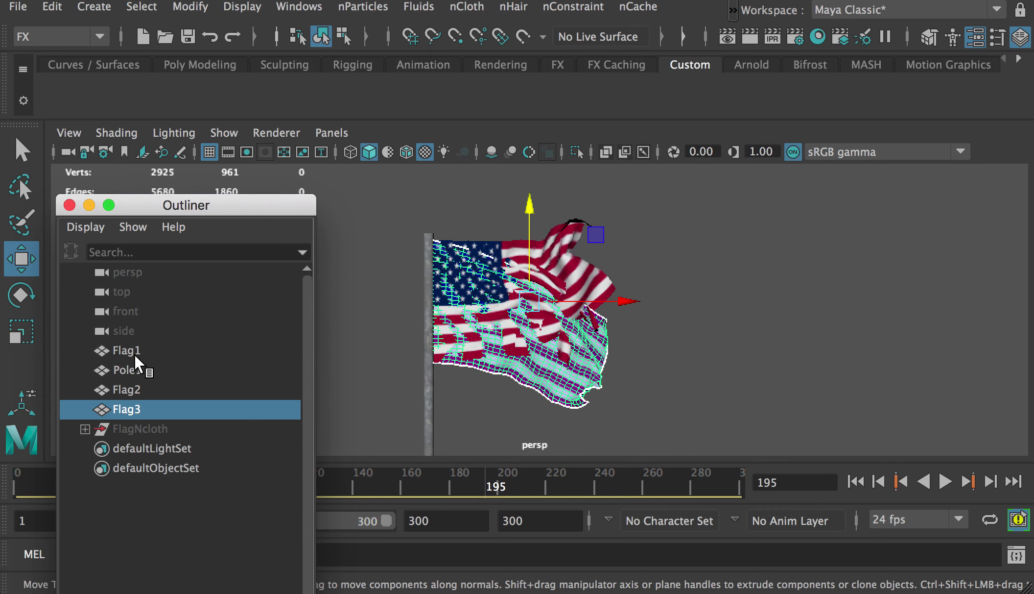
pyautogui.click(133, 351)
pyautogui.click(130, 389)
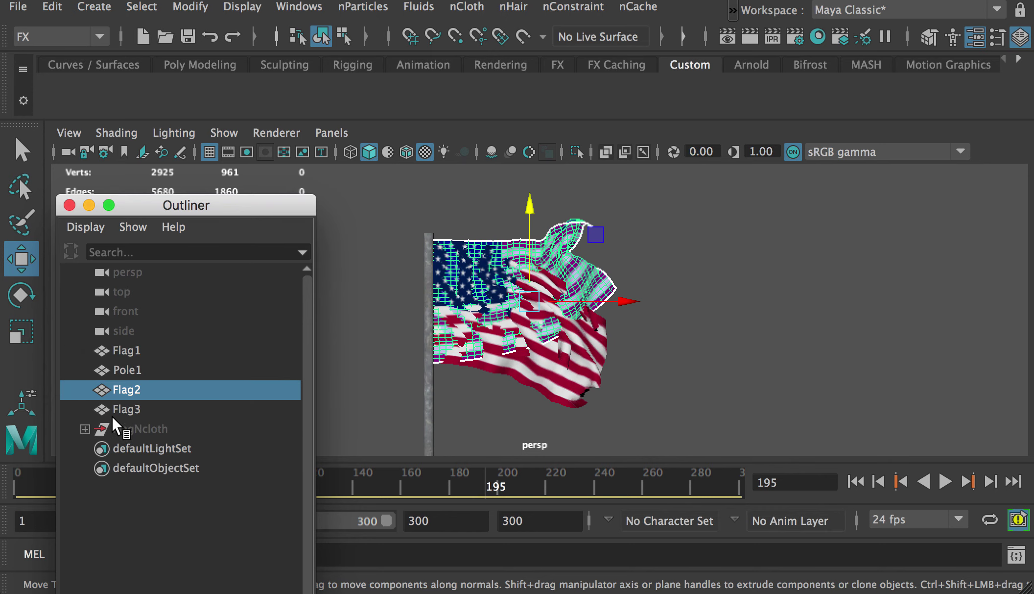
pyautogui.click(85, 428)
pyautogui.click(145, 448)
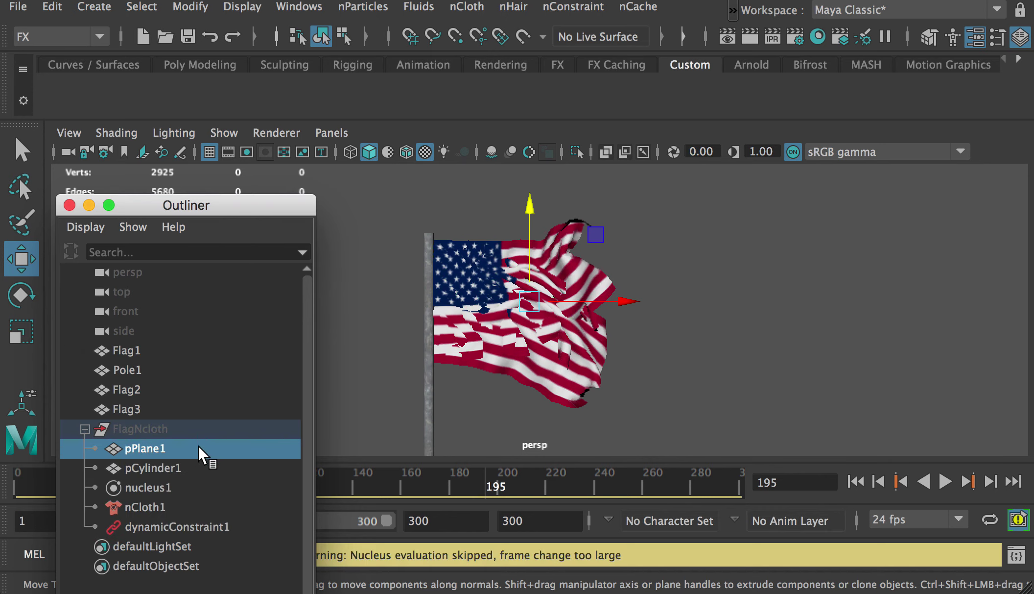
pyautogui.click(85, 429)
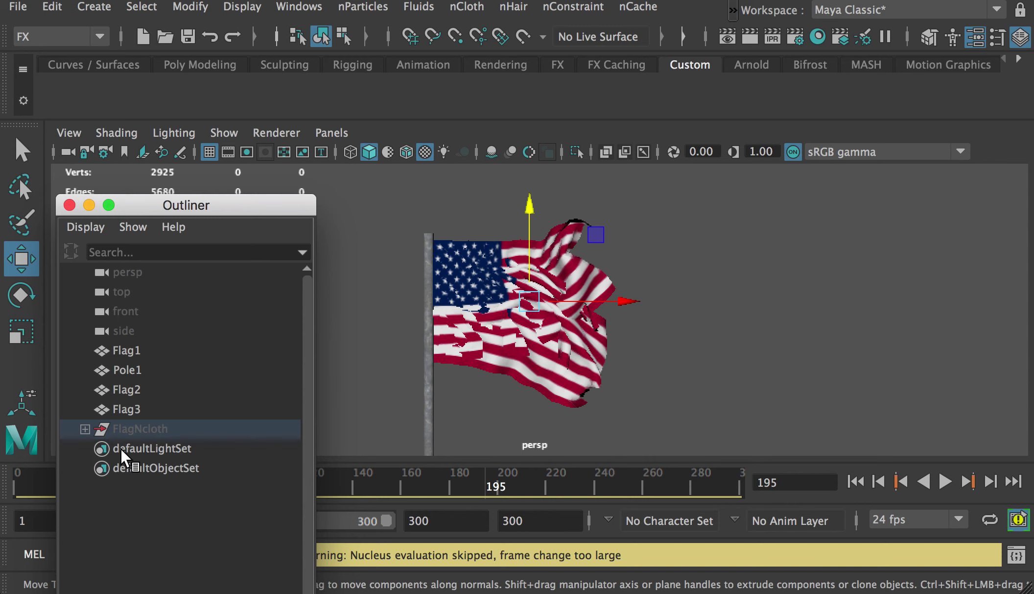
# Step: Duplicate Pole1 to make a second pole
pyautogui.click(126, 348)
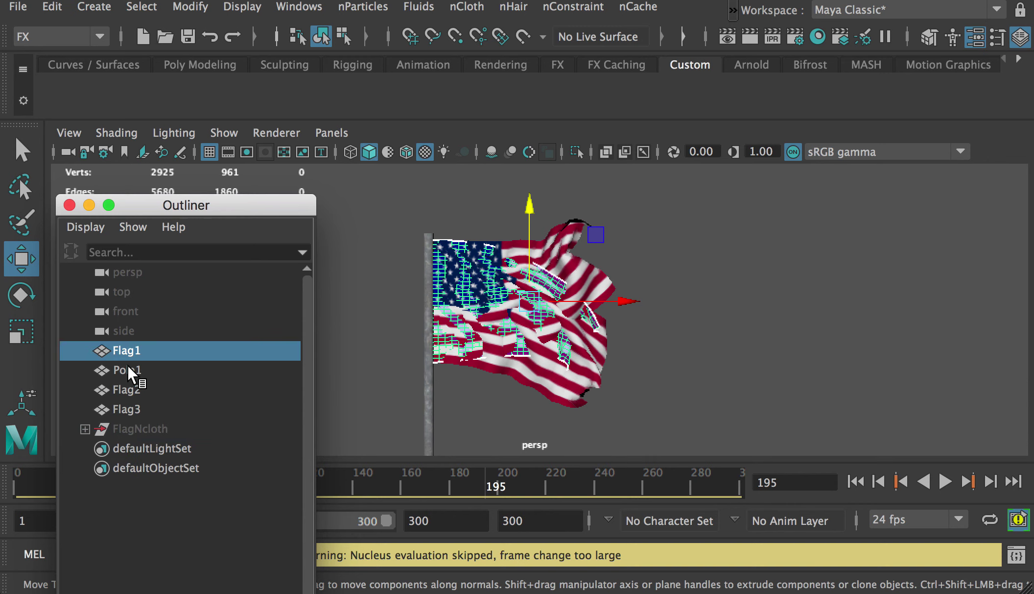
pyautogui.keyDown('ctrl'); pyautogui.click(128, 366); pyautogui.keyUp('ctrl')
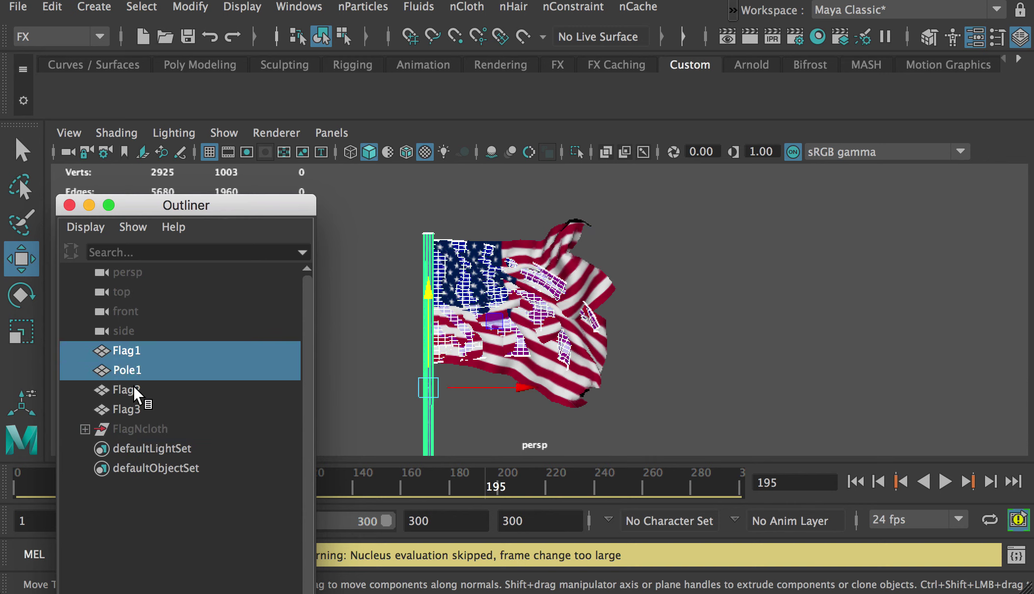
pyautogui.click(128, 387)
pyautogui.click(126, 368)
pyautogui.hotkey('ctrl', 'd')
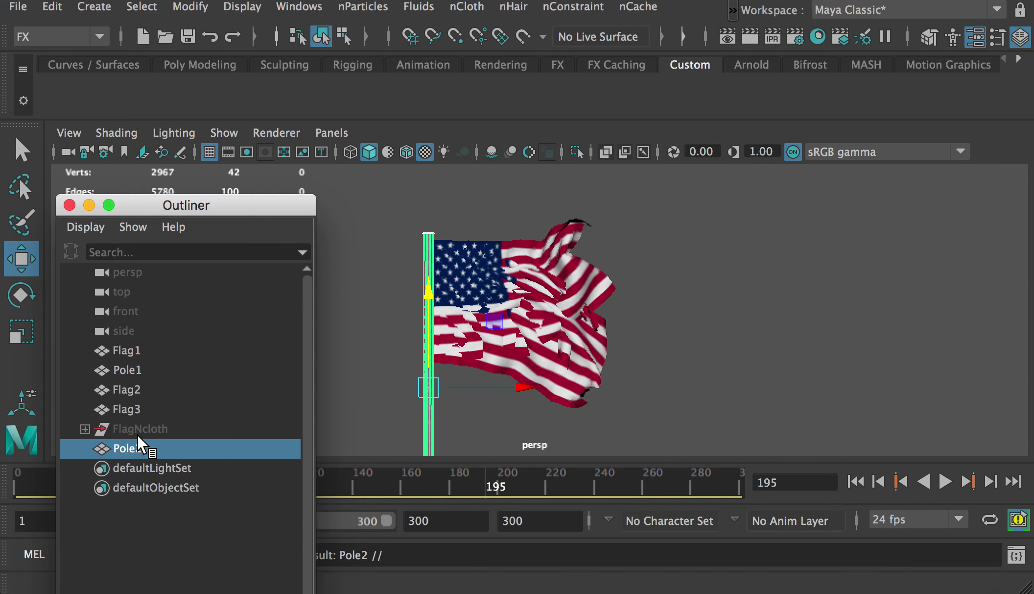
# Step: Place Pole2 directly below Flag2 in the Outliner, then move both along X to stand beside the first flag
pyautogui.moveTo(133, 445)
pyautogui.mouseDown()
pyautogui.moveTo(129, 393)
pyautogui.moveTo(129, 446)
pyautogui.mouseUp()
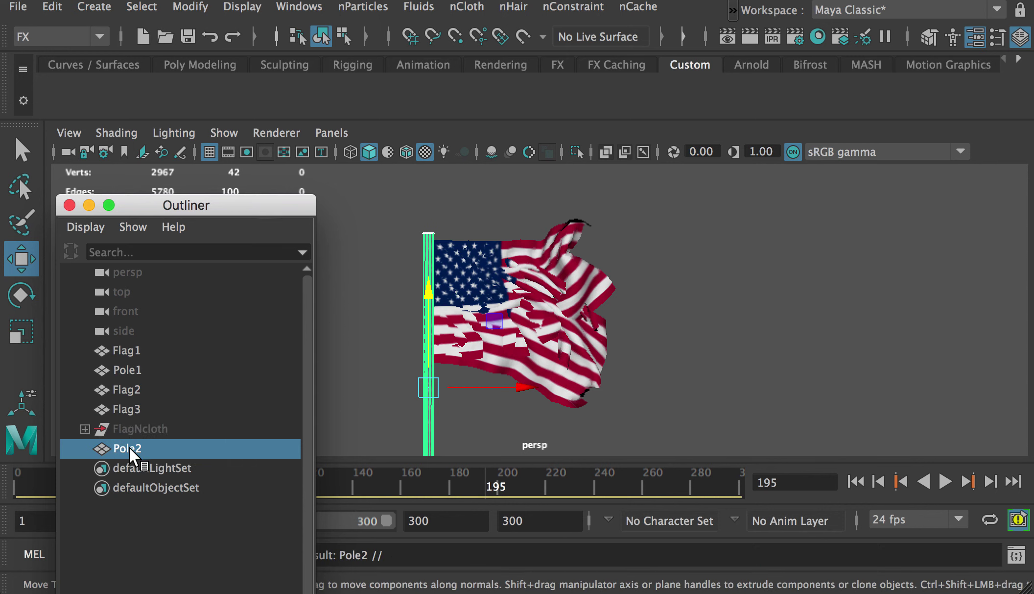
pyautogui.moveTo(130, 447); pyautogui.dragTo(130, 393, button='middle')
pyautogui.keyDown('ctrl'); pyautogui.click(128, 389); pyautogui.keyUp('ctrl')
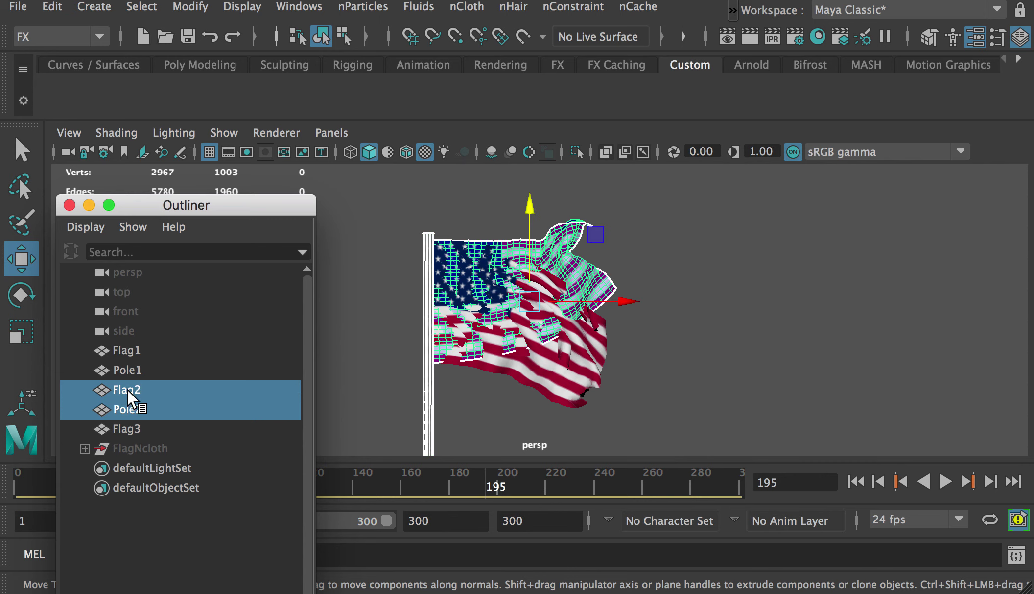
pyautogui.moveTo(632, 297); pyautogui.dragTo(830, 287)
pyautogui.click(153, 431)
pyautogui.click(147, 411)
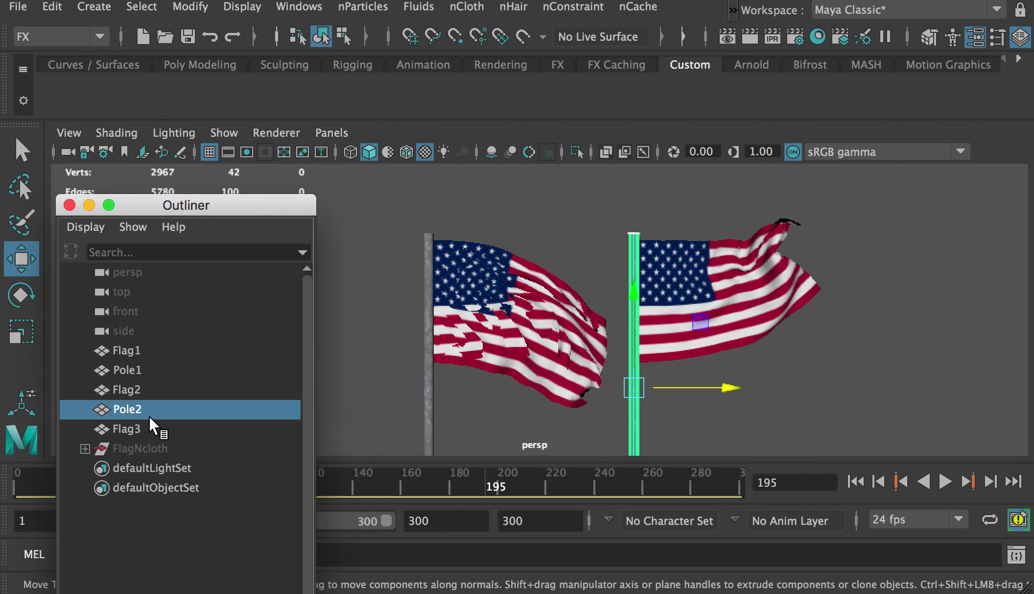
pyautogui.hotkey('ctrl', 'd')
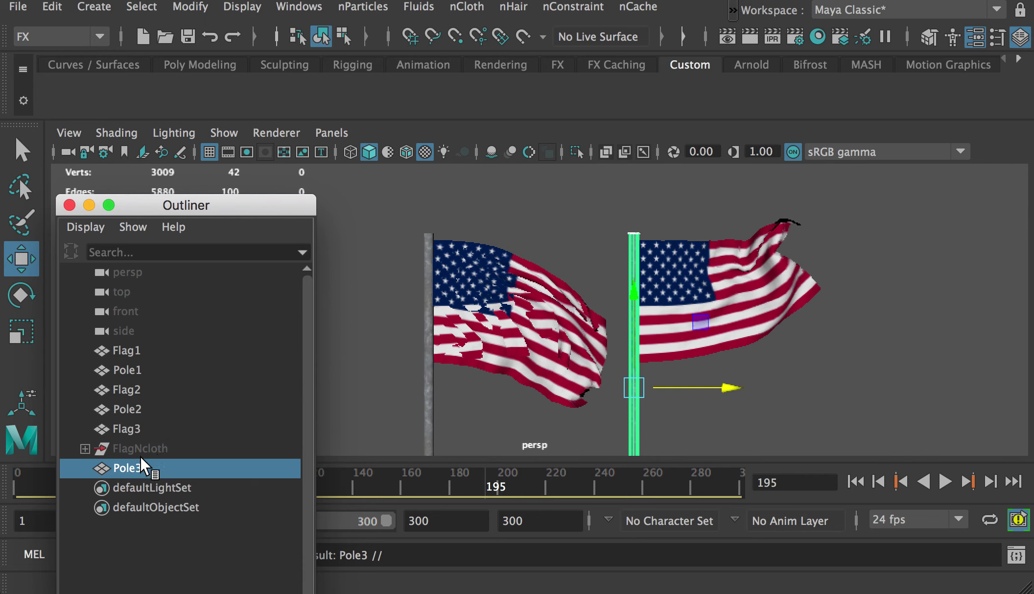
pyautogui.press('Delete')
# Step: Duplicate Pole1 for the third flag, list the copy below Flag3, and move both along X beyond the second flag
pyautogui.click(124, 370)
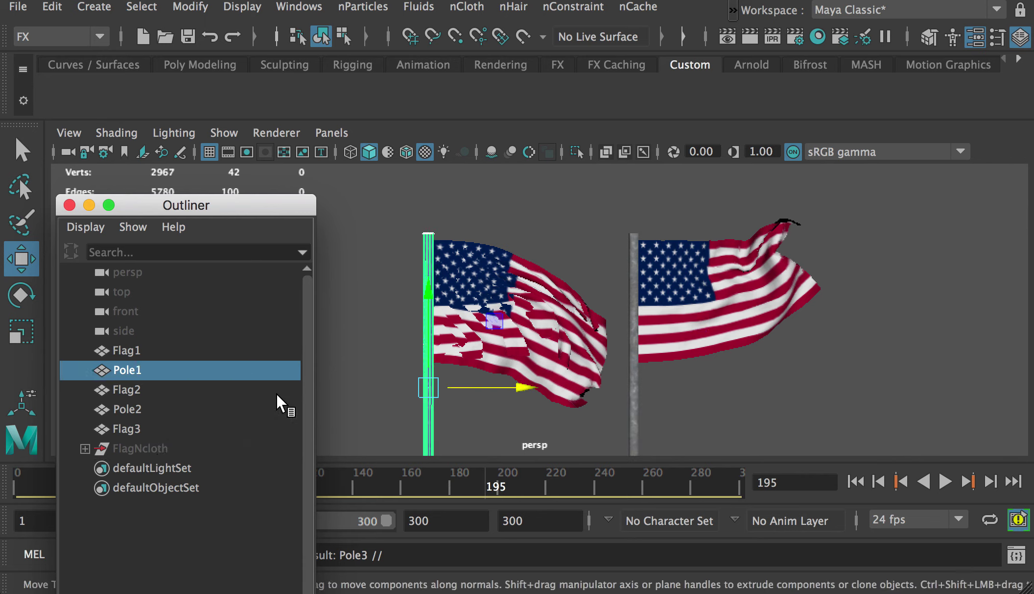
pyautogui.hotkey('ctrl', 'd')
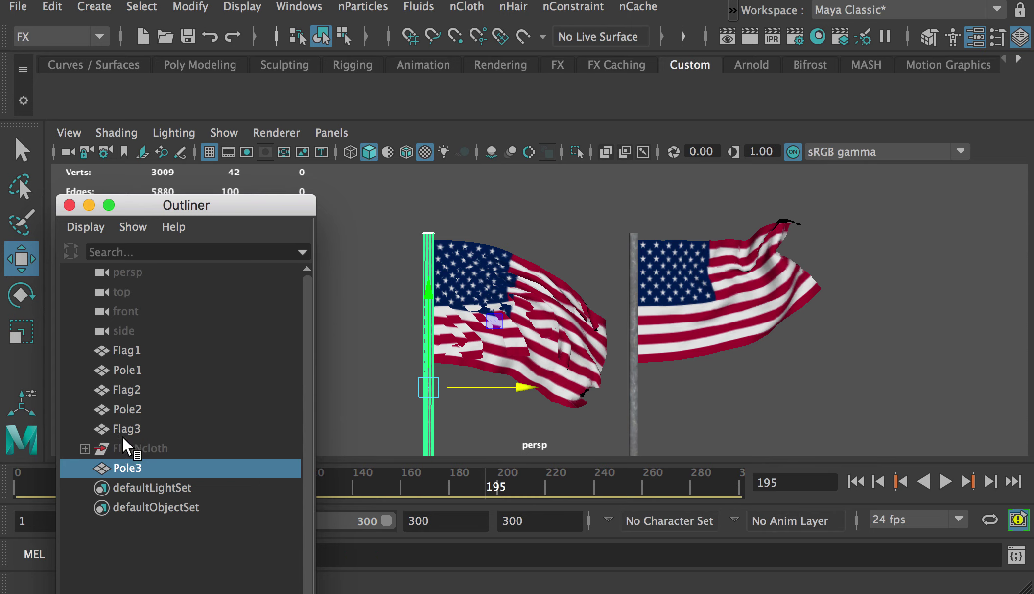
pyautogui.moveTo(123, 435); pyautogui.dragTo(125, 437, button='middle')
pyautogui.keyDown('ctrl'); pyautogui.click(128, 426); pyautogui.keyUp('ctrl')
pyautogui.moveTo(614, 310); pyautogui.dragTo(1033, 291)
pyautogui.click(683, 415)
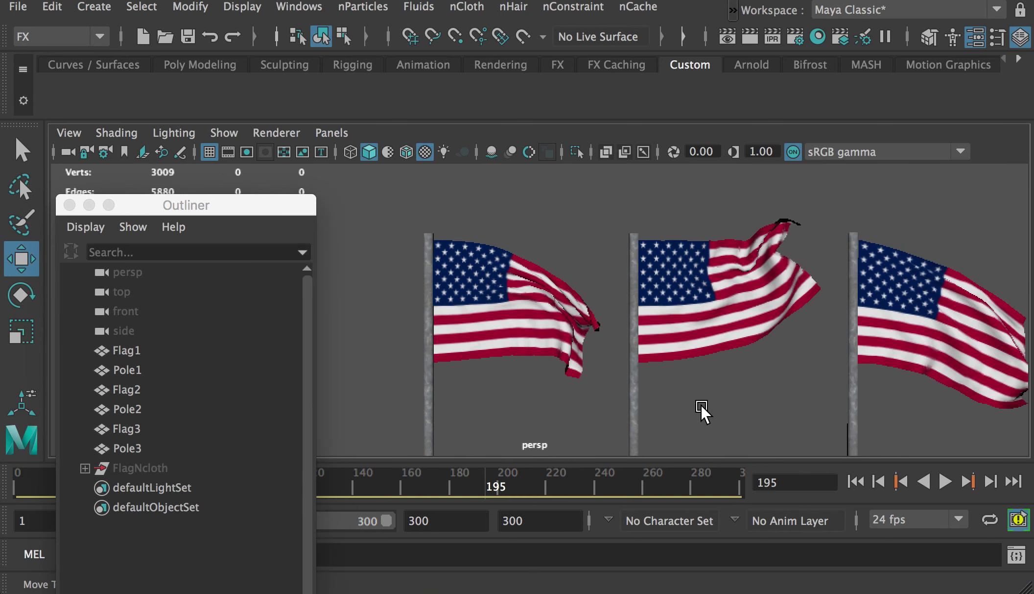
pyautogui.keyDown('alt'); pyautogui.moveTo(701, 410); pyautogui.dragTo(610, 349, button='middle'); pyautogui.keyUp('alt')
pyautogui.keyDown('alt'); pyautogui.moveTo(610, 350); pyautogui.dragTo(615, 325, button='right'); pyautogui.keyUp('alt')
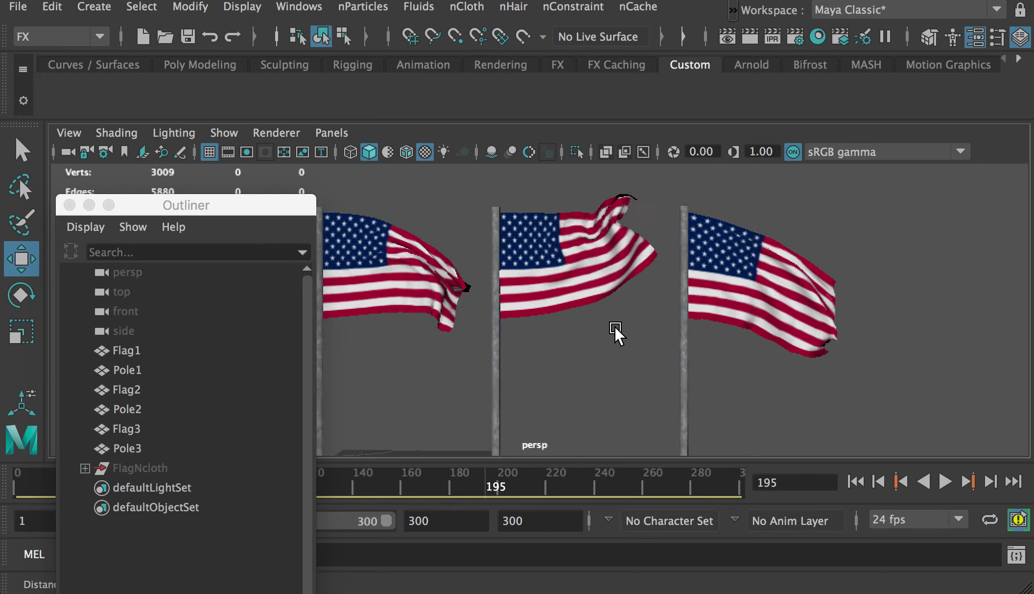
pyautogui.keyDown('alt'); pyautogui.moveTo(615, 325); pyautogui.dragTo(625, 353); pyautogui.keyUp('alt')
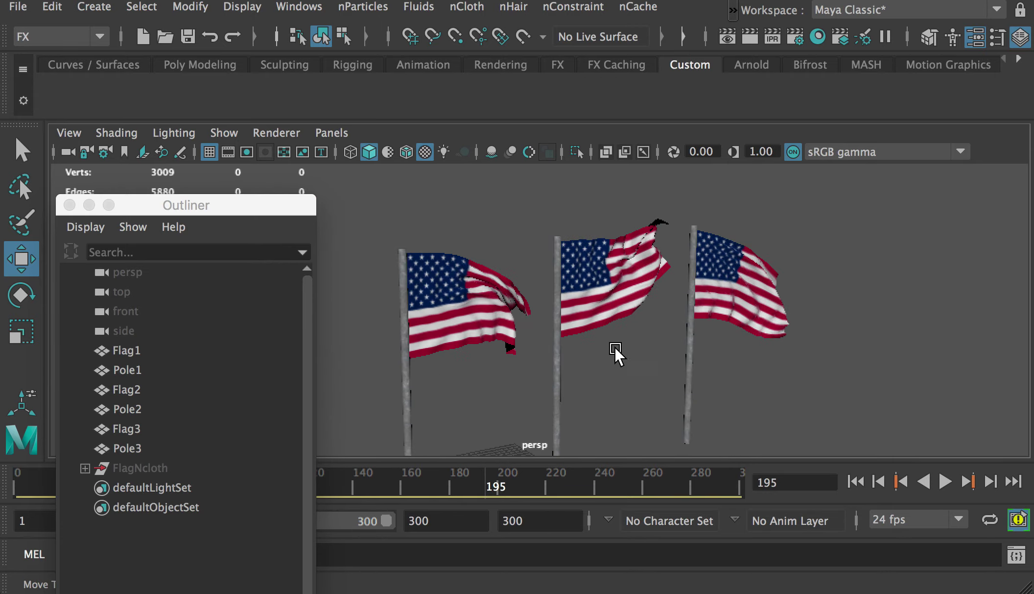
pyautogui.keyDown('alt'); pyautogui.moveTo(426, 276); pyautogui.dragTo(695, 262); pyautogui.keyUp('alt')
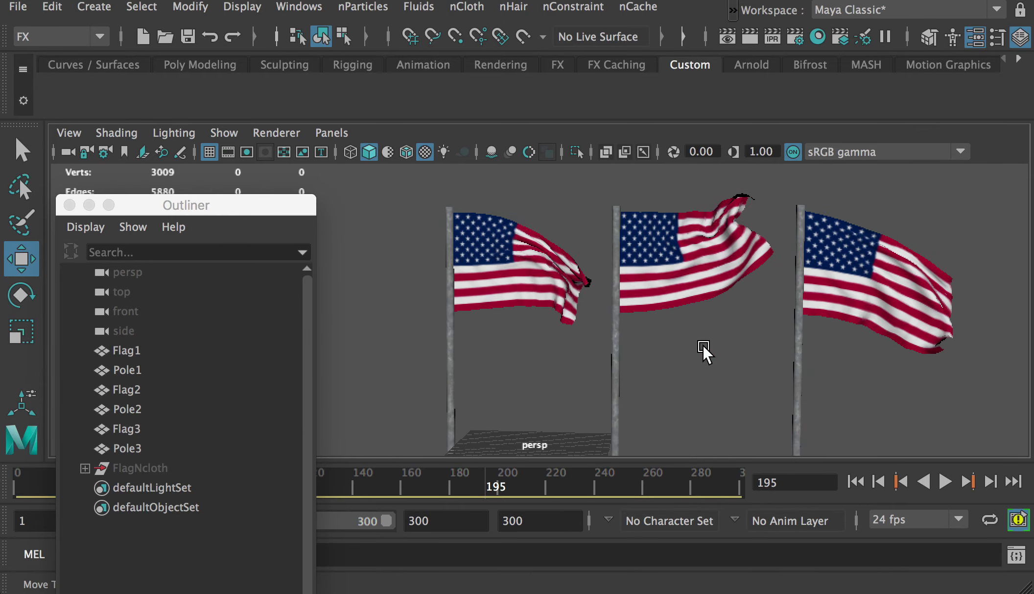
pyautogui.keyDown('alt'); pyautogui.moveTo(704, 344); pyautogui.dragTo(643, 290); pyautogui.keyUp('alt')
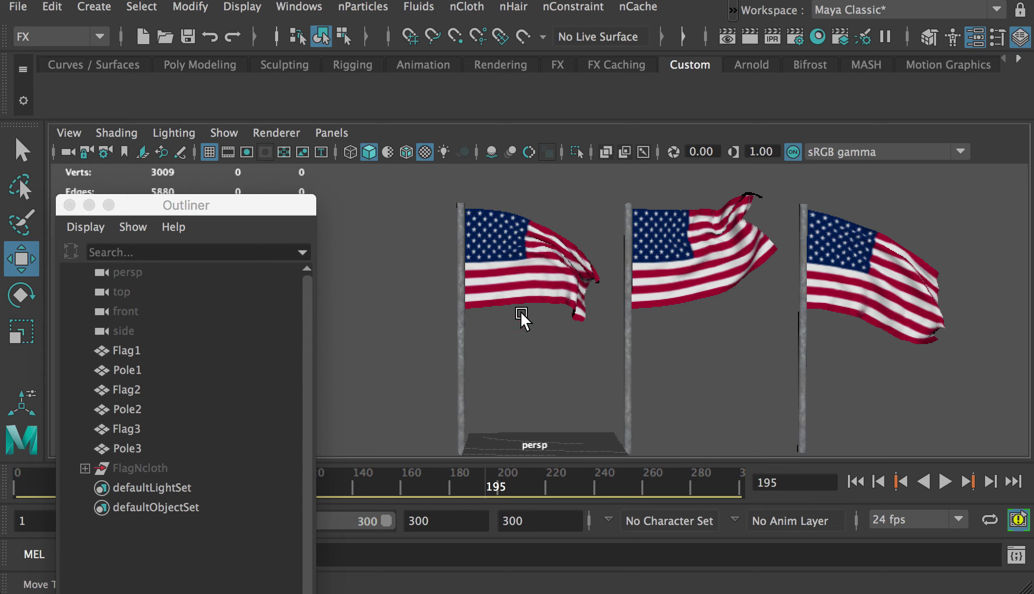
# Step: Switch to TextureFlag.psd in Photoshop and hide the USA Flag layer
pyautogui.press('super+Tab')
pyautogui.press('super+Tab')
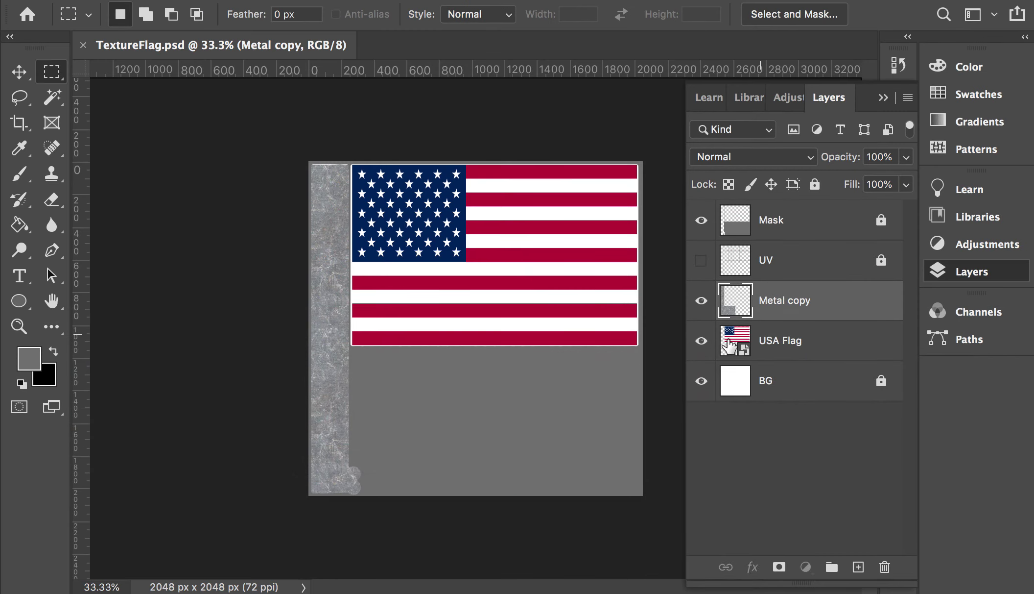
pyautogui.click(742, 342)
pyautogui.click(702, 342)
pyautogui.click(702, 342)
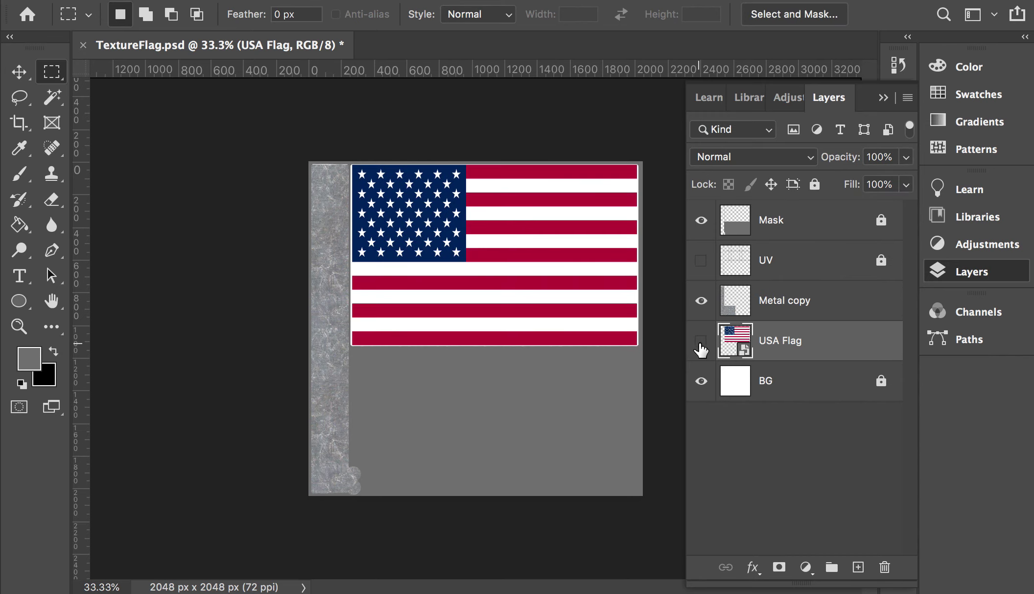
# Step: Place Florida Flag.jpg from the Flag folder in Finder into TextureFlag.psd, positioned over the white flag area
pyautogui.press('super+Tab')
pyautogui.press('super+Tab')
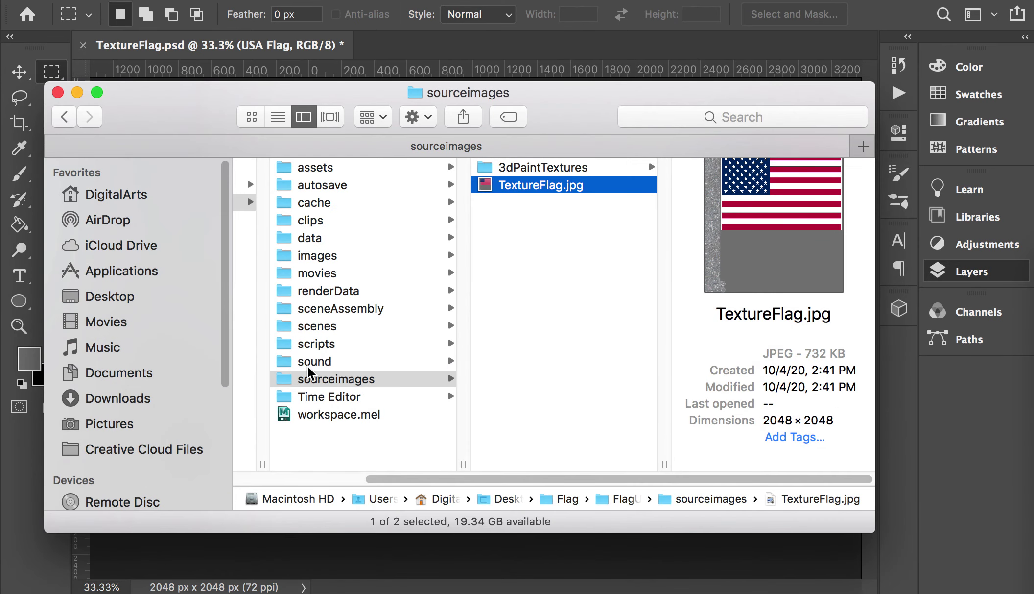
pyautogui.hscroll(-5, 391, 294)
pyautogui.click(304, 272)
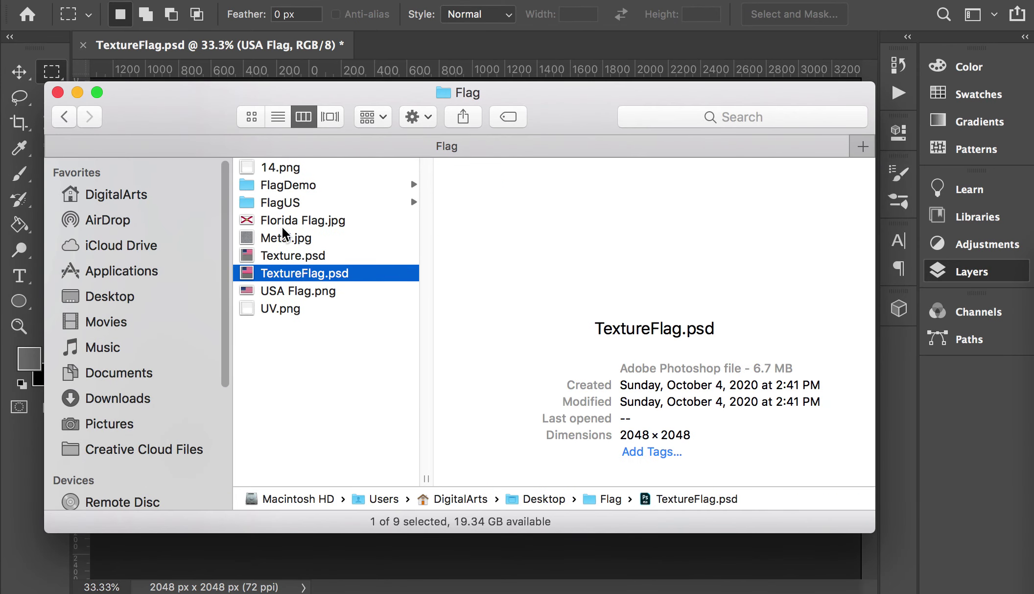
pyautogui.moveTo(280, 223); pyautogui.dragTo(474, 421)
pyautogui.moveTo(494, 332); pyautogui.dragTo(490, 252)
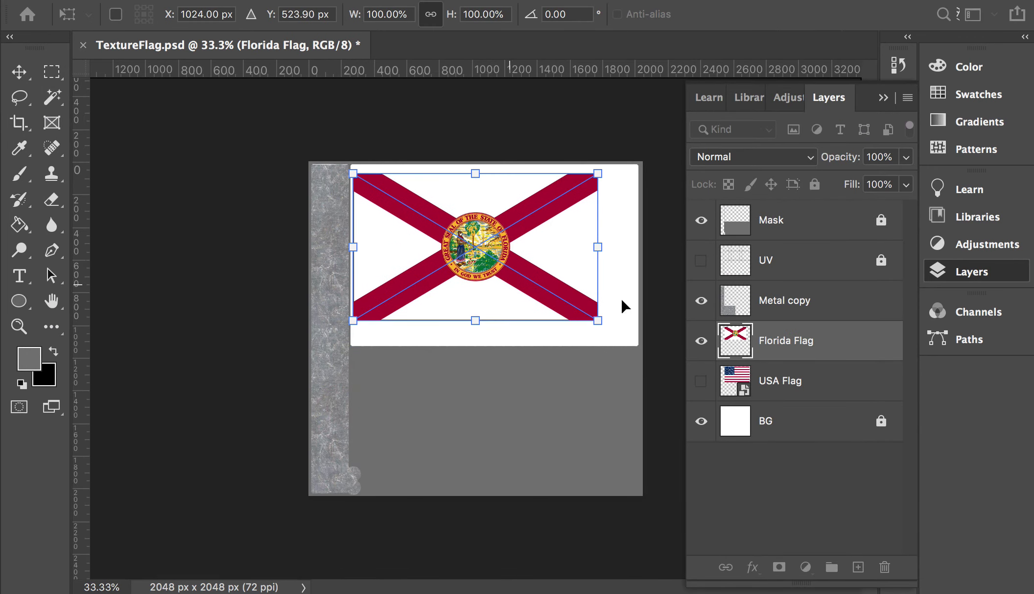
pyautogui.press('Return')
# Step: Show the UV layer and align the Florida flag with the upper-left corner of the flag's UV grid
pyautogui.click(701, 261)
pyautogui.press('super+equal')
pyautogui.press('super+equal')
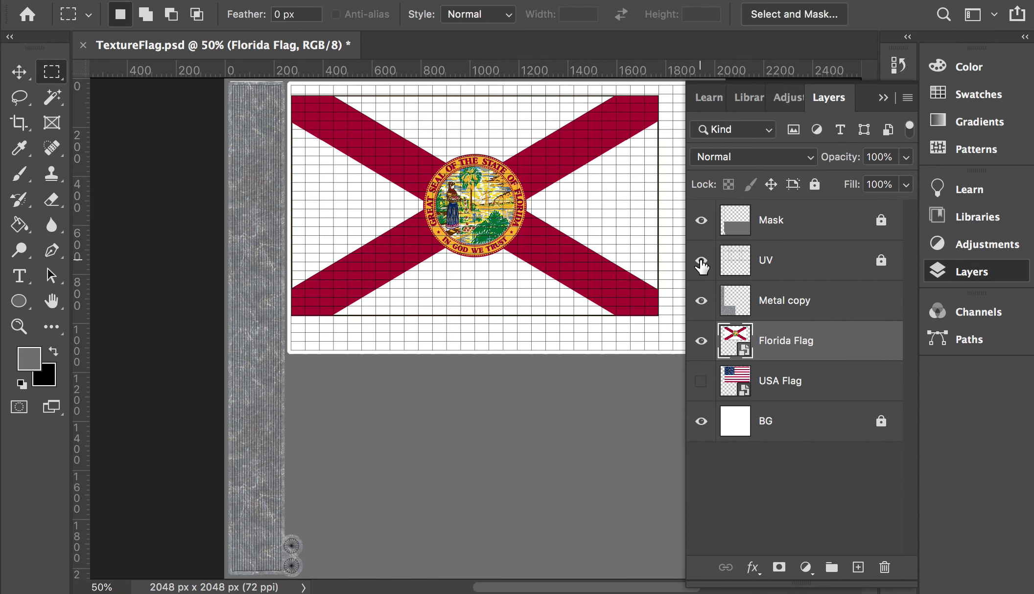
pyautogui.scroll(5, 473, 293)
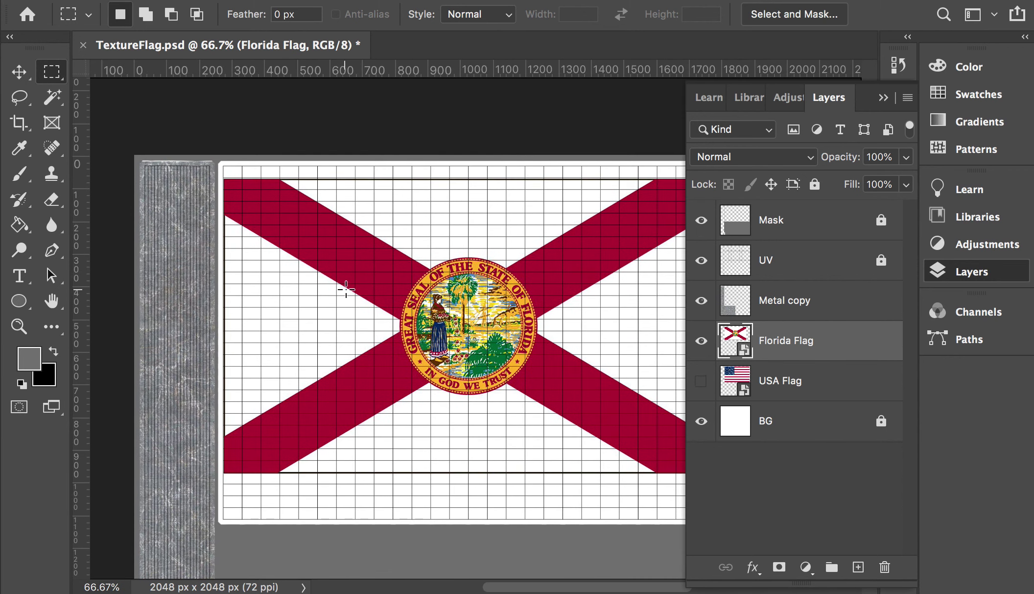
pyautogui.press('v')
pyautogui.moveTo(340, 284); pyautogui.dragTo(333, 261)
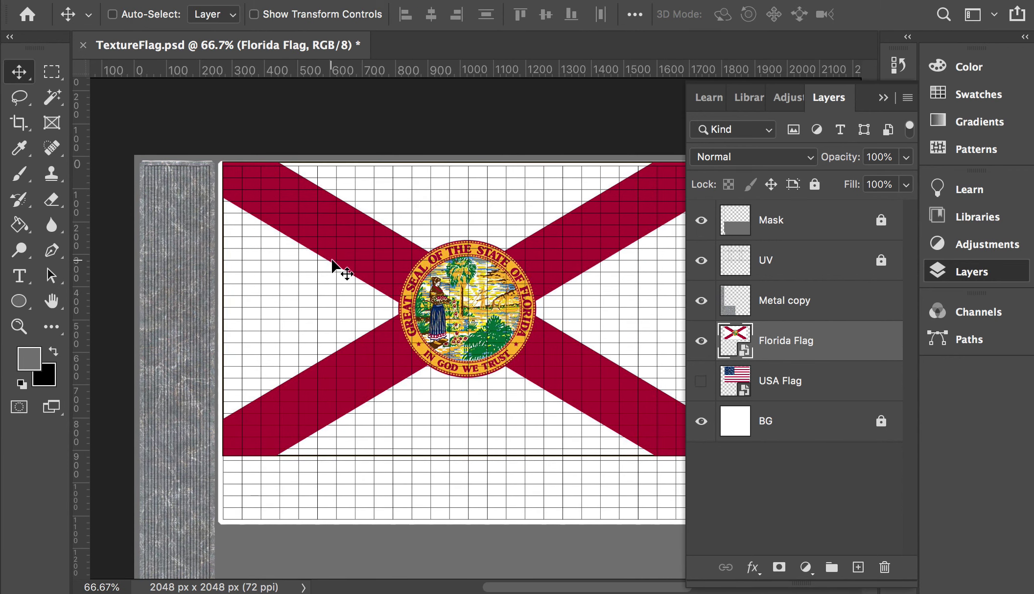
# Step: Scale the Florida flag to 116.73% width and 122.39% height so it reaches the UV grid's lower-right corner
pyautogui.press('super+minus')
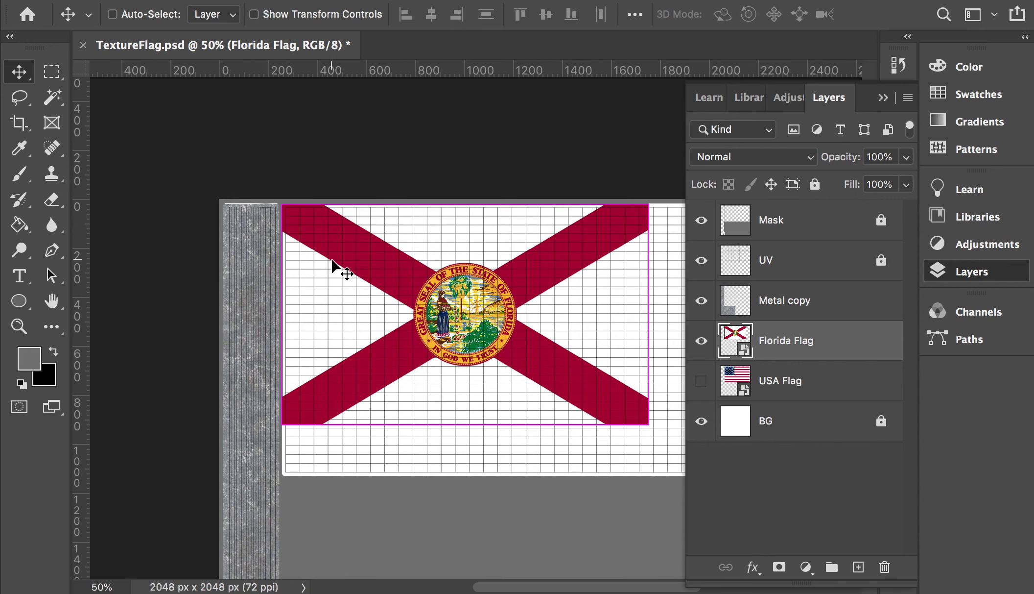
pyautogui.press('super+t')
pyautogui.hscroll(8, 401, 323)
pyautogui.scroll(-2, 401, 324)
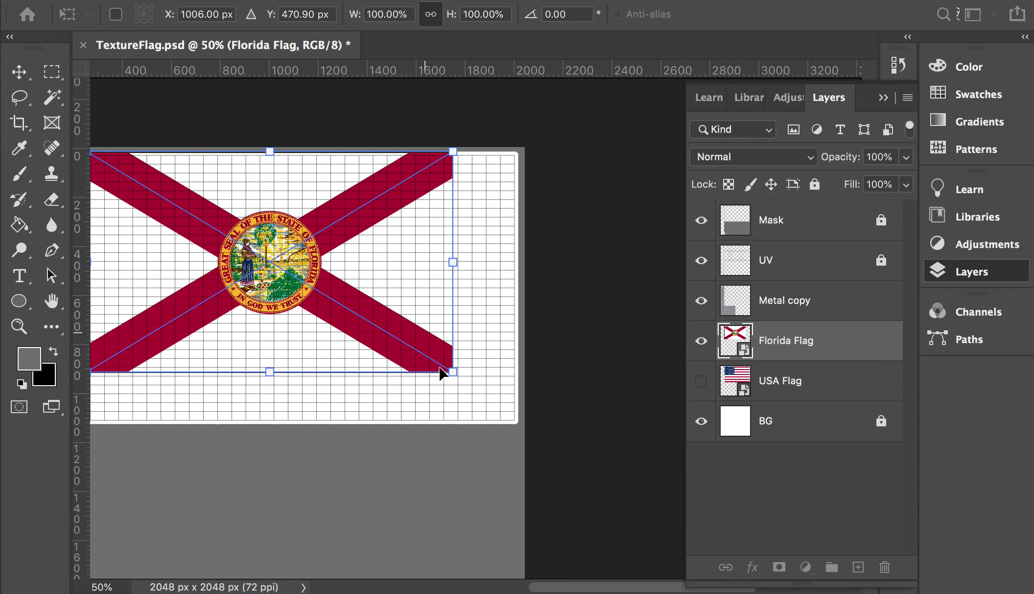
pyautogui.moveTo(452, 370); pyautogui.dragTo(515, 421)
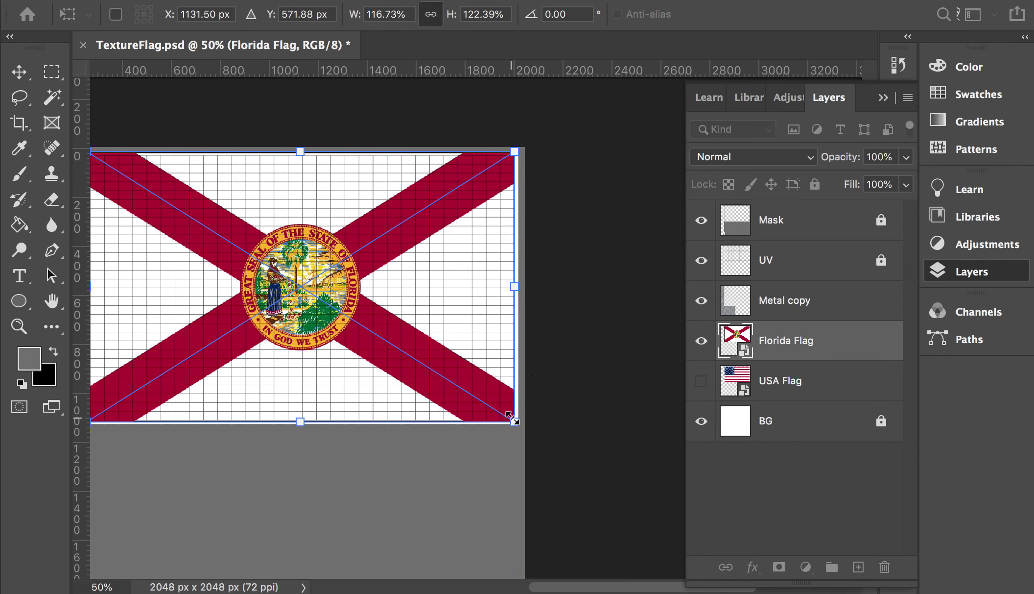
pyautogui.press('Return')
# Step: Nudge the Florida flag horizontally until its right edge meets the UV grid's right border
pyautogui.press('super+1')
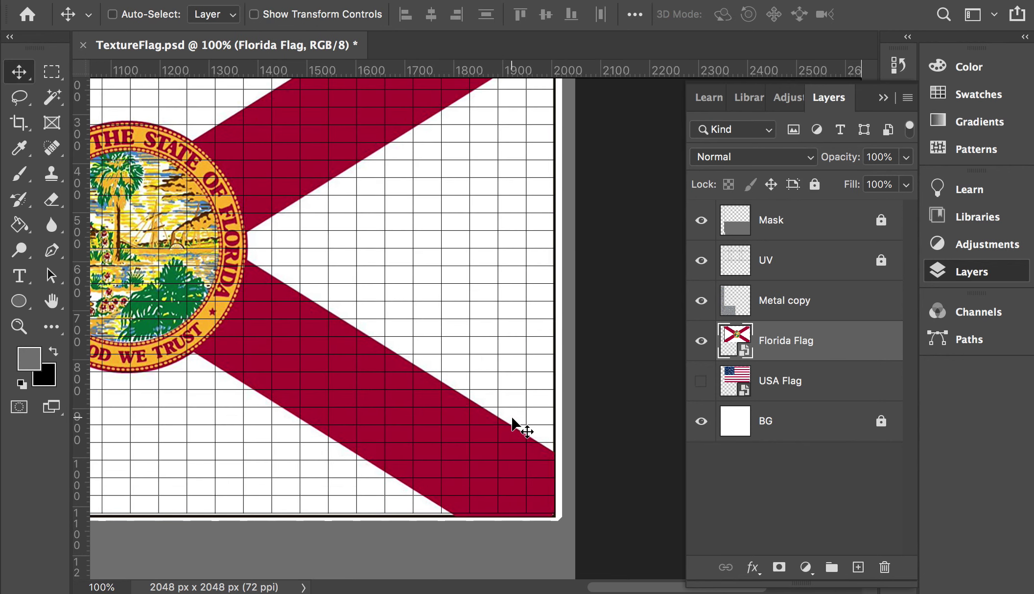
pyautogui.press('Right')
pyautogui.press('Right')
pyautogui.press('Right')
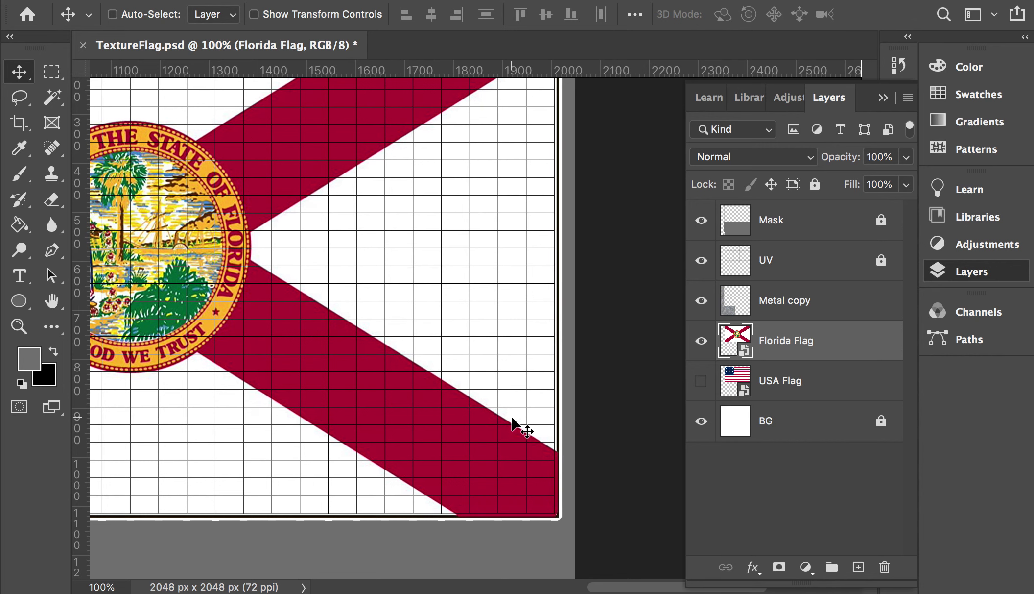
# Step: Hide the UV layer and save the Florida flag texture in the Flag folder as a JPEG copy named TextureFlag2.jpg
pyautogui.press('super+minus')
pyautogui.hscroll(-5, 465, 338)
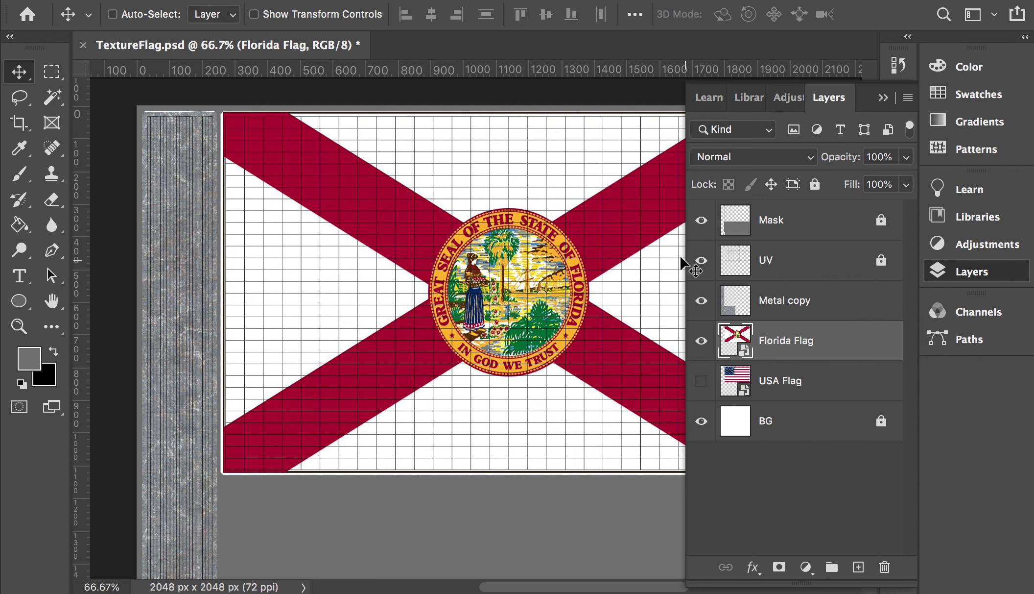
pyautogui.click(706, 264)
pyautogui.press('super+shift+s')
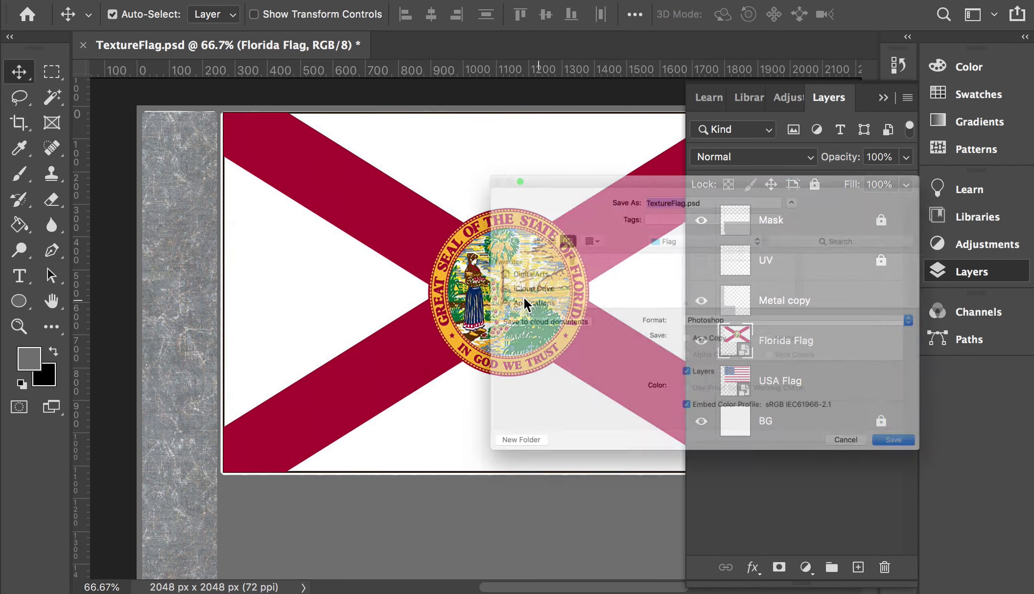
pyautogui.click(715, 331)
pyautogui.click(728, 446)
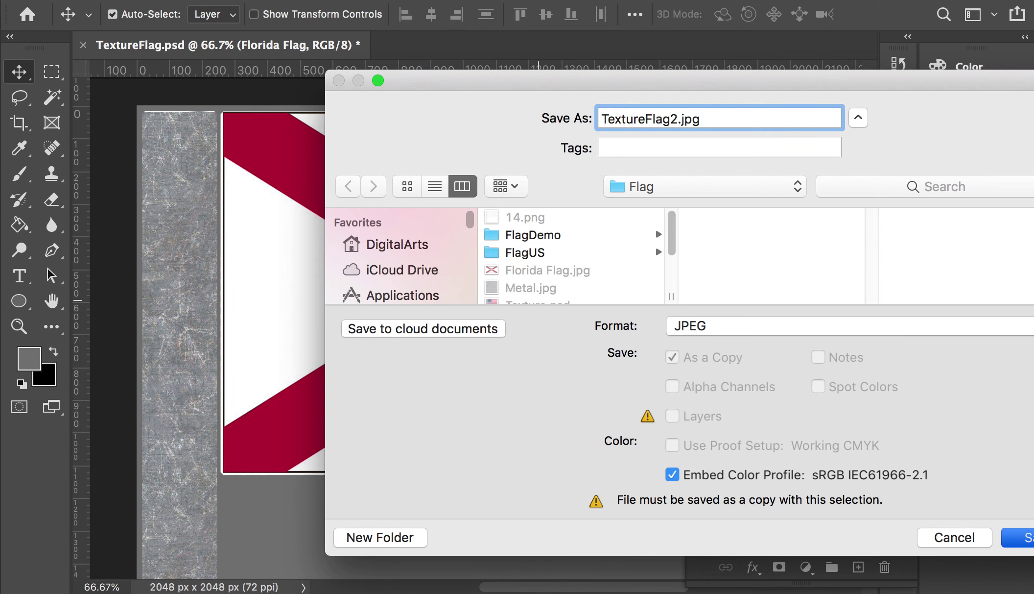
pyautogui.press('Return')
pyautogui.press('Return')
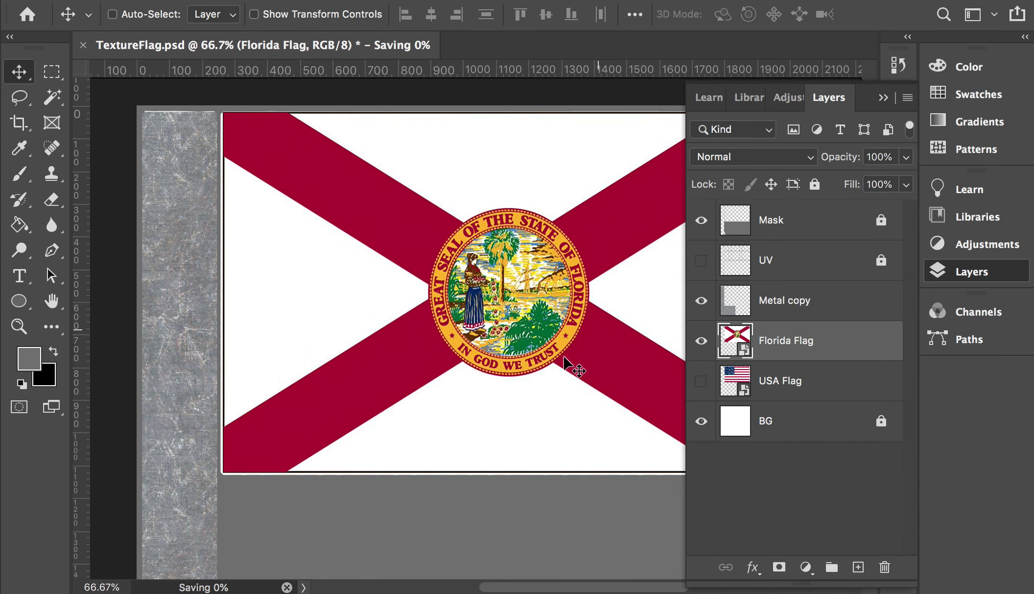
# Step: Switch to Chrome and save the Wikipedia Brazil flag from the image results as a PNG image
pyautogui.press('super+Tab')
pyautogui.press('super+Tab')
pyautogui.press('super+Tab')
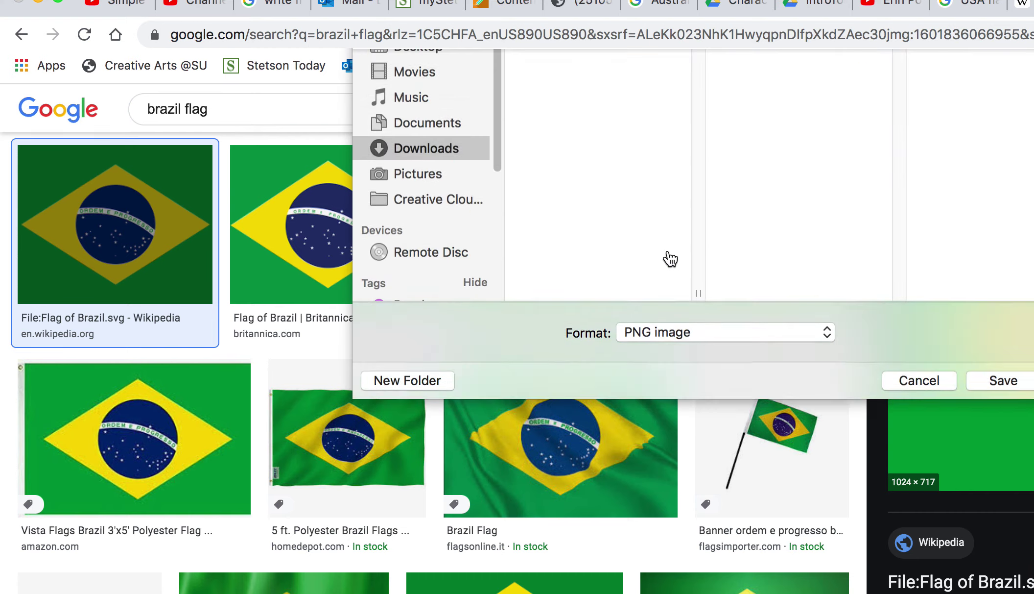
pyautogui.press('Return')
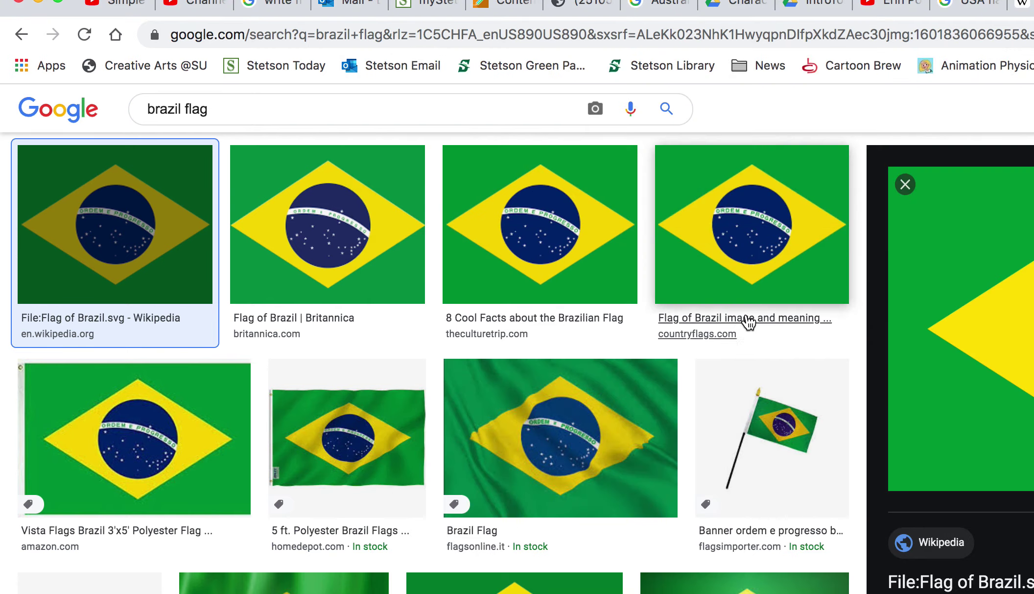
# Step: Switch to Finder and move the downloaded Brazil flag PNG into the Flag folder
pyautogui.press('super+Tab')
pyautogui.press('super+Tab')
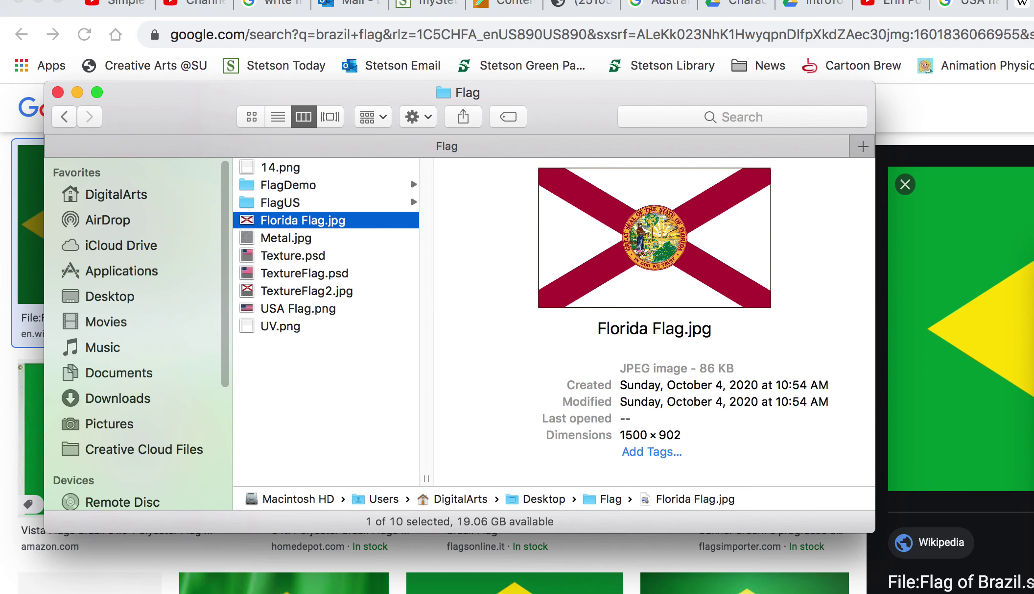
pyautogui.press('super+n')
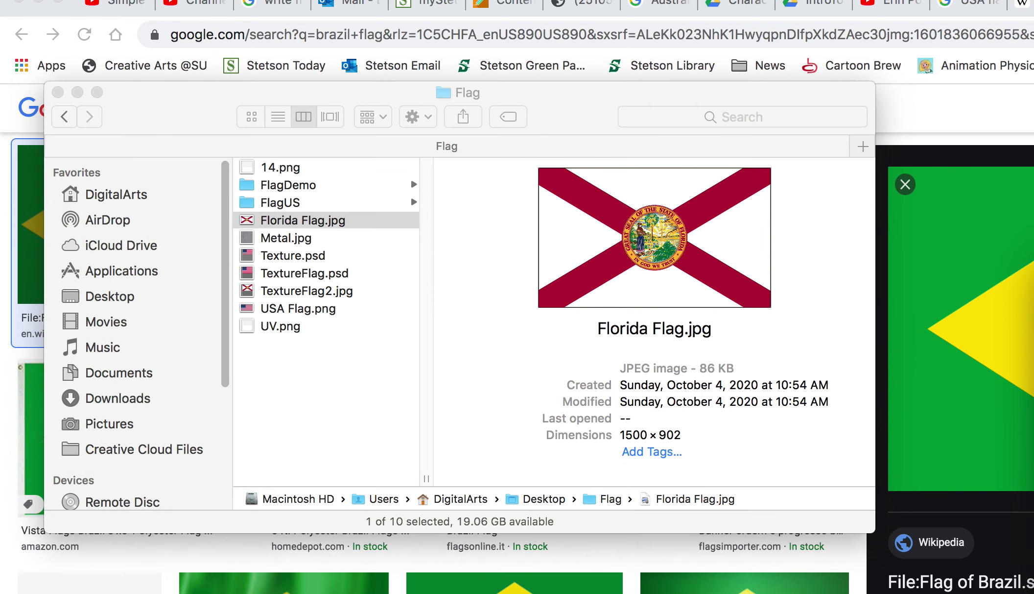
pyautogui.moveTo(921, 422); pyautogui.dragTo(333, 373)
# Step: Switch back to Photoshop, hide the Florida Flag layer and show the UV layer
pyautogui.press('super+Tab')
pyautogui.press('super+Tab')
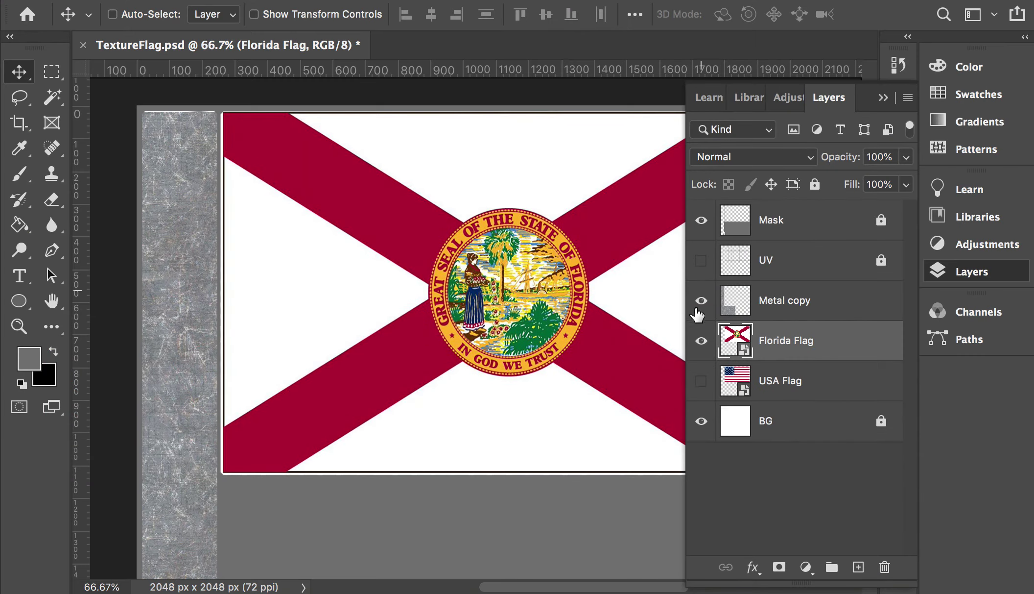
pyautogui.click(701, 341)
pyautogui.click(701, 260)
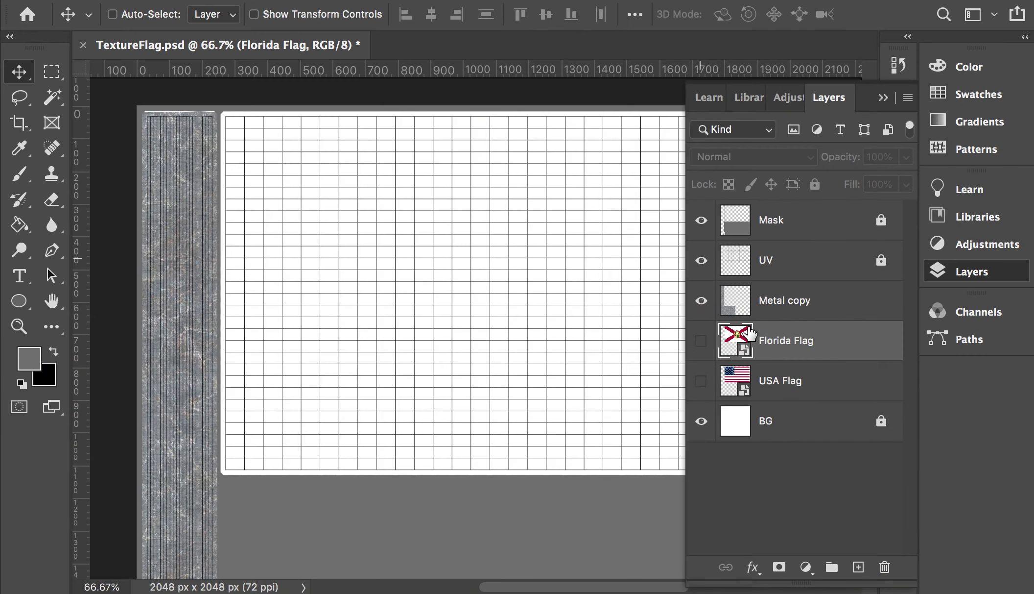
# Step: Place 1024px-Flag_of_Brazil.svg.png from the Flag folder in Finder into TextureFlag.psd
pyautogui.click(690, 196)
pyautogui.press('super+Tab')
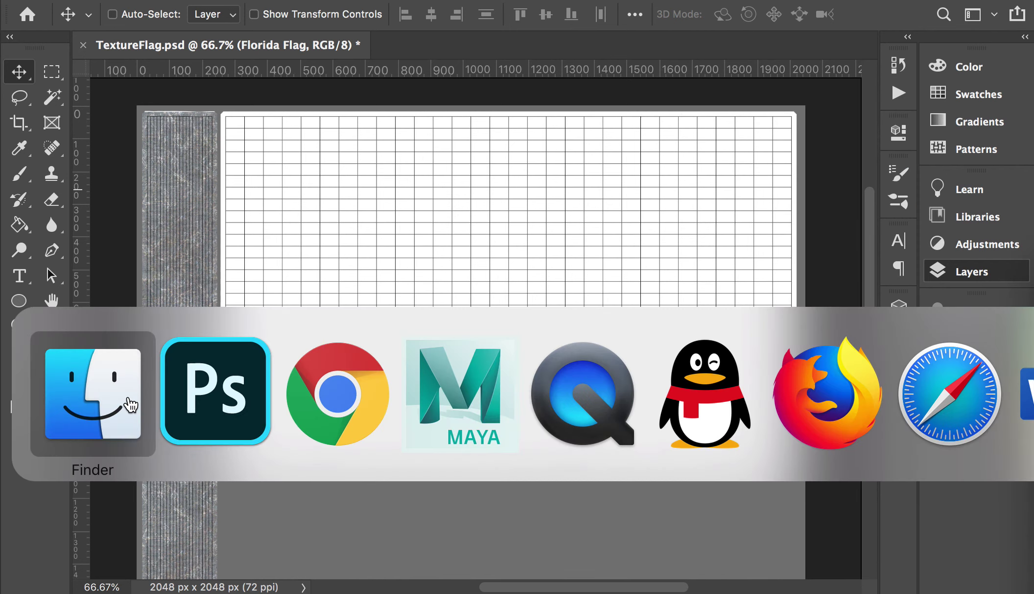
pyautogui.click(131, 369)
pyautogui.moveTo(296, 240); pyautogui.dragTo(342, 547)
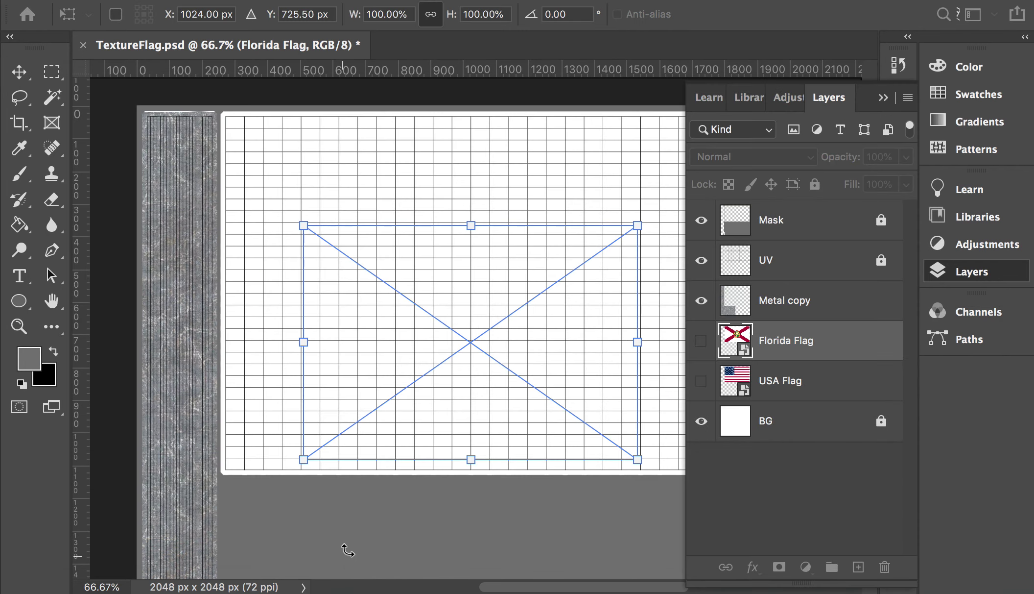
# Step: Align the Brazil flag with the UV grid and scale it to about 170% width and 154% height to fill the flag area
pyautogui.moveTo(471, 377); pyautogui.dragTo(391, 264)
pyautogui.moveTo(539, 325); pyautogui.dragTo(612, 462)
pyautogui.moveTo(322, 458); pyautogui.dragTo(325, 463)
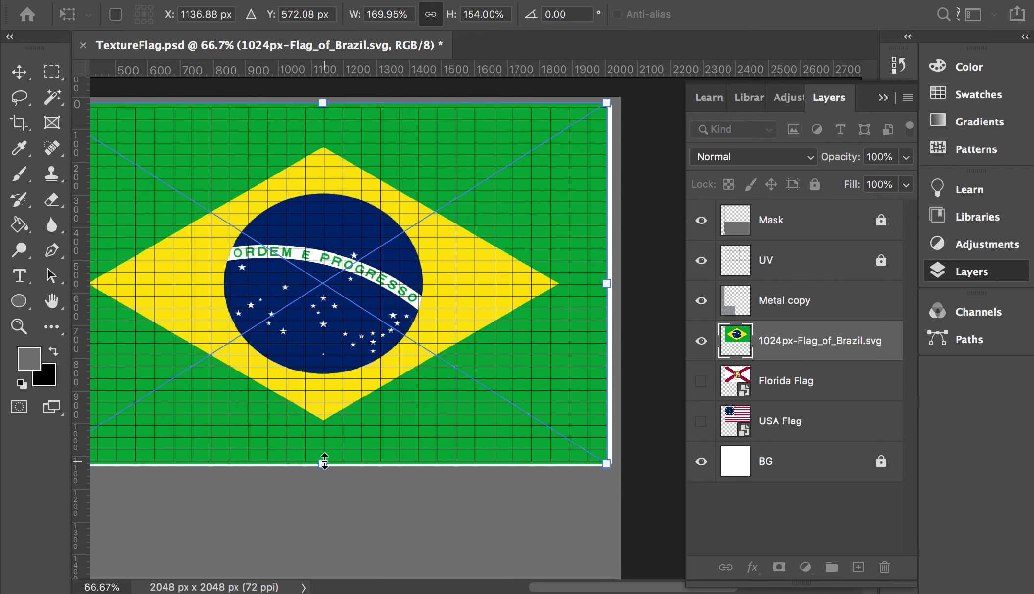
pyautogui.press('Return')
pyautogui.press('super+minus')
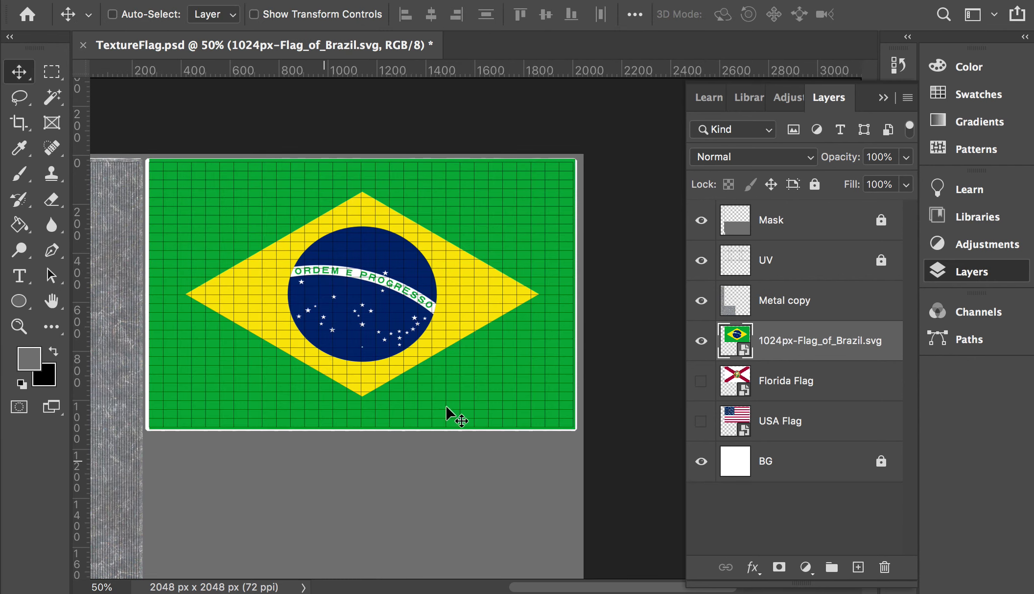
# Step: Hide the UV layer and save the Brazil flag texture in the Flag folder as a JPEG copy named TextureFlag3.jpg
pyautogui.click(702, 259)
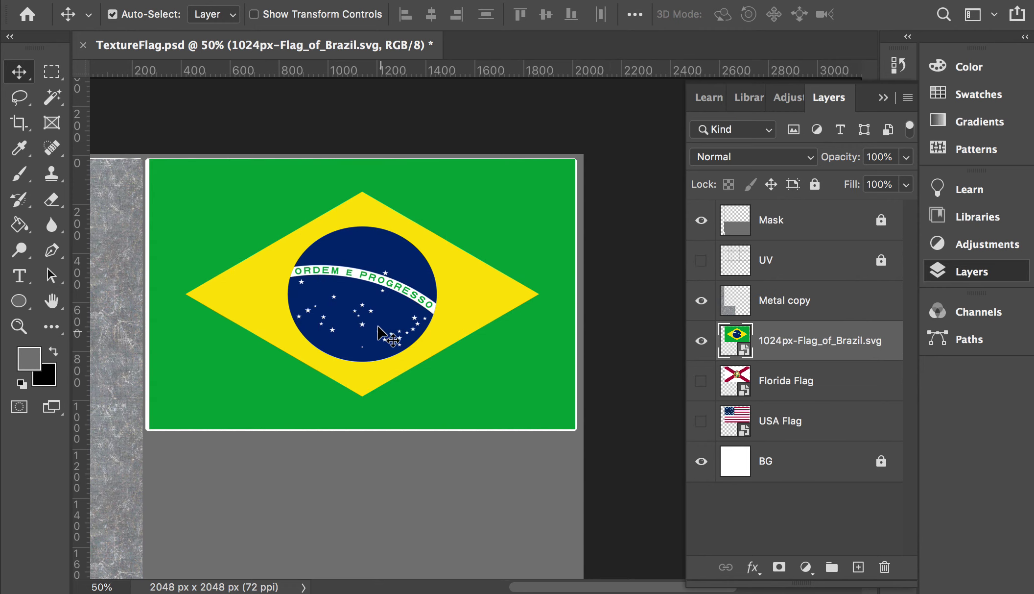
pyautogui.press('super+shift+s')
pyautogui.click(700, 333)
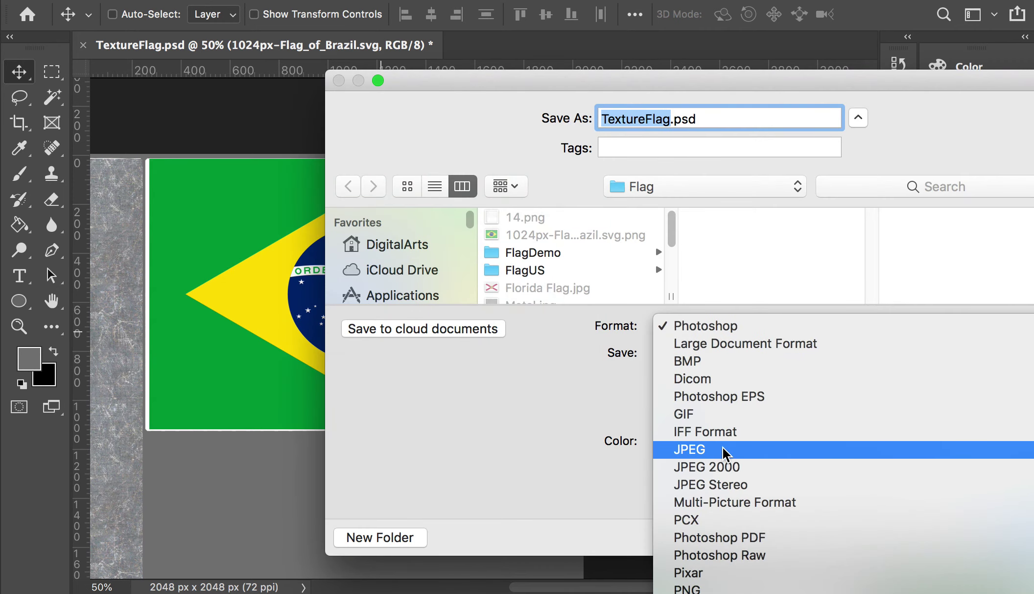
pyautogui.click(730, 387)
pyautogui.write('3')
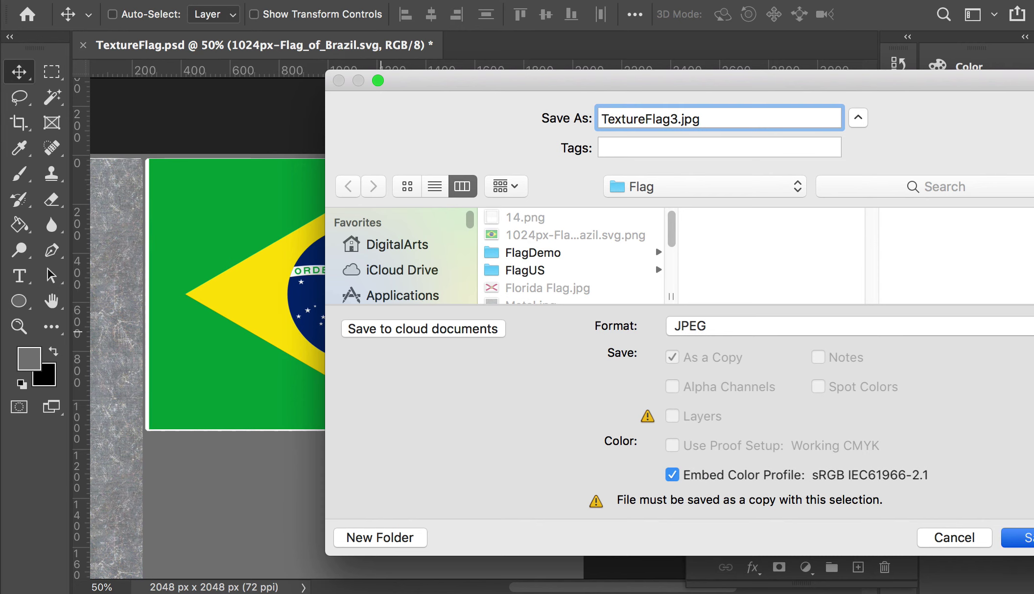
pyautogui.press('Return')
pyautogui.press('Return')
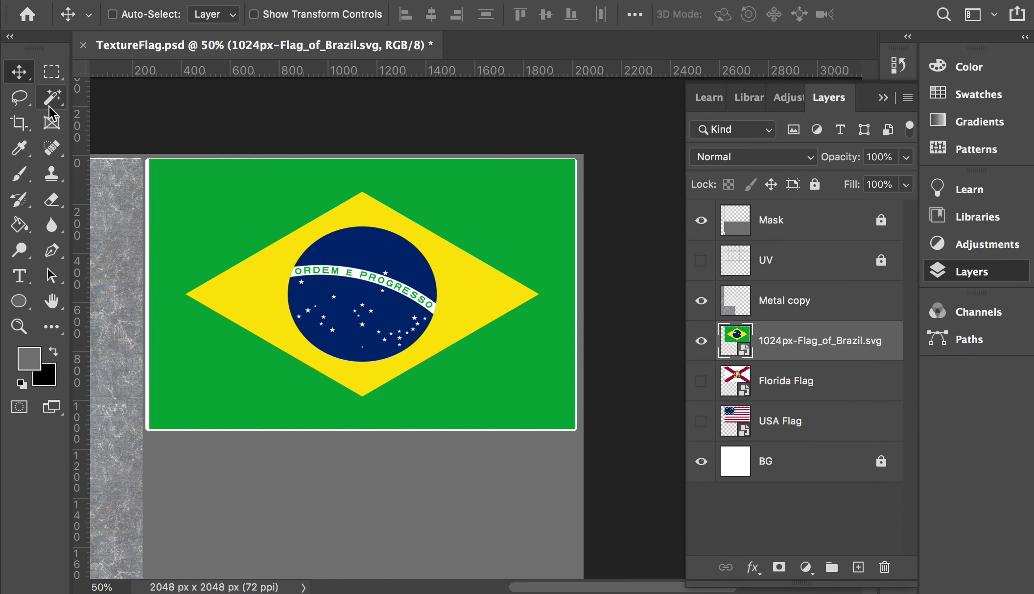
# Step: Switch to Maya and open the Hypershade, moving its window so the materials and their properties are accessible
pyautogui.press('super+Tab')
pyautogui.click(459, 392)
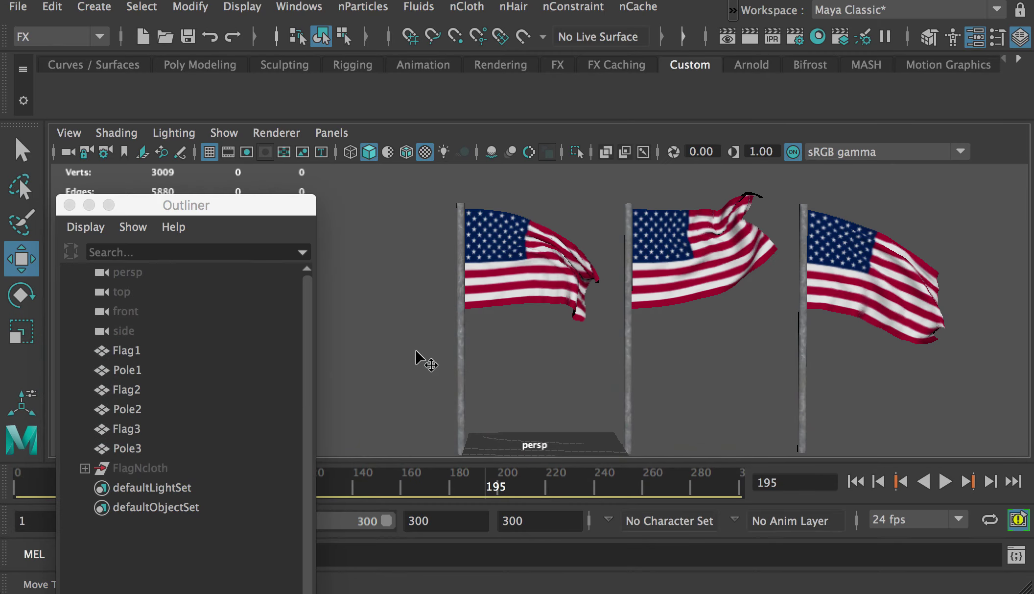
pyautogui.click(300, 6)
pyautogui.moveTo(343, 135)
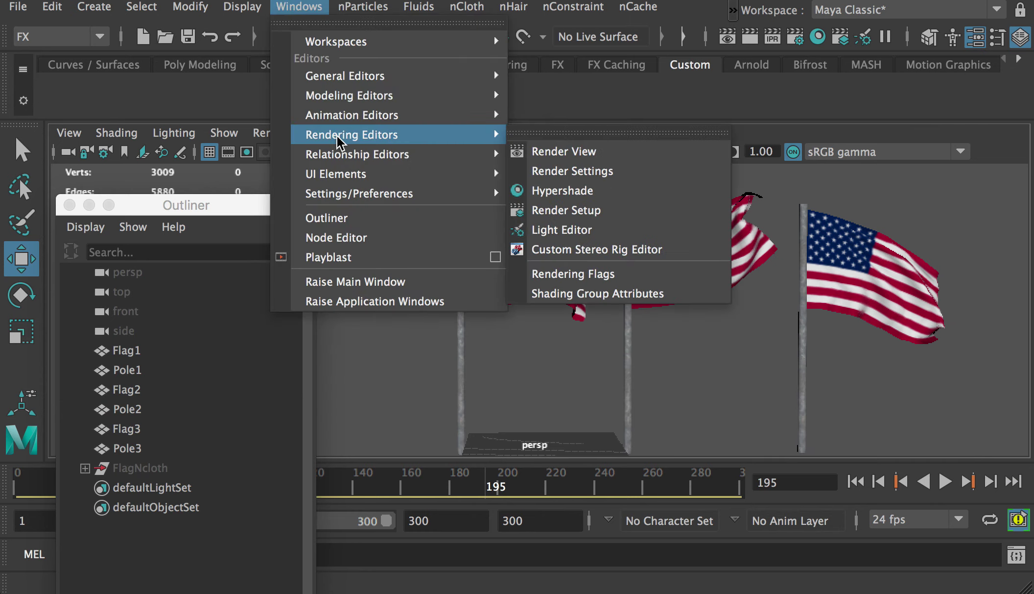
pyautogui.click(579, 190)
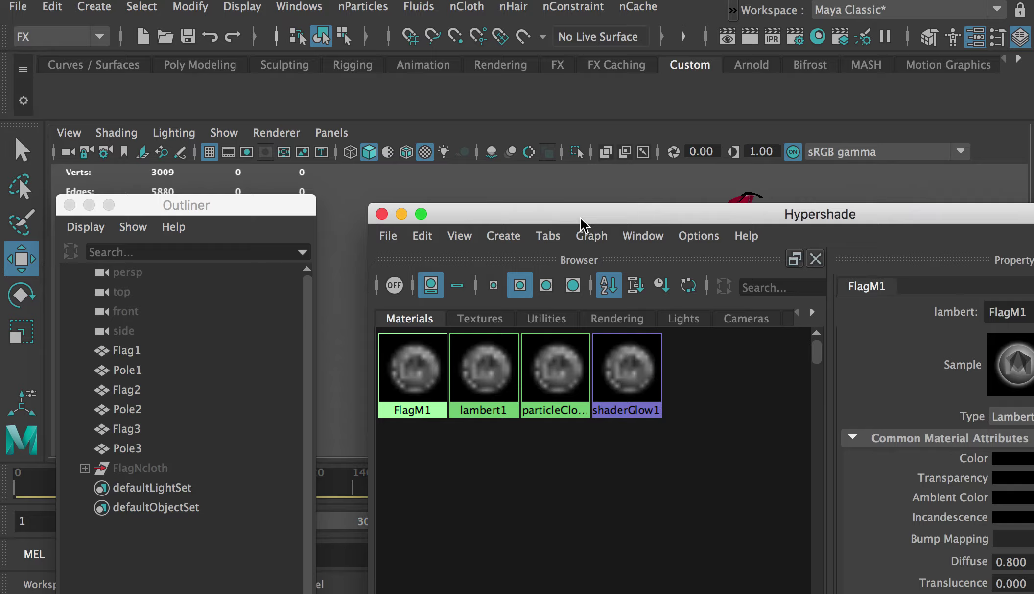
pyautogui.moveTo(580, 217); pyautogui.dragTo(403, 150)
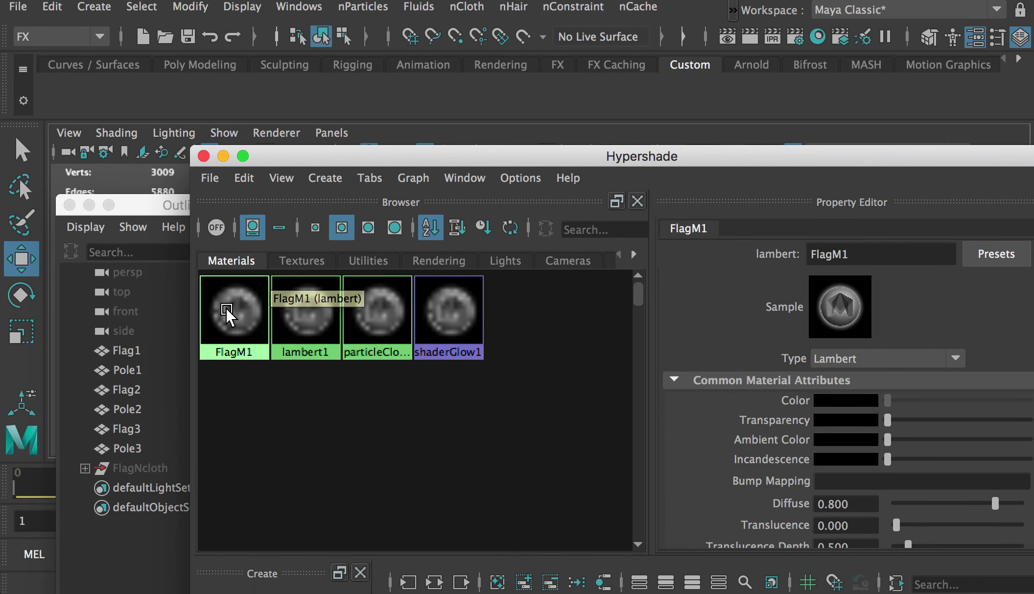
# Step: Duplicate the FlagM1 material in the Hypershade and show the copy's properties
pyautogui.click(259, 318)
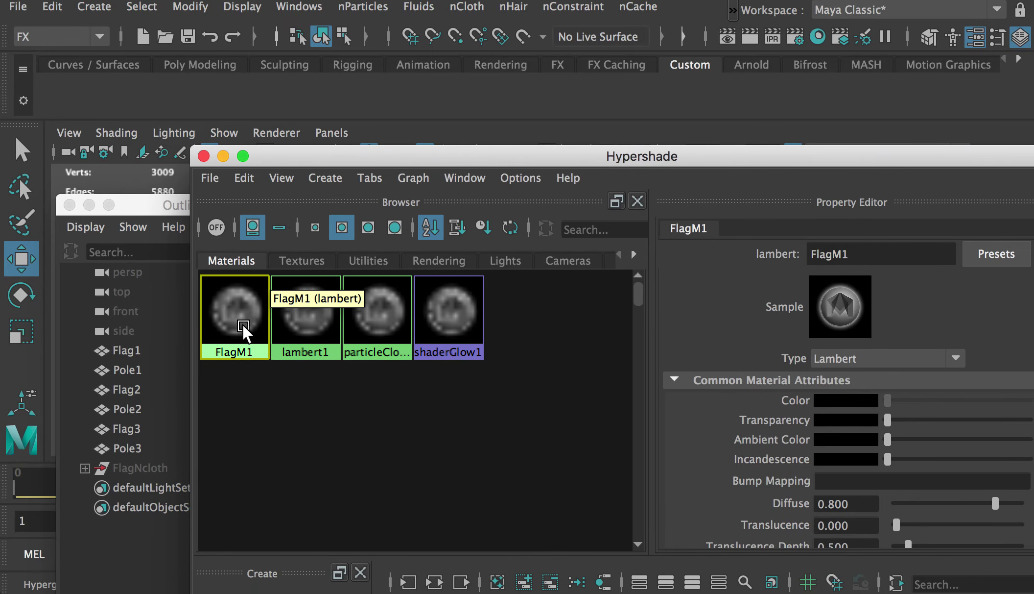
pyautogui.hotkey('ctrl', 'd')
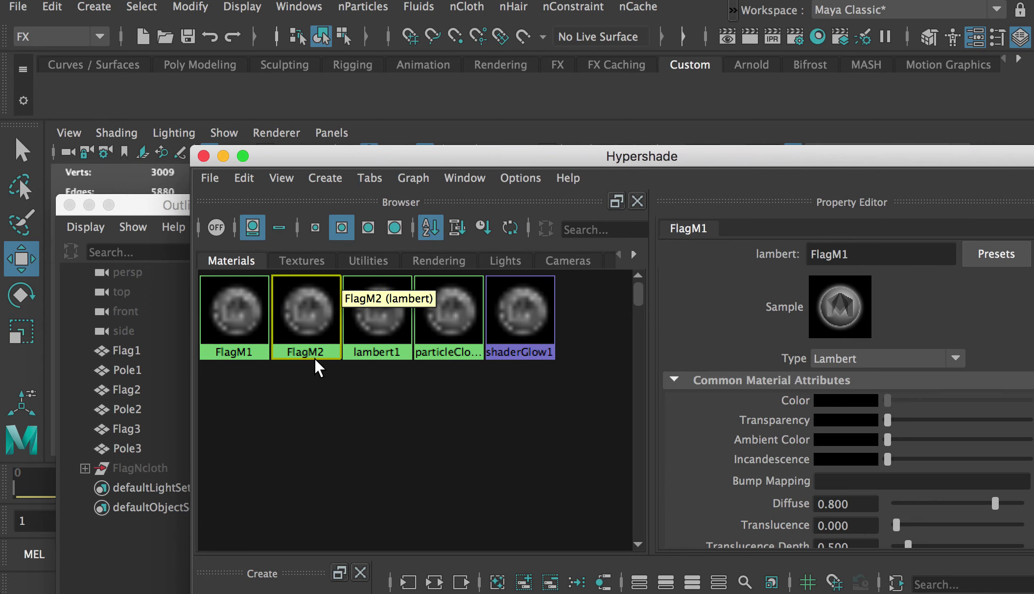
pyautogui.click(303, 327)
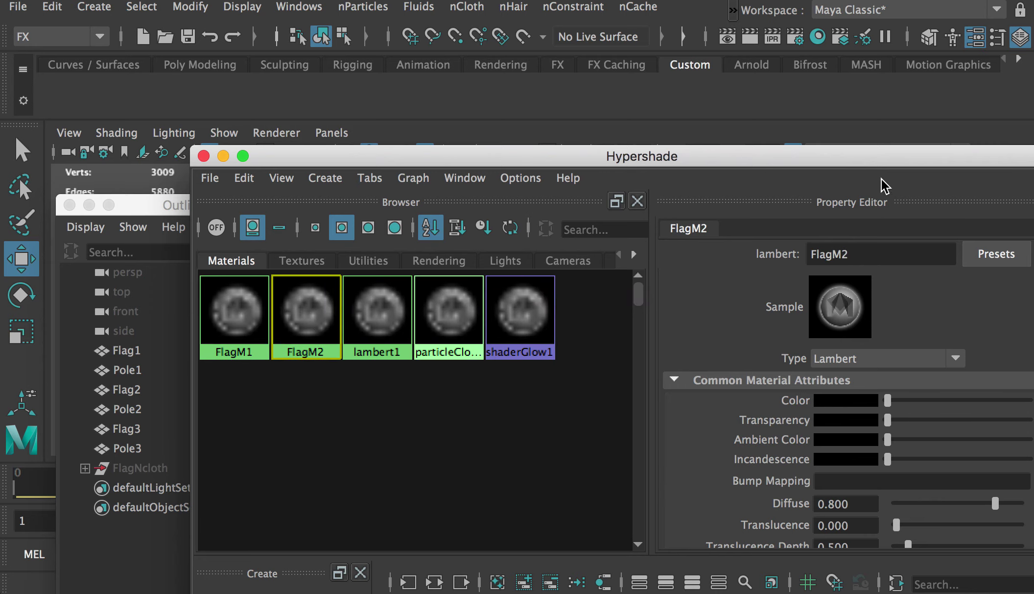
# Step: Connect a File texture to FlagM2's Color and open the image selection in the sourceimages folder
pyautogui.moveTo(858, 157); pyautogui.dragTo(804, 158)
pyautogui.click(992, 401)
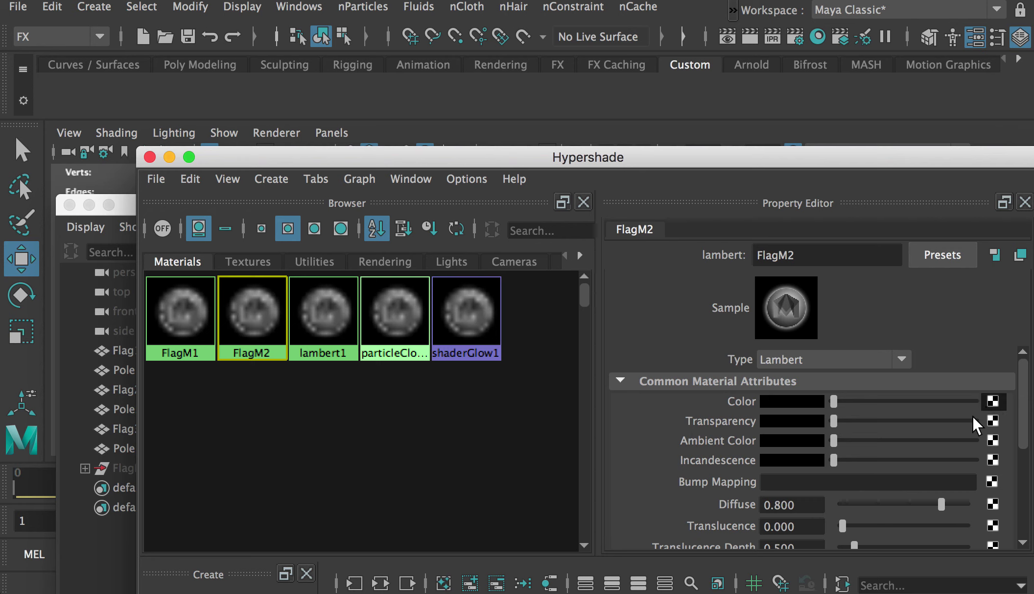
pyautogui.click(640, 218)
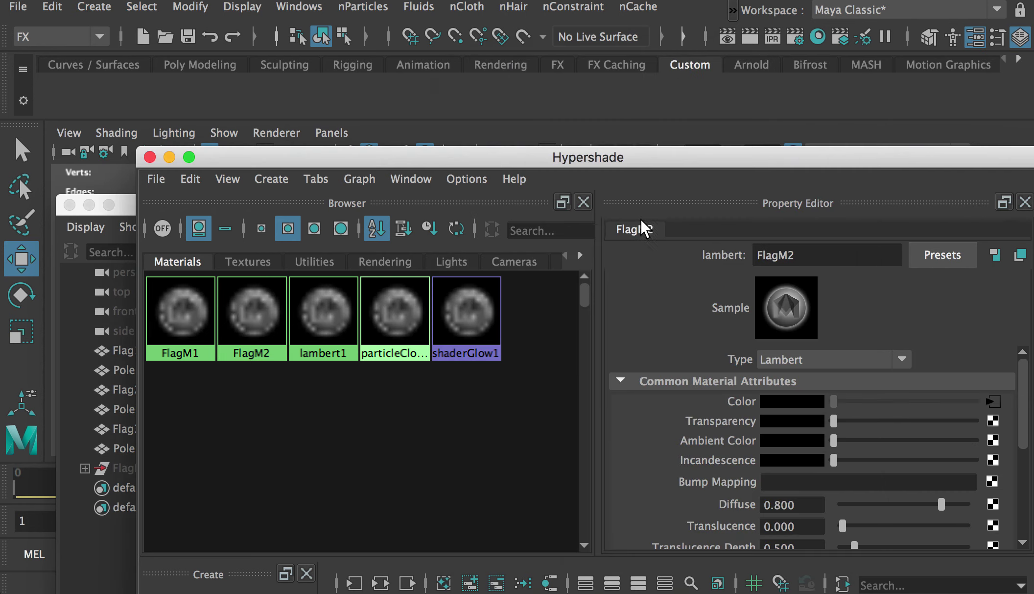
pyautogui.click(996, 447)
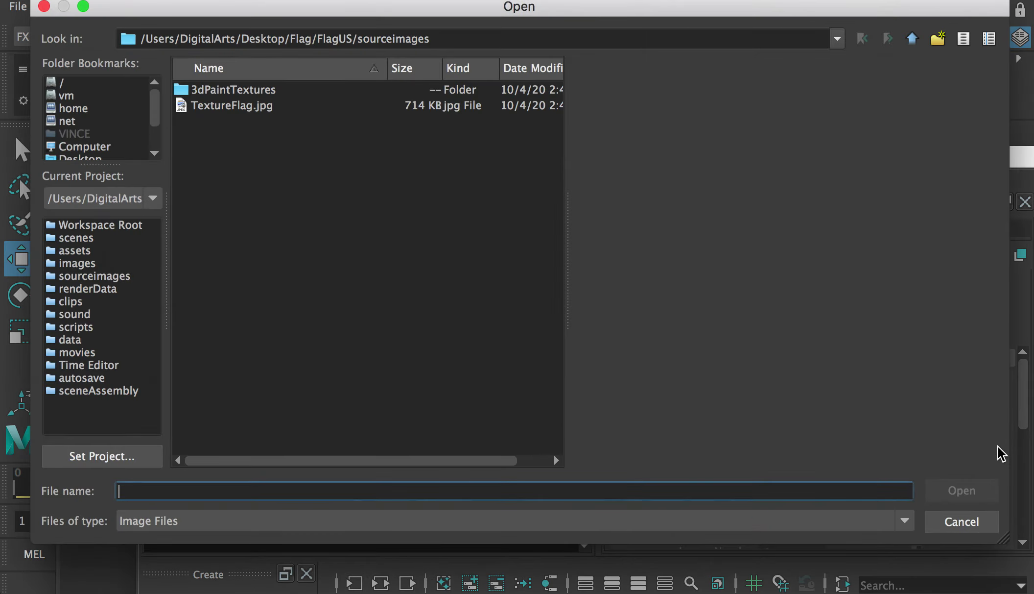
pyautogui.click(230, 105)
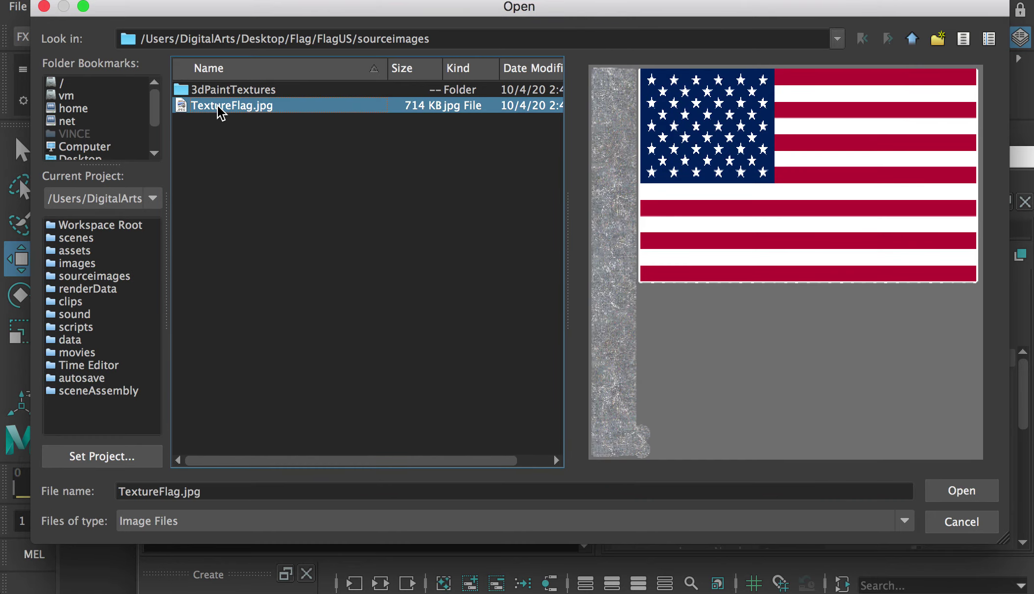
# Step: Switch to Finder and move TextureFlag2.jpg and TextureFlag3.jpg from the Flag folder into the FlagUS project's sourceimages folder
pyautogui.press('super+Tab')
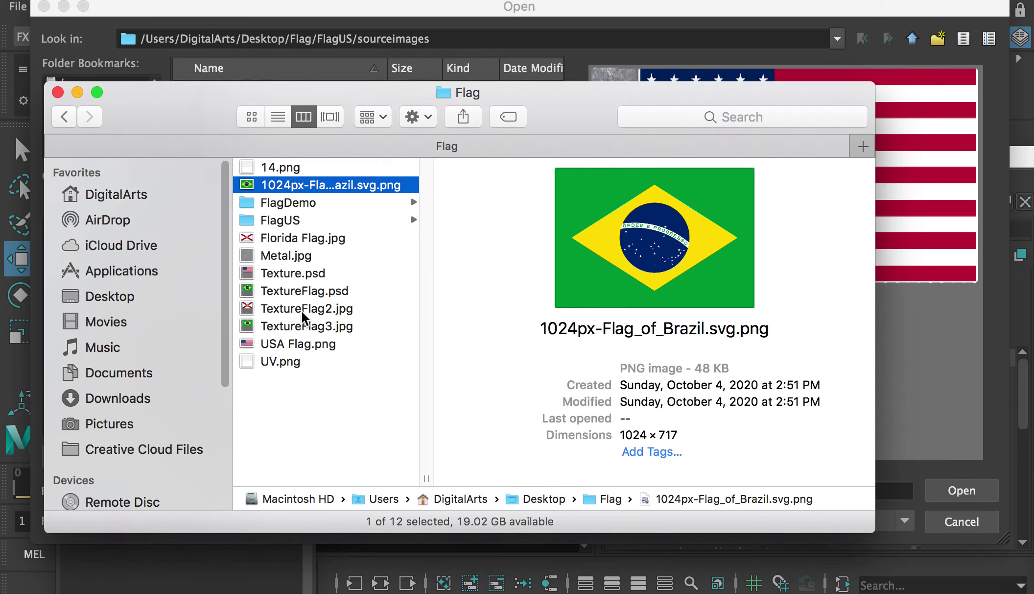
pyautogui.click(303, 308)
pyautogui.keyDown('shift'); pyautogui.click(300, 326); pyautogui.keyUp('shift')
pyautogui.moveTo(289, 313); pyautogui.dragTo(280, 220)
pyautogui.click(280, 220)
pyautogui.click(503, 383)
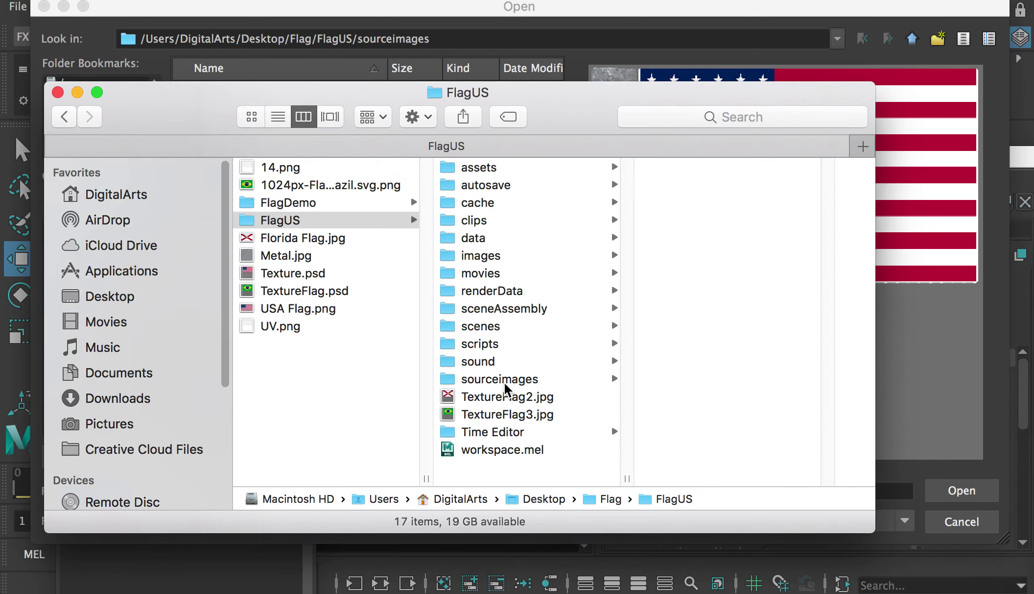
pyautogui.moveTo(505, 395); pyautogui.dragTo(646, 375)
pyautogui.moveTo(503, 399); pyautogui.dragTo(719, 325)
# Step: Return to Maya and load TextureFlag2.jpg as the image for FlagM2's file texture
pyautogui.press('super+Tab')
pyautogui.click(237, 124)
pyautogui.click(962, 491)
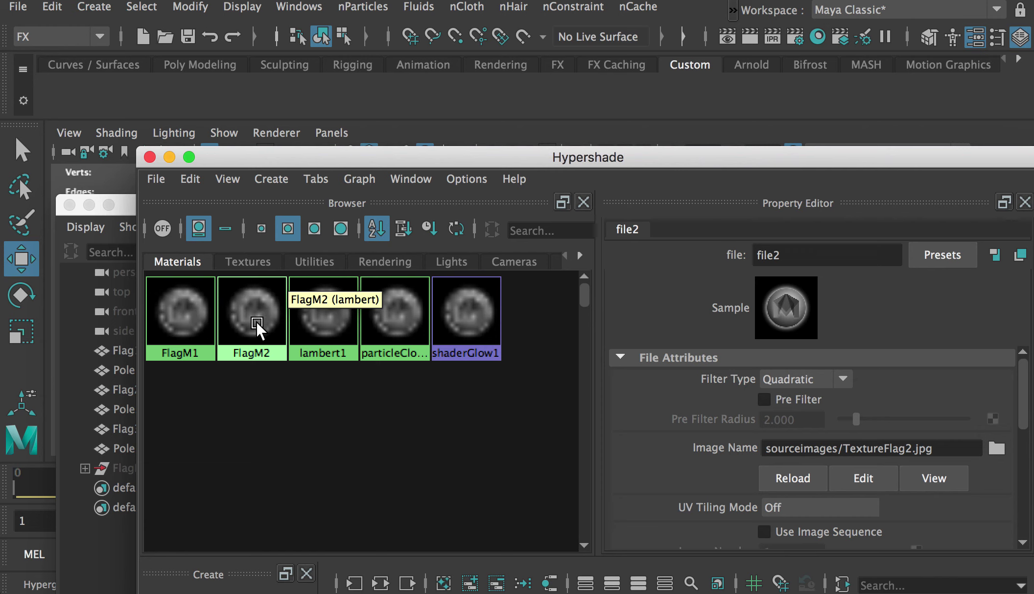
# Step: Duplicate the FlagM2 material in the Hypershade and connect a File texture to the copy's Color
pyautogui.click(257, 327)
pyautogui.hotkey('ctrl', 'd')
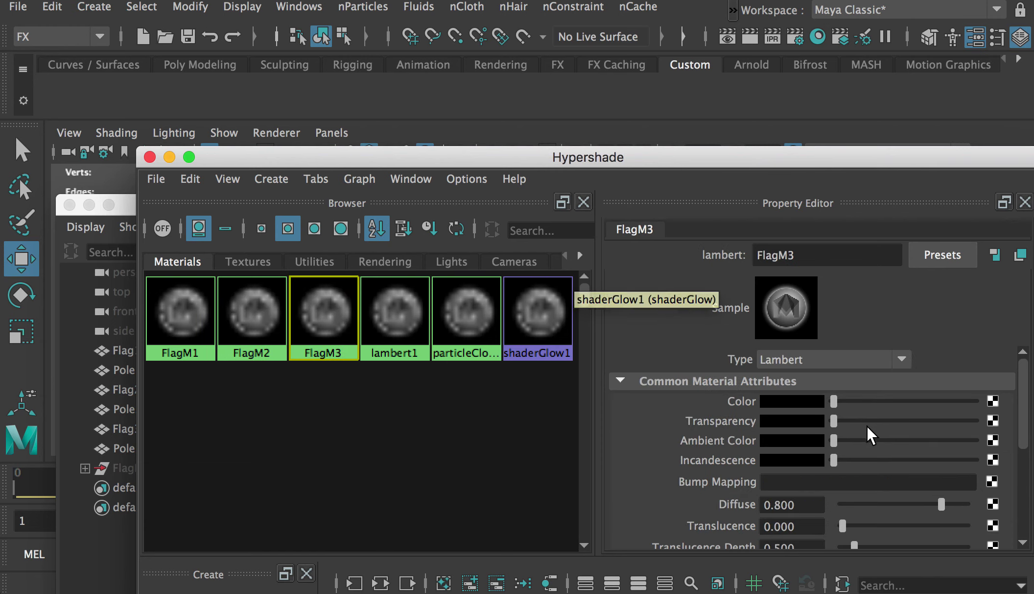
pyautogui.click(993, 401)
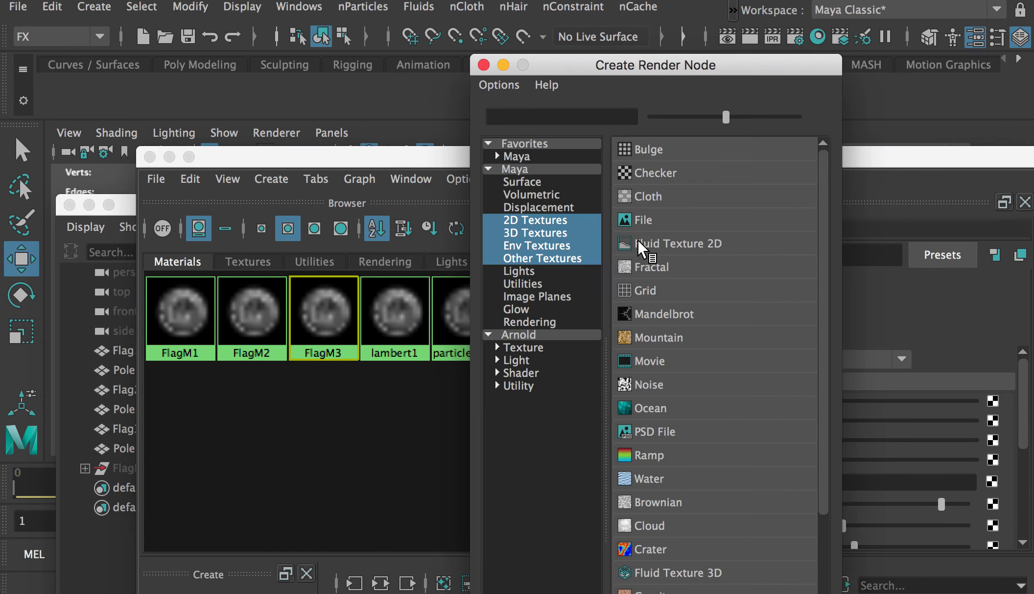
pyautogui.click(637, 221)
# Step: Load TextureFlag3.jpg from sourceimages as the image for FlagM3's file texture
pyautogui.click(996, 448)
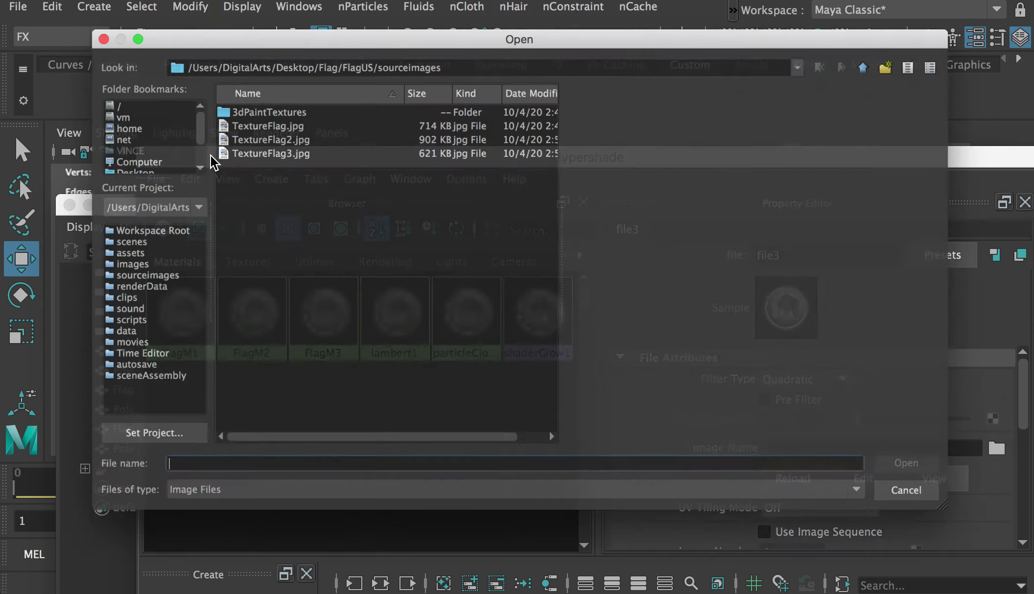
pyautogui.click(225, 137)
pyautogui.click(956, 489)
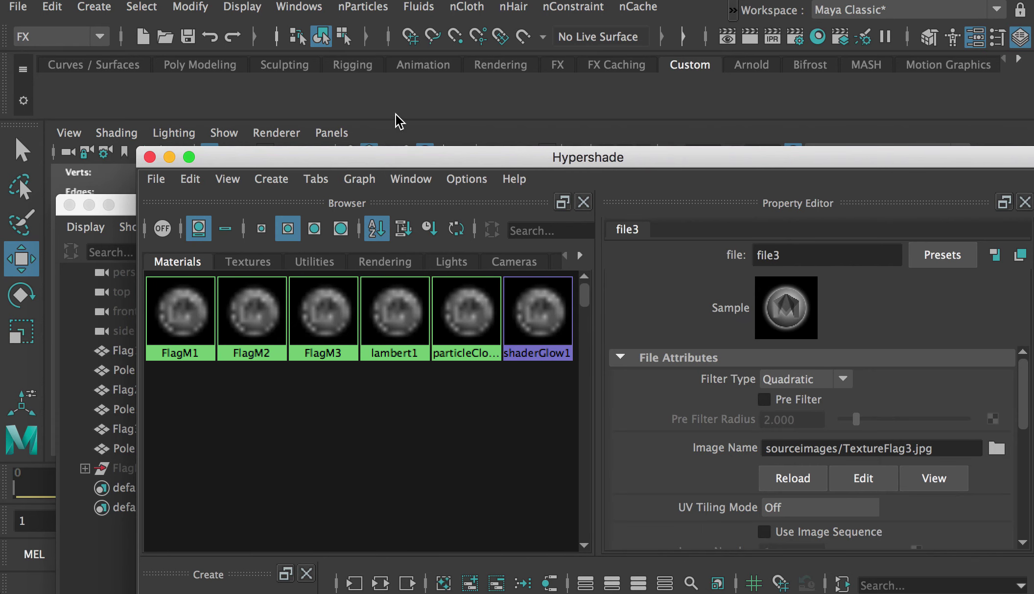
# Step: Move the Hypershade away from the flags and assign the FlagM2 material to the middle flag, Flag2
pyautogui.moveTo(351, 157); pyautogui.dragTo(693, 373)
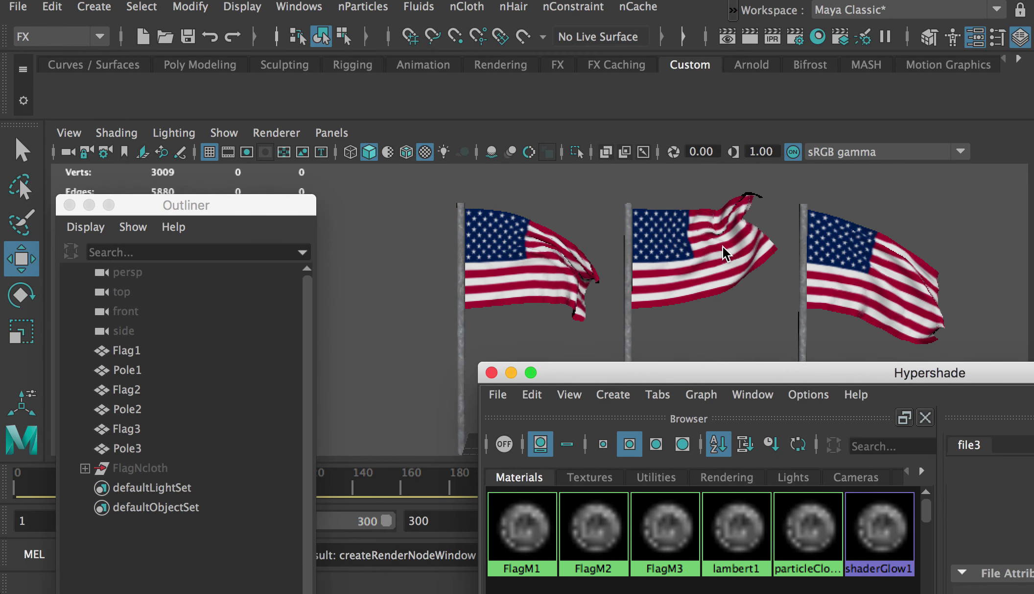
pyautogui.click(723, 246)
pyautogui.rightClick(598, 526)
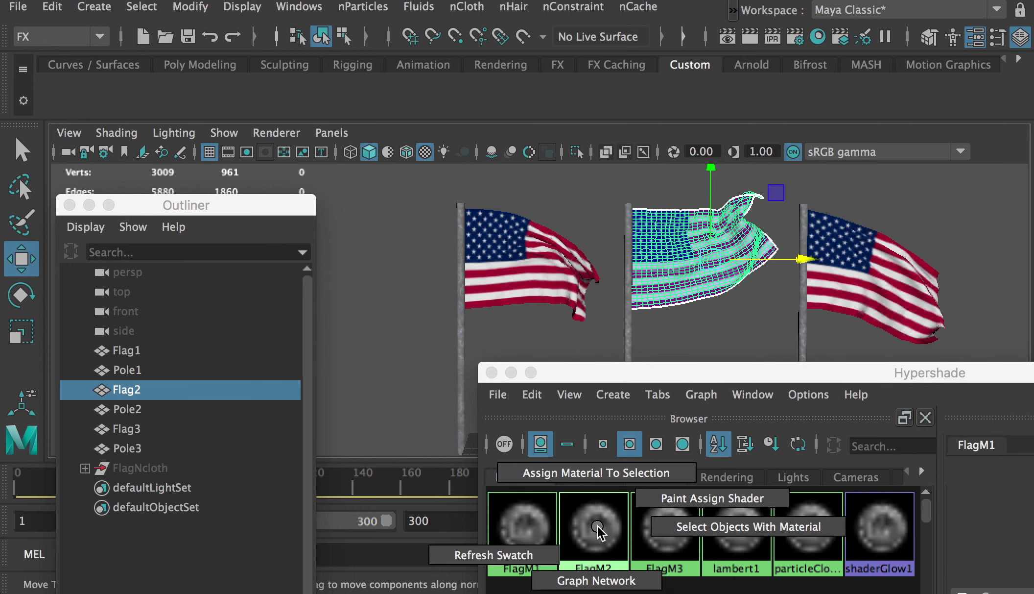
pyautogui.click(577, 471)
# Step: Assign the FlagM3 material to Flag3, move the Hypershade clear of the viewport and deselect the flag
pyautogui.click(890, 292)
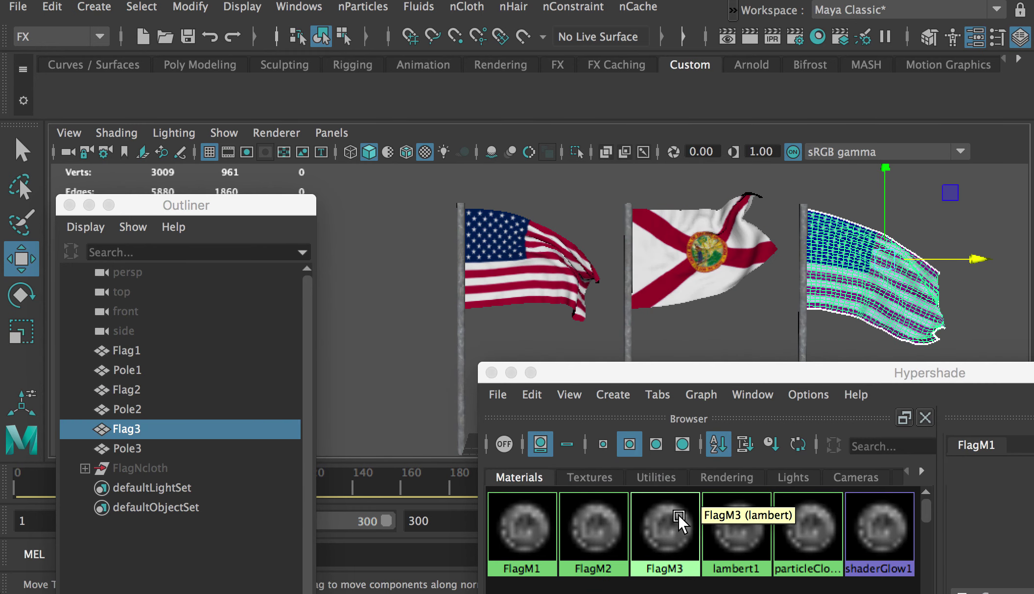
pyautogui.rightClick(657, 518)
pyautogui.click(645, 458)
pyautogui.moveTo(652, 370); pyautogui.dragTo(777, 567)
pyautogui.click(742, 394)
pyautogui.moveTo(883, 373)
pyautogui.keyDown('alt'); pyautogui.mouseDown()
pyautogui.moveTo(798, 366)
pyautogui.moveTo(889, 382)
pyautogui.mouseUp(); pyautogui.keyUp('alt')
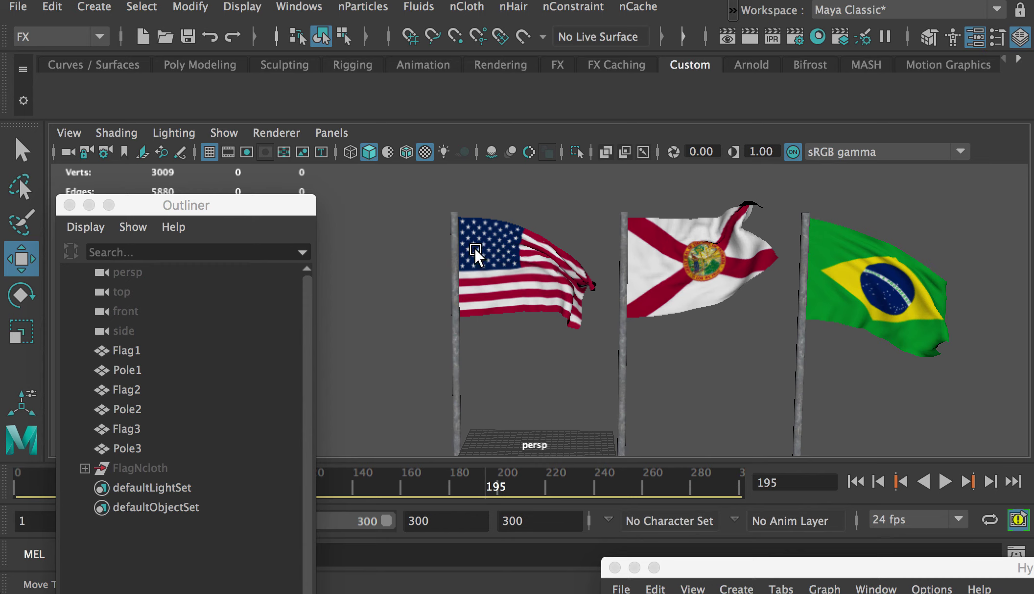
pyautogui.moveTo(732, 354)
pyautogui.keyDown('alt'); pyautogui.mouseDown()
pyautogui.moveTo(620, 353)
pyautogui.moveTo(741, 351)
pyautogui.mouseUp(); pyautogui.keyUp('alt')
pyautogui.keyDown('alt'); pyautogui.moveTo(741, 351); pyautogui.dragTo(648, 359, button='middle'); pyautogui.keyUp('alt')
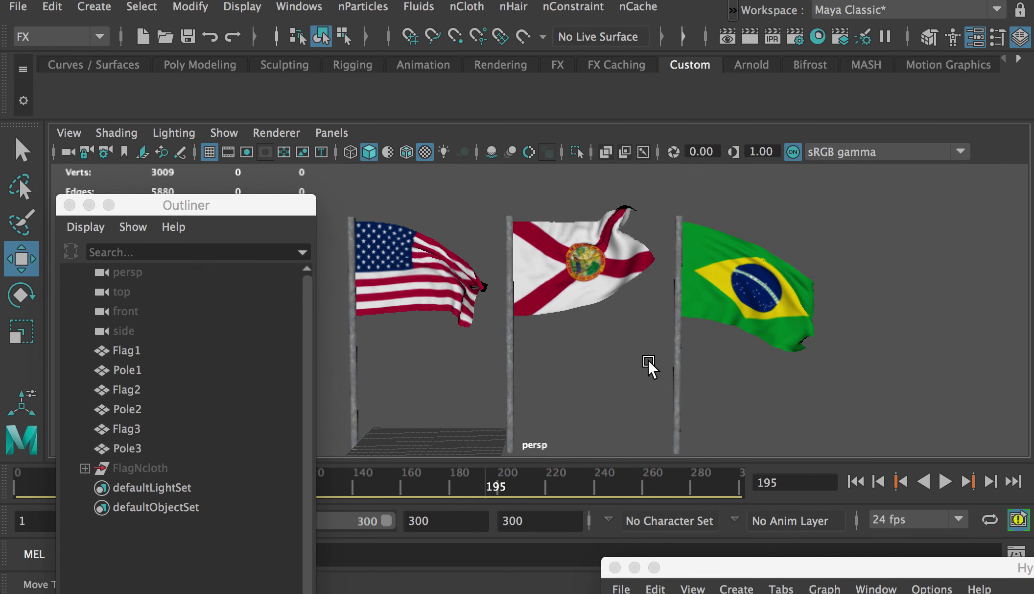